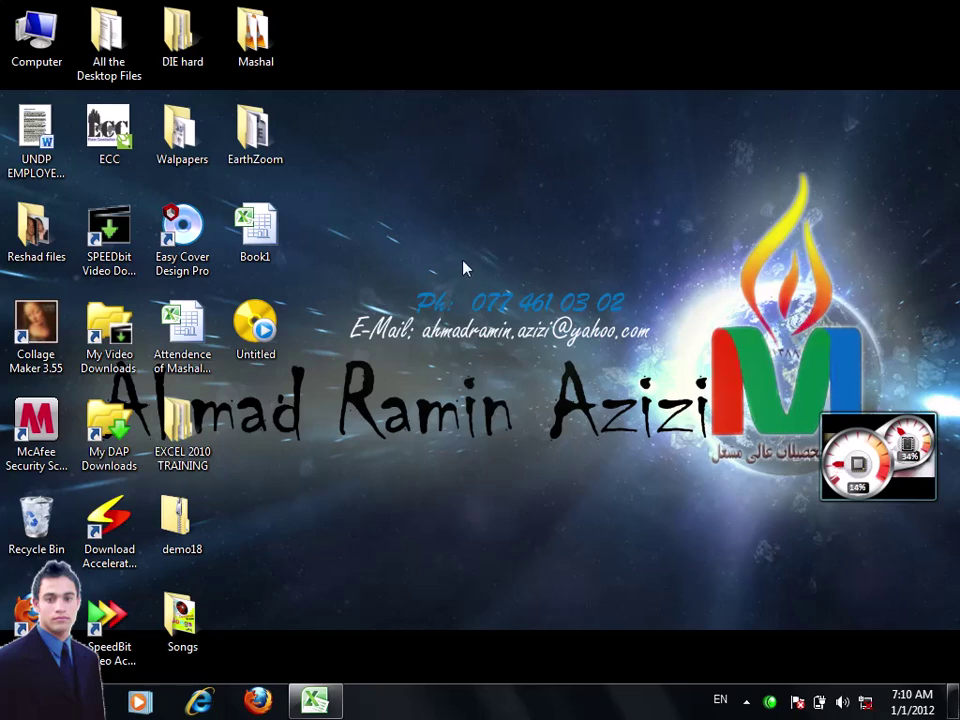
Restore the minimized Book1 workbook window from the taskbar
click(315, 700)
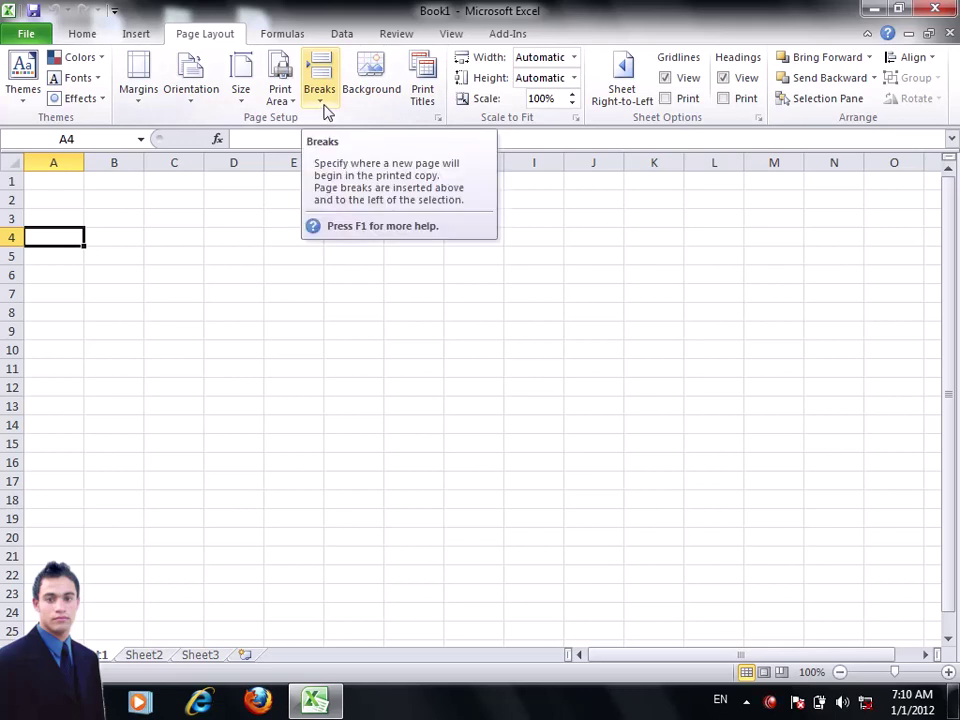
Enter the headings ID, NAME, POST, SALARY and INFORMATION in cells A6 through E6
click(172, 218)
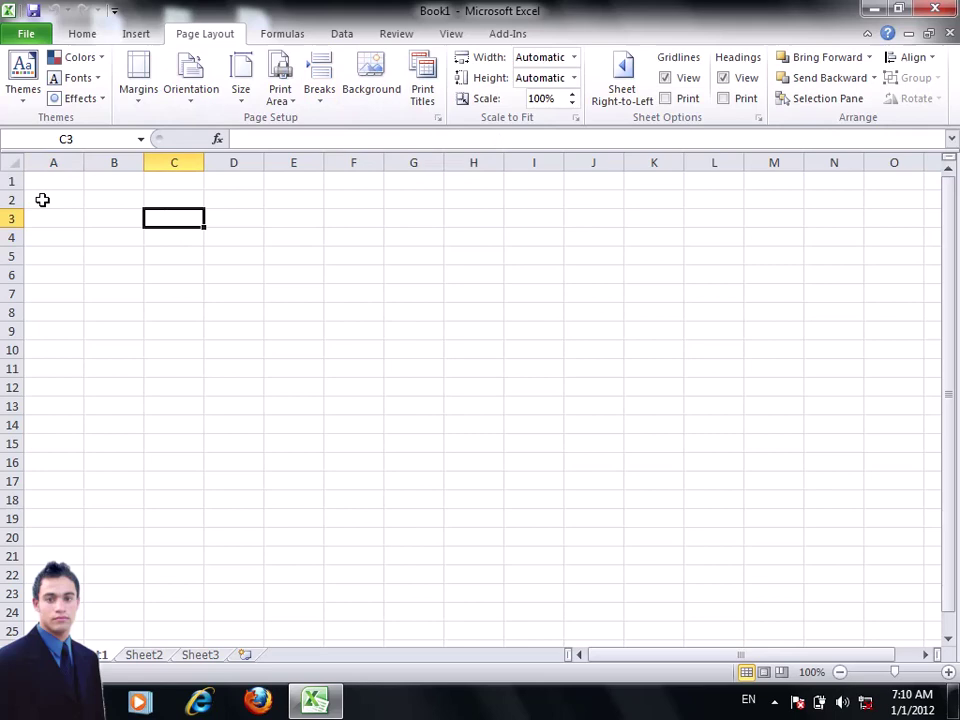
click(45, 277)
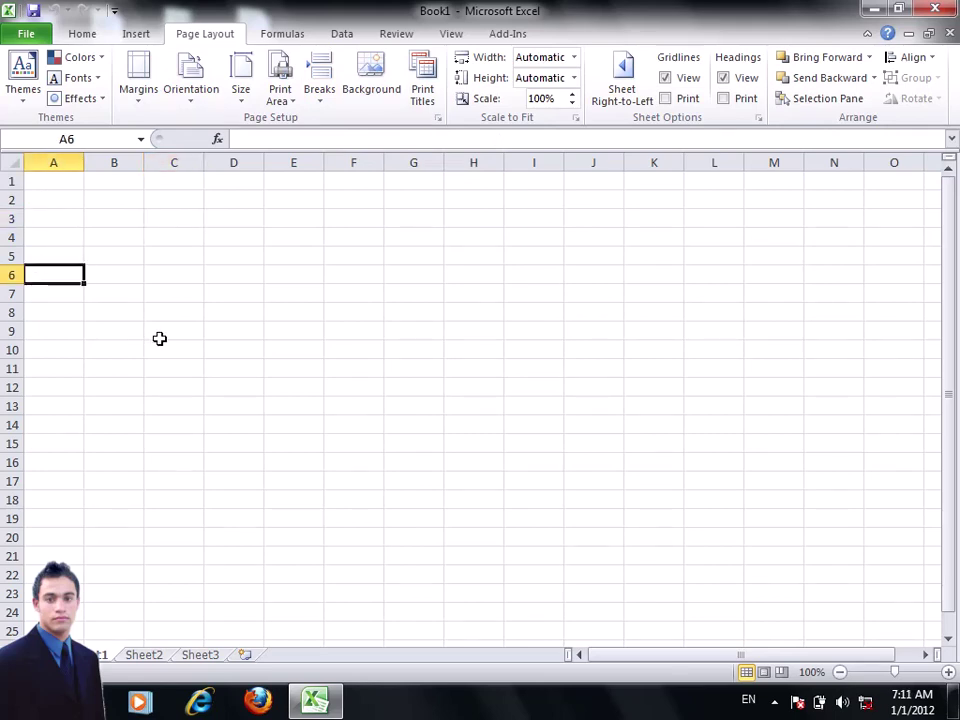
text(ID)
key(Tab)
text(NAME)
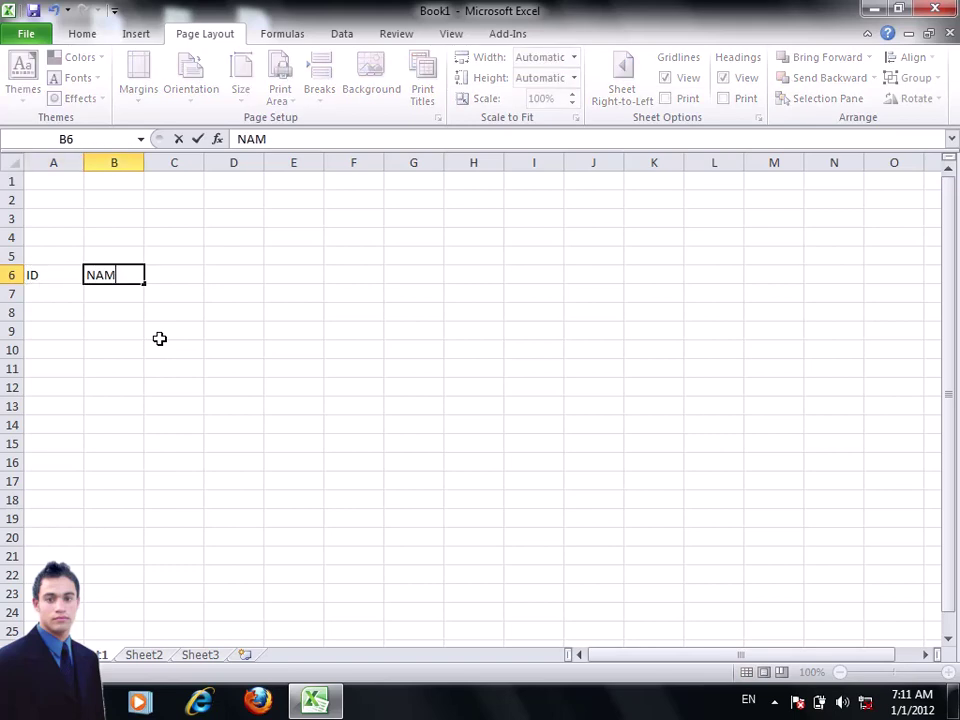
key(Tab)
text(POST)
key(Tab)
text(SALARY)
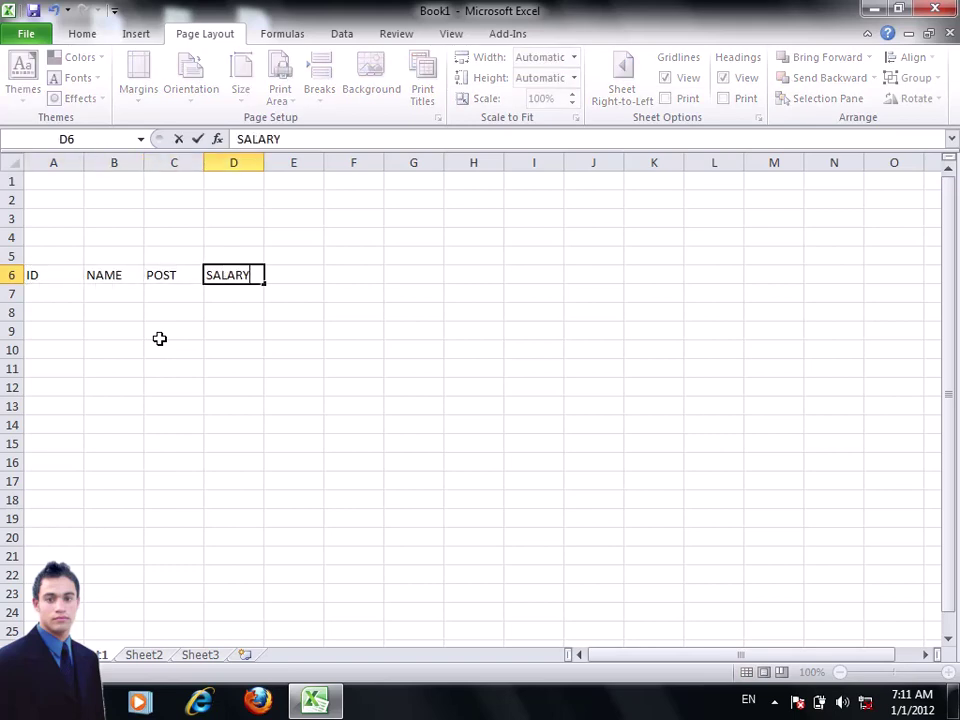
key(Tab)
text(INFOR)
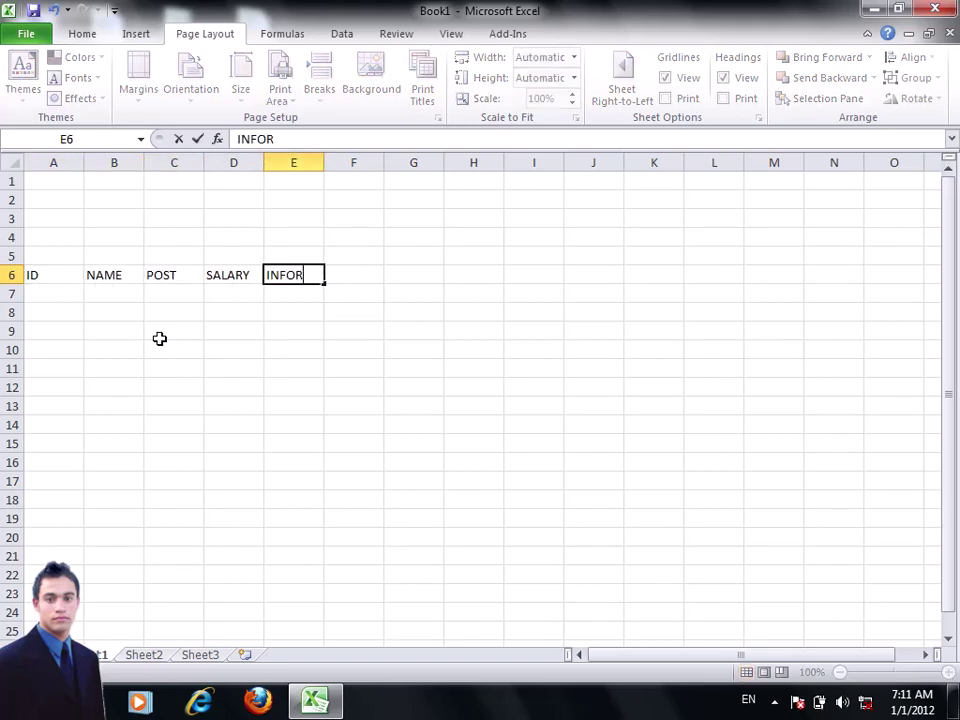
text(MATION)
key(Return)
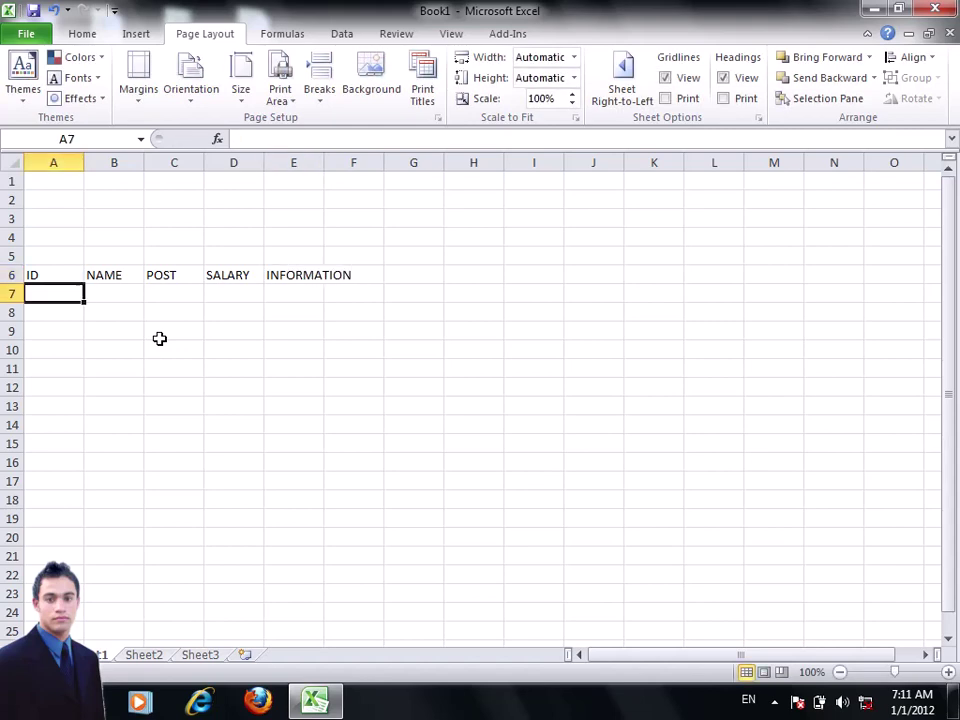
Autofit column A to its ID heading and keep the page orientation portrait after trying landscape
double_click(83, 162)
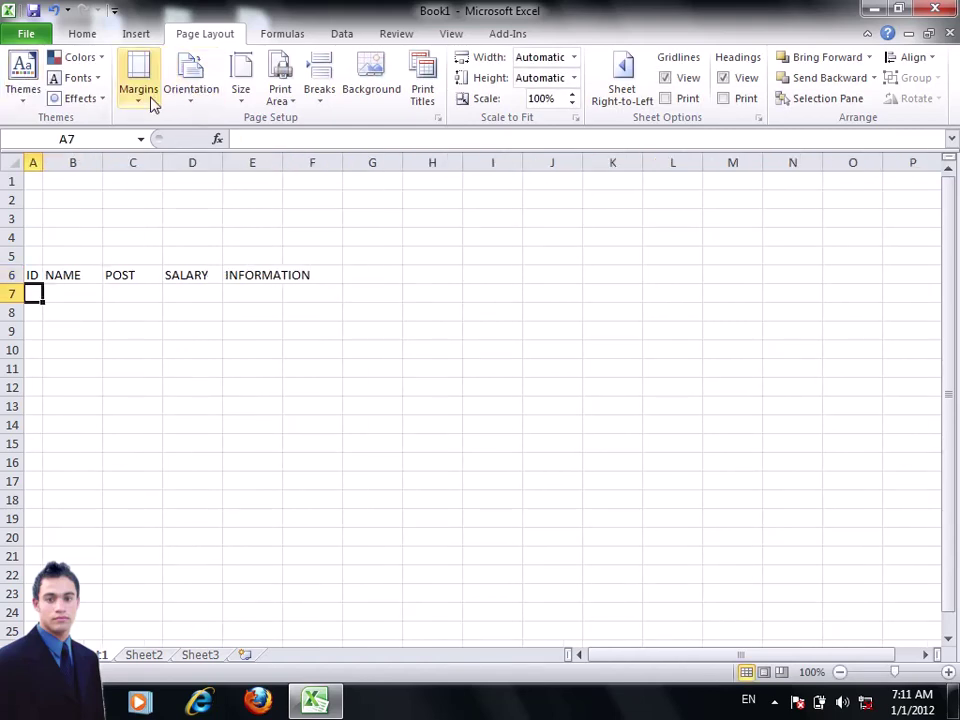
click(184, 95)
click(234, 183)
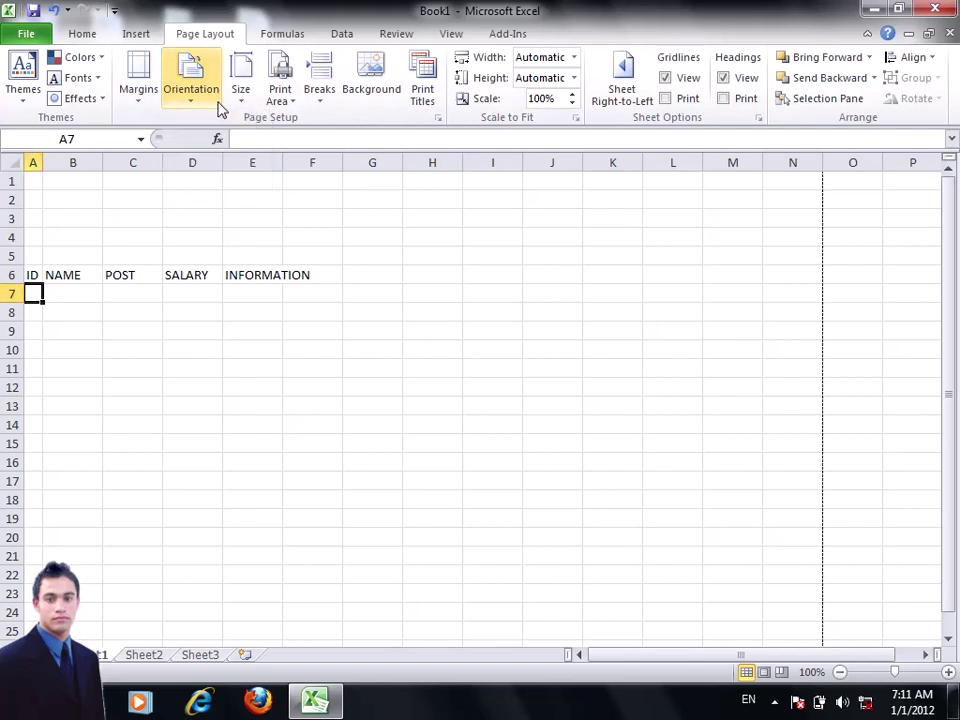
click(204, 104)
click(222, 149)
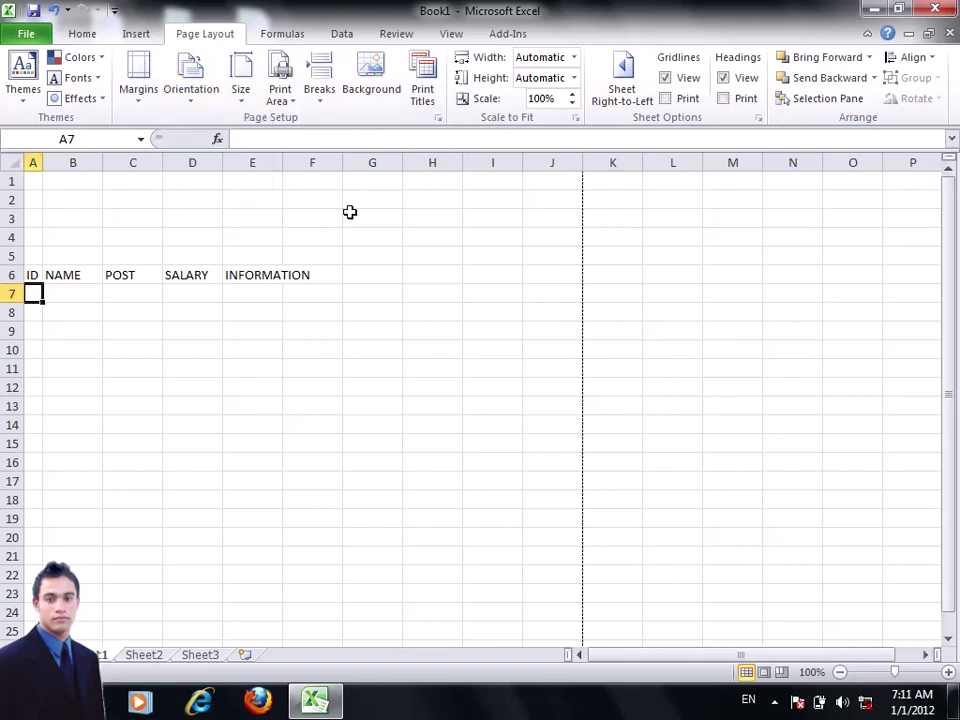
Widen column E to 380 pixels and select the title block A1:E4
click(280, 386)
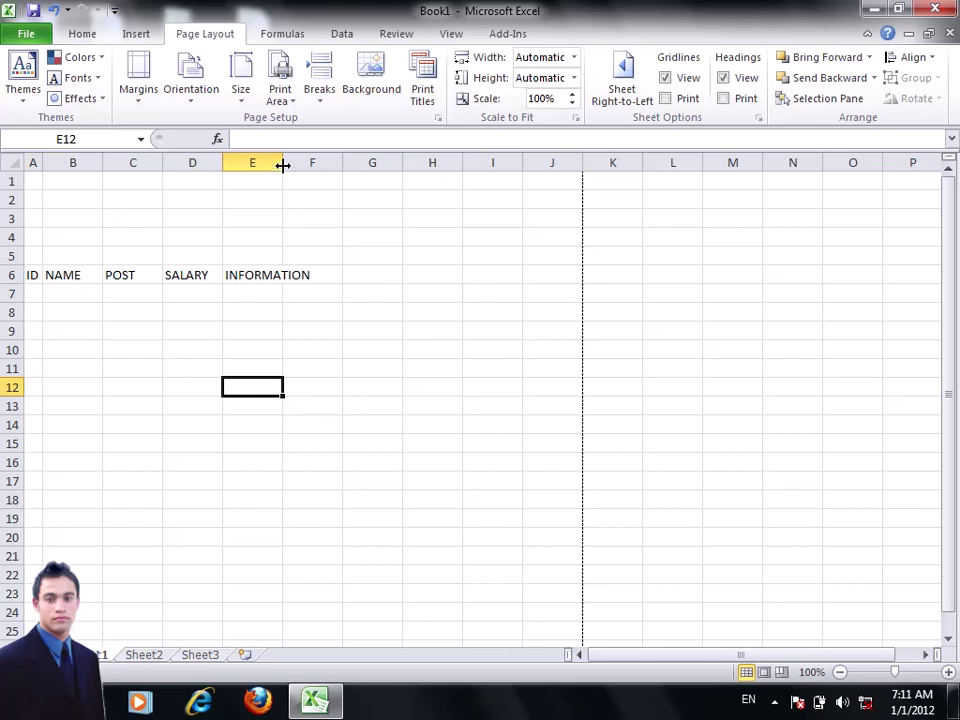
drag(283, 166, 581, 167)
click(244, 290)
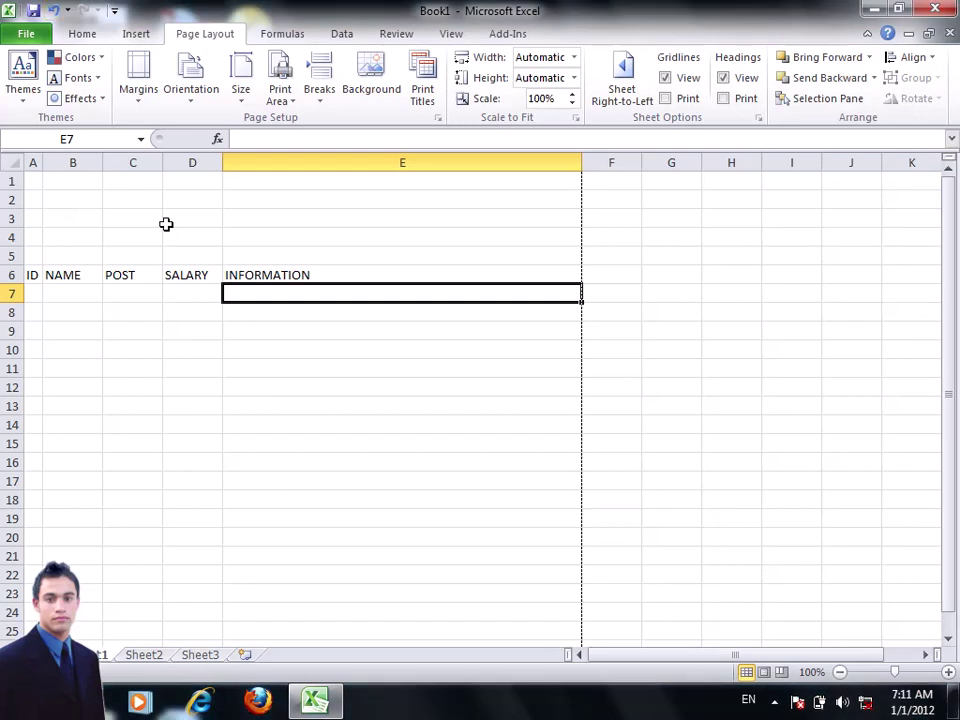
drag(36, 182, 475, 244)
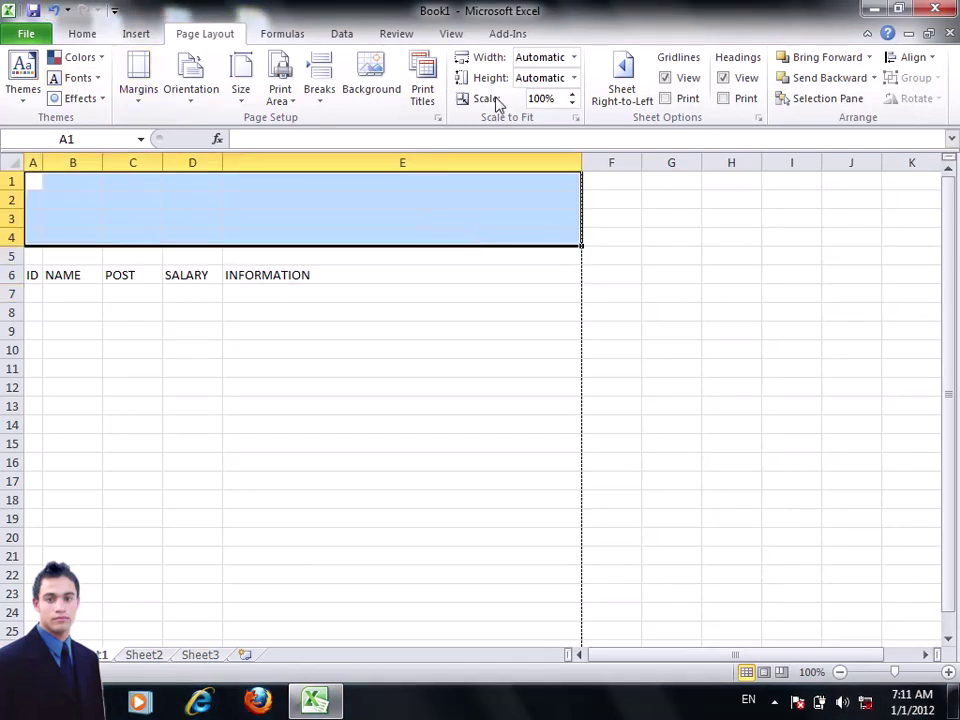
Merge and centre A1:E4 and enter the title UN EMPLOYEES SALARY REPORT
click(86, 38)
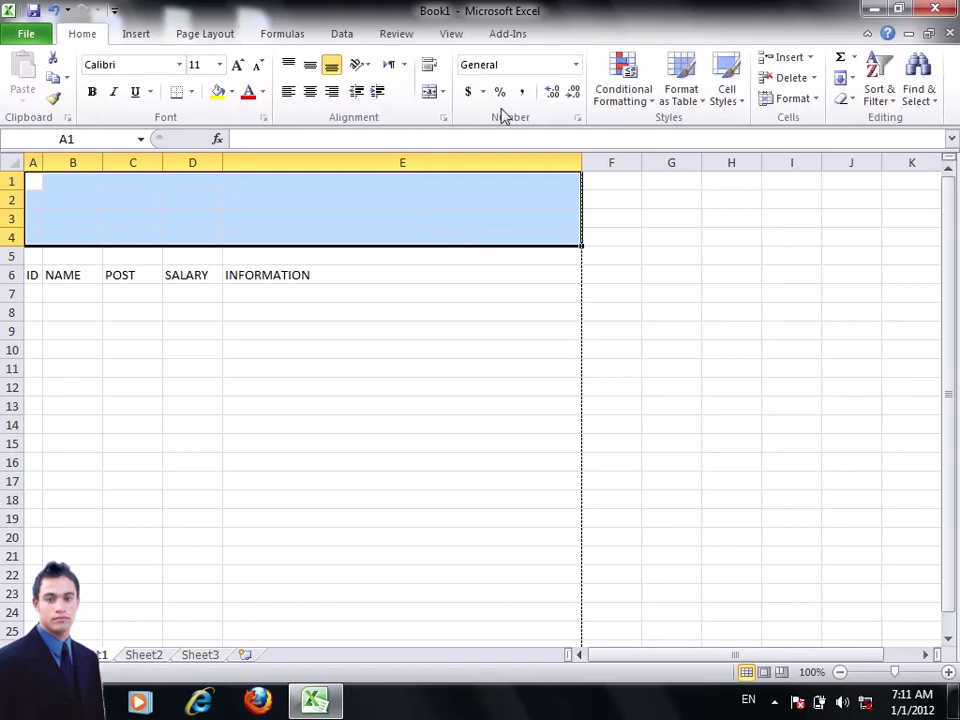
click(433, 94)
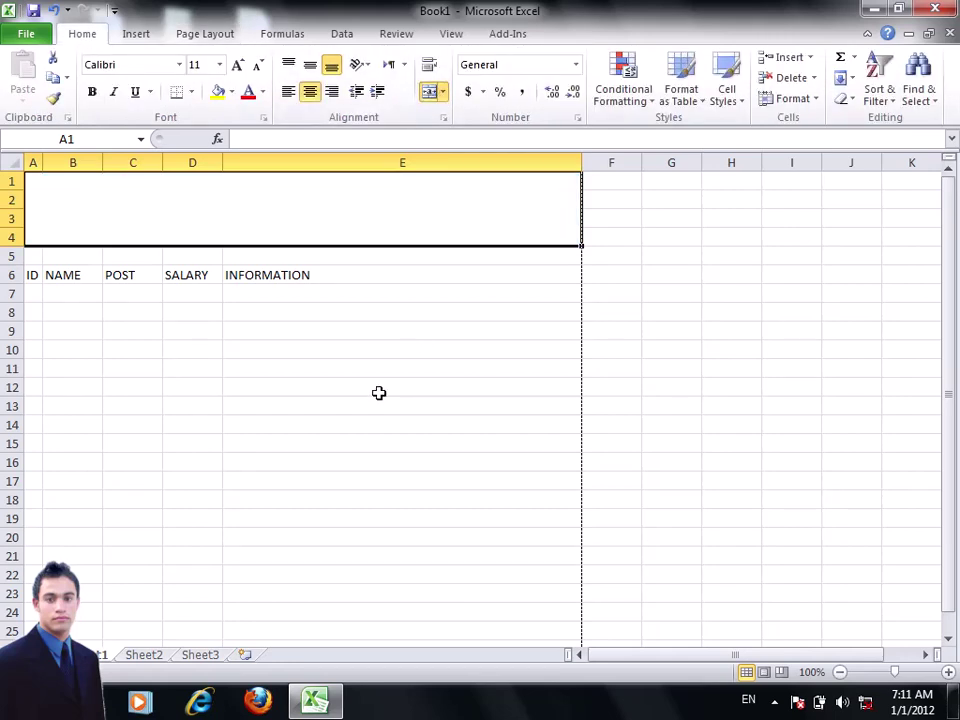
text(UN)
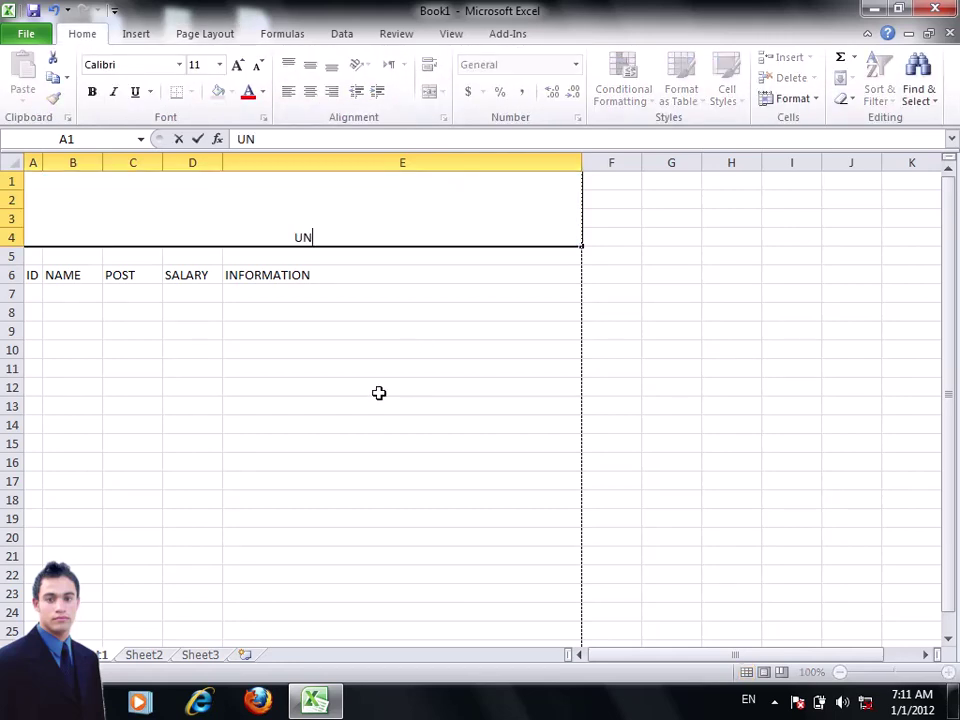
text( EMPLO)
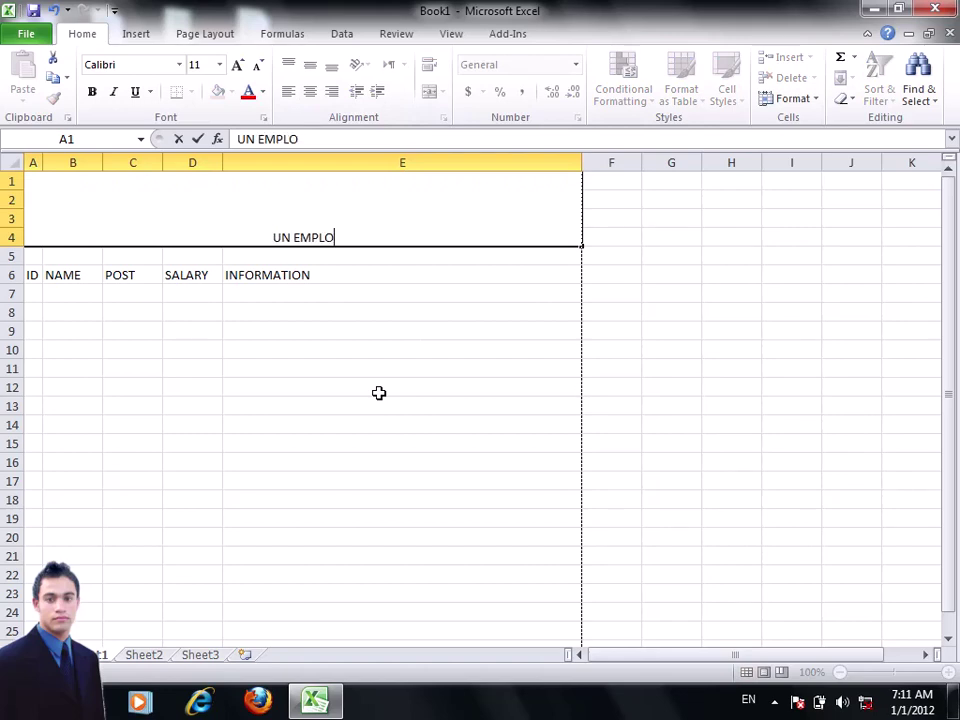
text(YEES S)
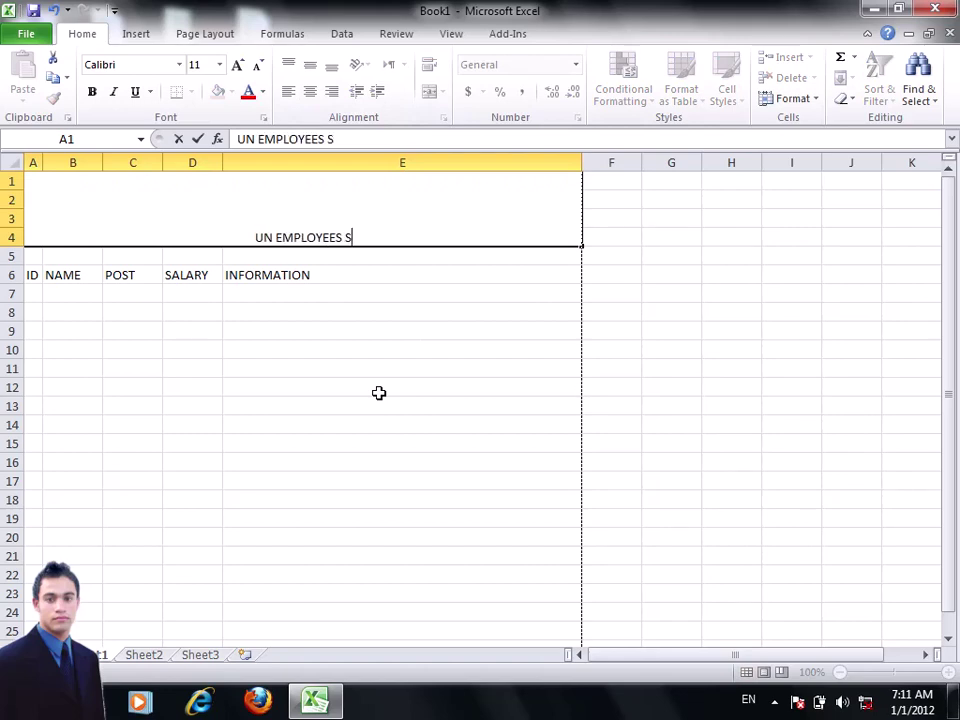
text(ALARY REPORT)
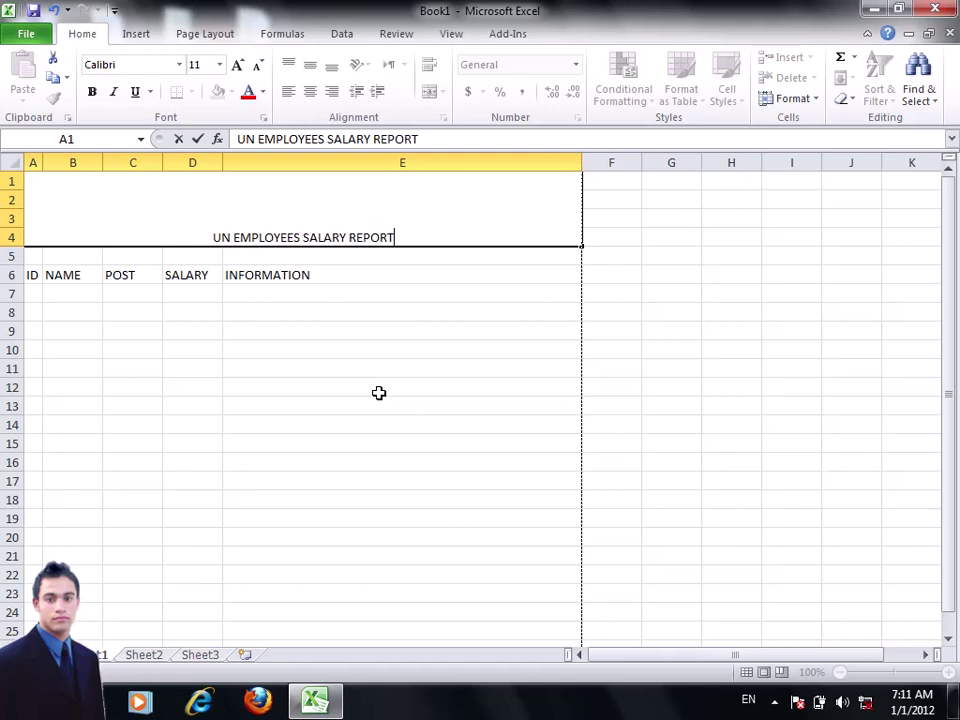
key(Return)
Format the title bold at size 26 with white text on a black fill
click(251, 177)
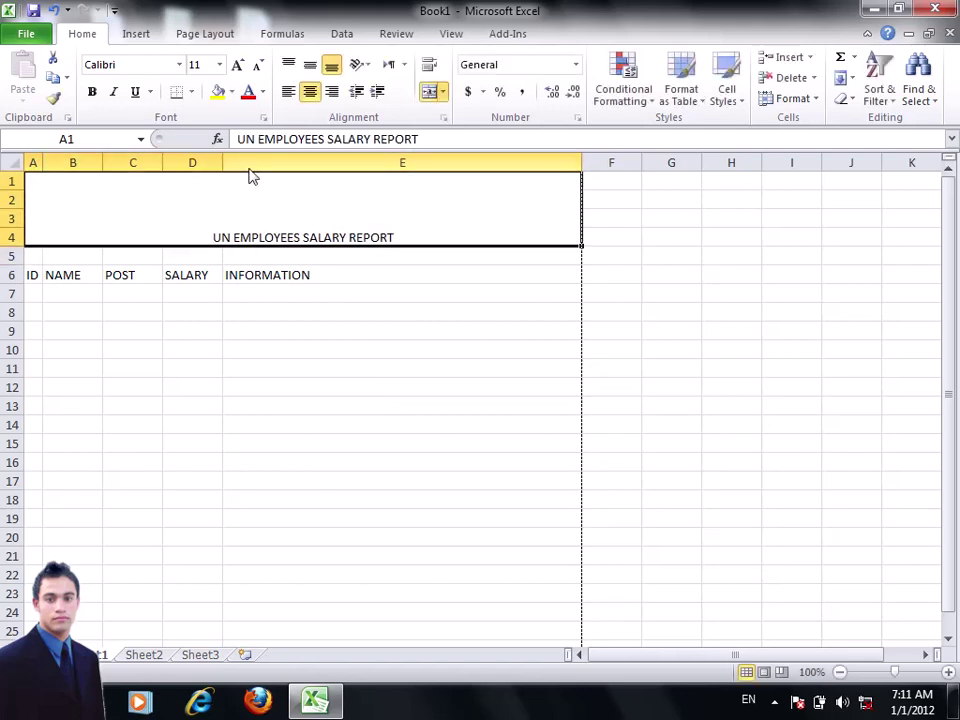
click(219, 64)
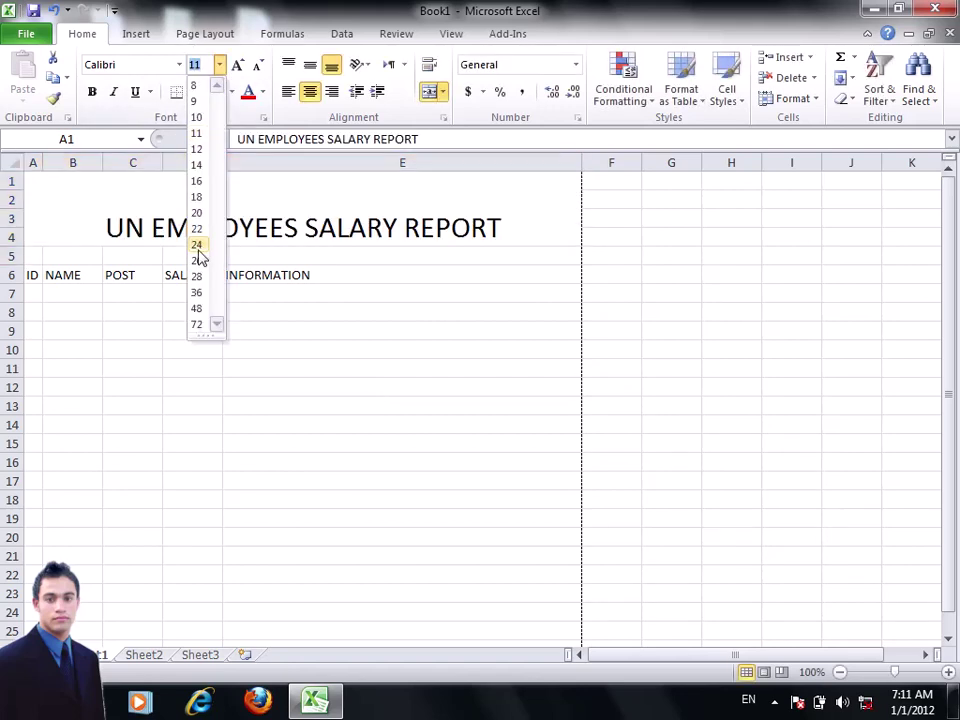
click(197, 260)
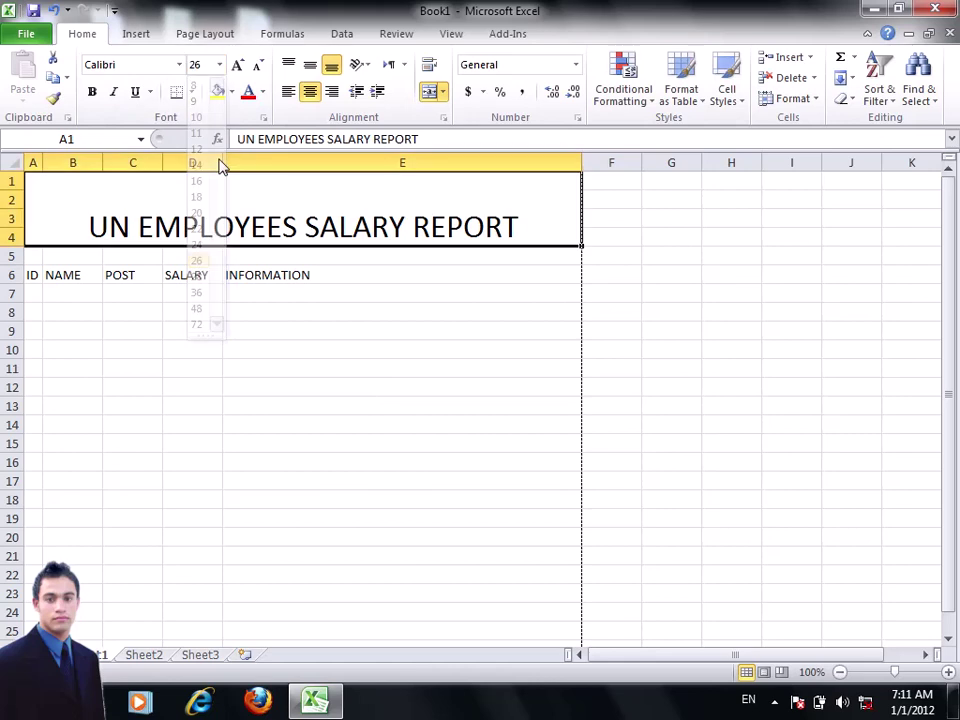
click(92, 91)
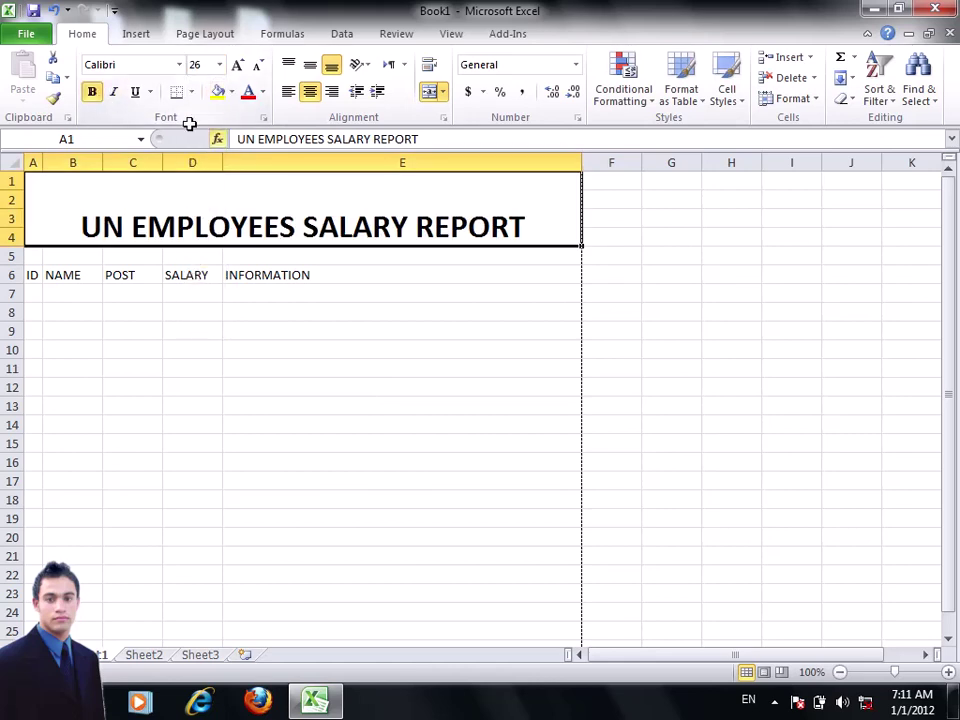
click(232, 92)
click(231, 129)
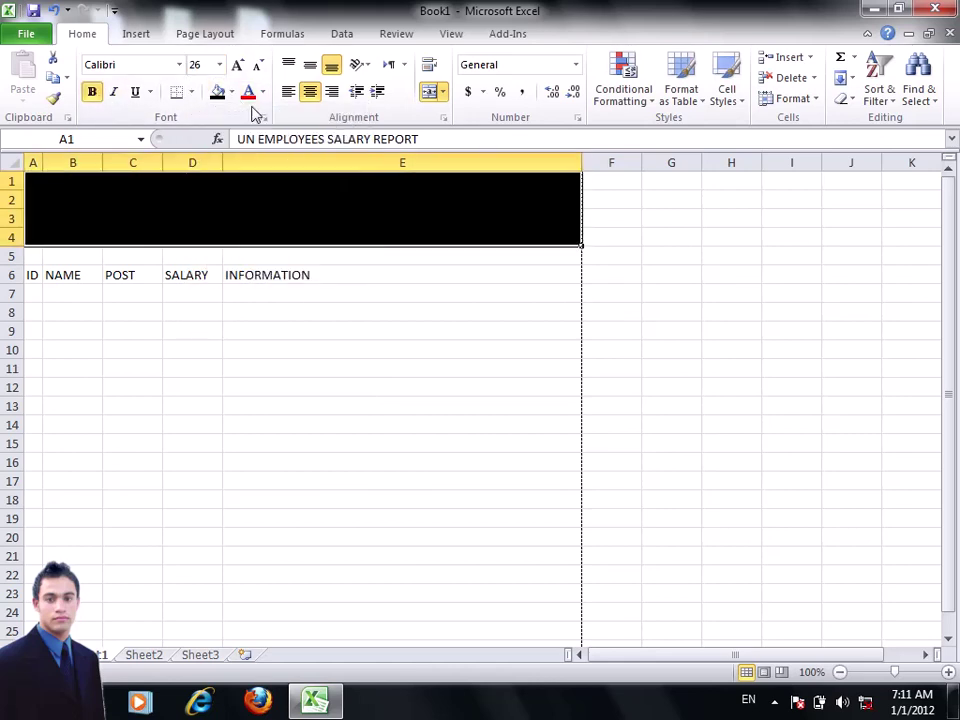
click(262, 92)
click(249, 151)
click(287, 364)
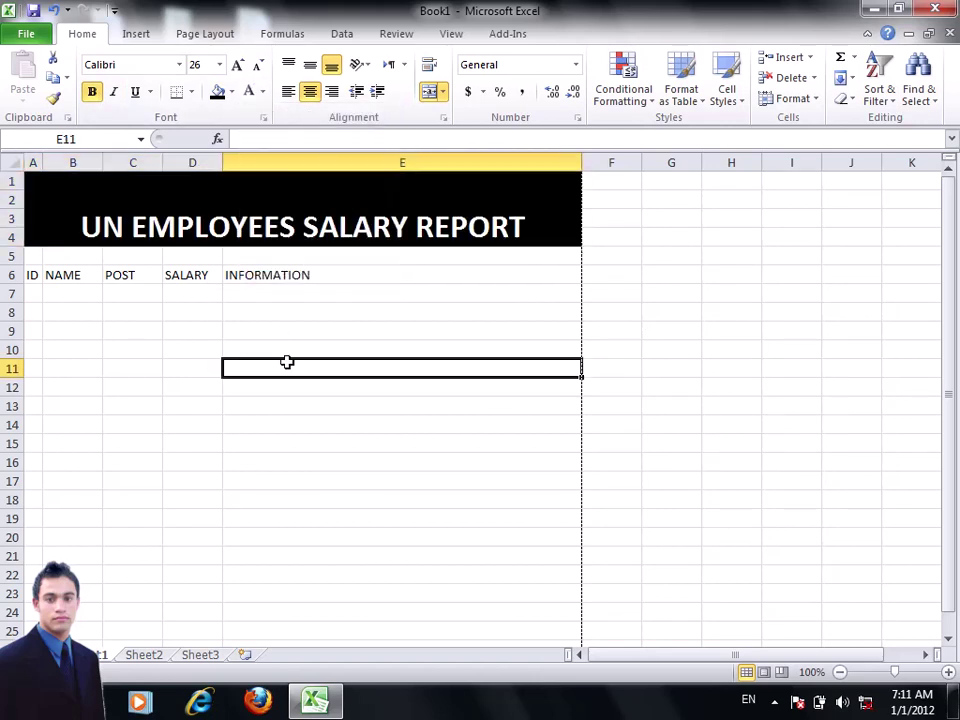
Make the headings in A6:E6 bold with a light grey fill
drag(34, 274, 561, 274)
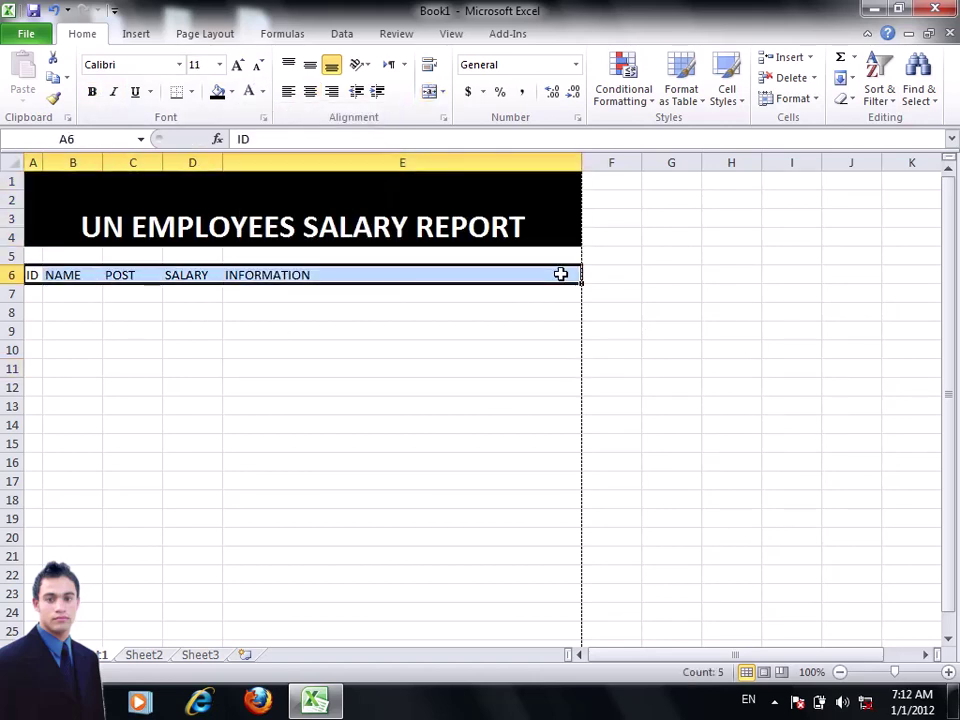
key(ctrl+b)
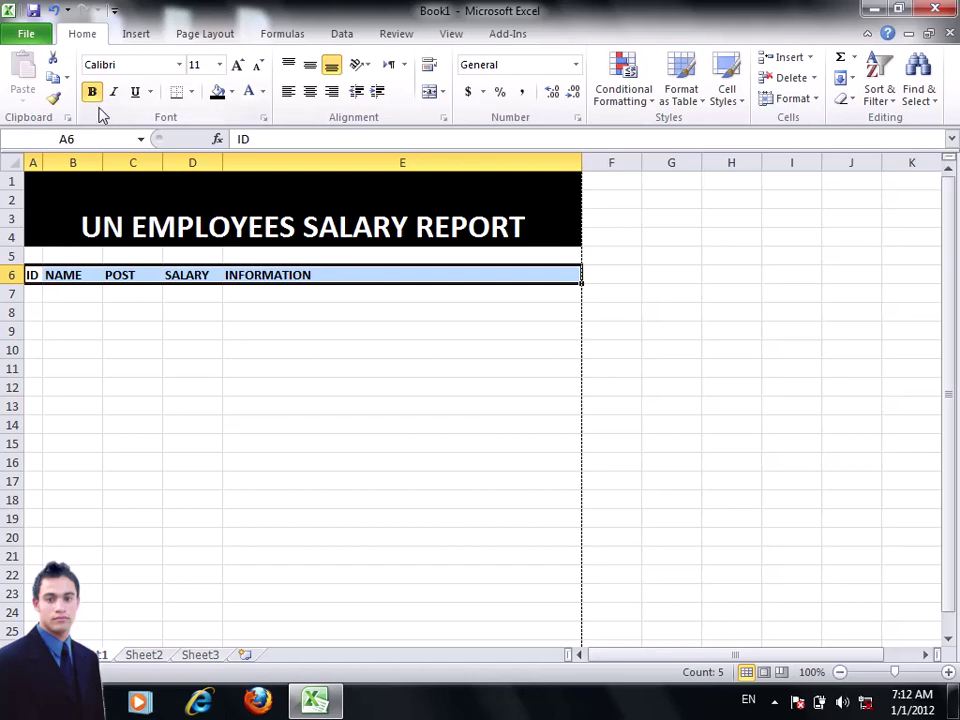
click(219, 64)
click(241, 66)
click(232, 93)
click(220, 175)
click(231, 366)
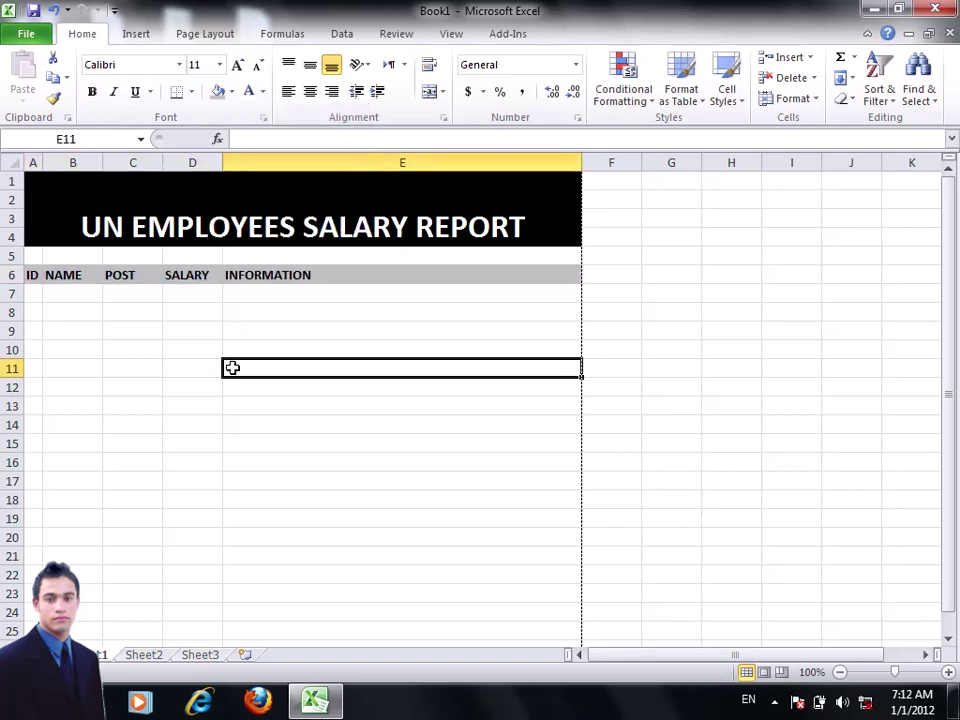
click(30, 293)
Enter IDs 1 to 5 in A7:A11, correcting the mistyped last ID to 5
text(1)
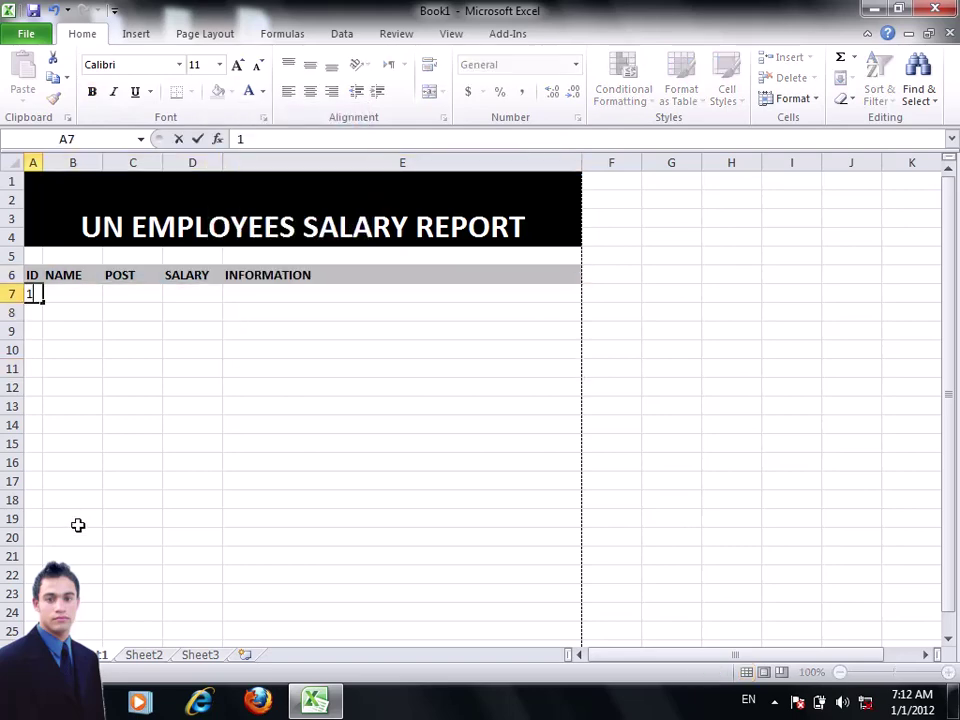
text( 2 3 4 45)
key(Up)
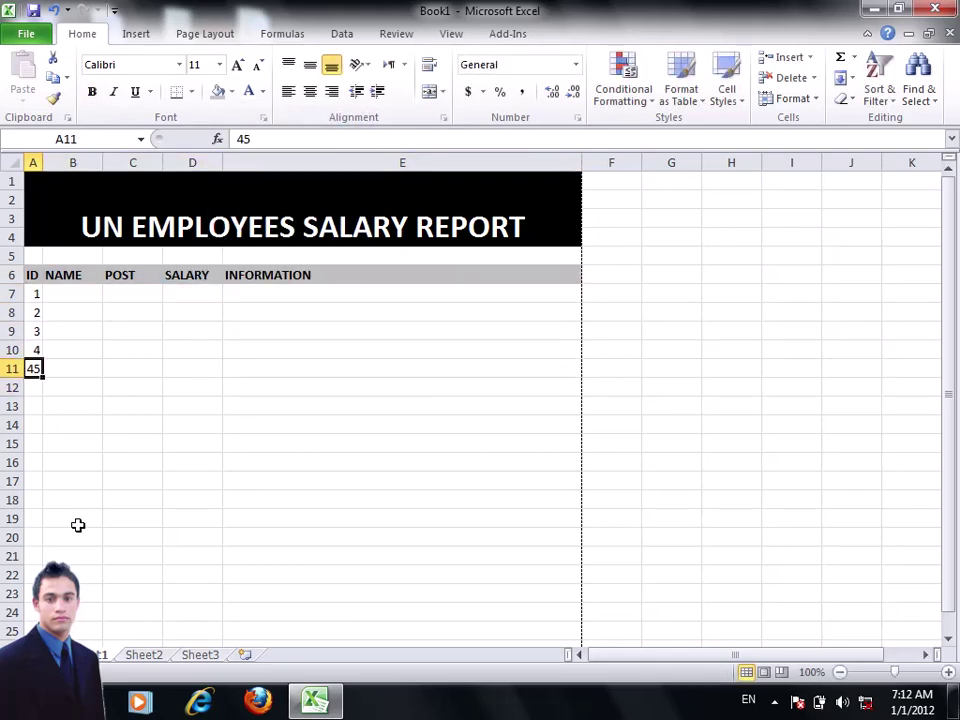
text(5)
key(Tab)
key(Up)
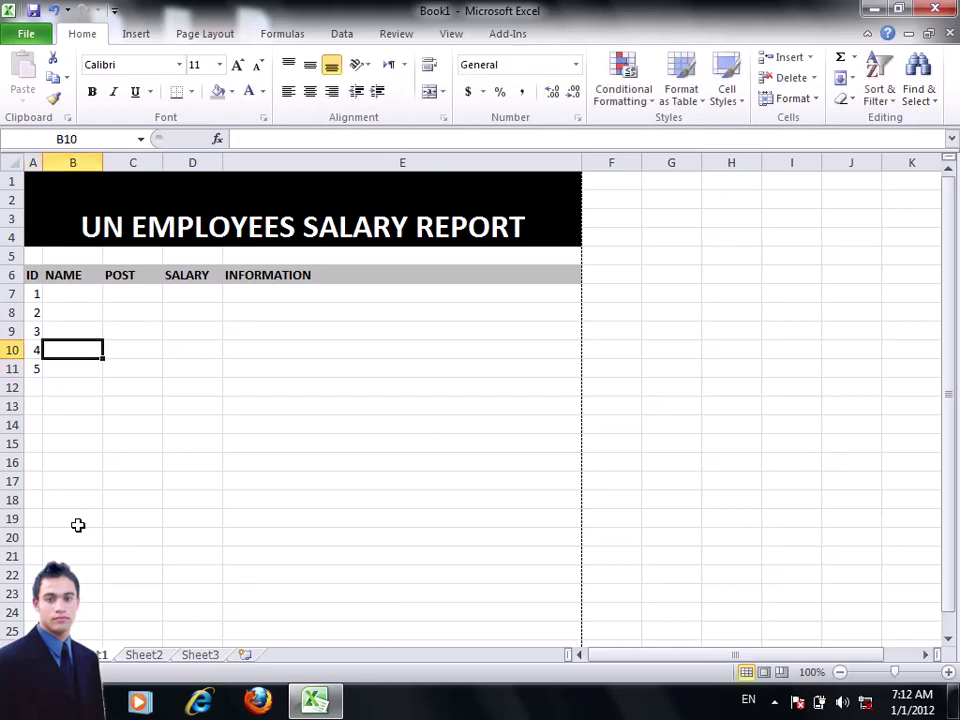
key(Up)
key(Up)
key(Up)
Enter employee 1 as SAMAD, FINANCE, salary 1200, information NOTHING
text(SA)
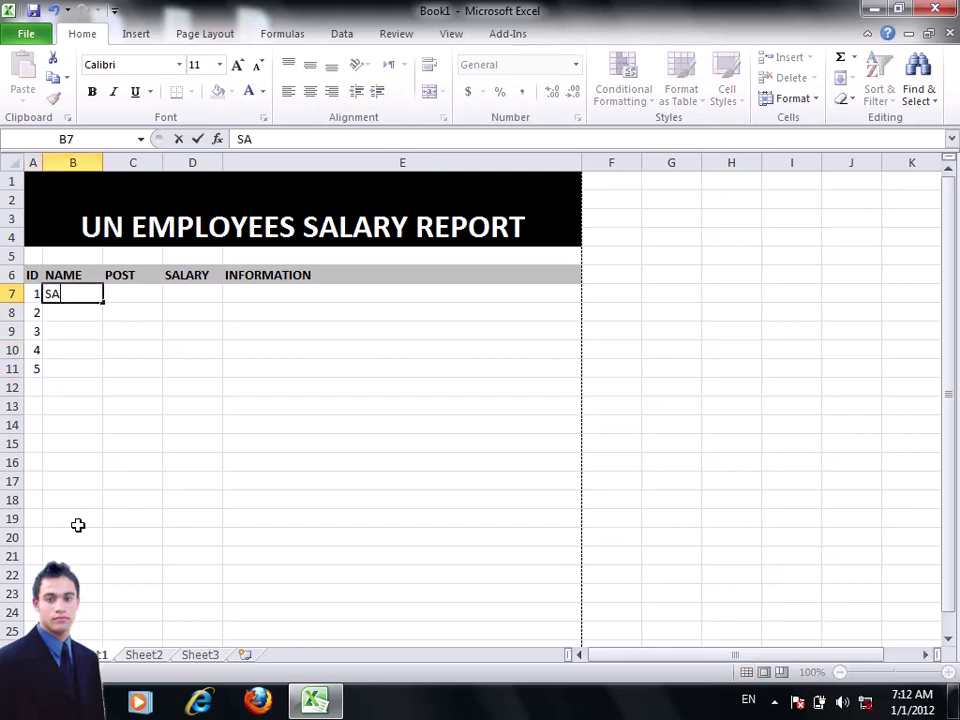
text(MAD)
key(Tab)
text(FI)
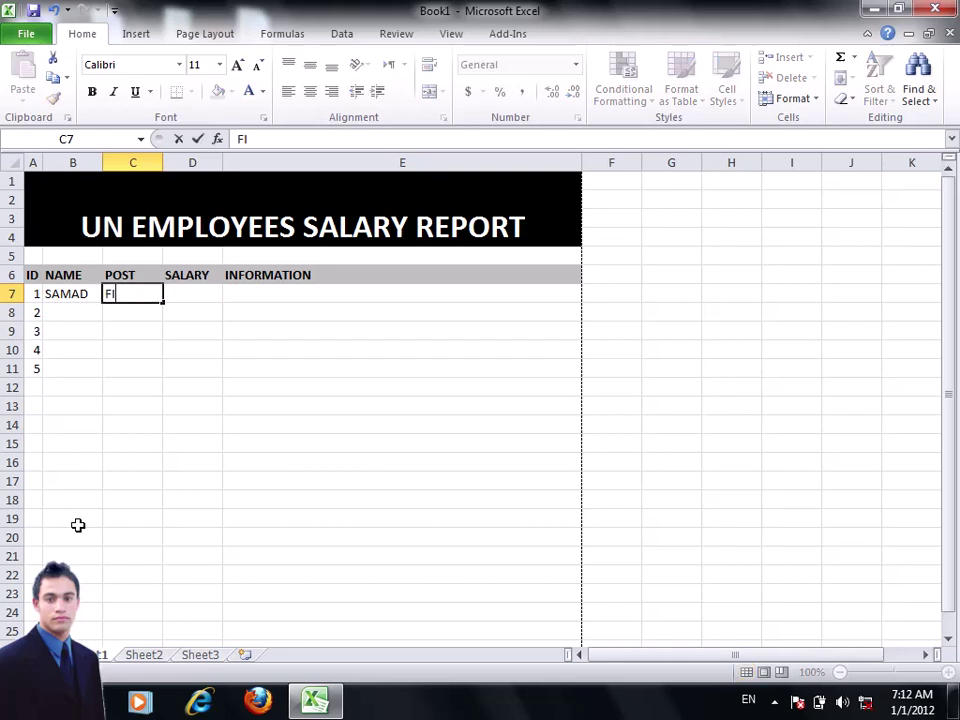
text(NANCE)
key(Tab)
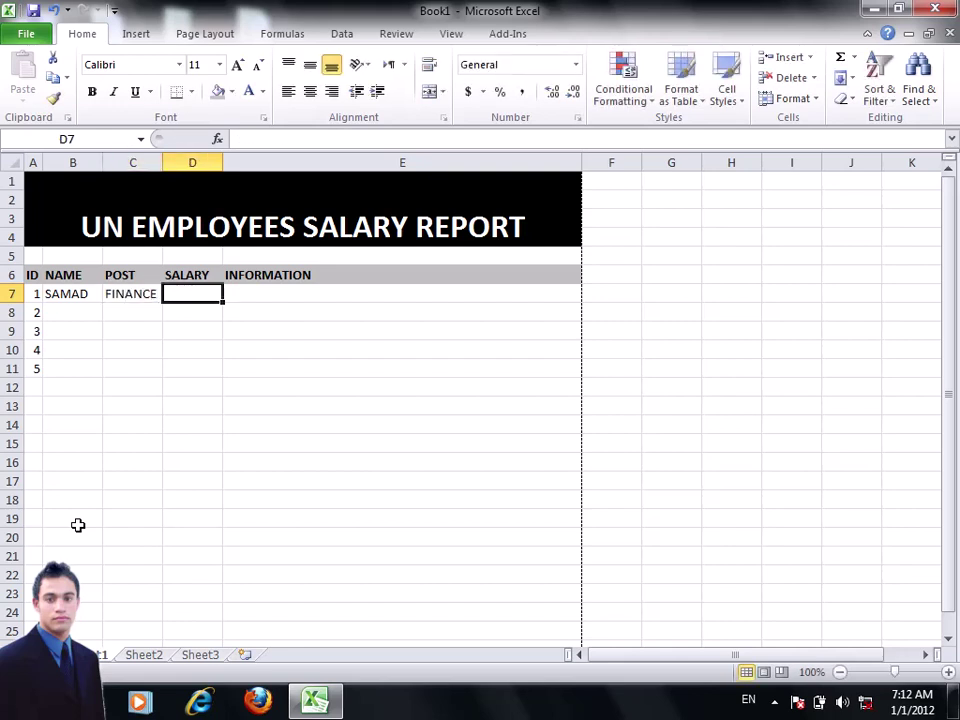
text(120)
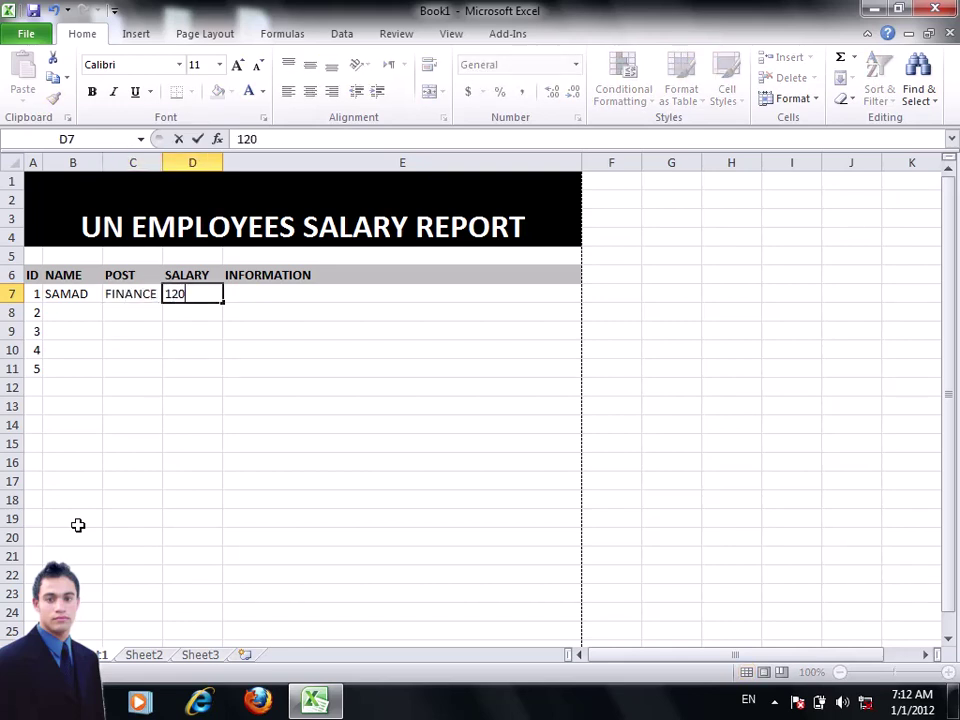
text(0)
key(Tab)
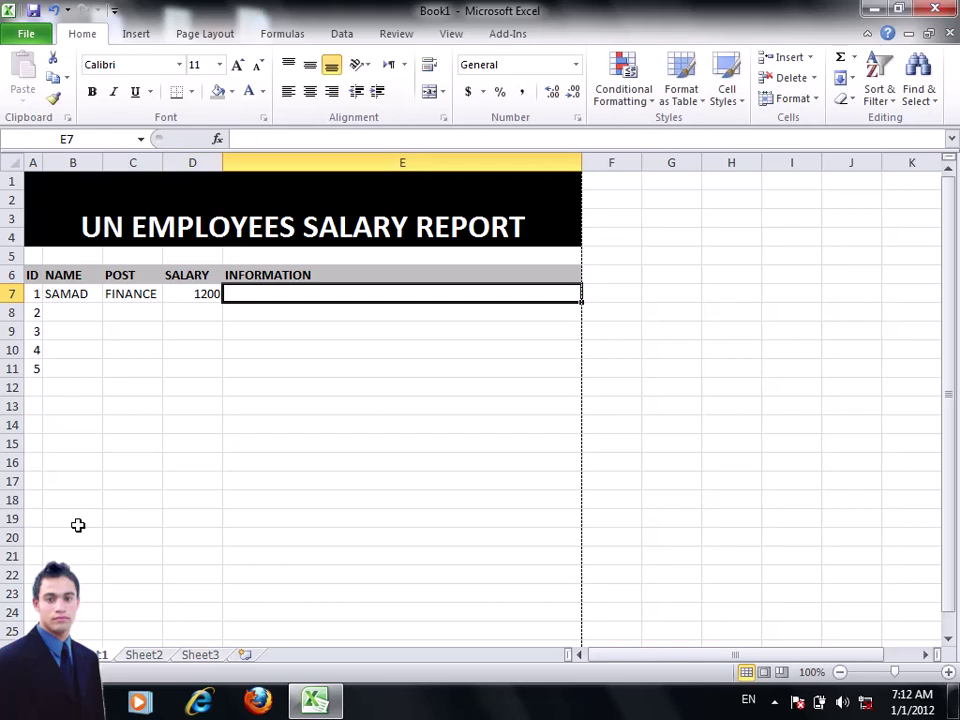
text(NI)
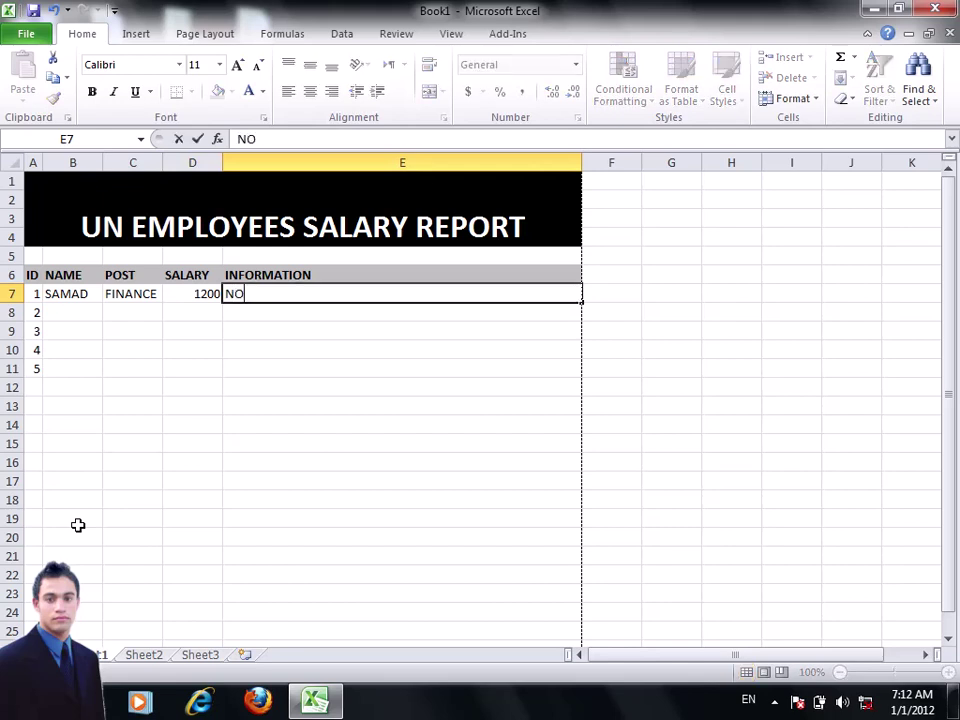
text(ING)
key(Return)
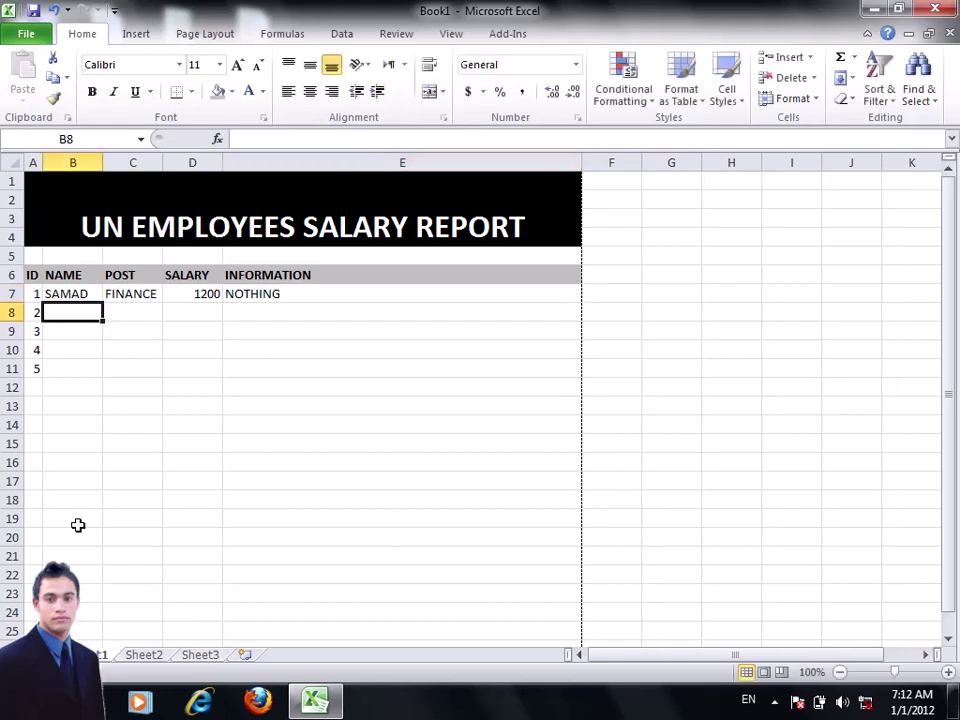
Enter employee 2 as QAYOOM, ADMIN, salary 500, information NOTHING
text(QAYOO)
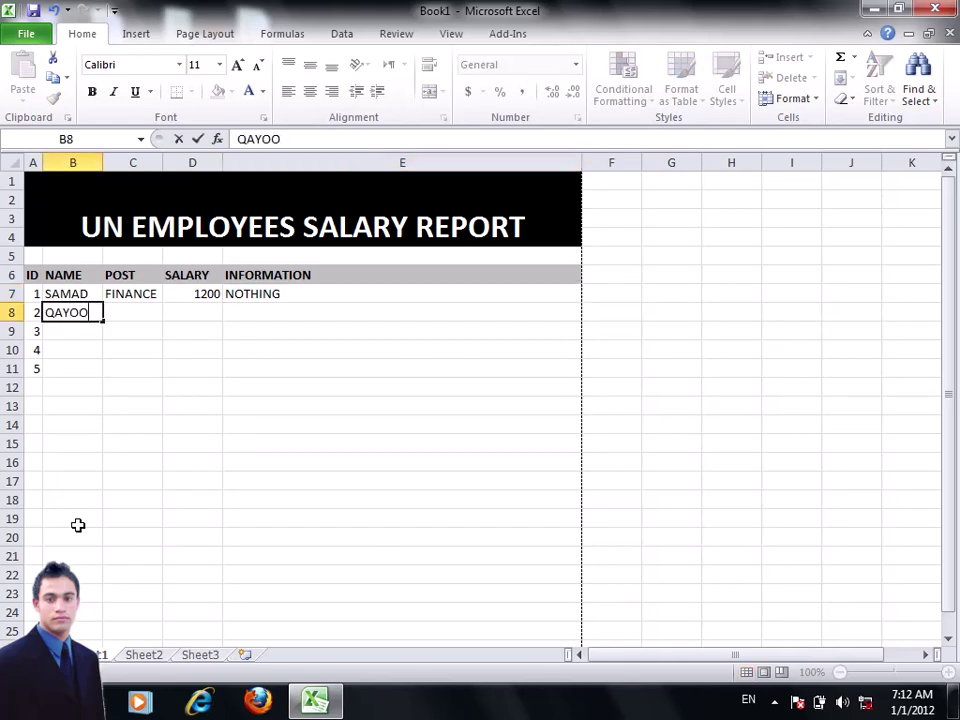
text(M)
key(Tab)
text(ADMIN)
key(Tab)
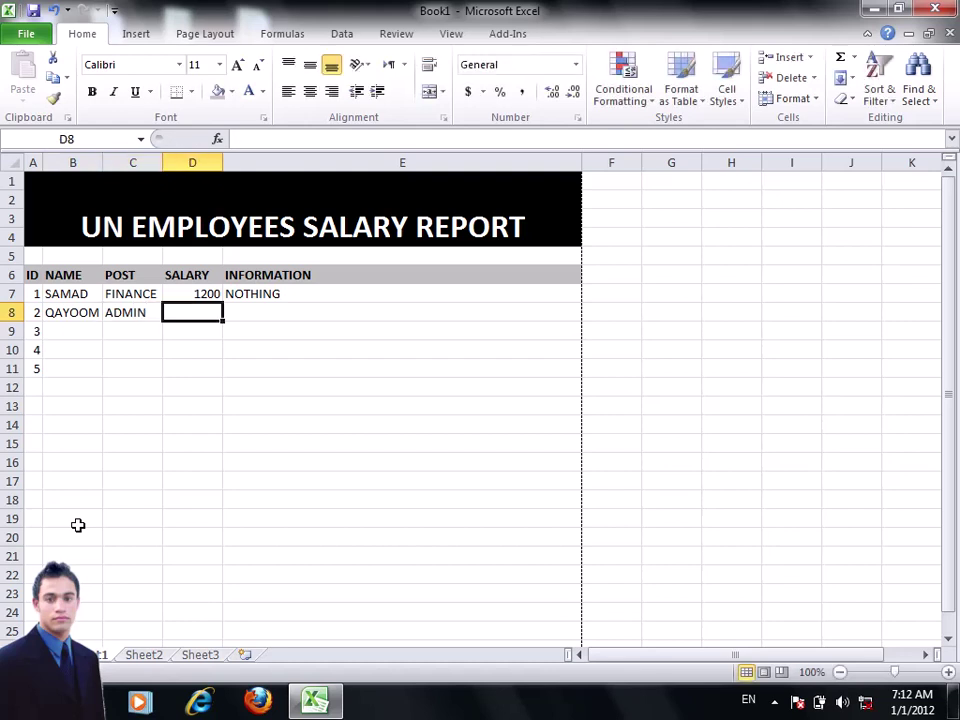
text(500)
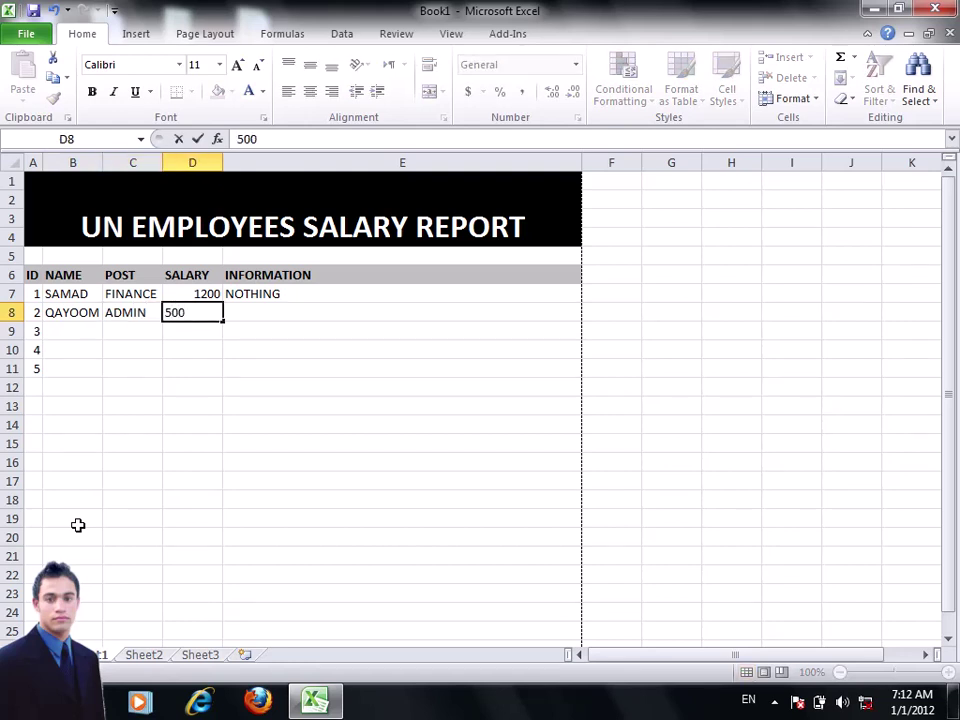
key(Tab)
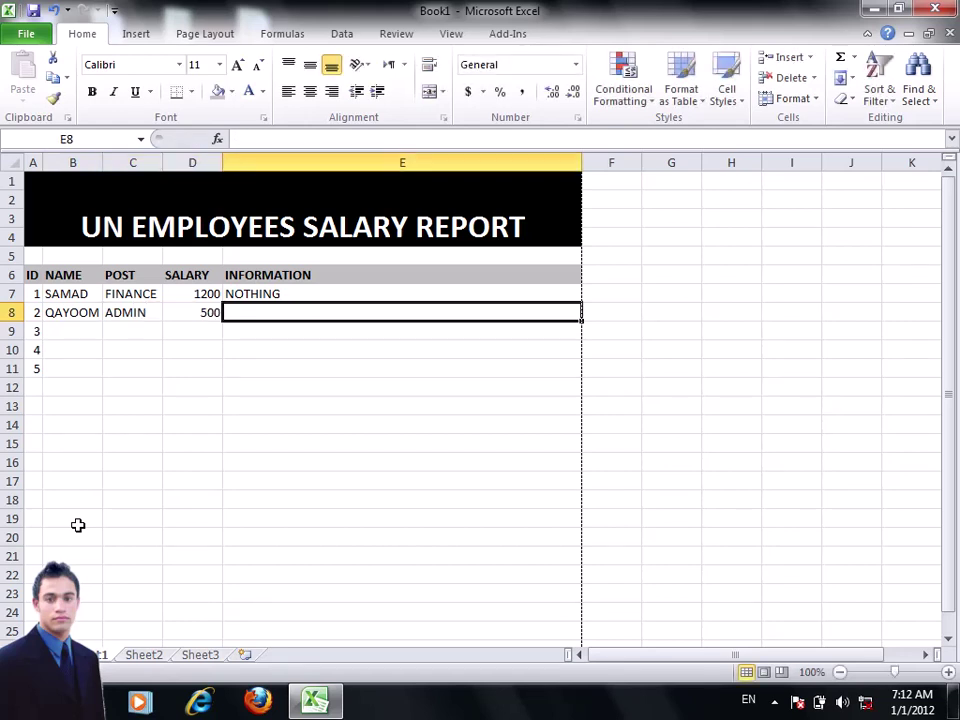
text(NO)
key(Return)
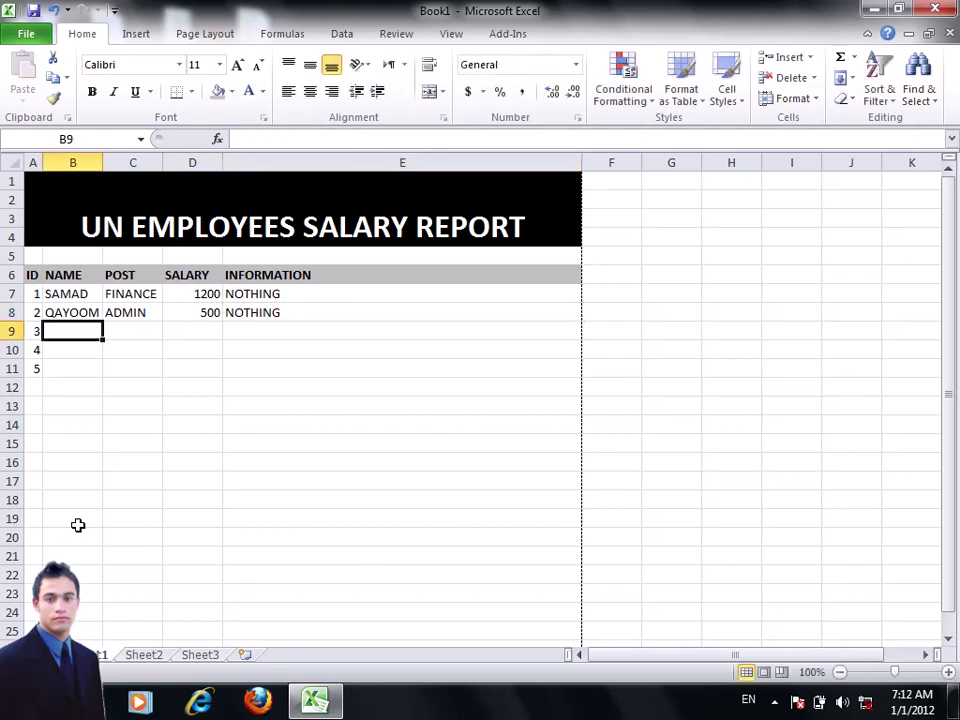
Enter employee 3 as SABOOR, post GUARD, salary 300
text(SABOOR)
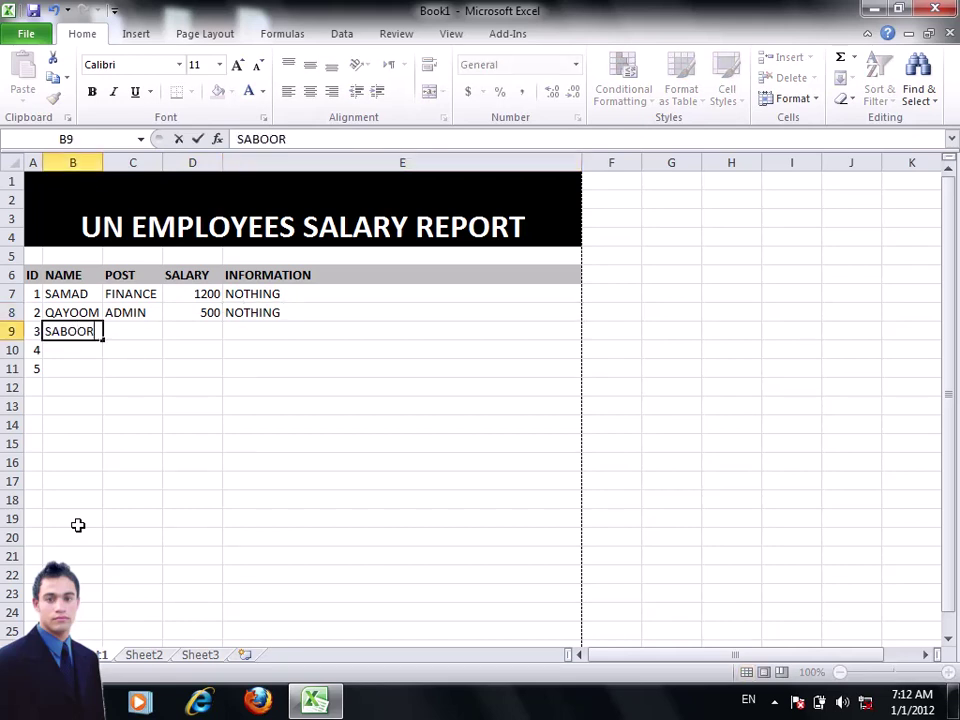
key(Tab)
text(GA)
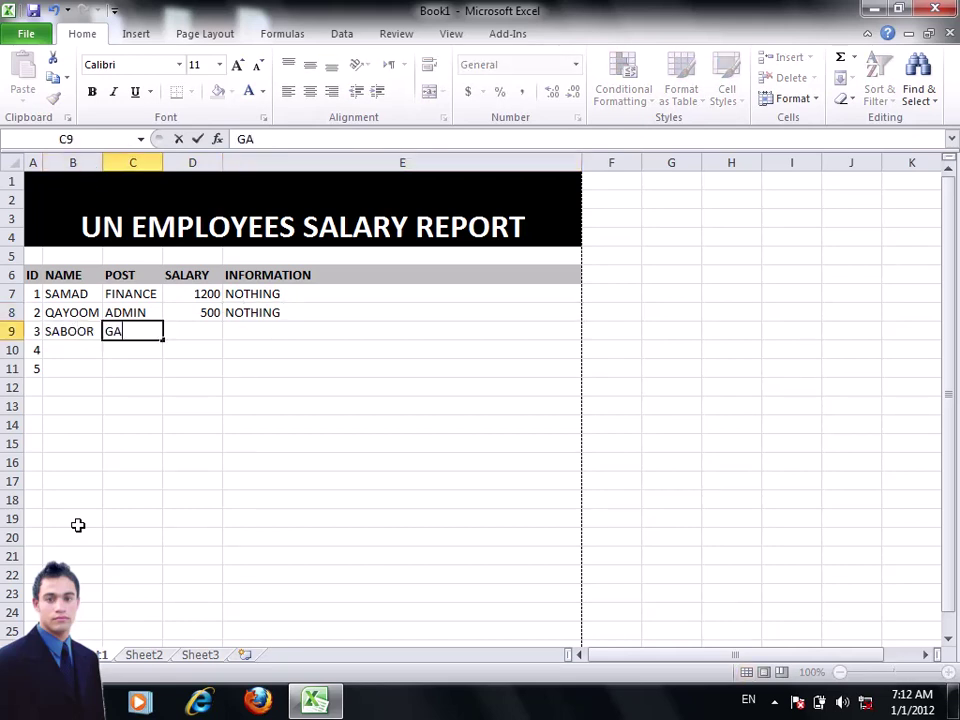
text(URD)
key(Tab)
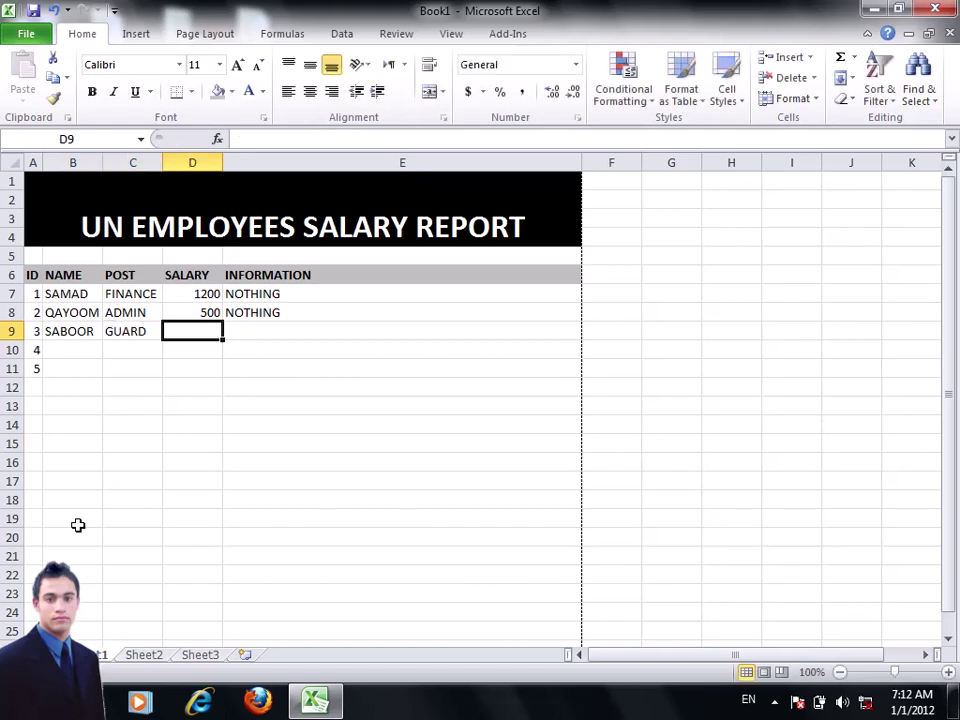
text(300)
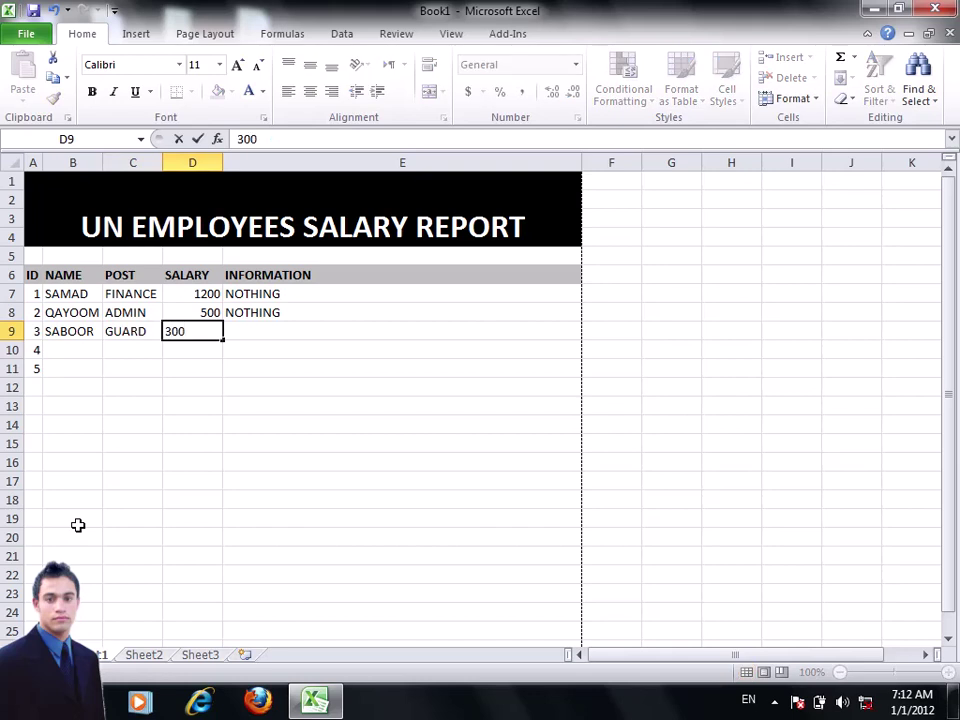
key(Return)
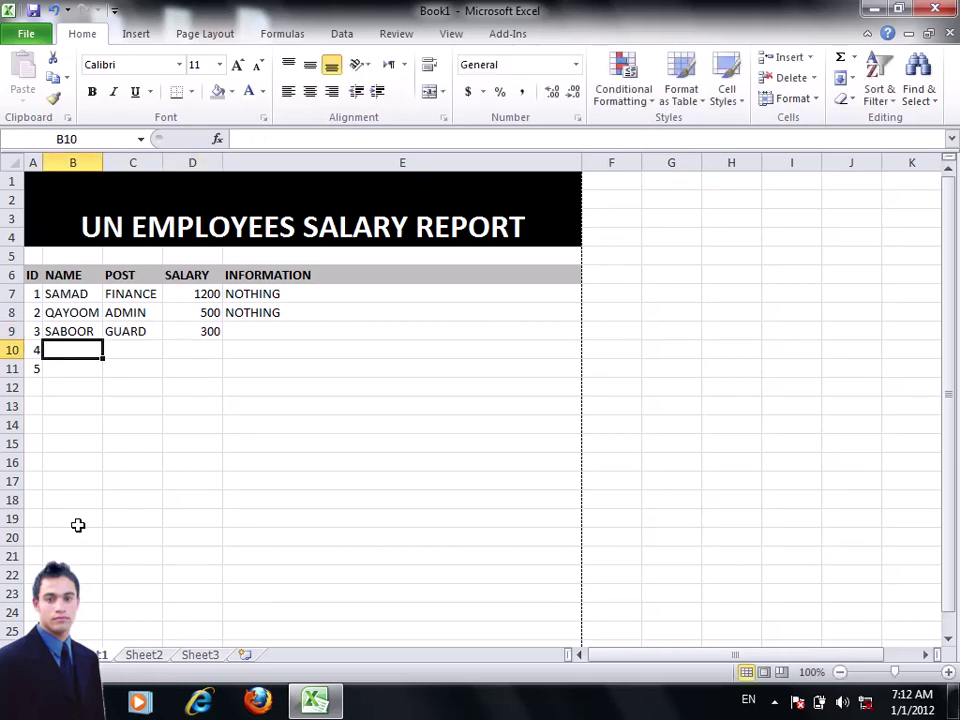
Enter employee 4 as SAMIM, post IT, salary 900
text(SAMI)
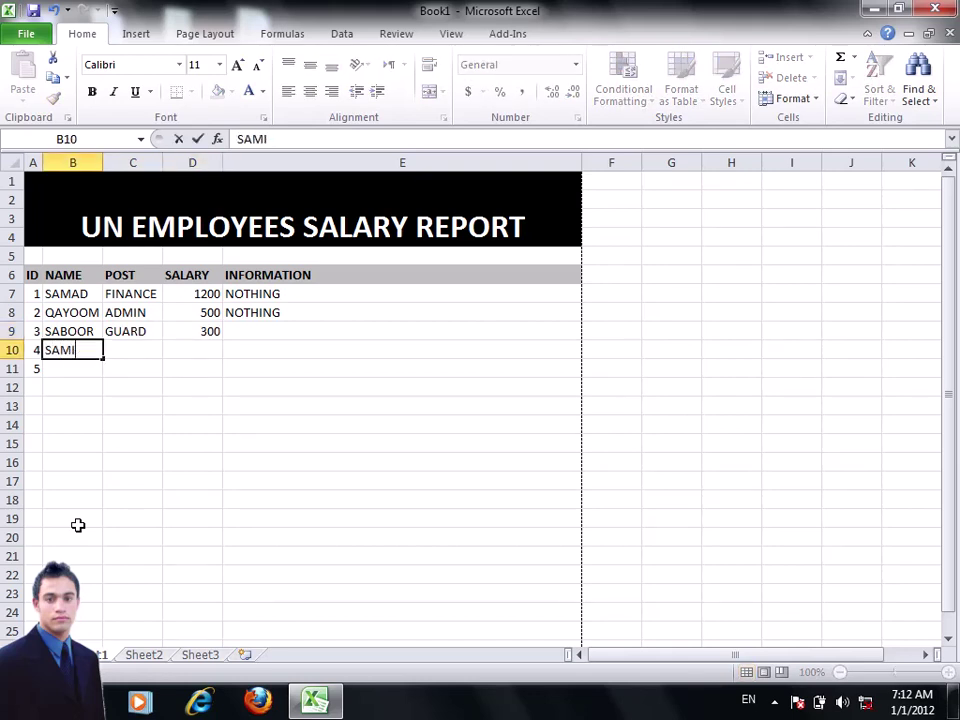
text(M)
key(Tab)
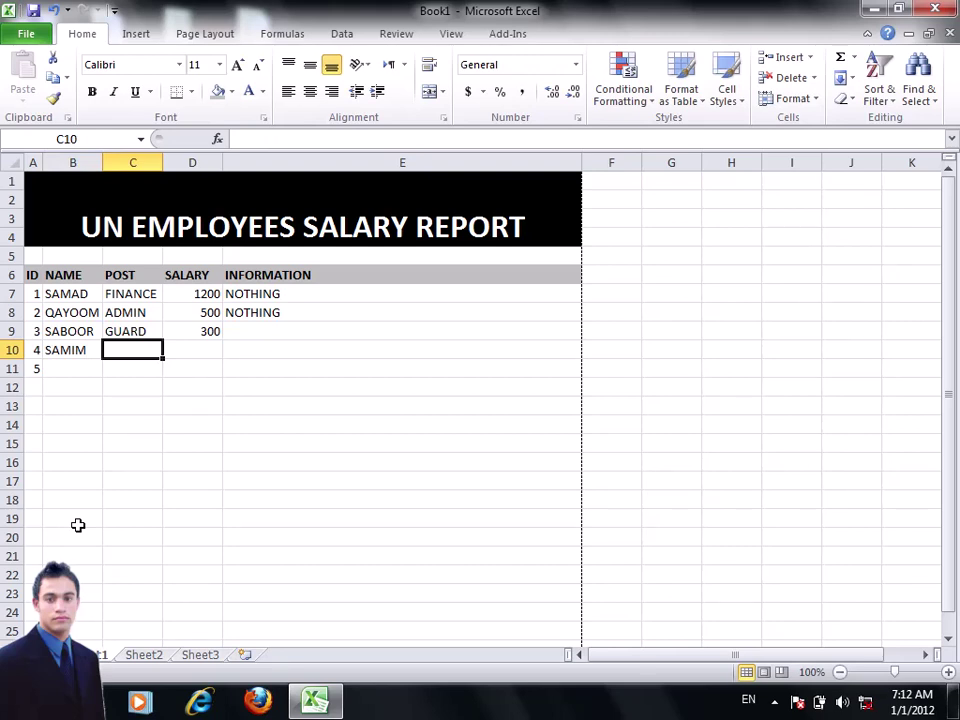
text(IT)
key(Tab)
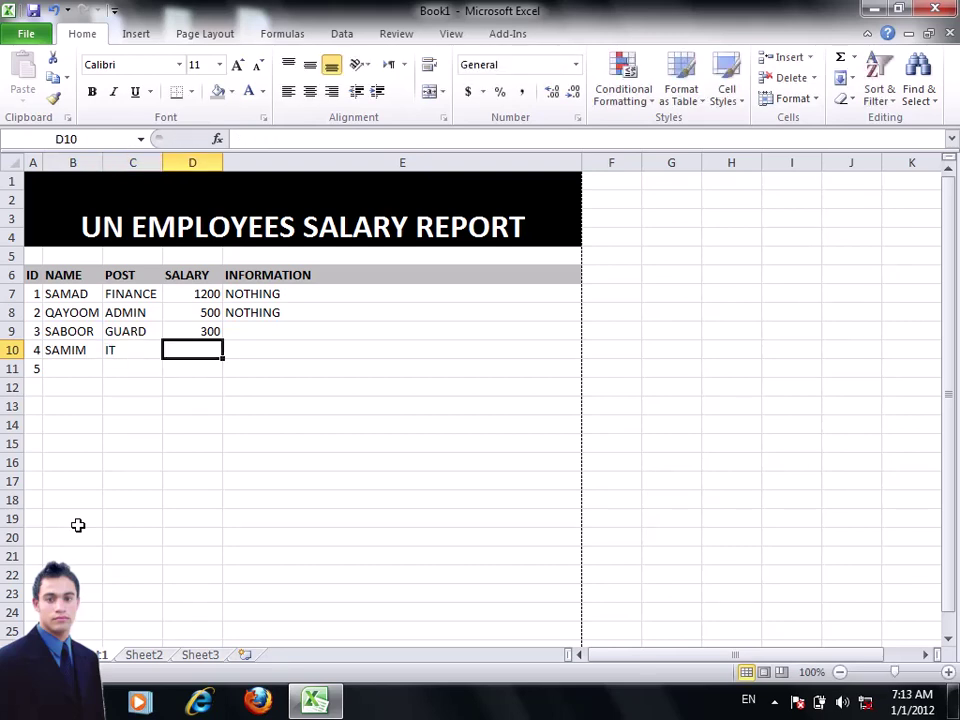
text(900)
key(Return)
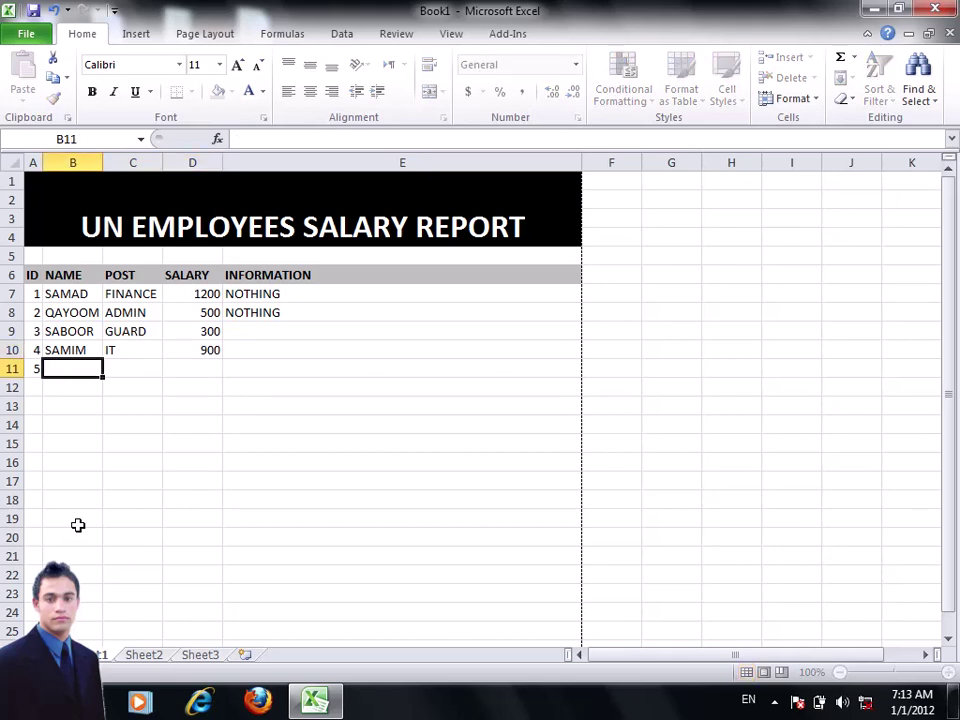
Enter employee 5 as JAWAD, post FINANCE, salary 1400
text(JAWAD)
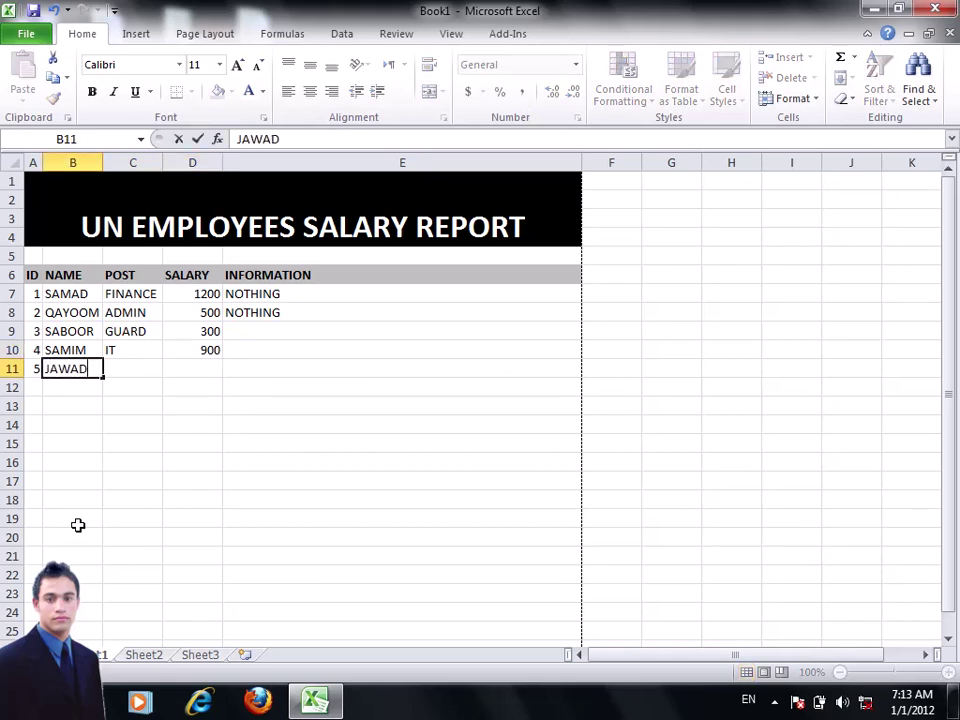
key(Tab)
text(F)
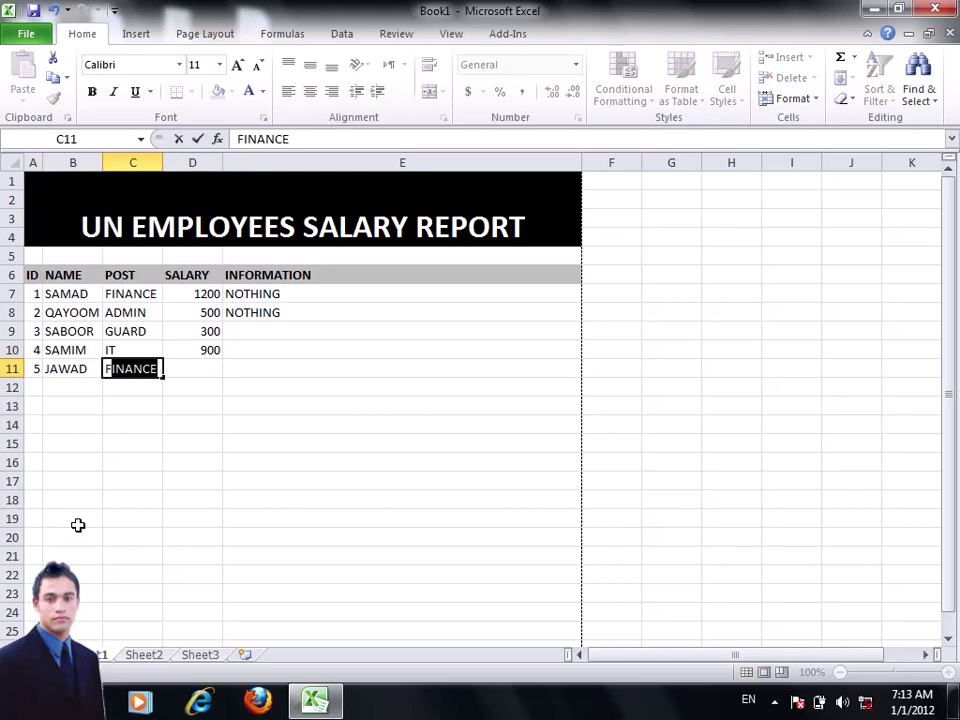
key(BackSpace)
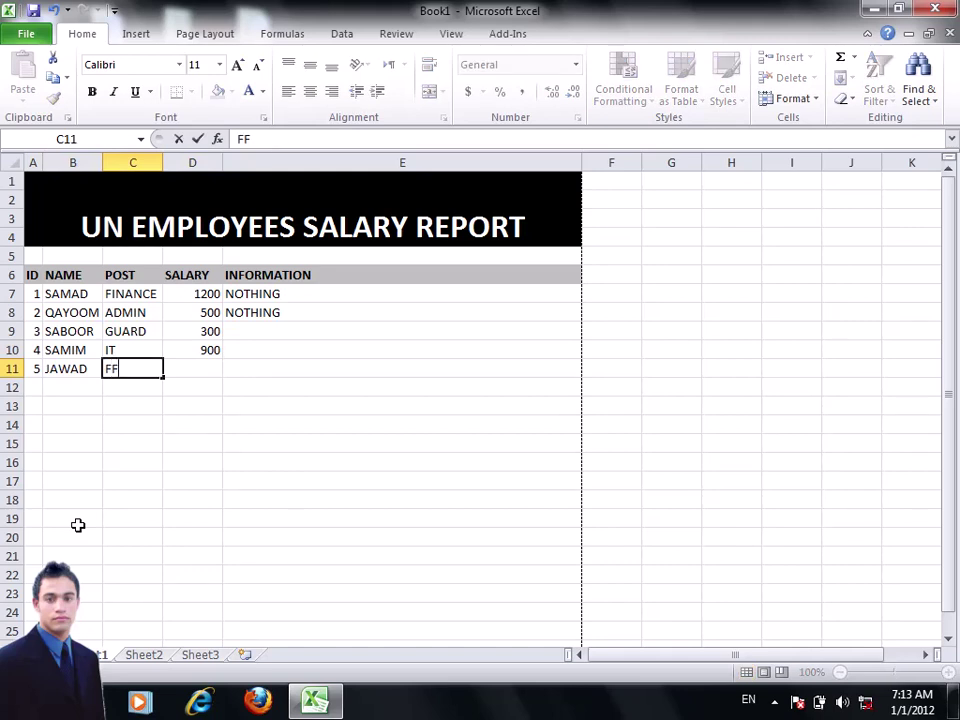
text(IN)
key(Tab)
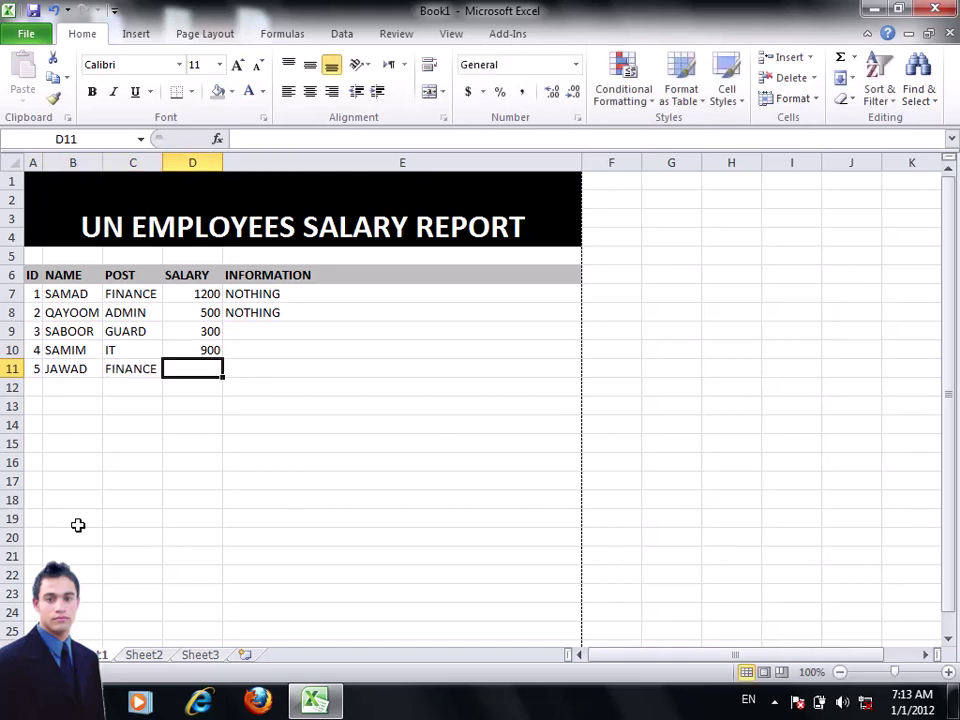
text(1400)
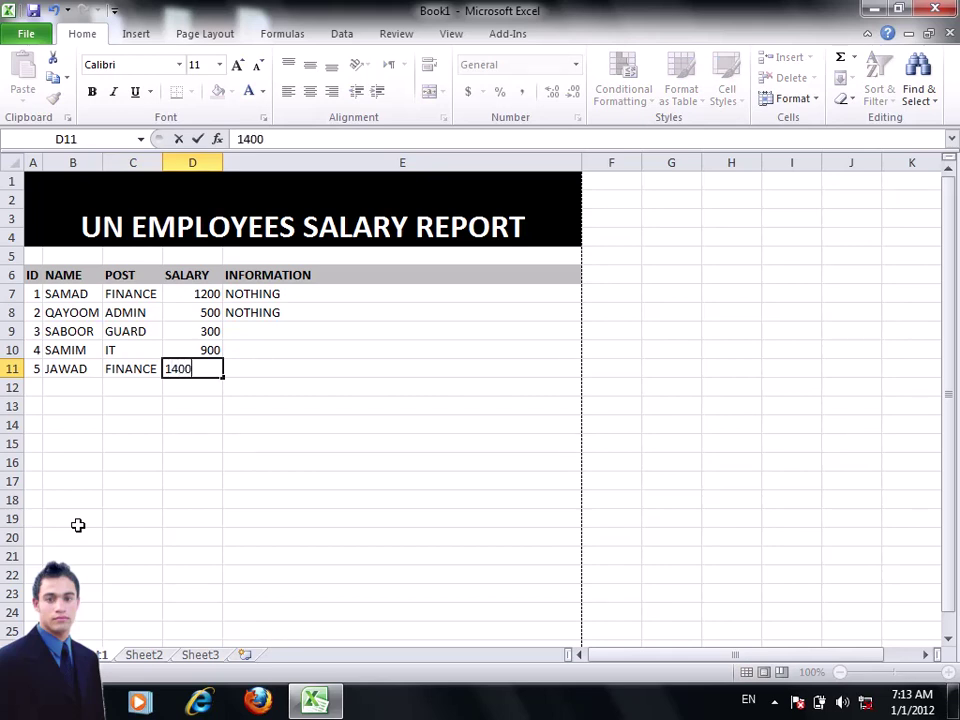
key(Return)
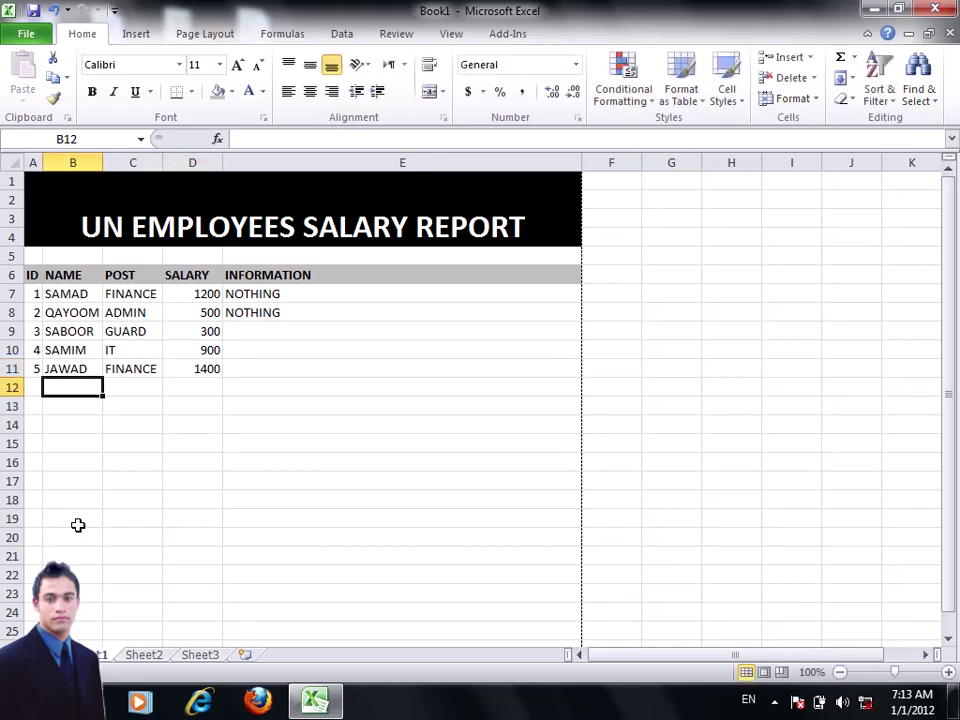
Copy the employee rows A7:E11 and paste them at A12 and A17
drag(37, 290, 325, 370)
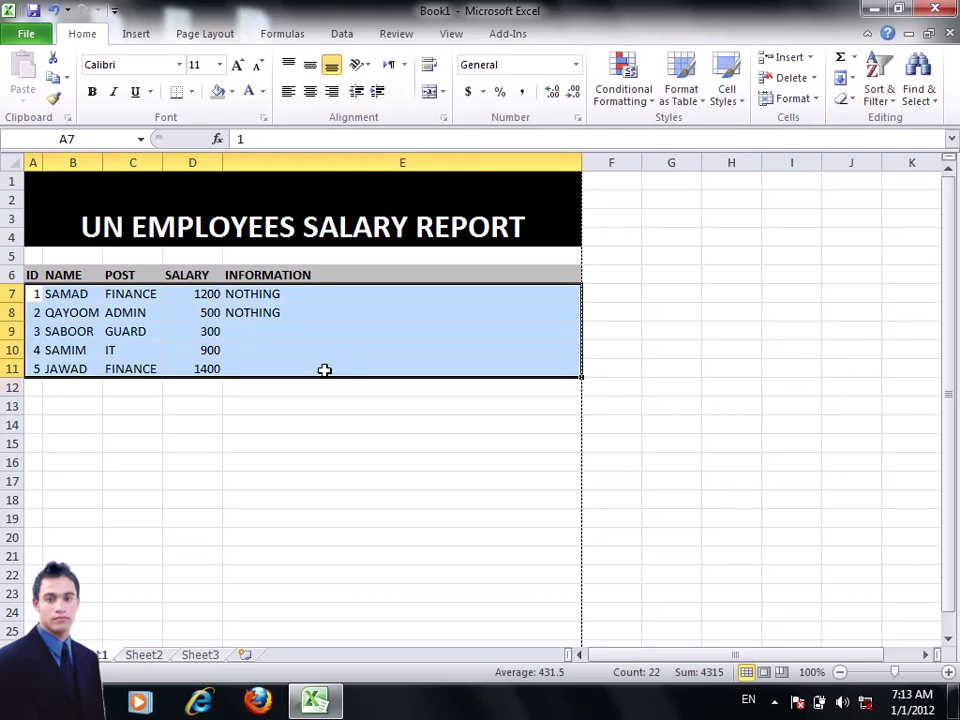
key(ctrl+c)
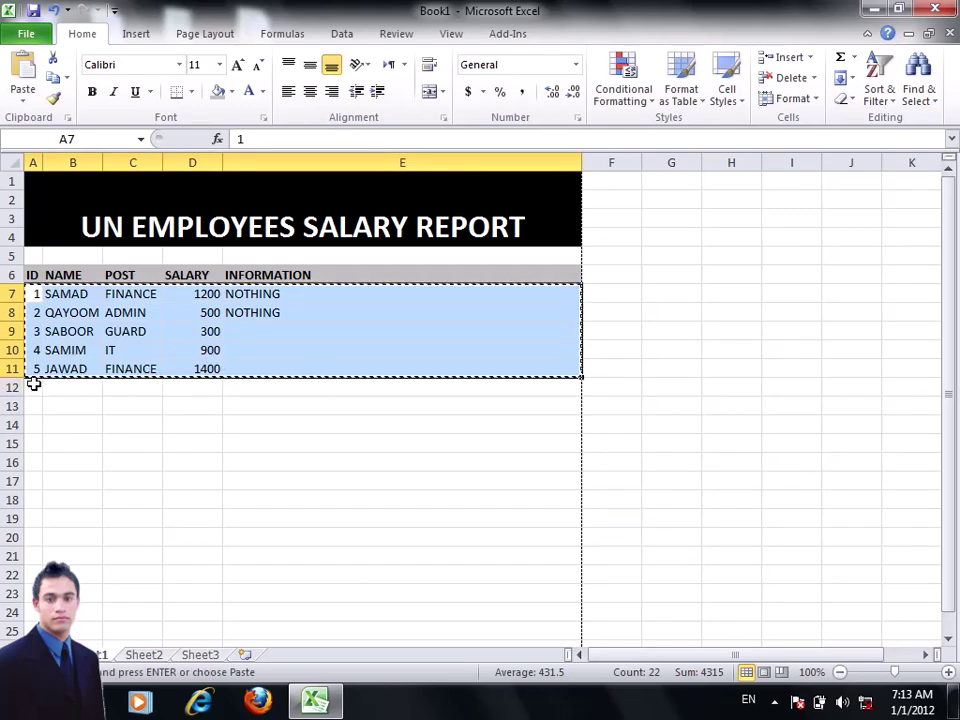
click(33, 387)
key(ctrl+v)
scroll(100, 465, down, 1)
scroll(35, 369, down, 1)
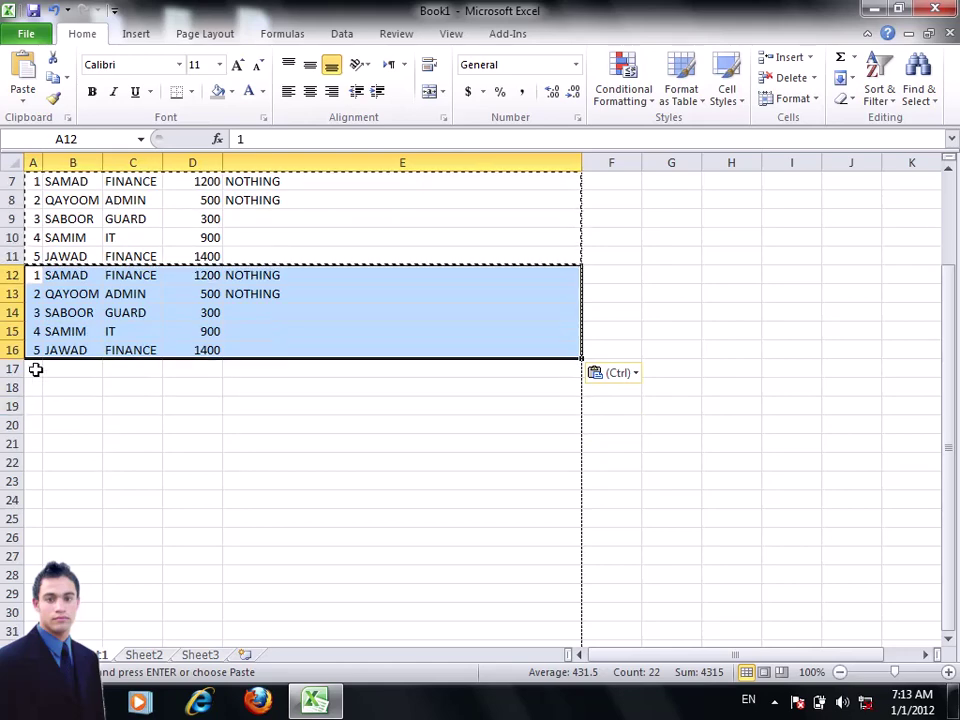
click(35, 369)
key(ctrl+v)
Paste further copies of the employee rows at A22, A27 and A32
scroll(58, 343, down, 2)
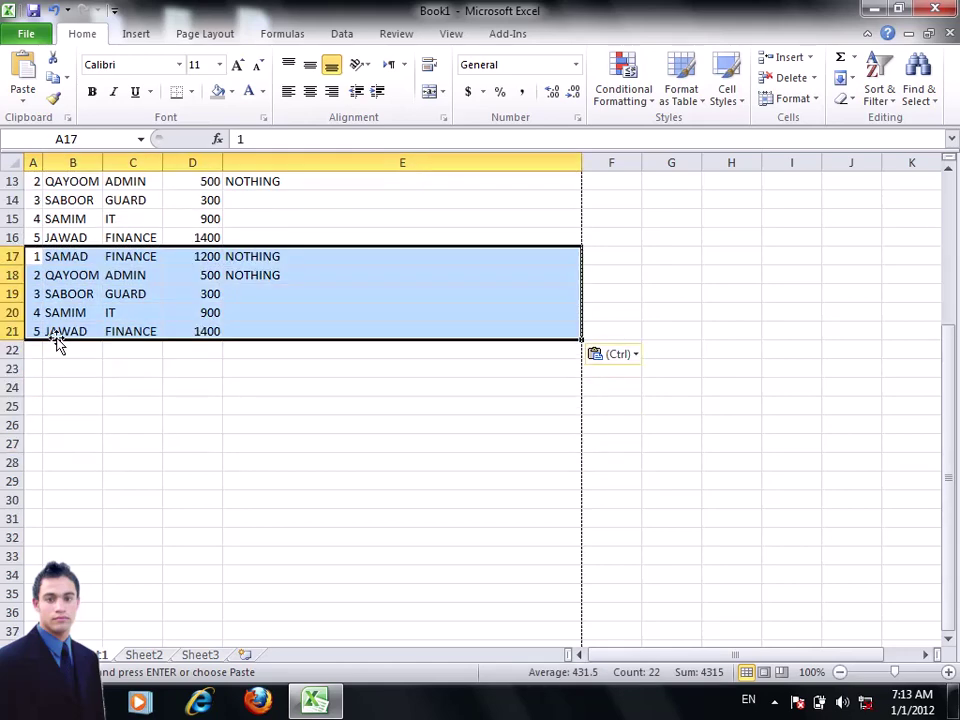
click(32, 349)
key(ctrl+v)
scroll(42, 289, down, 3)
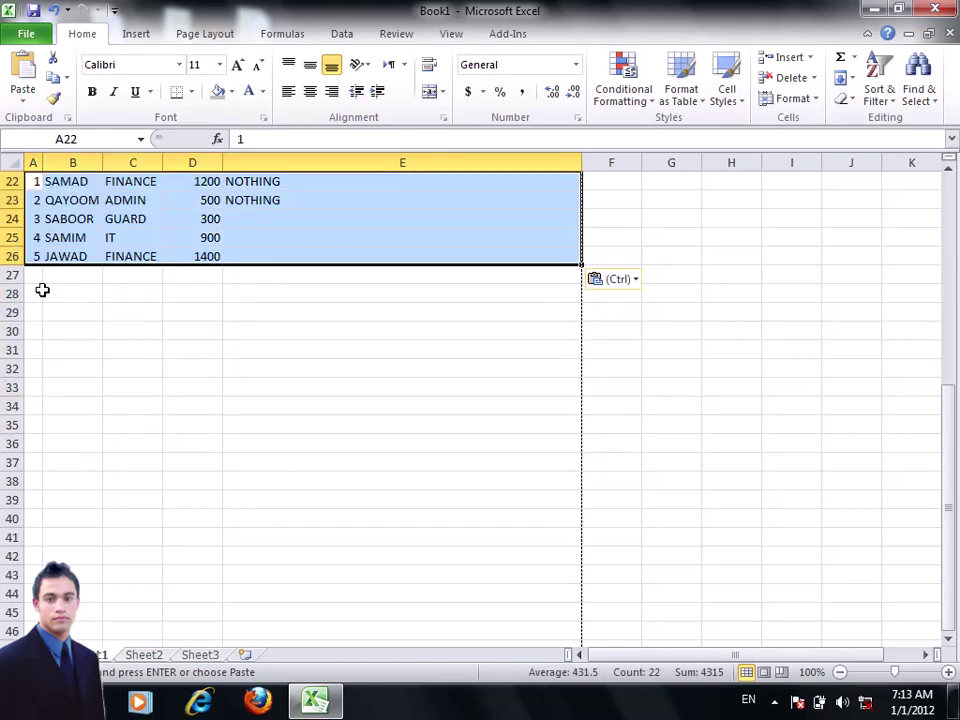
click(36, 275)
key(ctrl+v)
scroll(32, 264, down, 3)
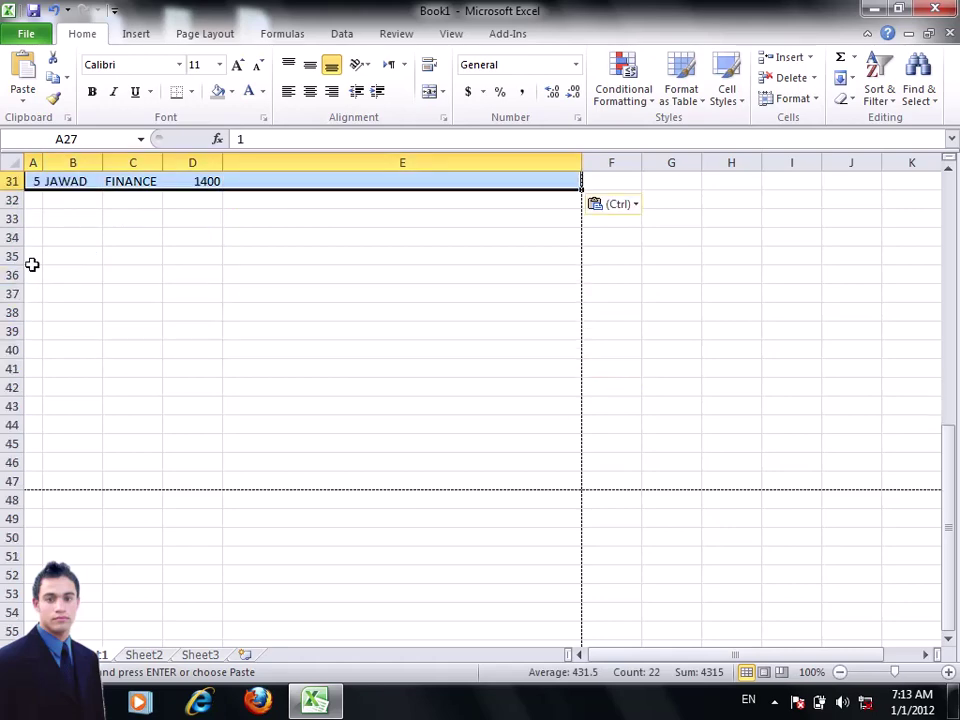
click(30, 200)
key(ctrl+v)
scroll(73, 317, down, 2)
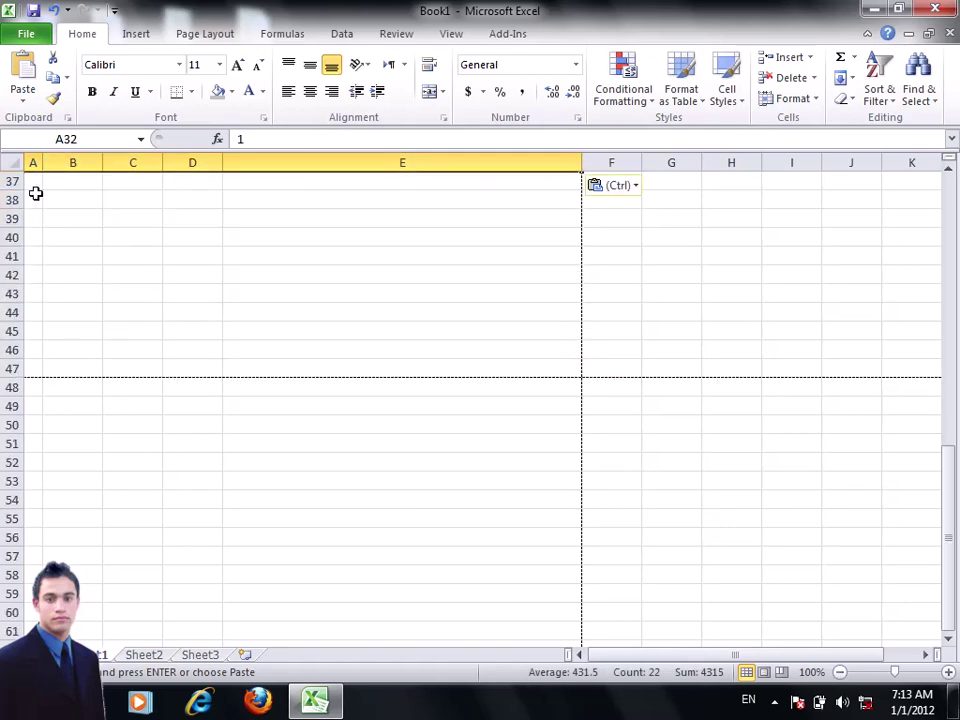
scroll(40, 196, up, 1)
scroll(48, 250, up, 1)
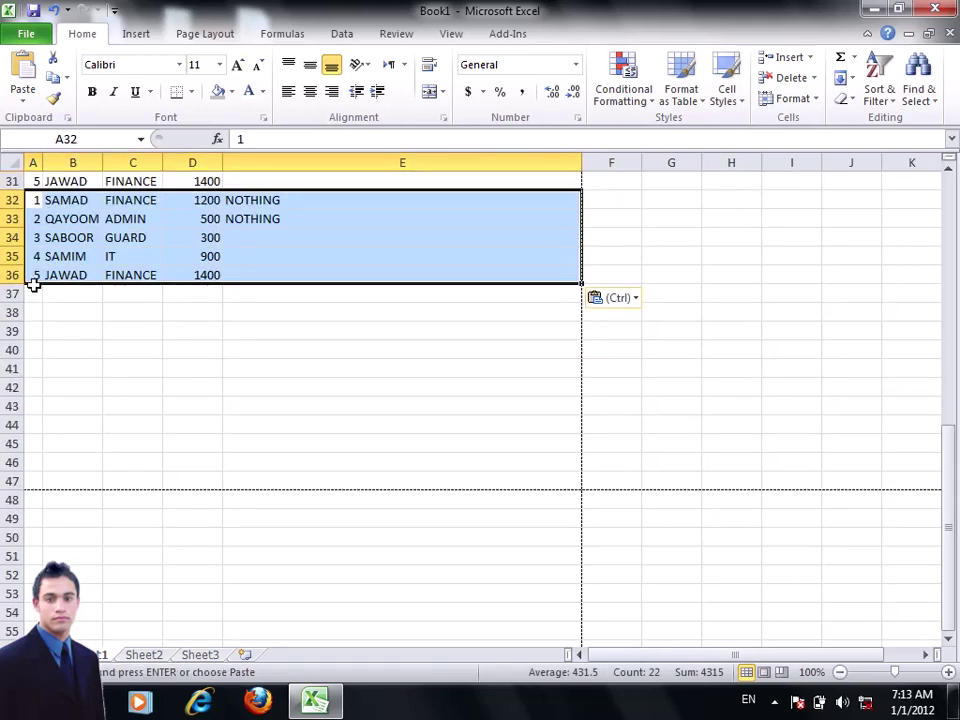
Paste the last copies at A37, A42, A47 and A52, reaching row 56
click(33, 293)
key(ctrl+v)
click(36, 388)
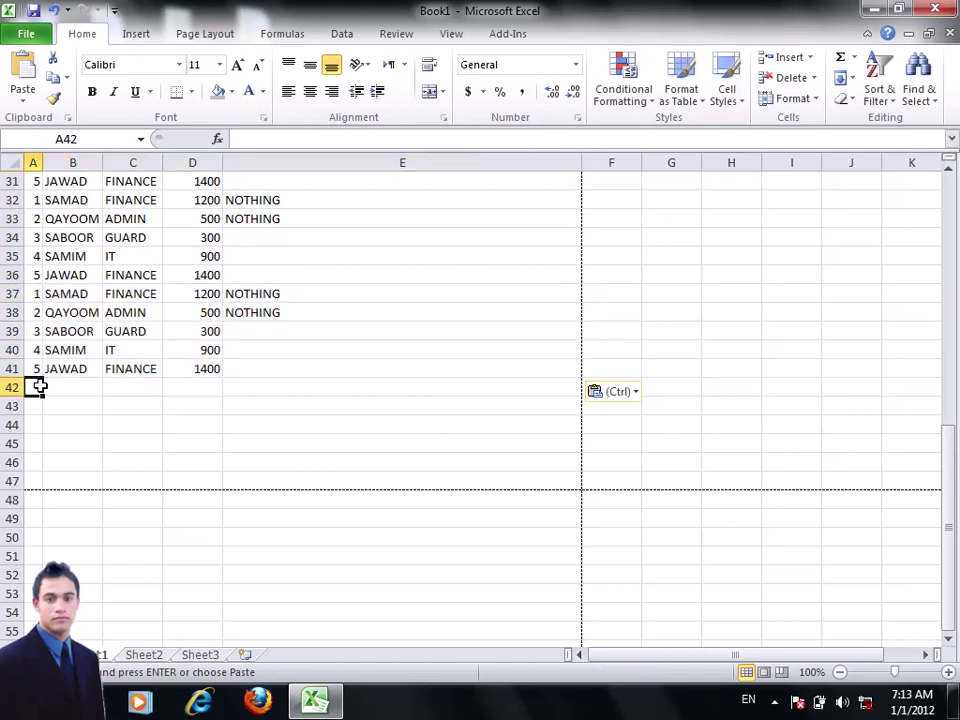
key(ctrl+v)
click(36, 482)
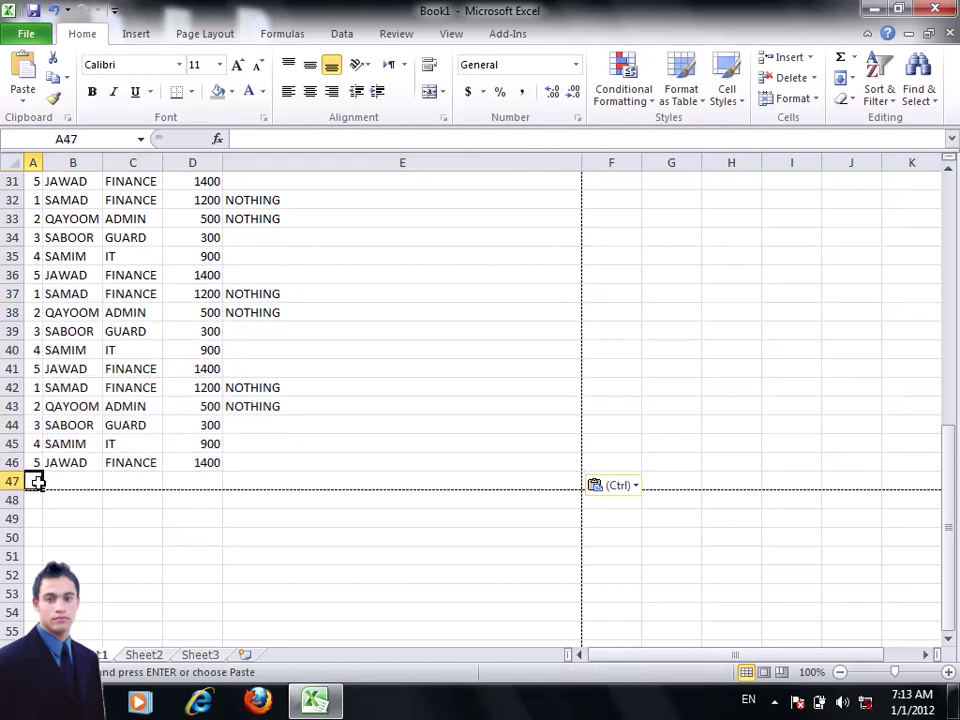
key(ctrl+v)
scroll(63, 545, down, 1)
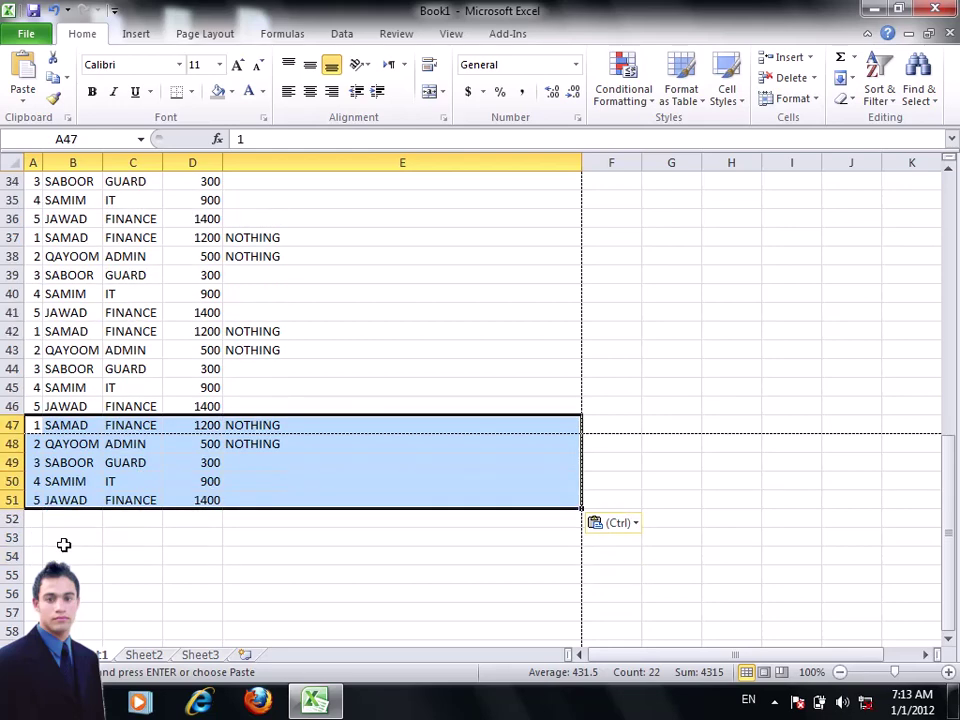
click(36, 521)
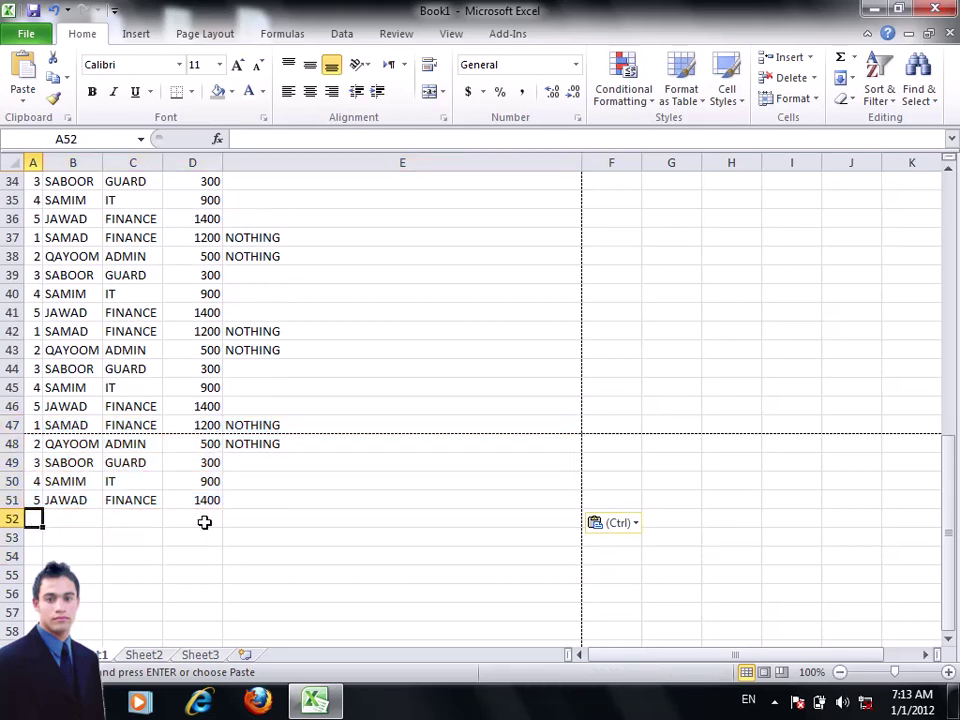
key(ctrl+v)
scroll(167, 167, up, 5)
scroll(150, 220, up, 4)
scroll(132, 274, up, 2)
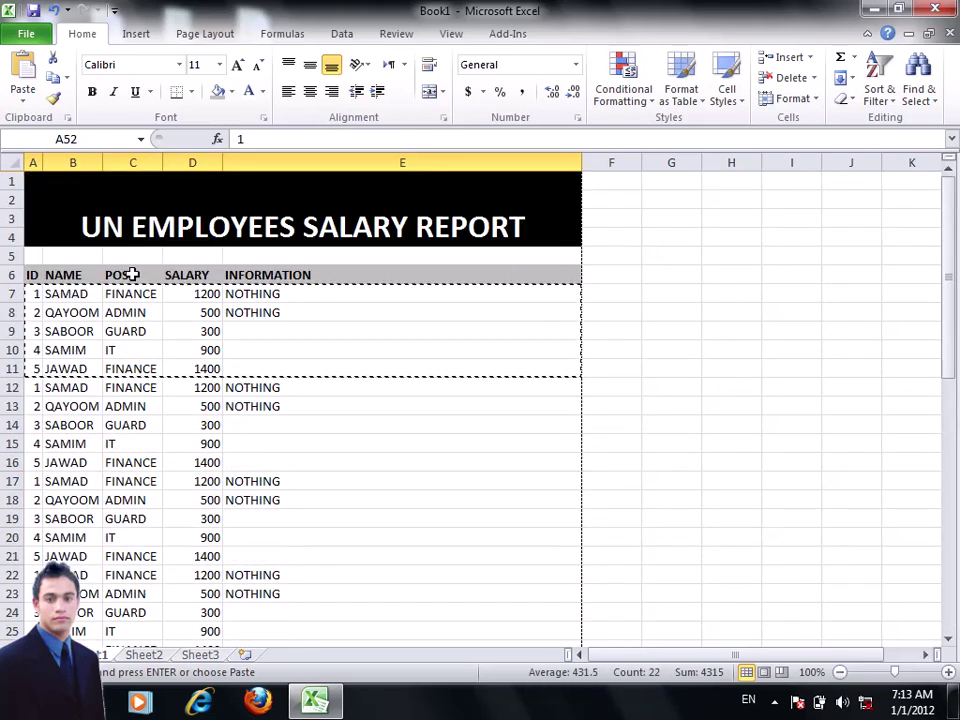
Fill the IDs down from A7:A8 to number employees 1 to 50
drag(40, 295, 40, 612)
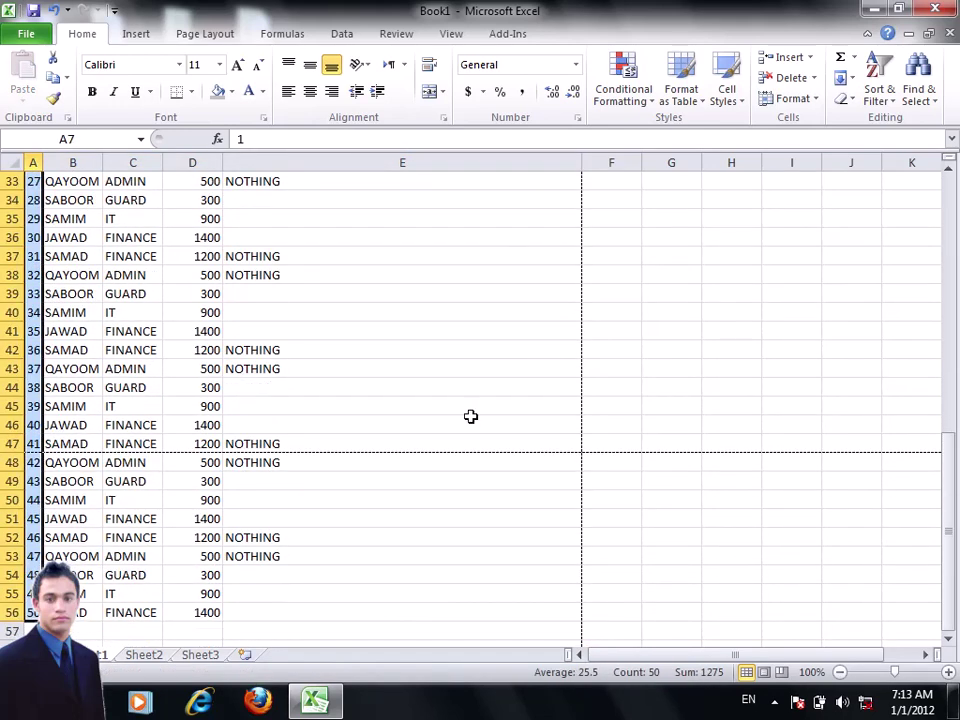
scroll(470, 416, up, 5)
scroll(332, 328, up, 4)
Fill NOTHING down the INFORMATION column from E7:E8 to E56
drag(274, 201, 280, 232)
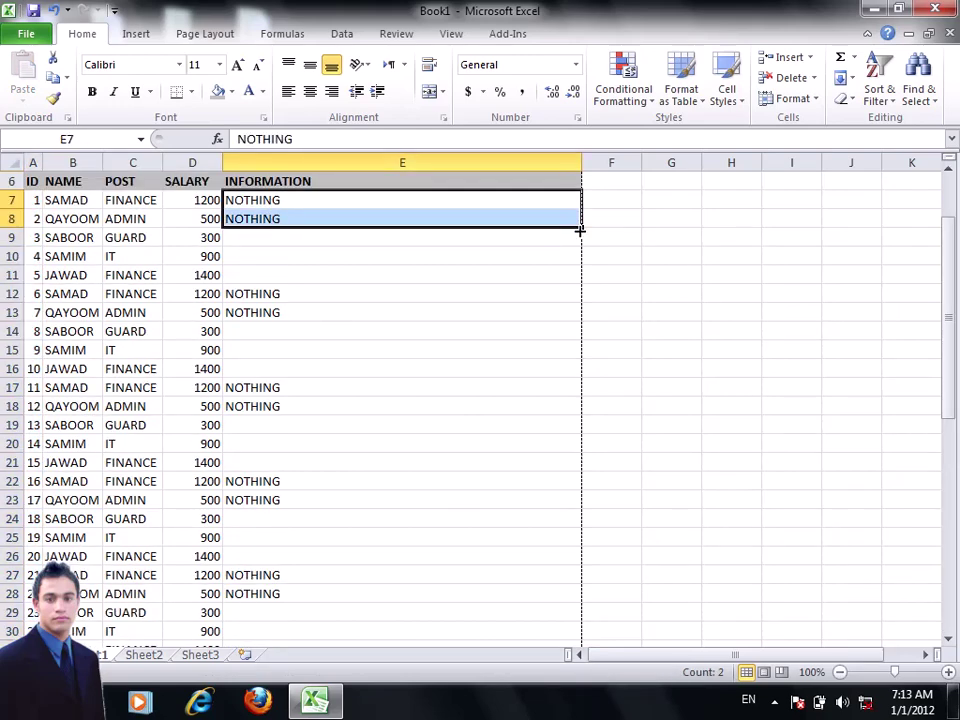
mouse_move(580, 230)
mouse_down()
mouse_move(583, 620)
mouse_move(515, 655)
mouse_move(515, 619)
mouse_up()
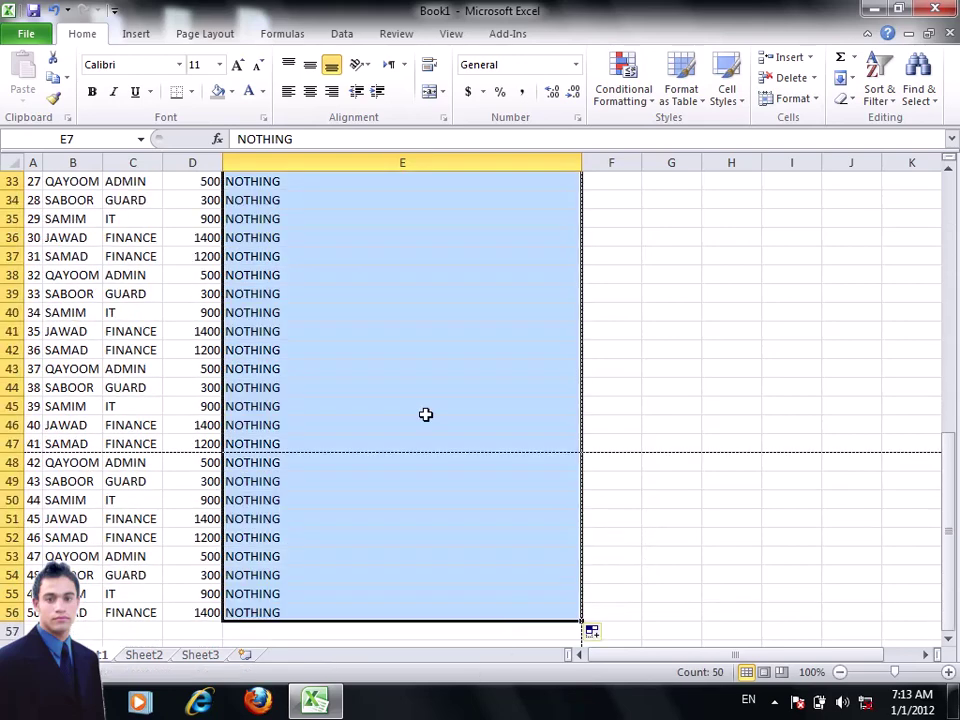
scroll(302, 219, up, 6)
scroll(302, 216, up, 4)
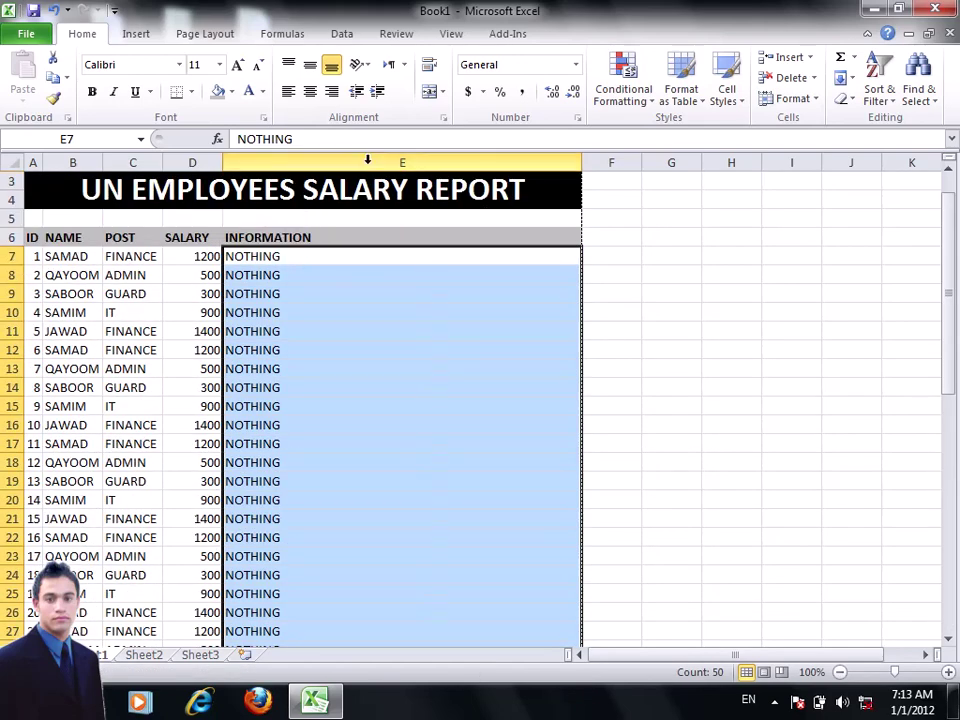
click(209, 252)
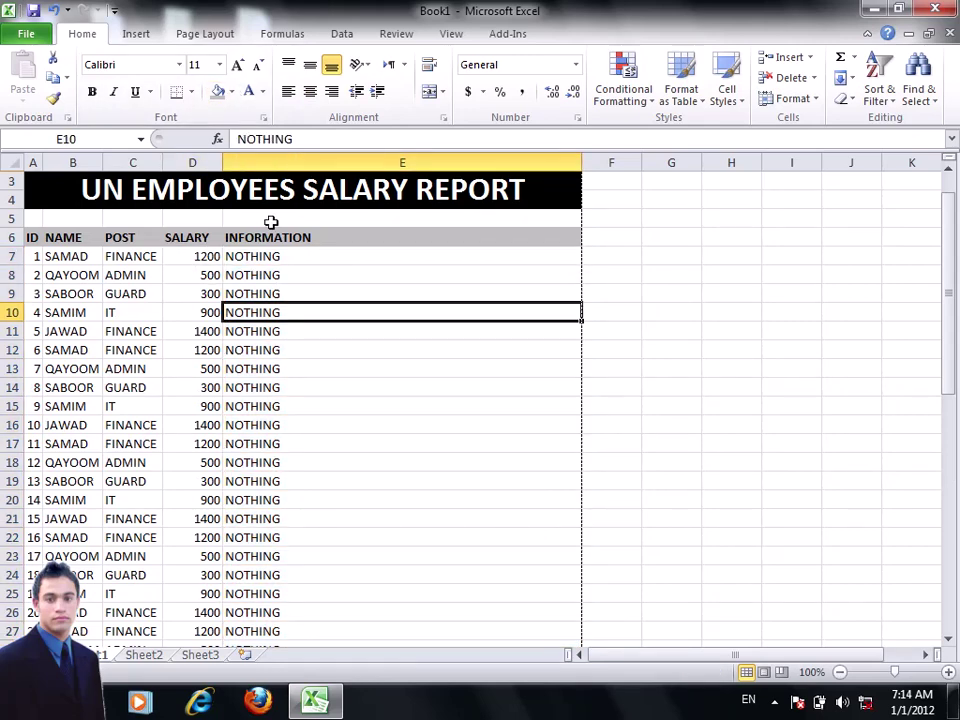
click(28, 31)
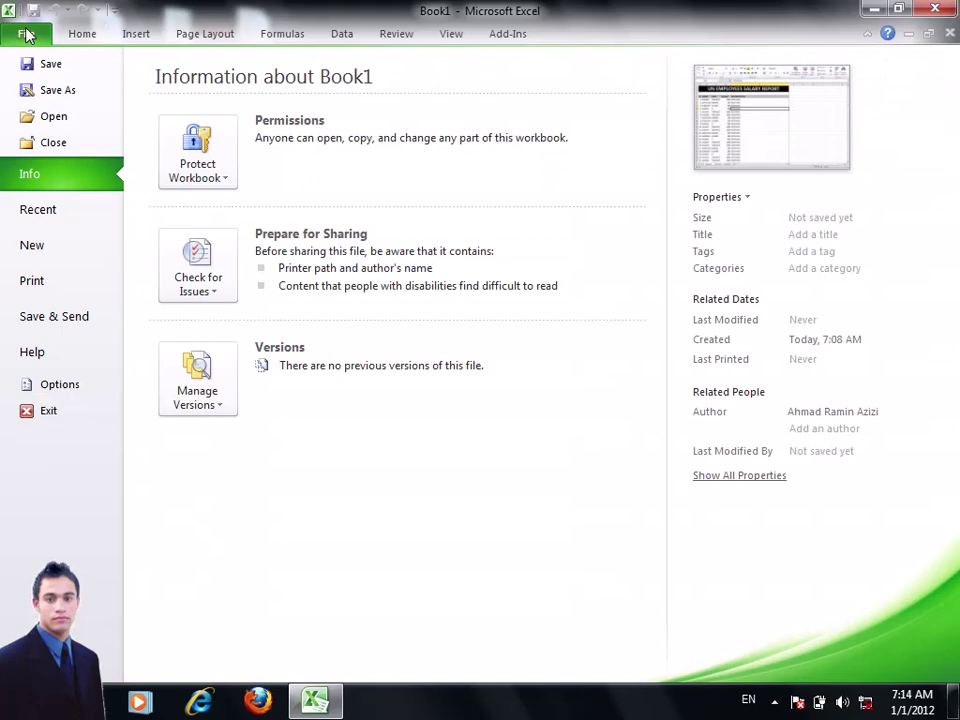
click(66, 282)
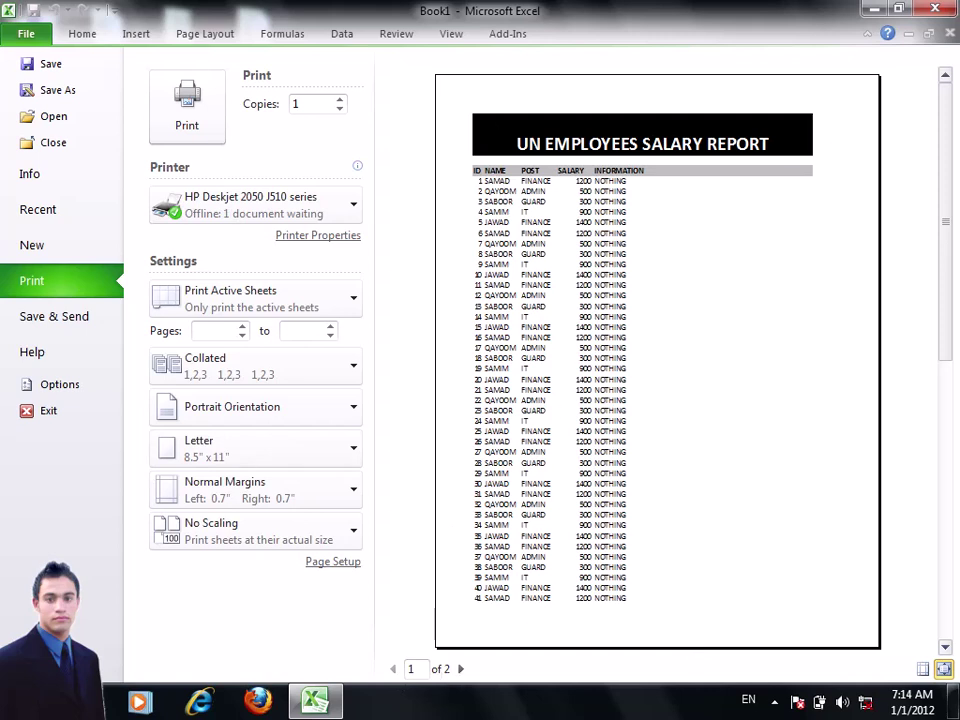
click(460, 668)
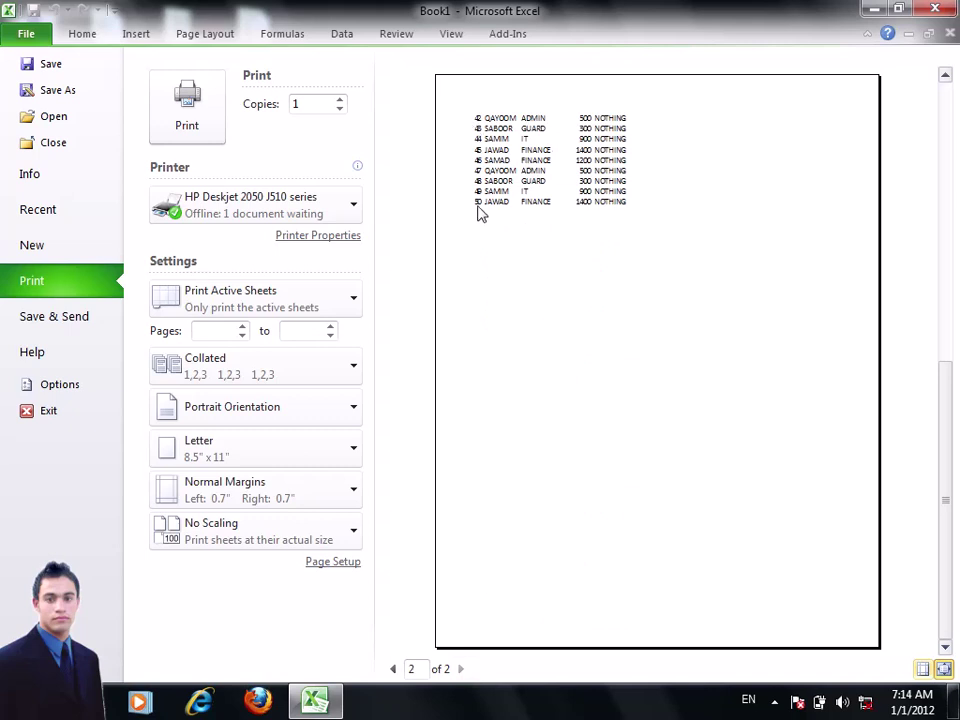
click(88, 37)
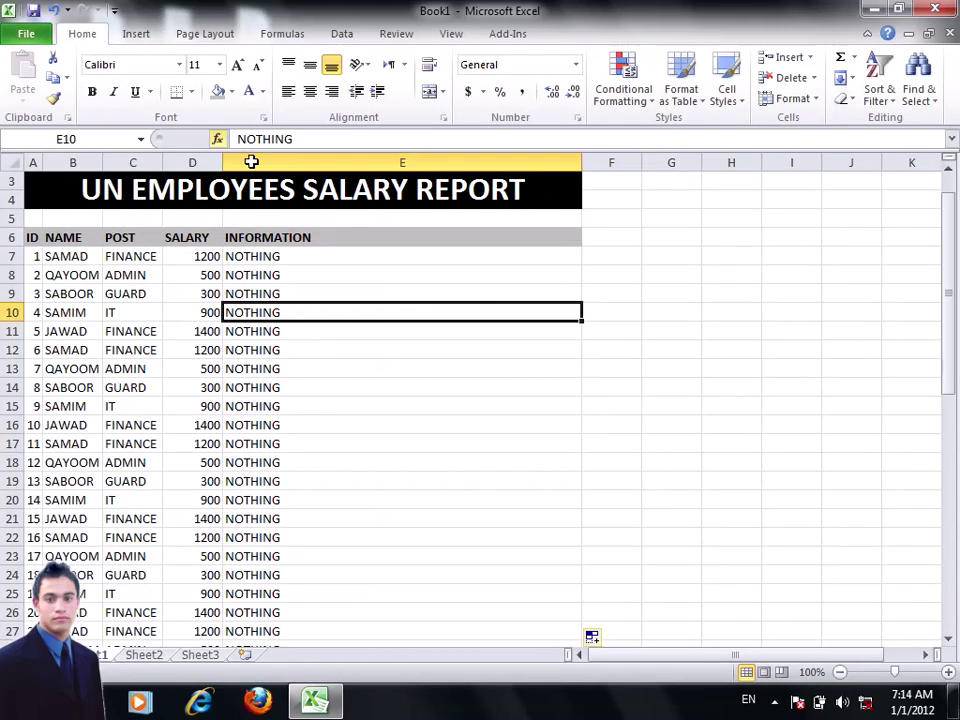
drag(949, 250, 949, 470)
click(948, 640)
click(948, 640)
click(948, 641)
click(948, 641)
click(948, 641)
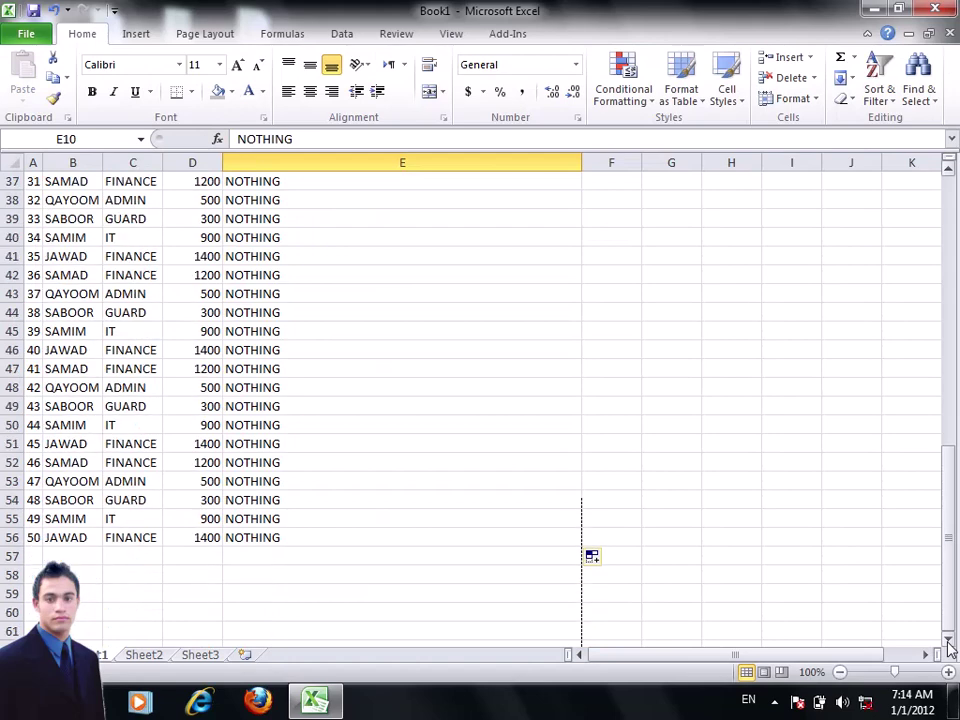
click(948, 641)
click(948, 641)
click(948, 641)
click(243, 540)
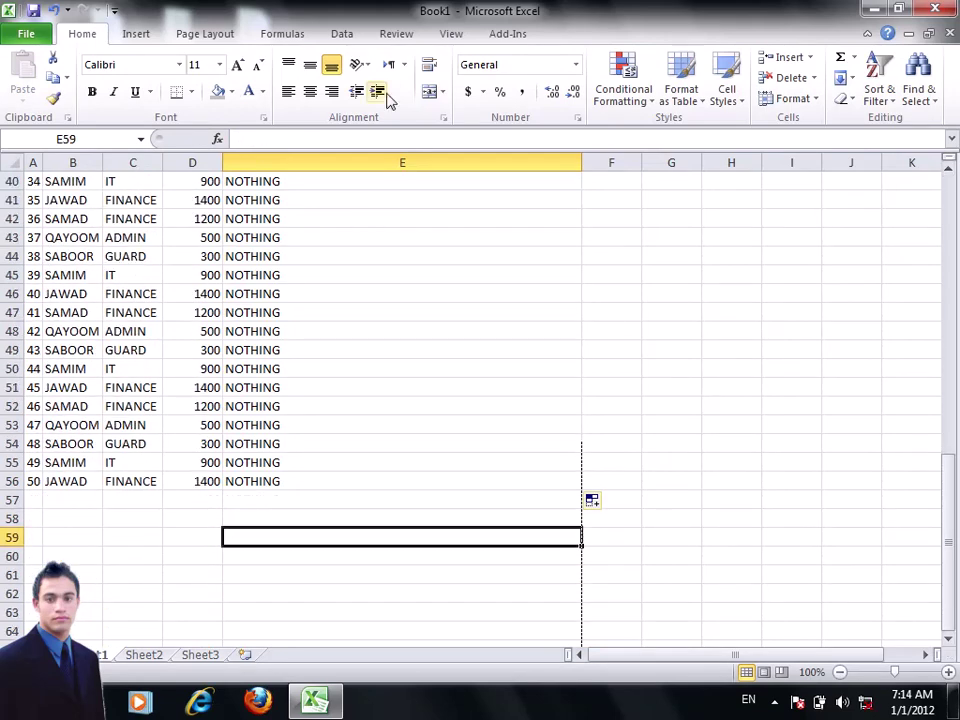
scroll(315, 294, up, 4)
click(253, 256)
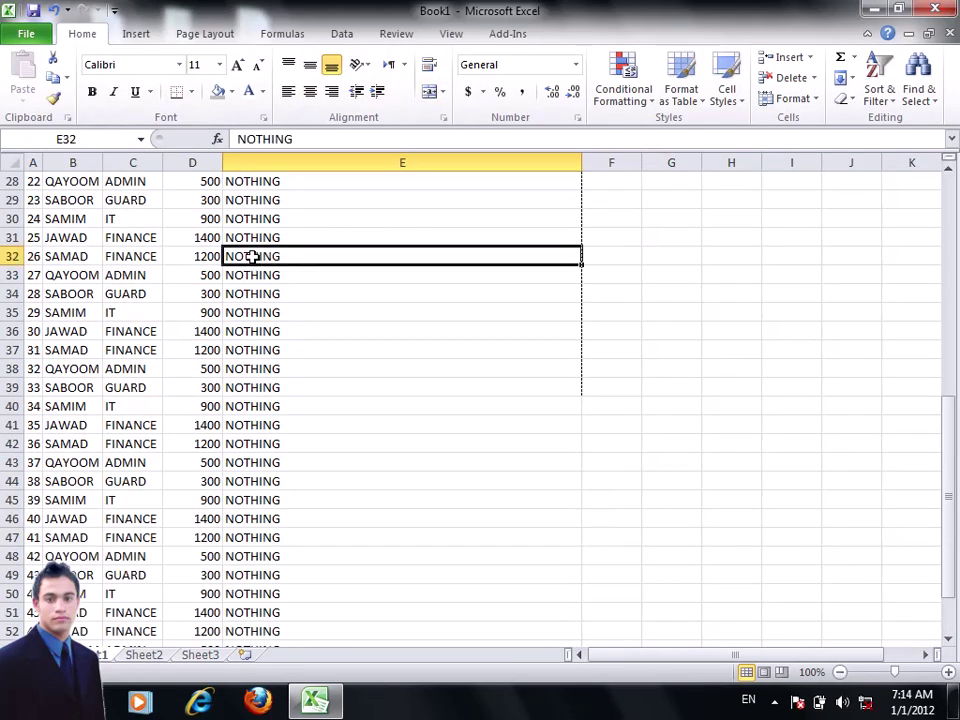
click(205, 33)
click(193, 90)
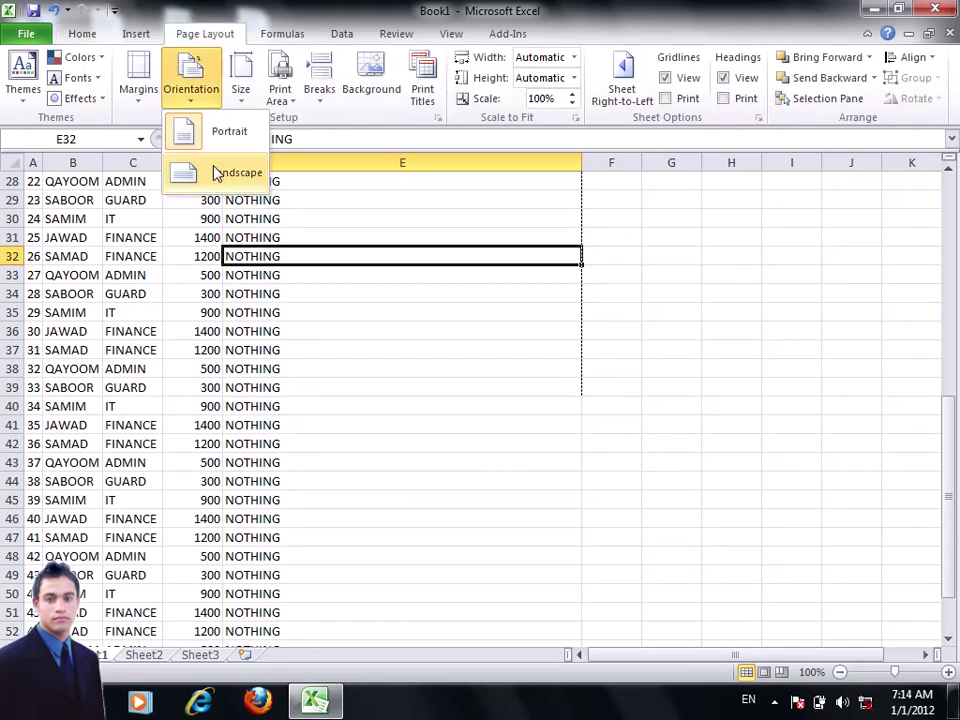
click(230, 172)
click(193, 92)
click(226, 143)
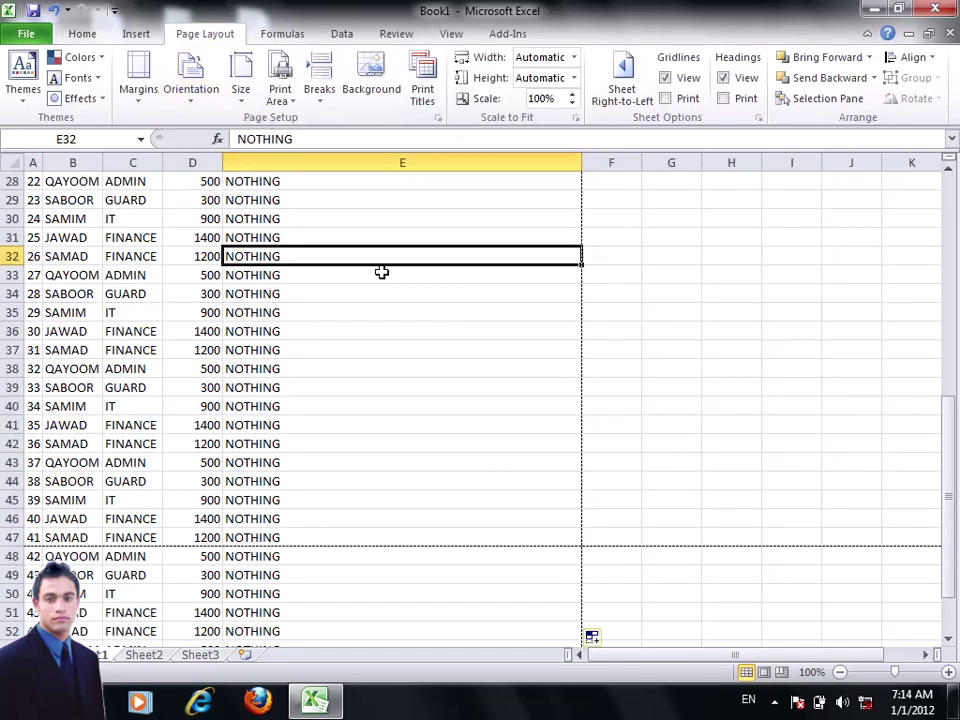
drag(955, 450, 955, 483)
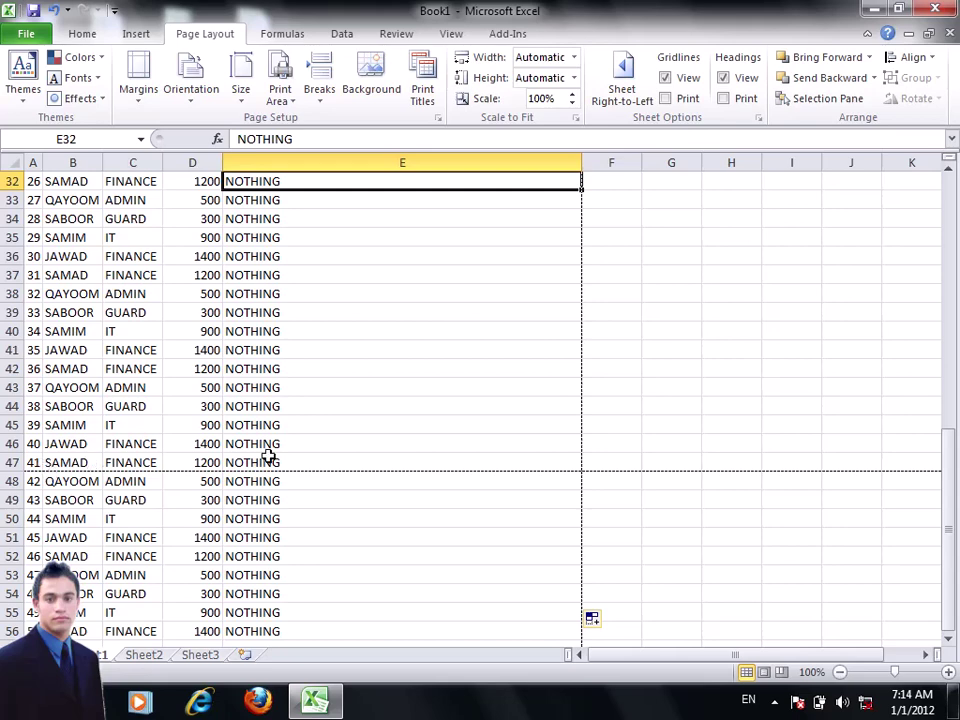
drag(265, 458, 56, 188)
click(186, 334)
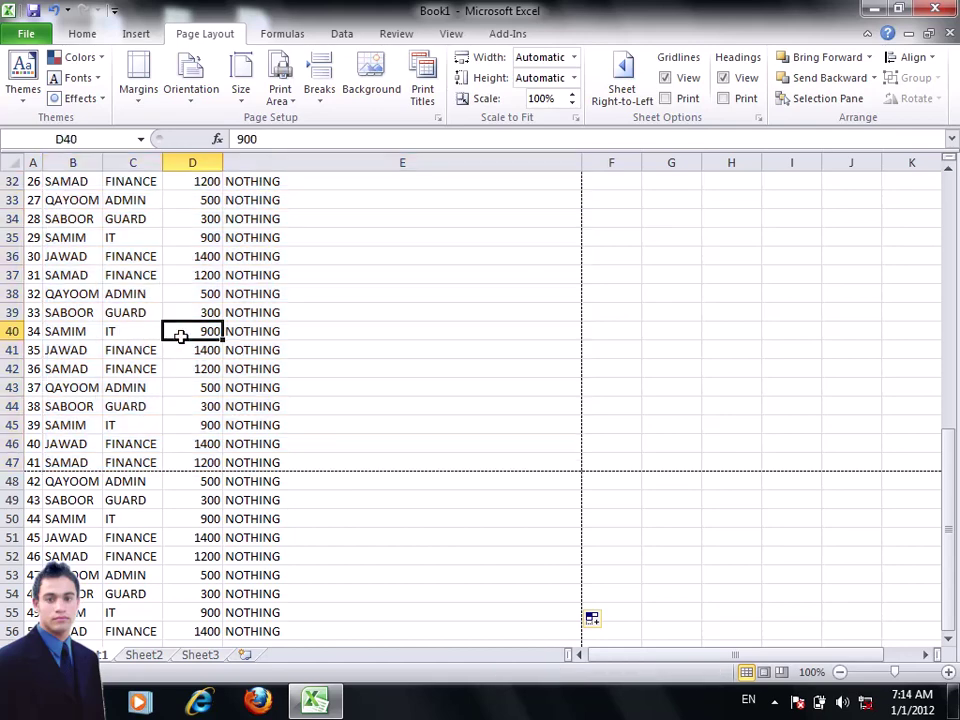
drag(34, 482, 202, 587)
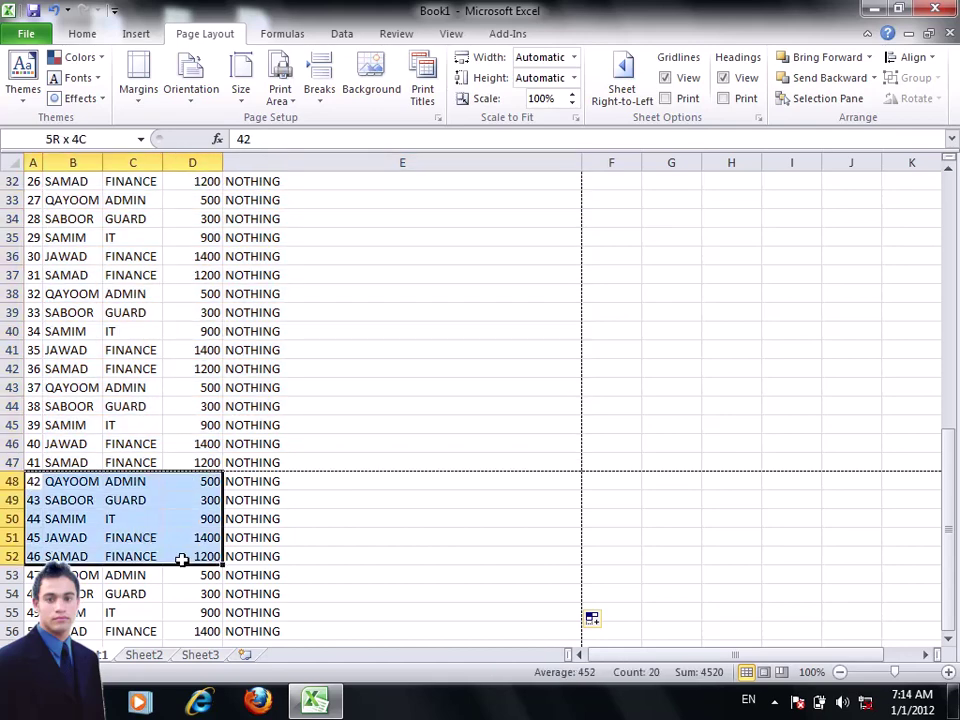
click(285, 538)
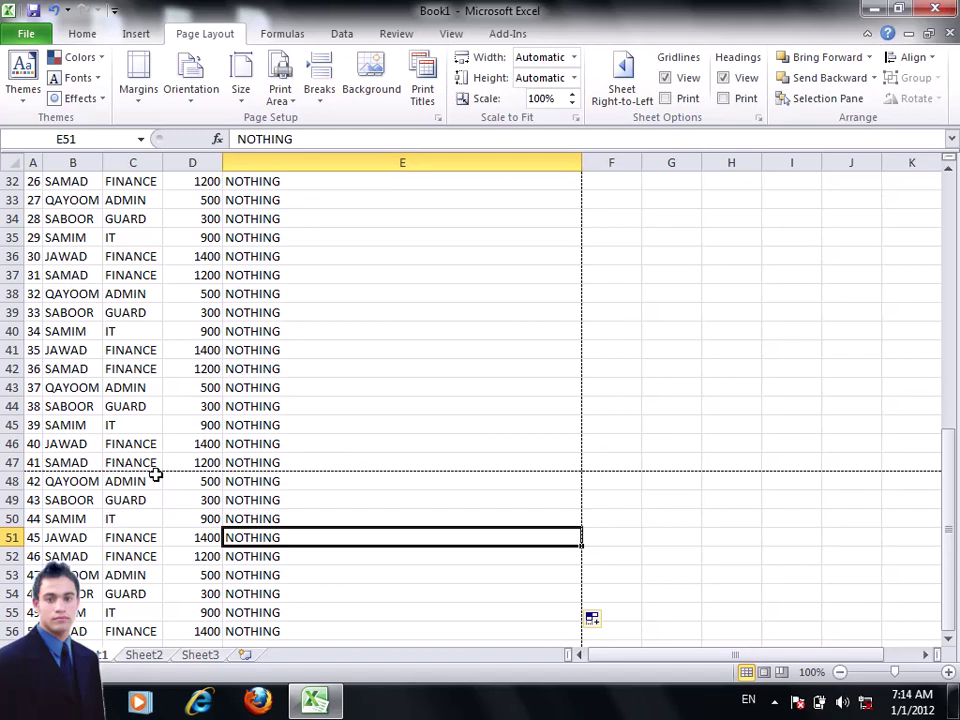
click(257, 369)
scroll(258, 371, up, 5)
scroll(263, 378, up, 4)
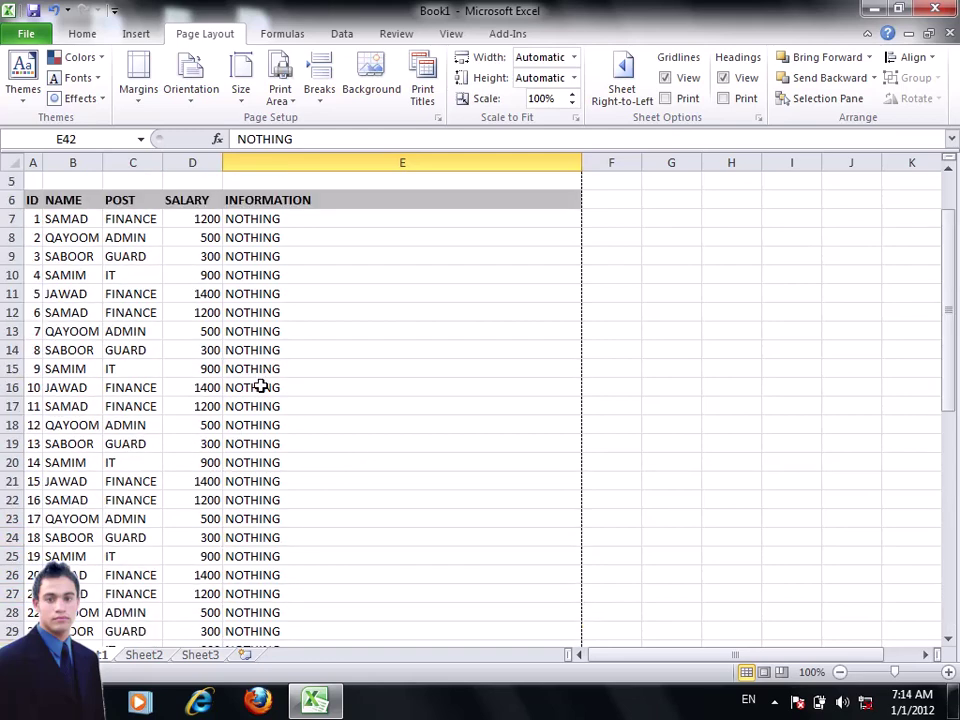
scroll(190, 360, up, 1)
click(192, 352)
scroll(214, 384, down, 1)
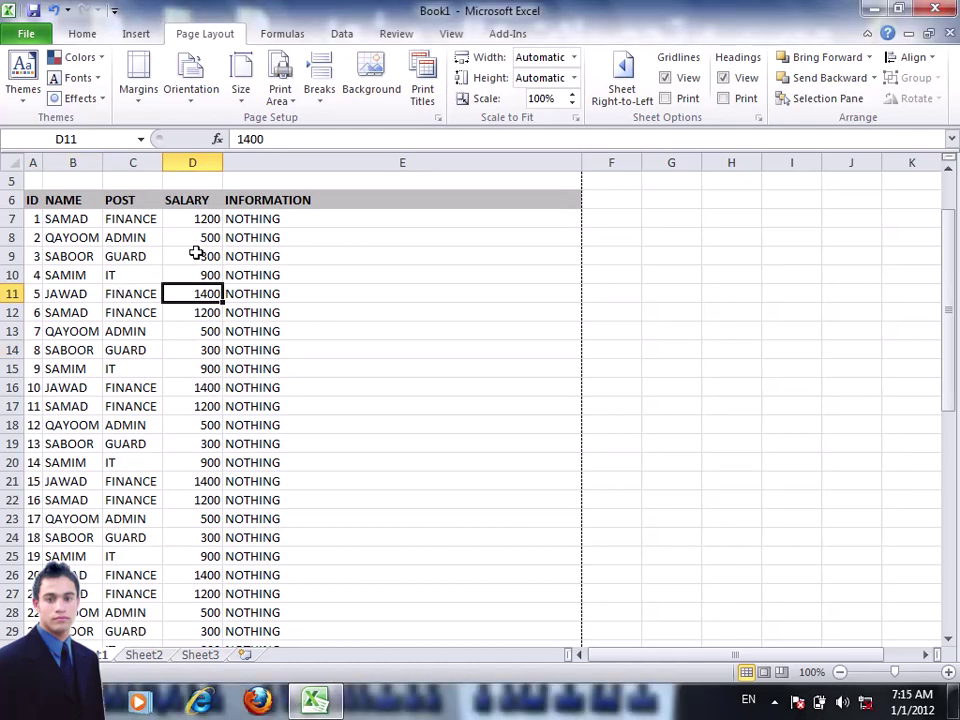
scroll(197, 255, up, 1)
scroll(197, 255, down, 2)
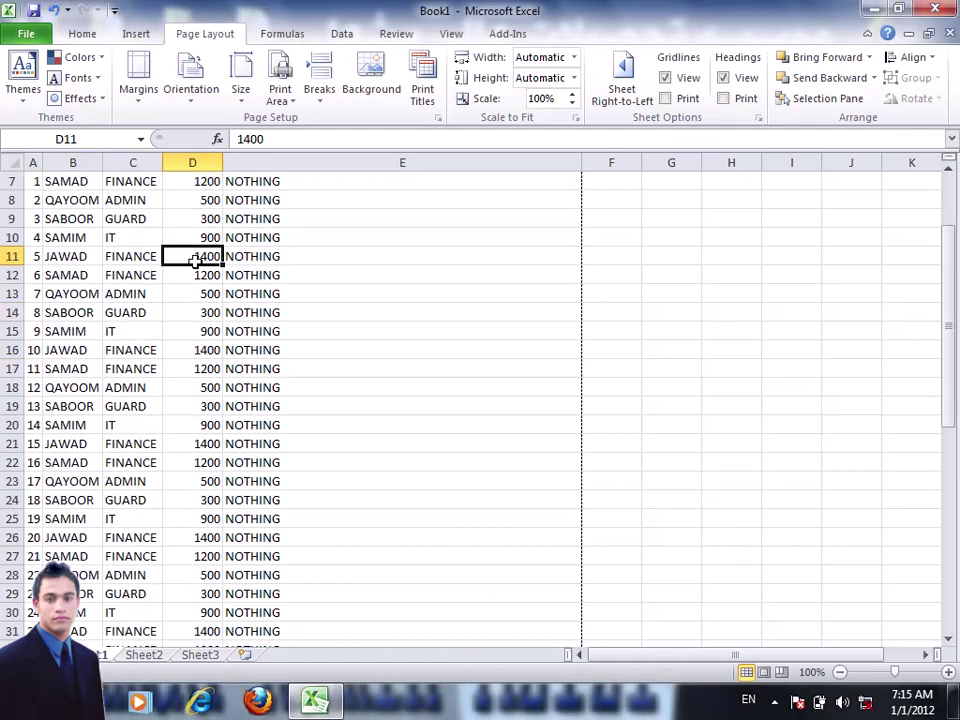
click(62, 352)
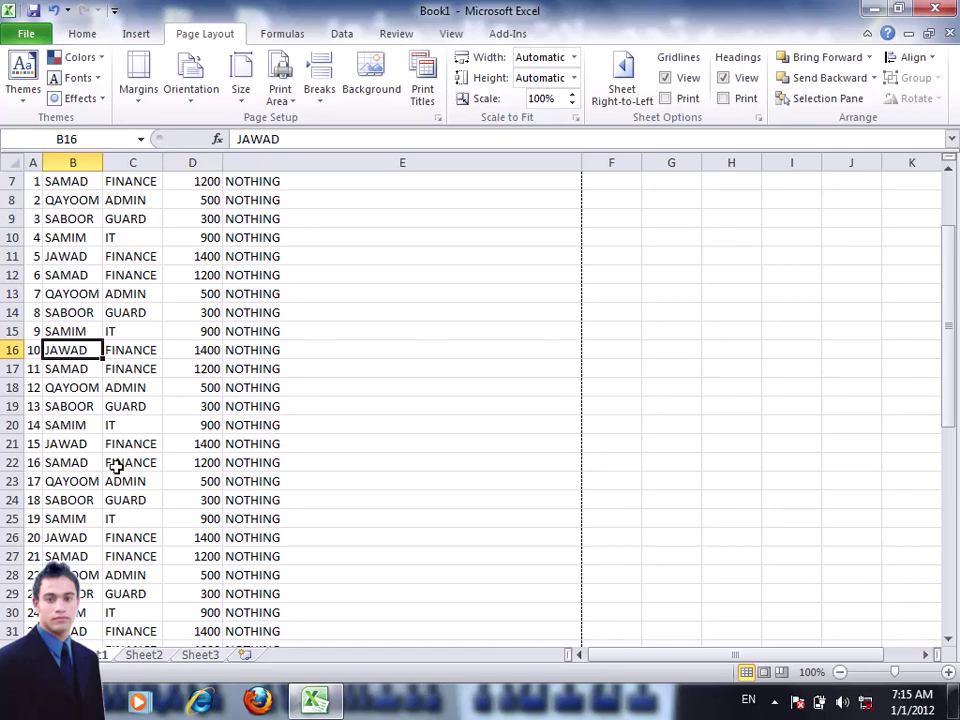
scroll(109, 462, down, 5)
scroll(103, 458, down, 5)
click(52, 408)
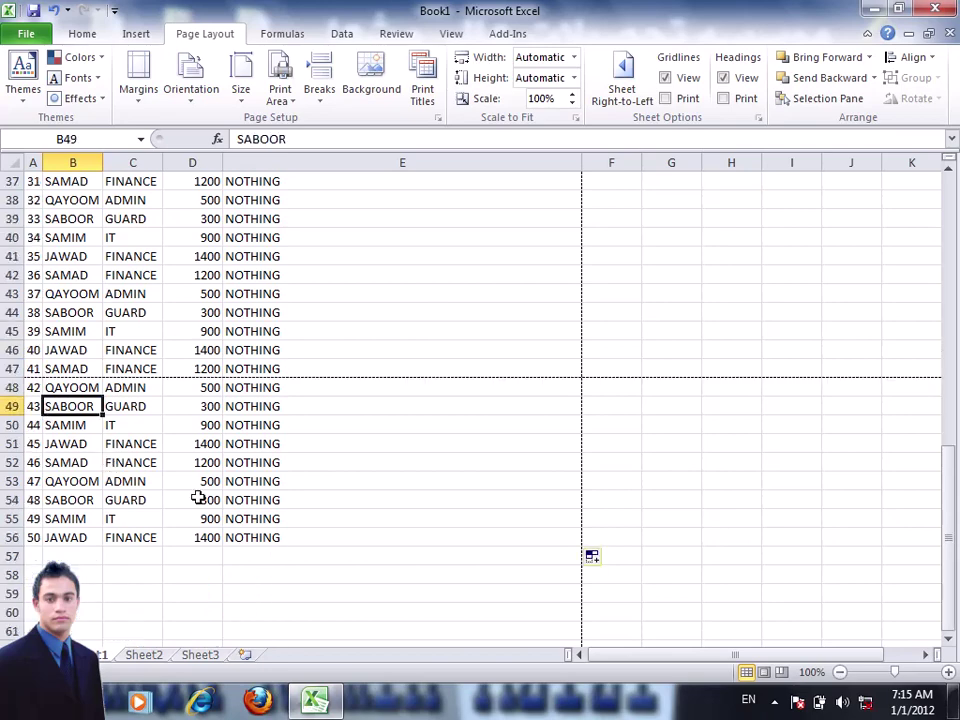
scroll(198, 497, up, 2)
scroll(198, 497, up, 3)
scroll(198, 497, up, 1)
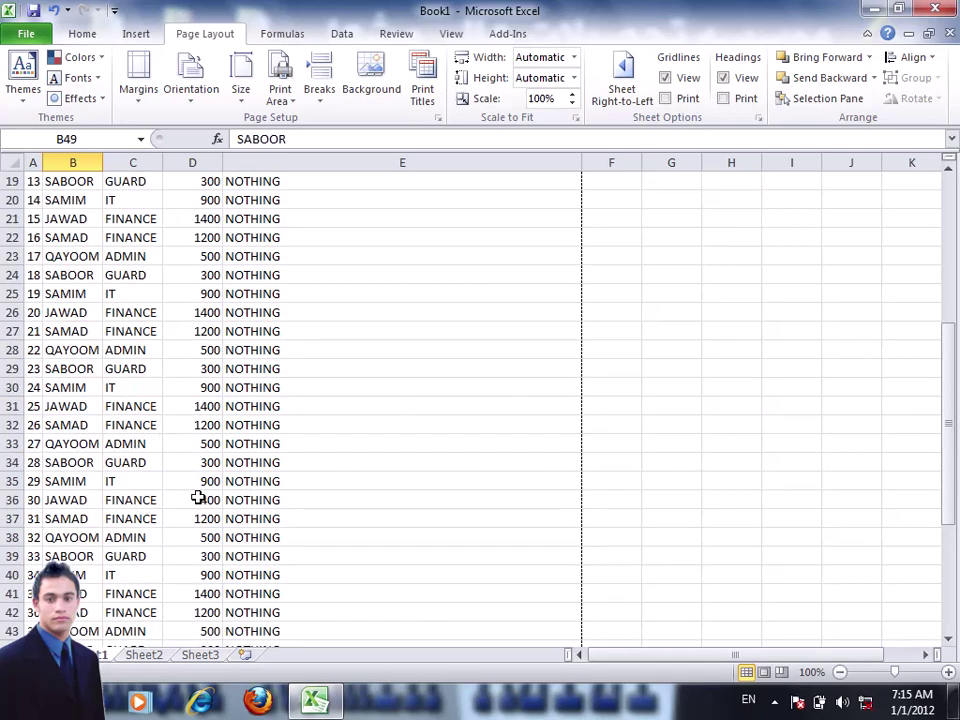
click(47, 312)
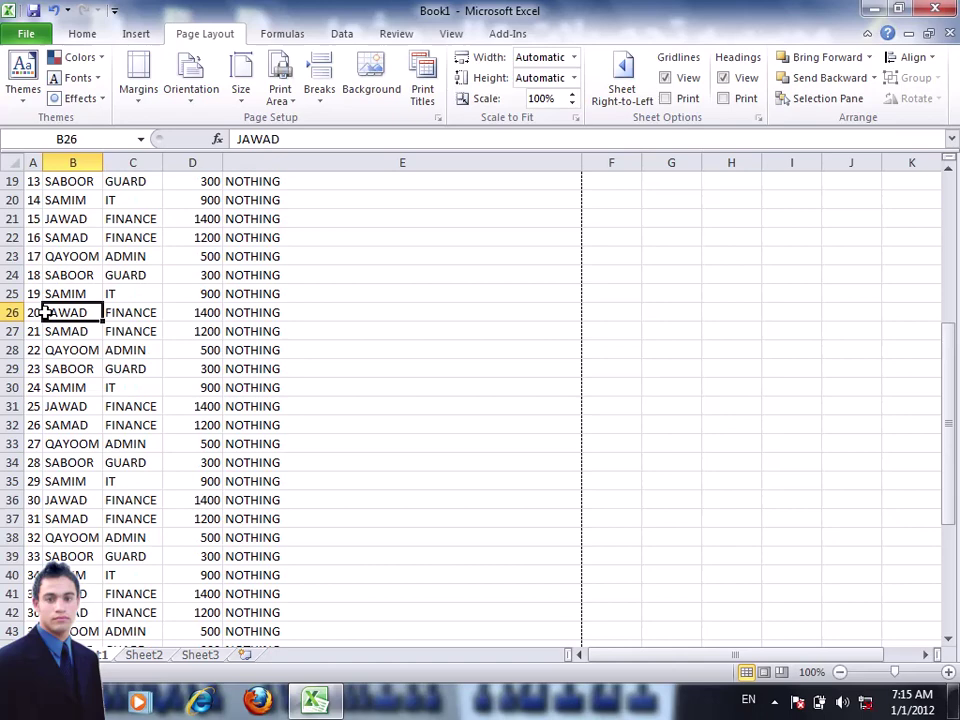
scroll(99, 299, up, 2)
click(50, 238)
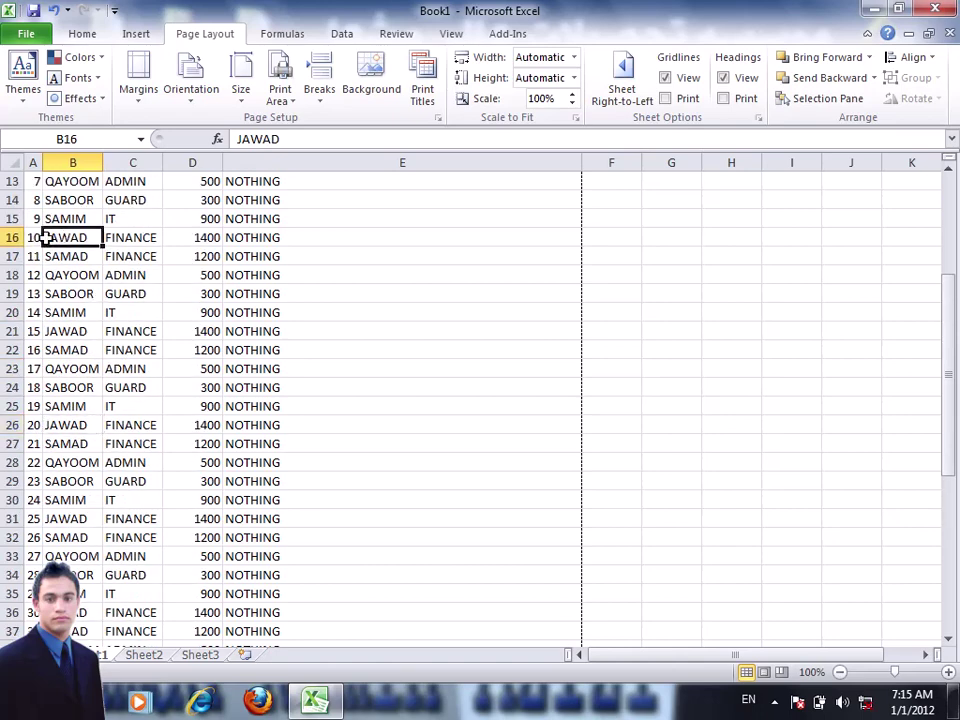
click(608, 255)
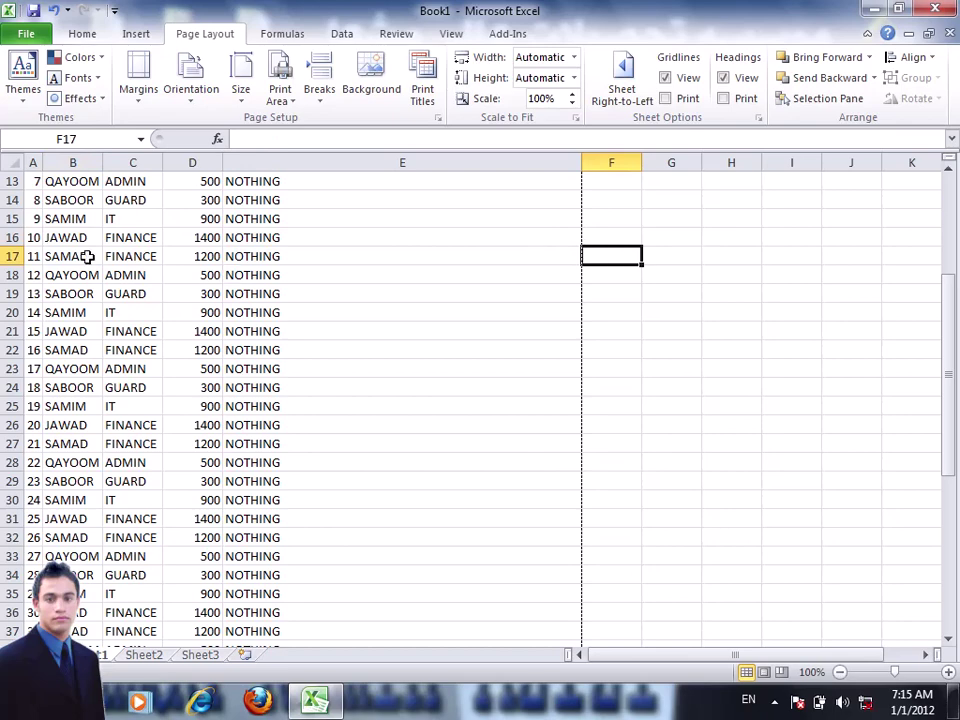
click(17, 237)
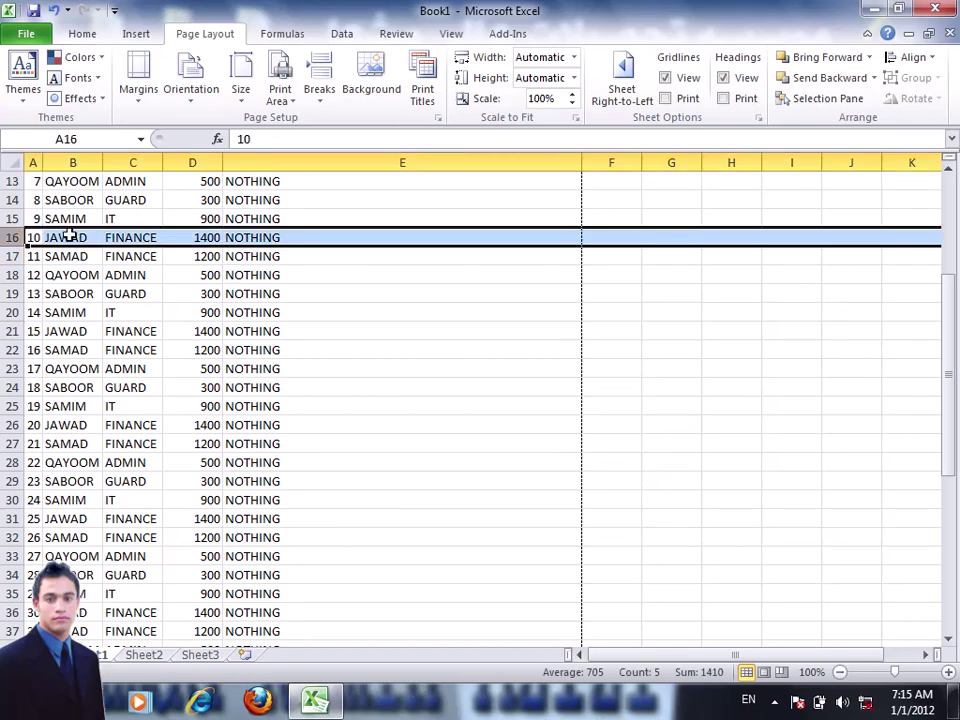
click(618, 258)
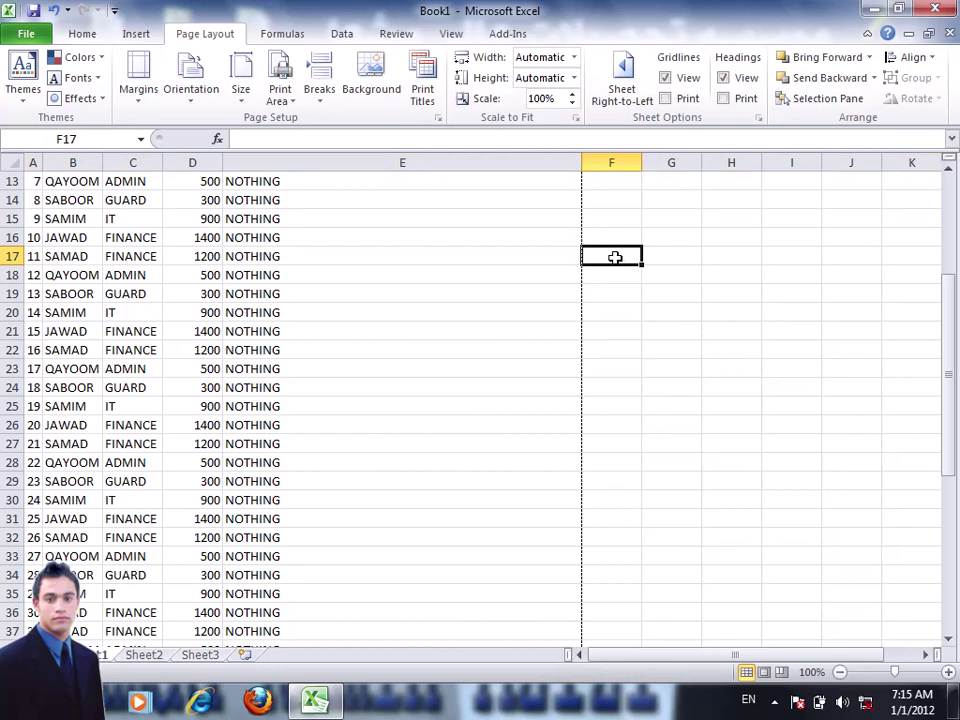
Insert a manual page break above row 17 from the Breaks menu
click(328, 100)
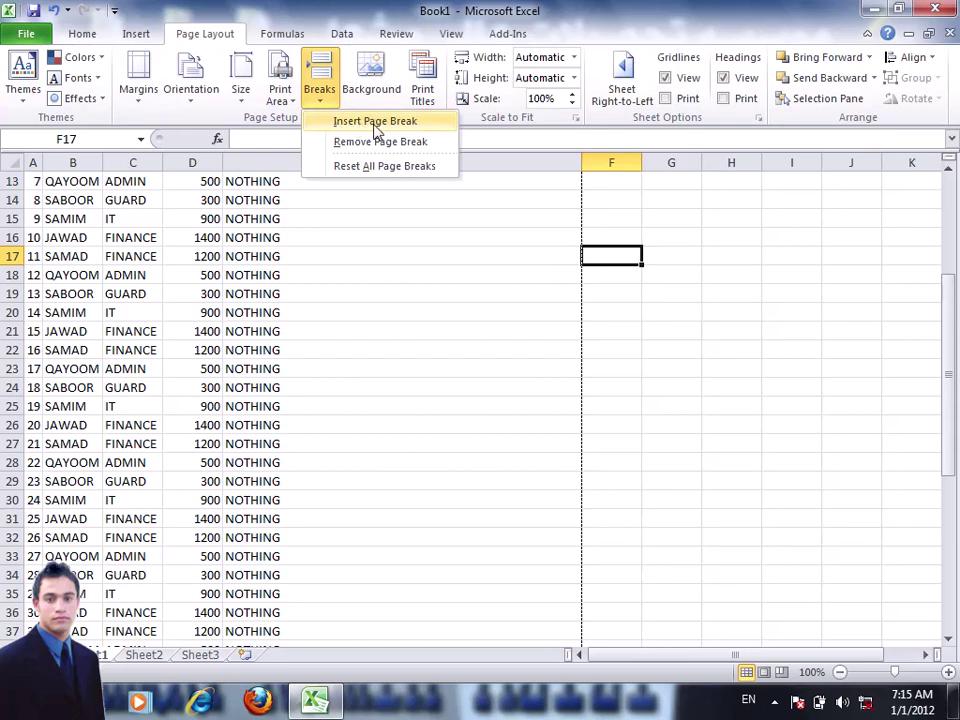
click(376, 124)
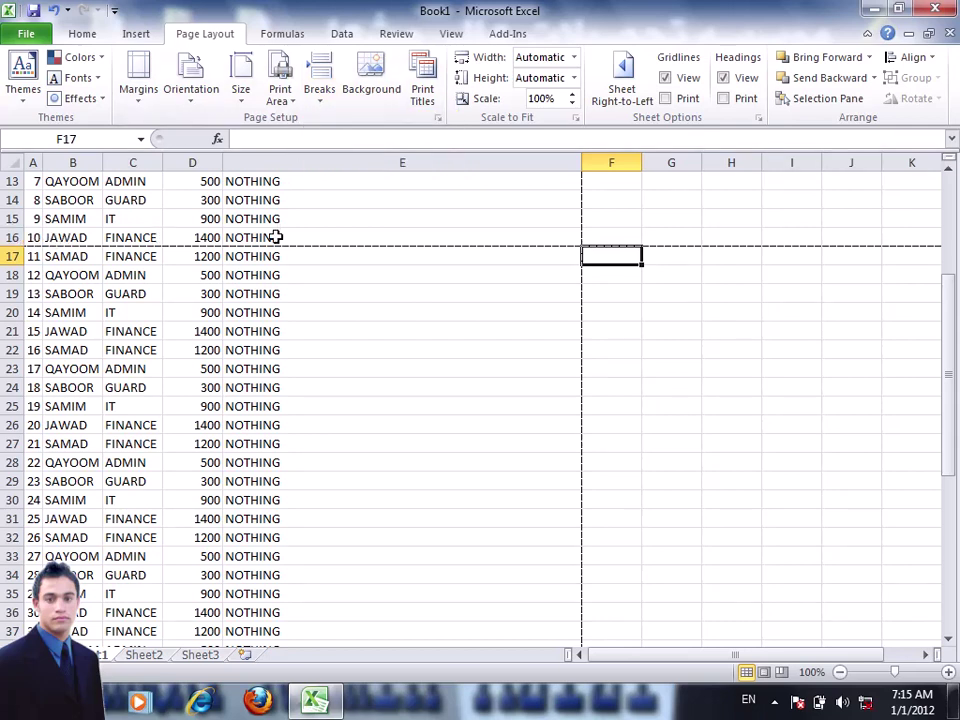
click(205, 218)
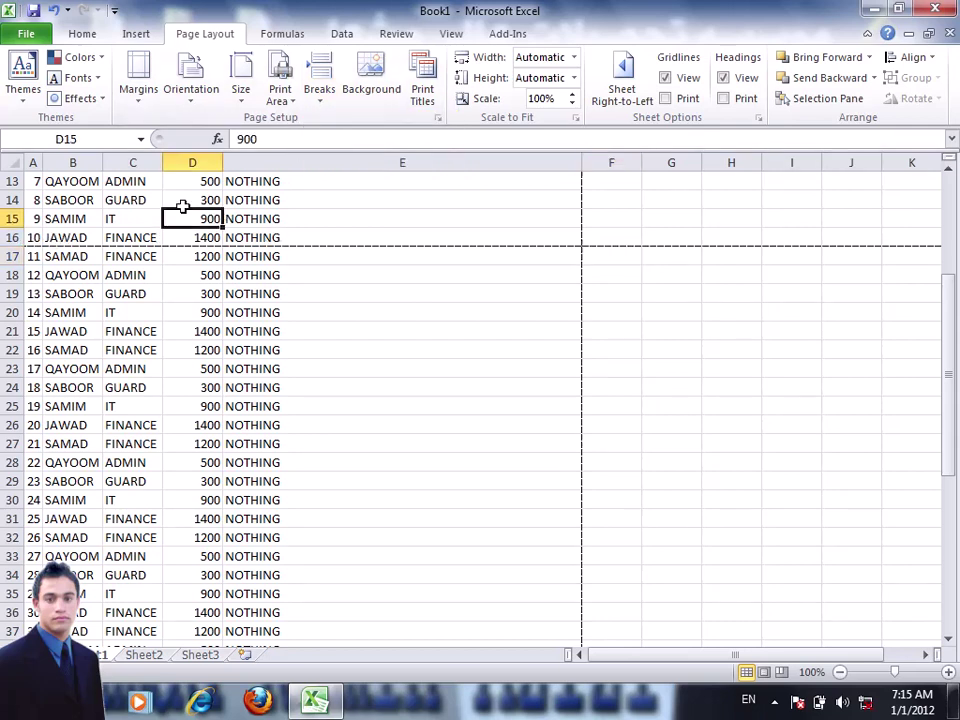
click(45, 38)
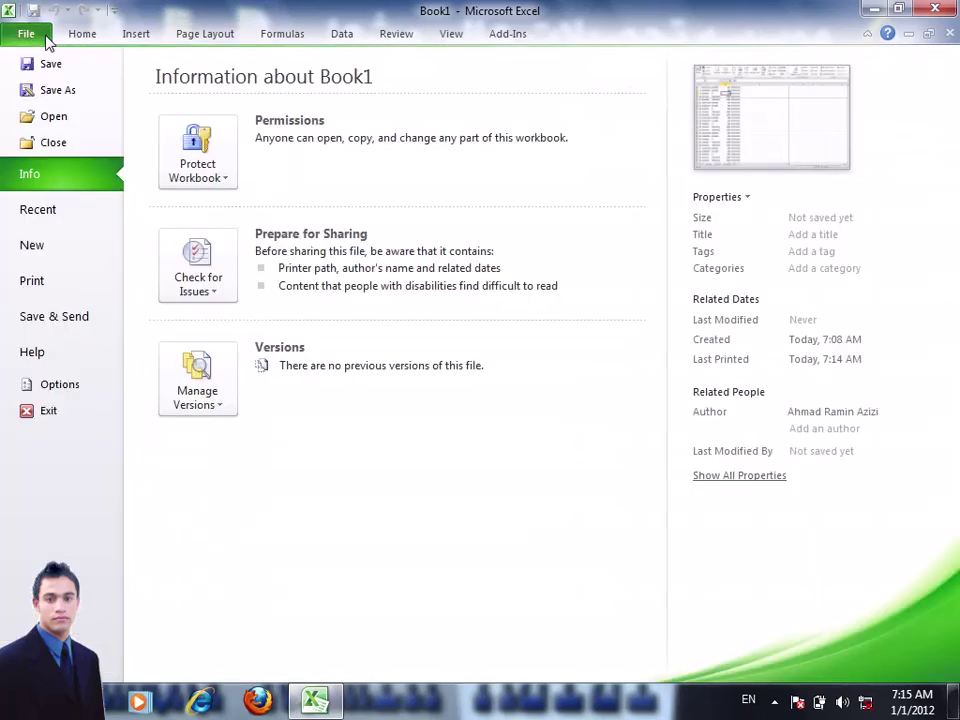
click(72, 293)
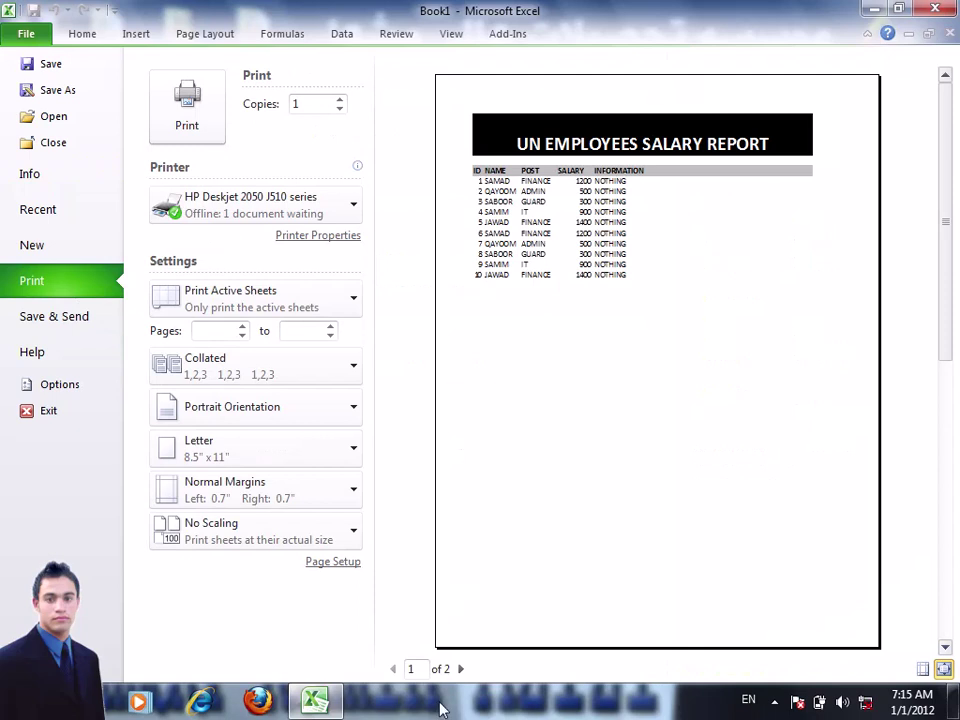
click(460, 669)
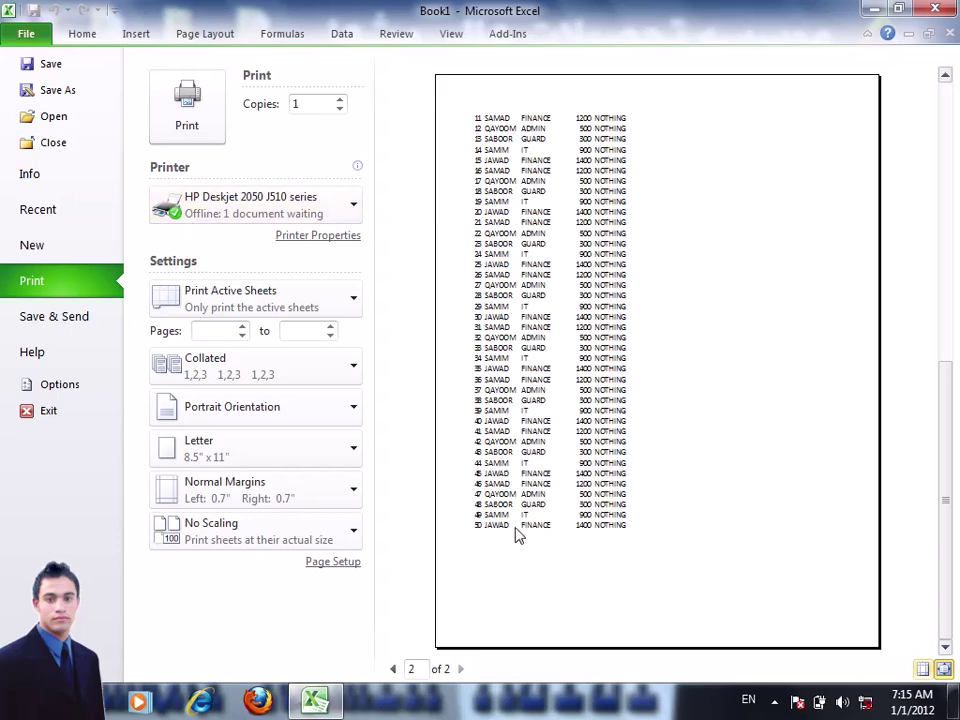
click(393, 669)
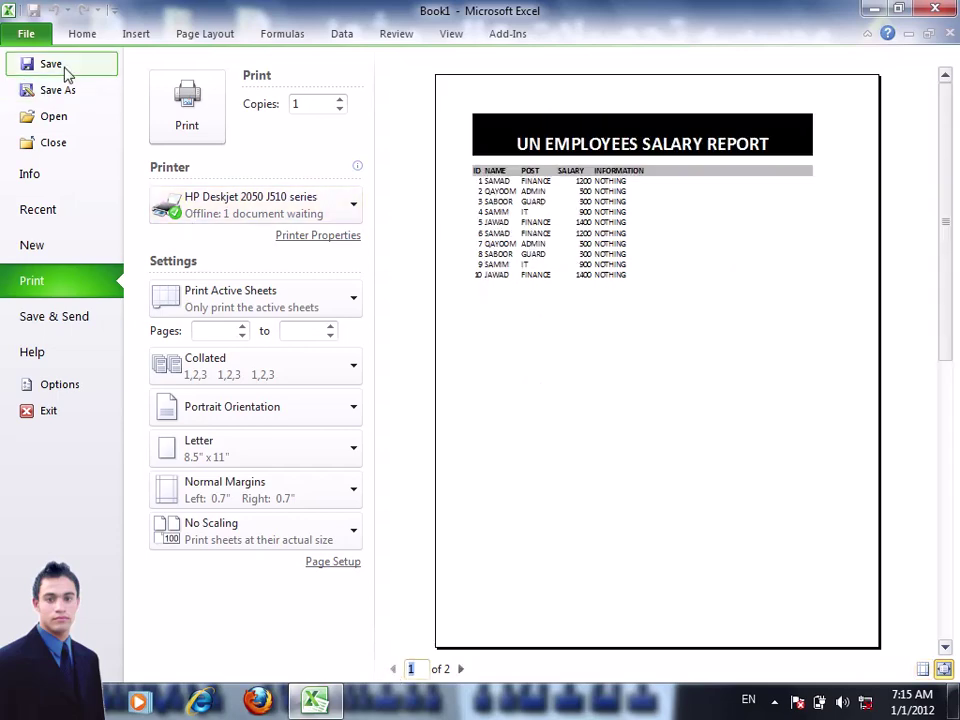
click(75, 38)
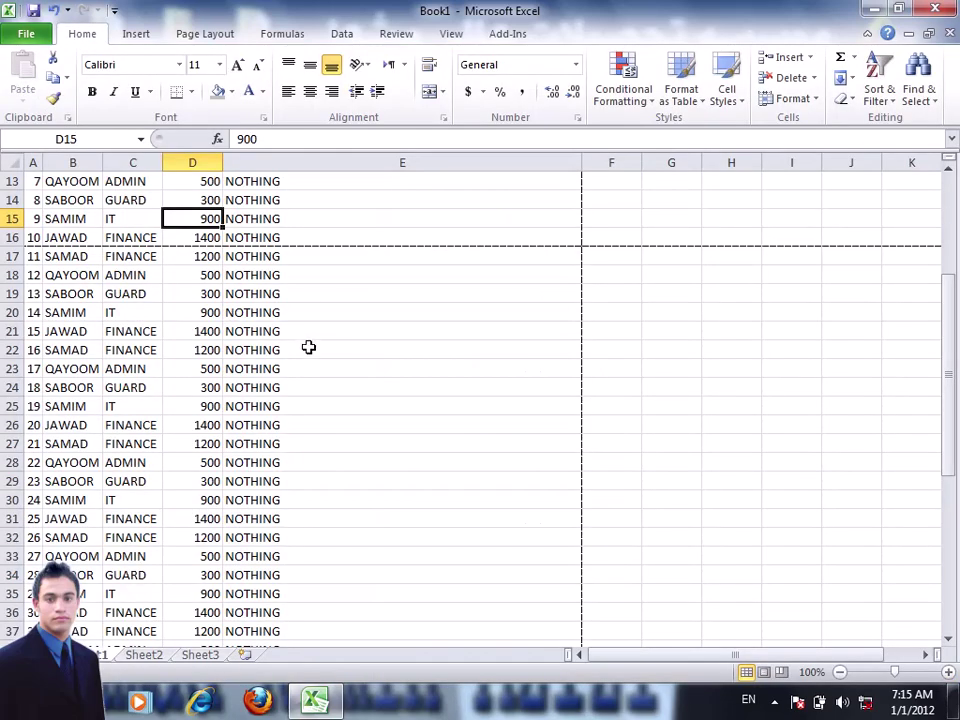
Scroll down to row 38 and check the Page Layout Breaks options, closing them unchanged
scroll(308, 347, down, 3)
scroll(602, 377, down, 2)
click(606, 372)
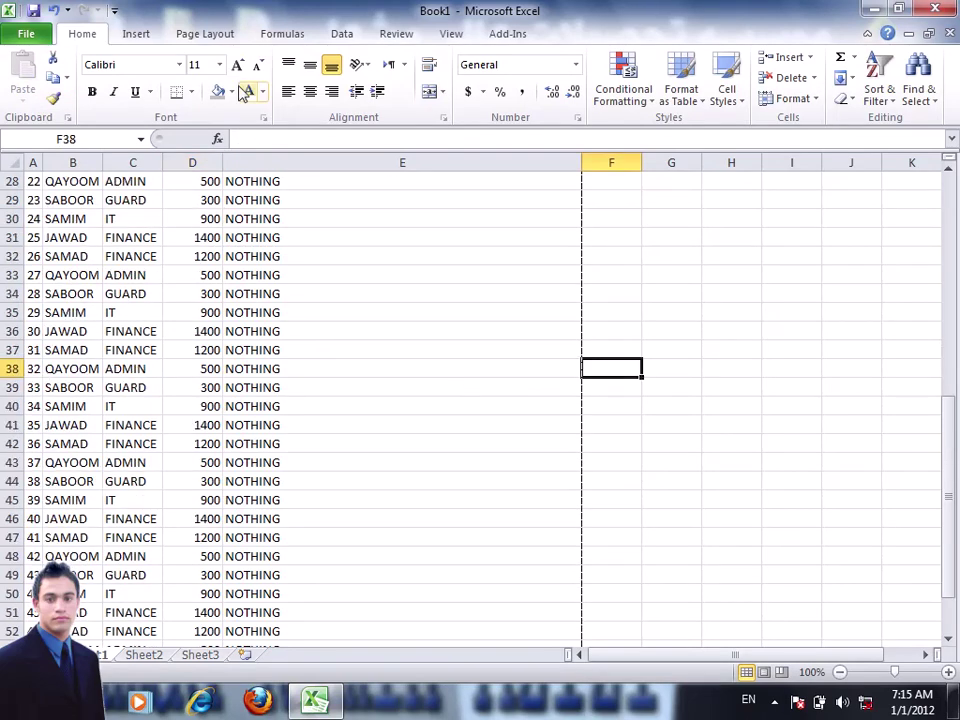
click(135, 35)
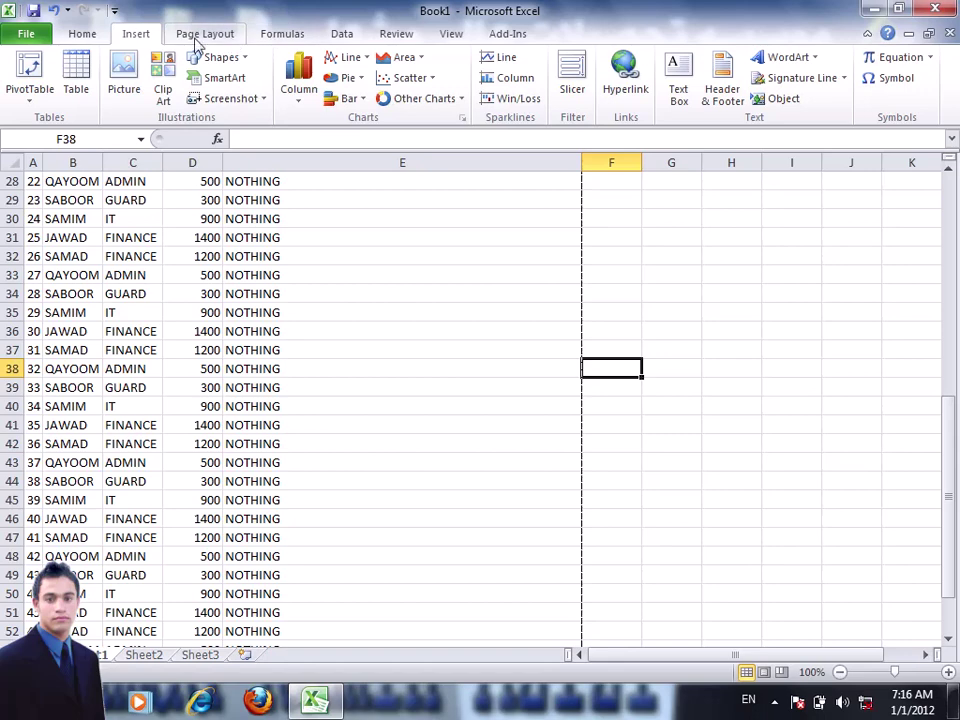
click(232, 32)
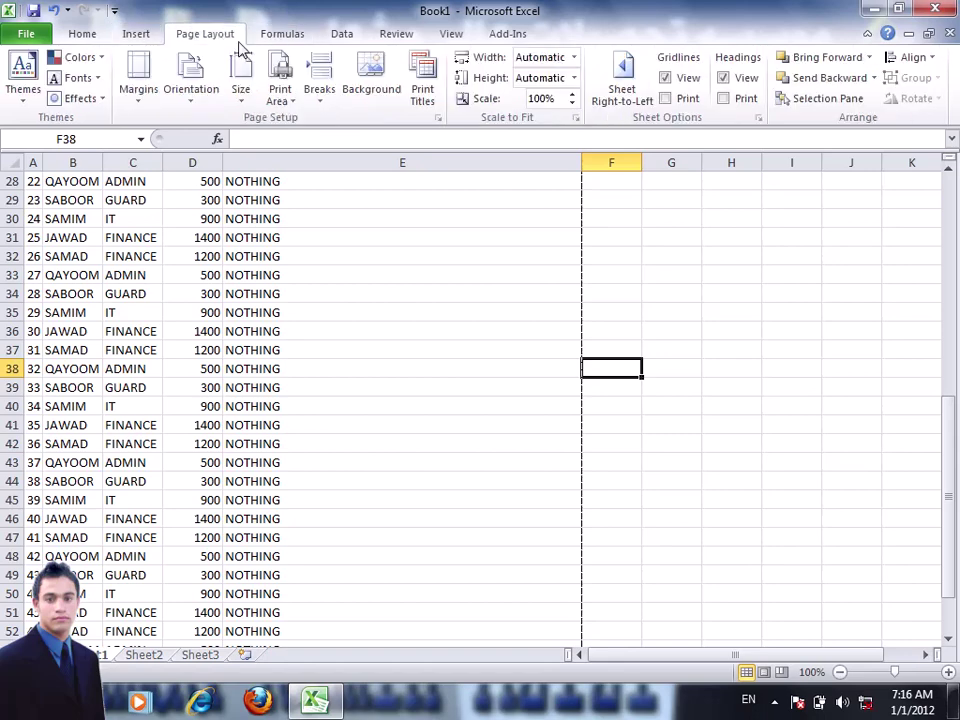
click(320, 100)
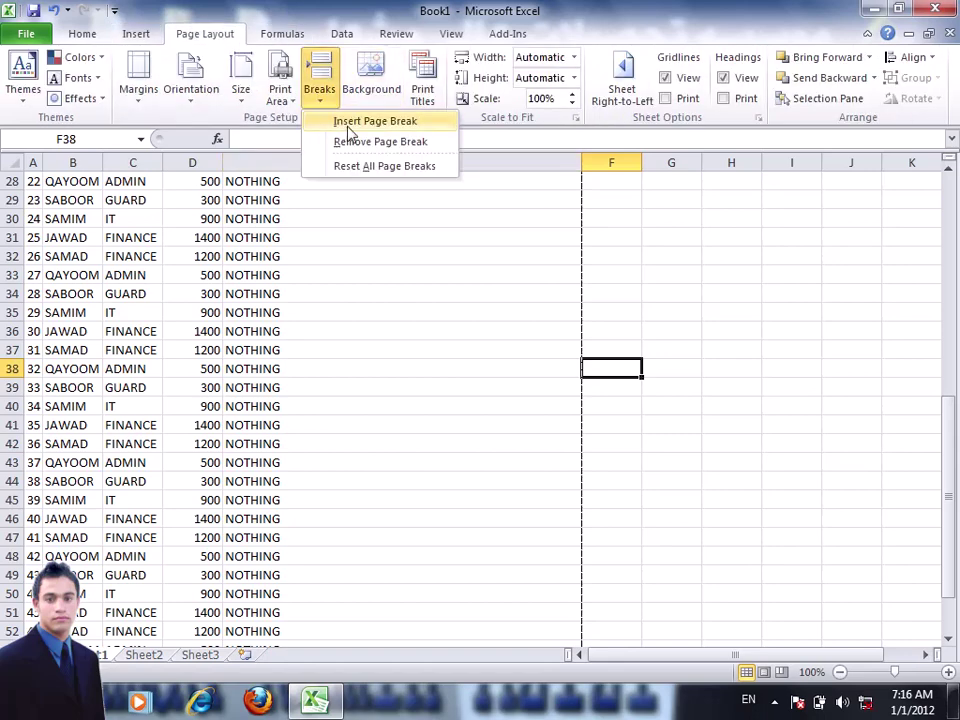
click(378, 342)
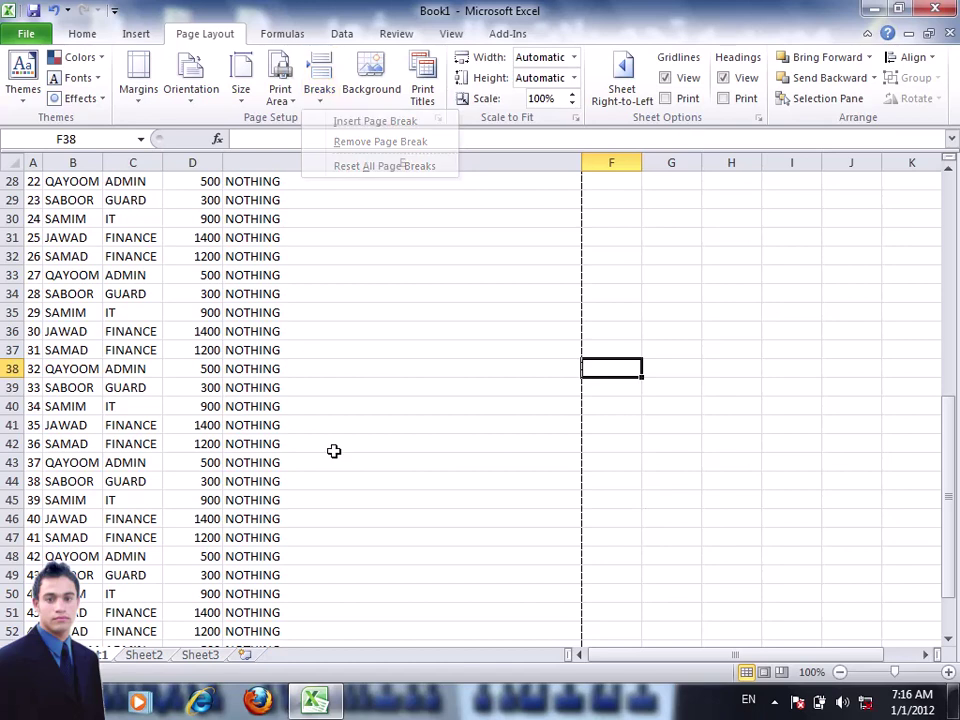
Insert a manual page break above row 37 at F37, so a page ends after employee 30
click(35, 331)
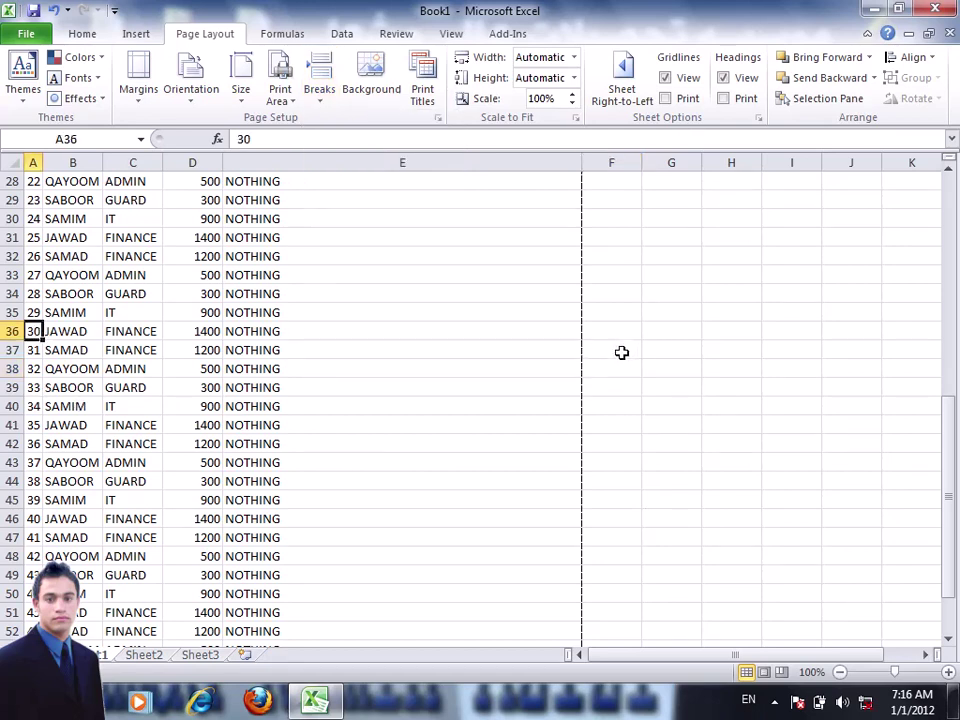
click(619, 350)
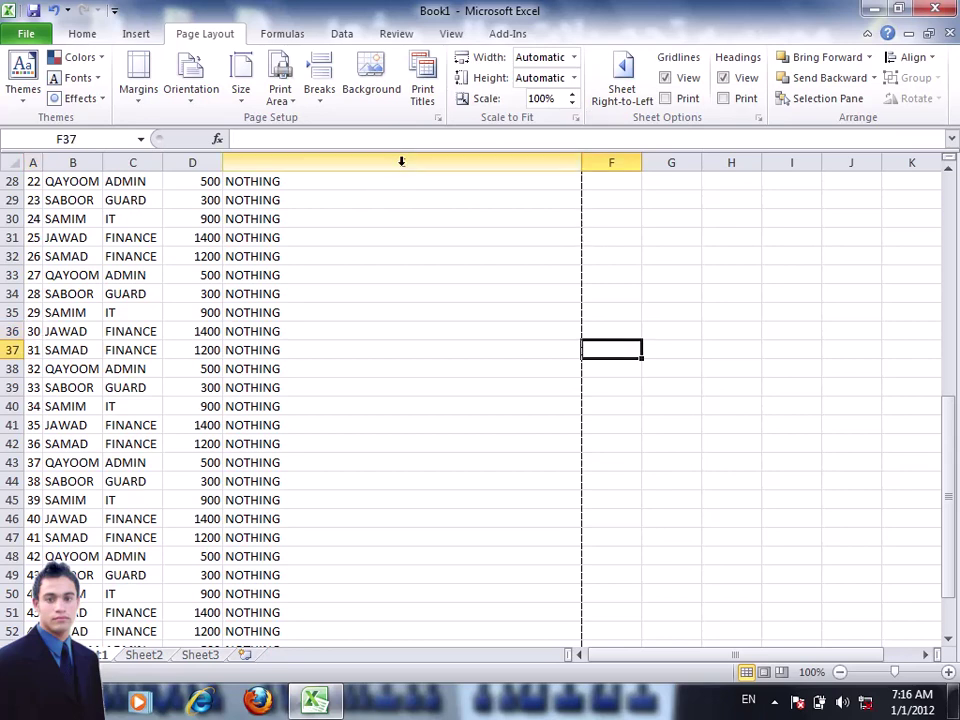
click(366, 356)
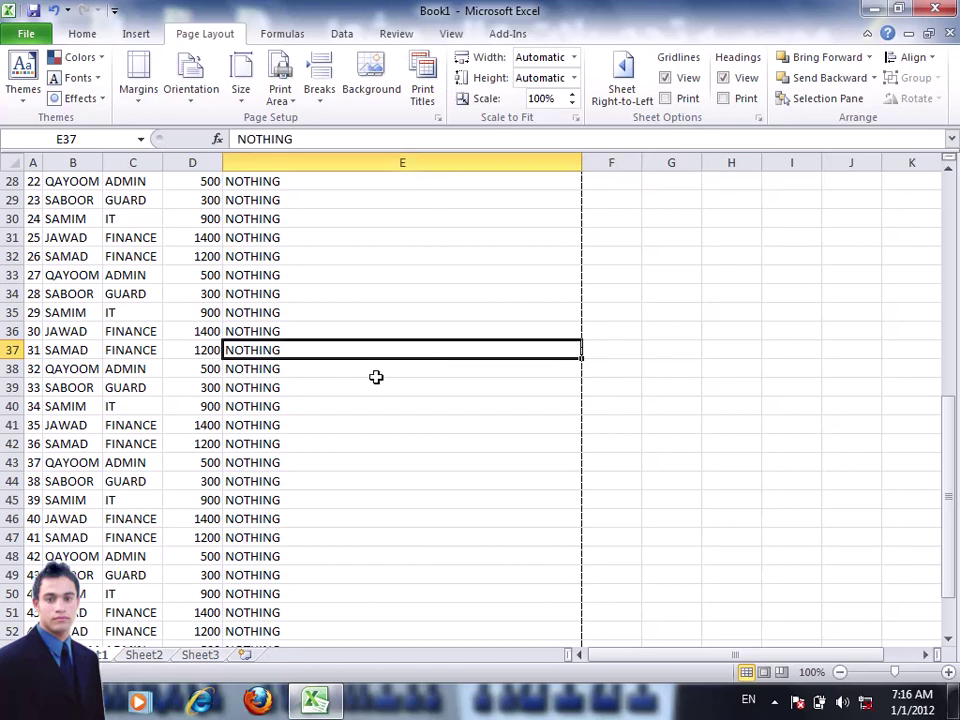
click(625, 348)
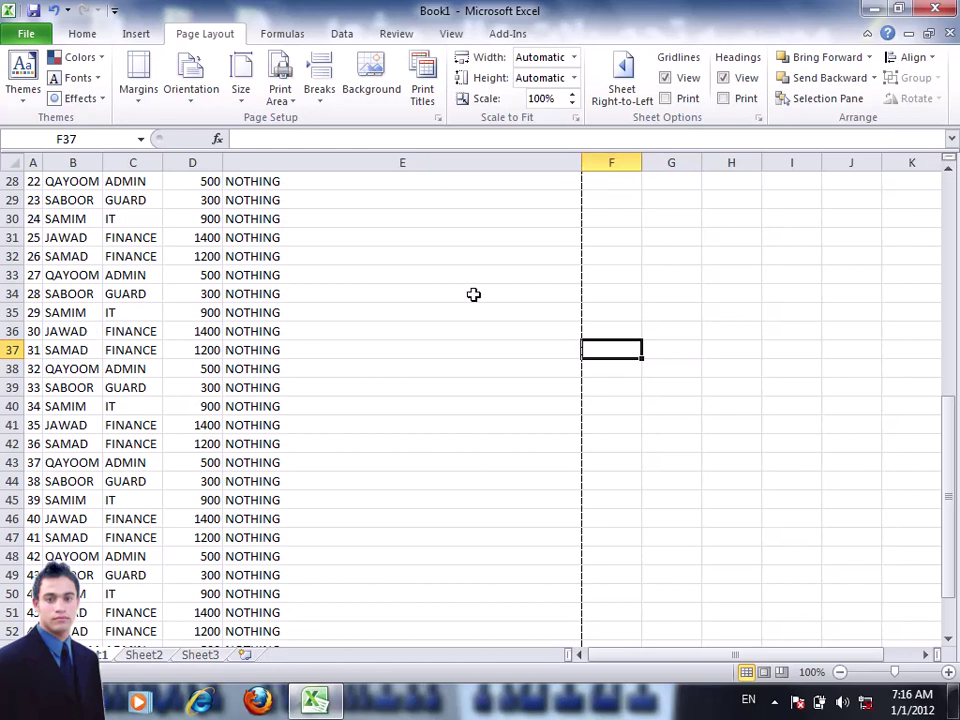
click(334, 109)
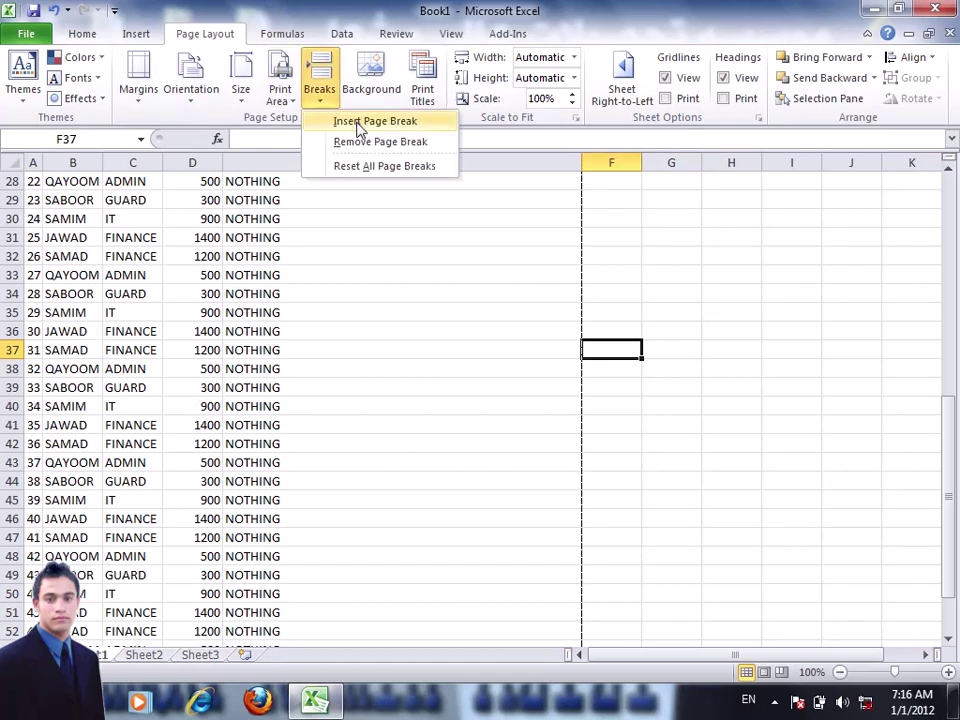
click(359, 121)
click(72, 312)
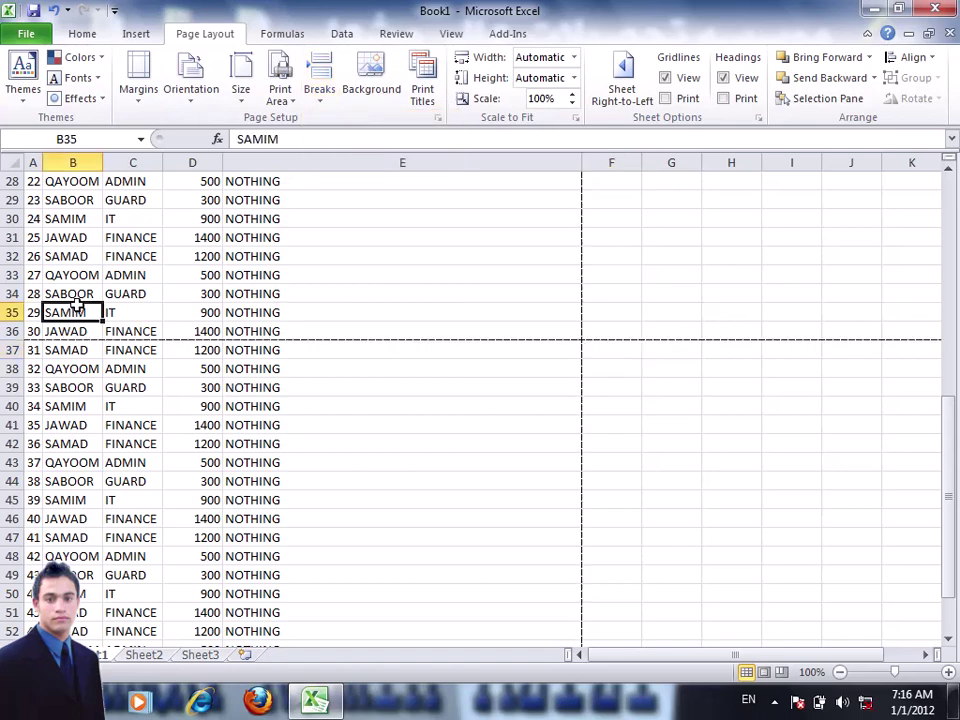
click(26, 33)
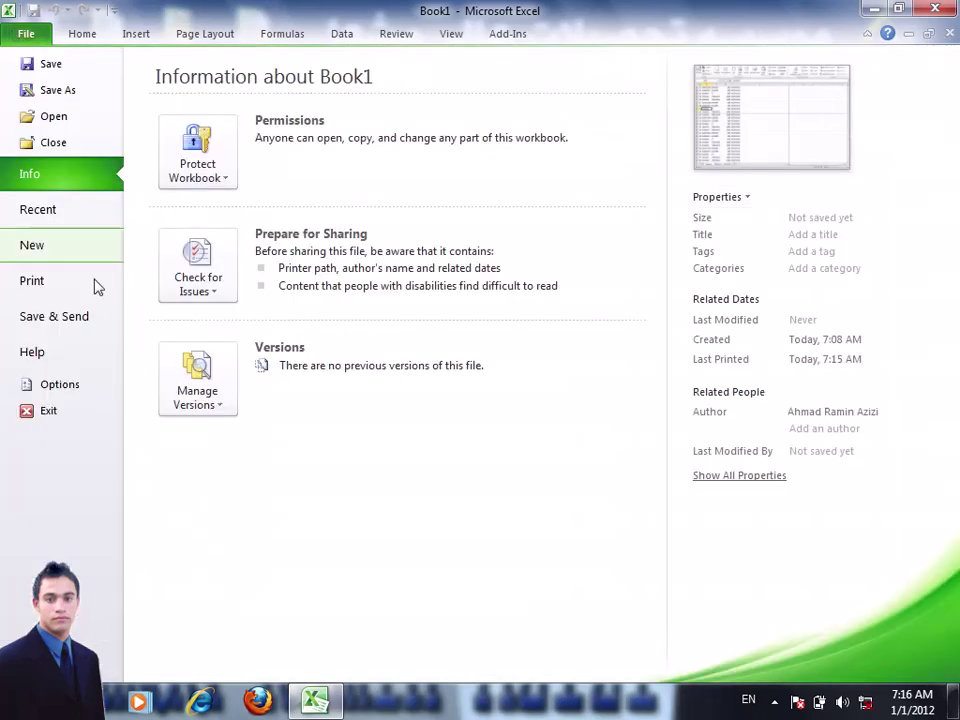
click(70, 286)
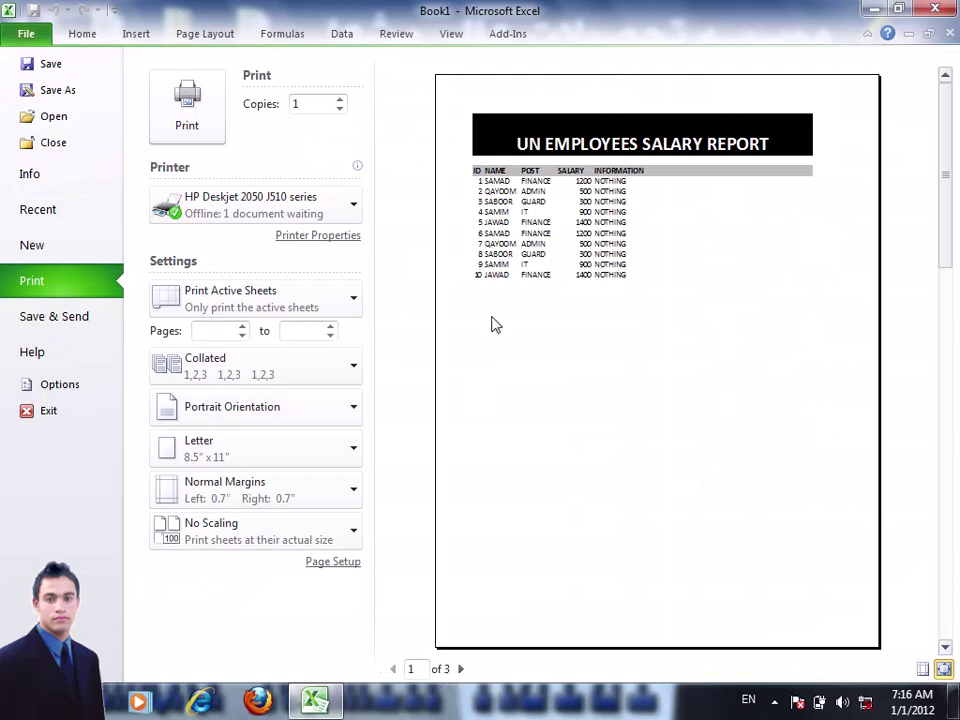
click(460, 668)
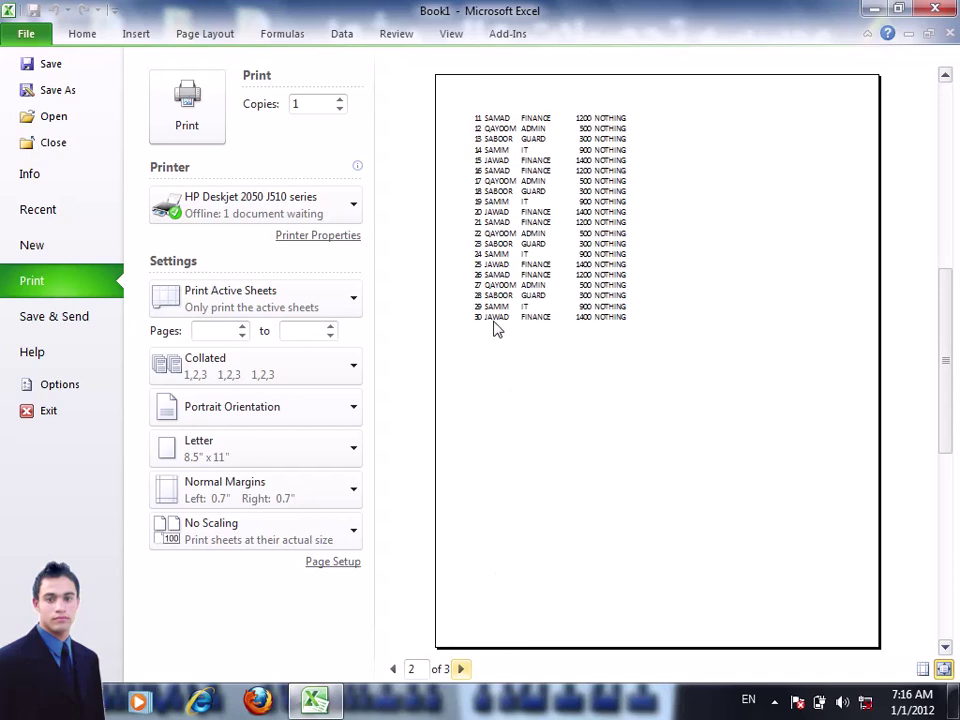
click(462, 669)
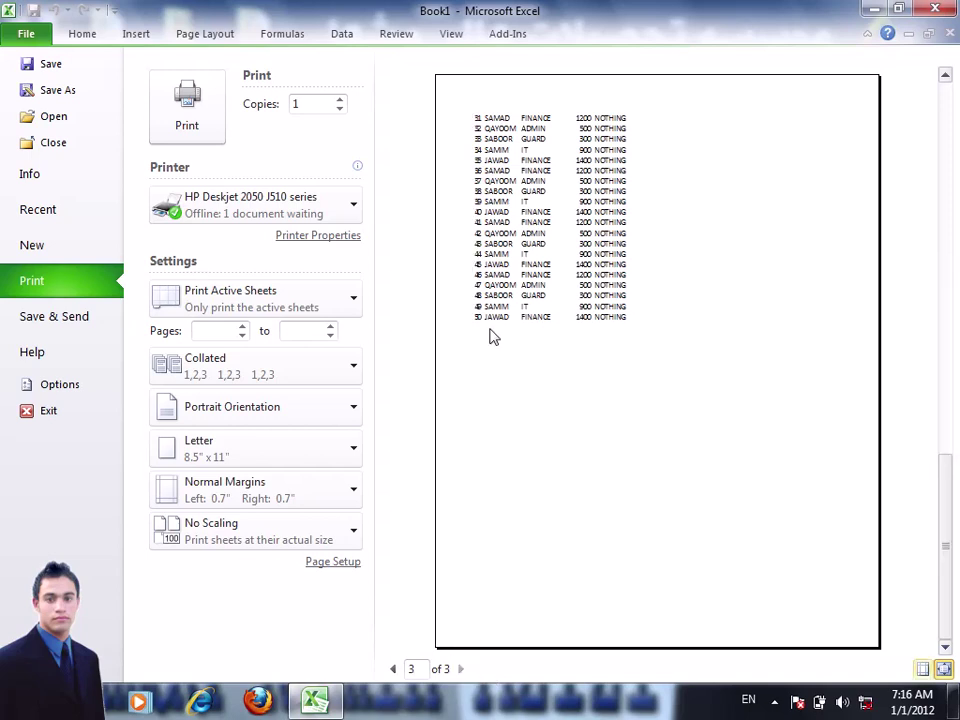
click(392, 668)
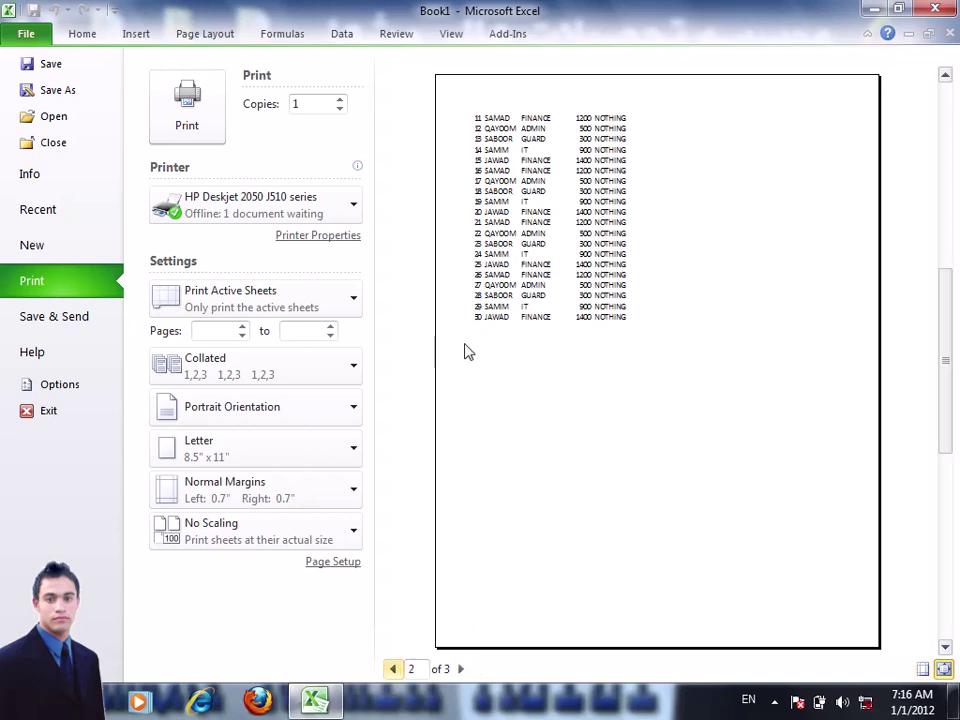
click(82, 34)
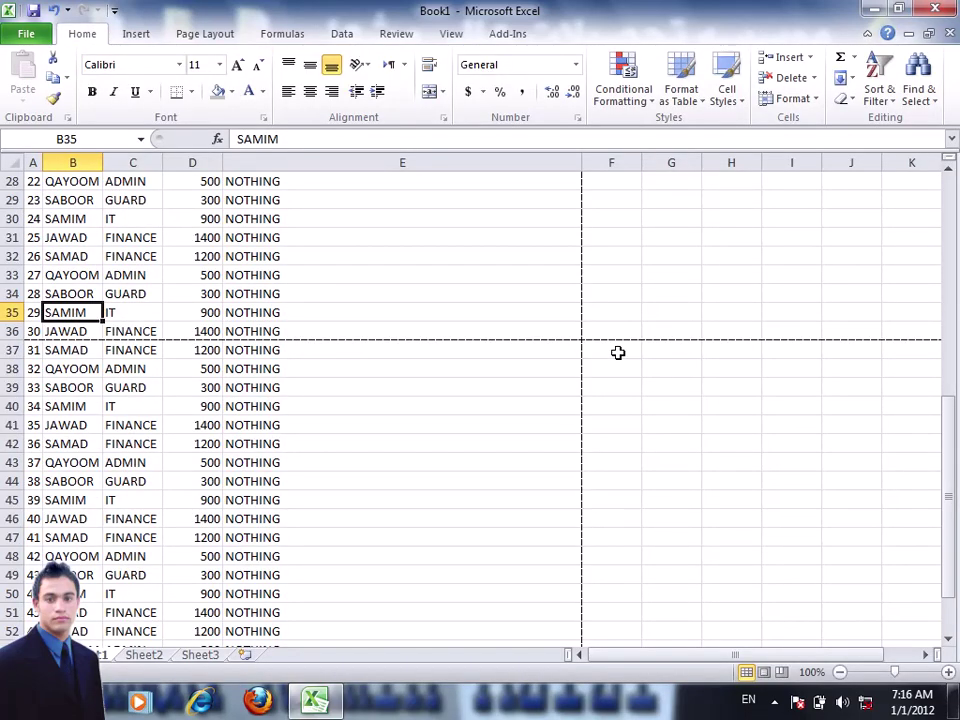
Remove the page break above row 37 at F37, then undo the removal
click(210, 35)
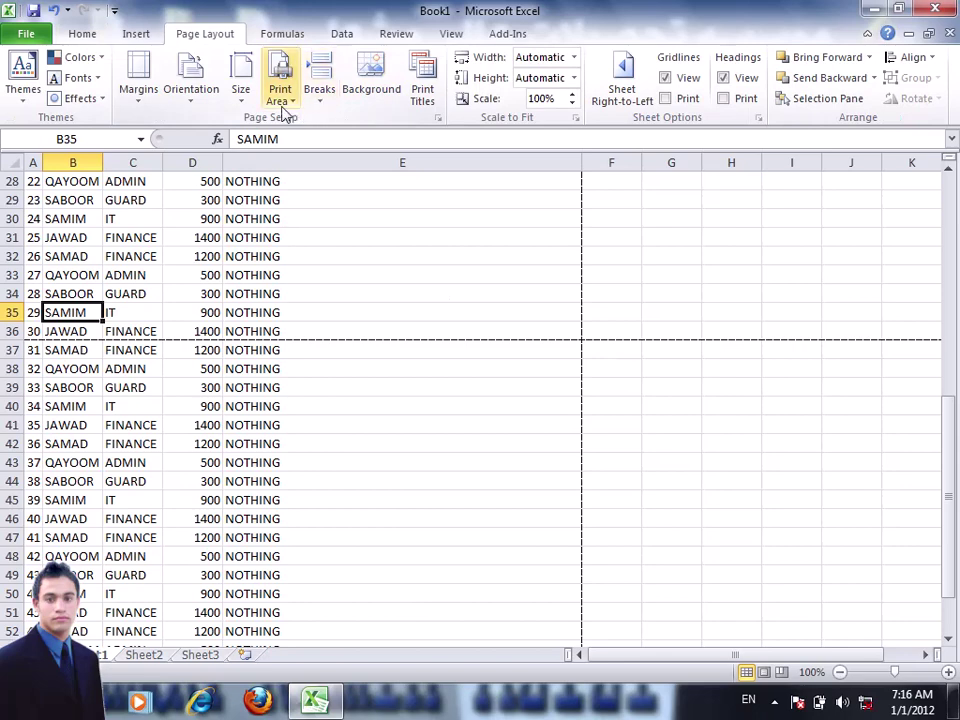
click(320, 100)
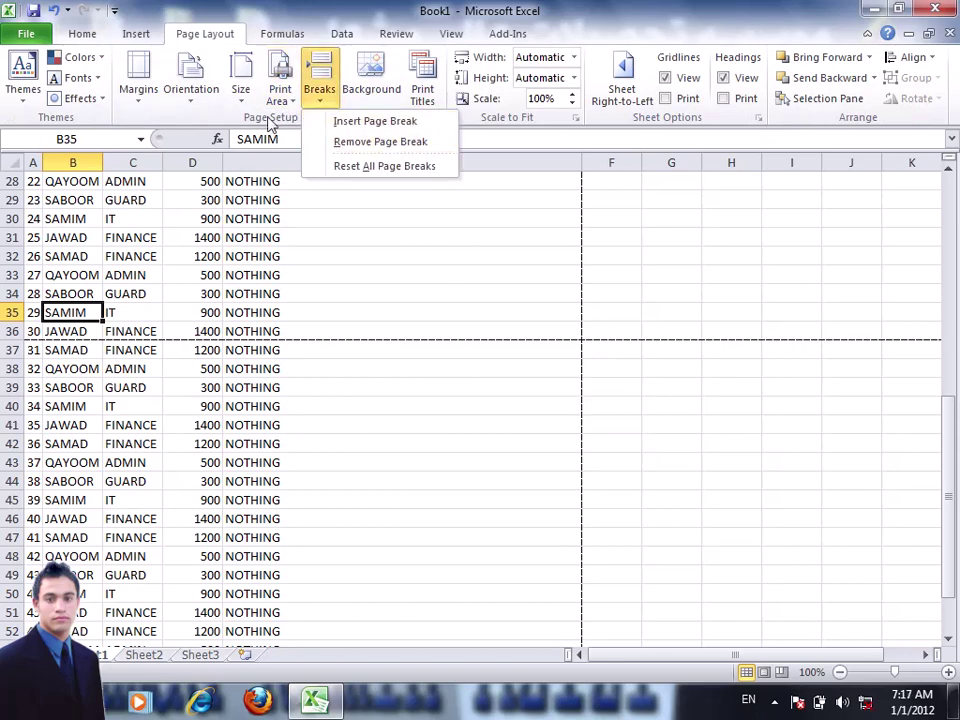
click(617, 354)
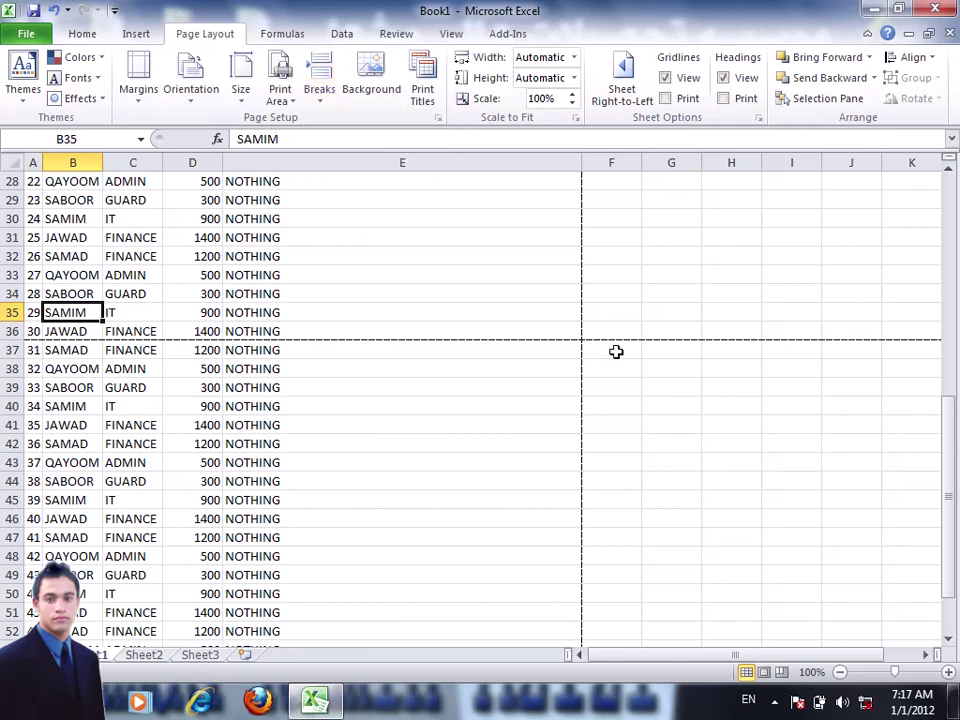
click(615, 352)
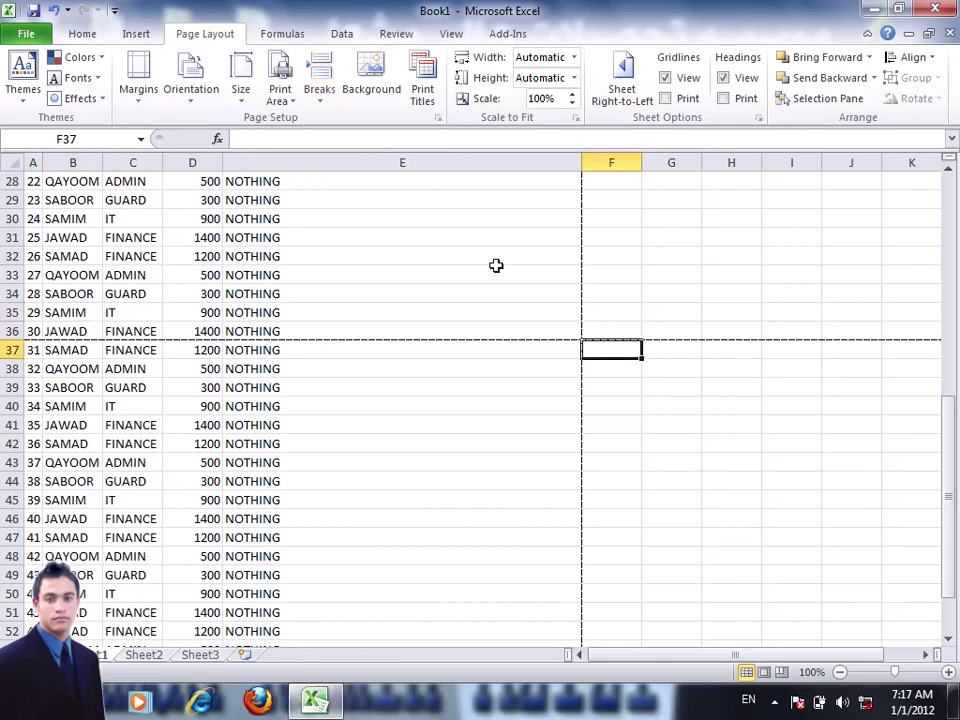
click(316, 100)
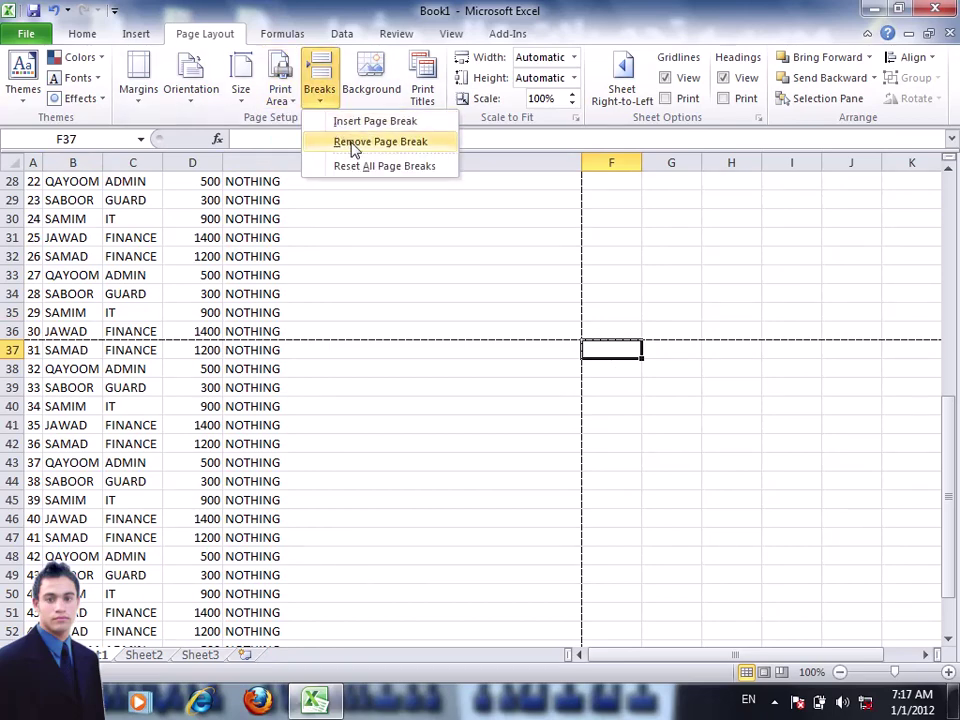
click(353, 146)
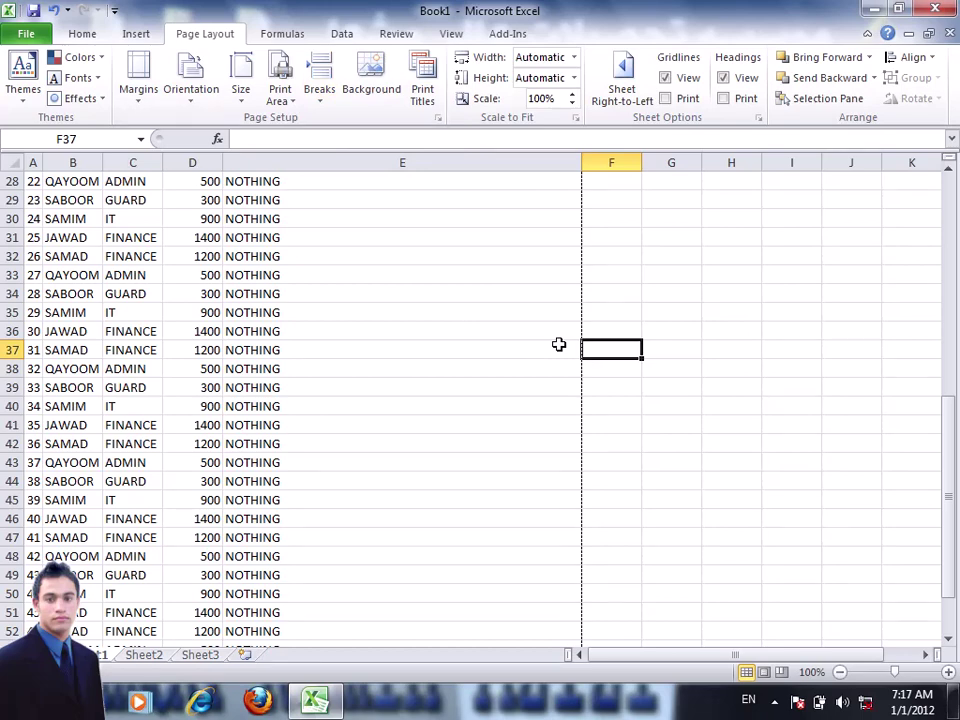
key(ctrl+z)
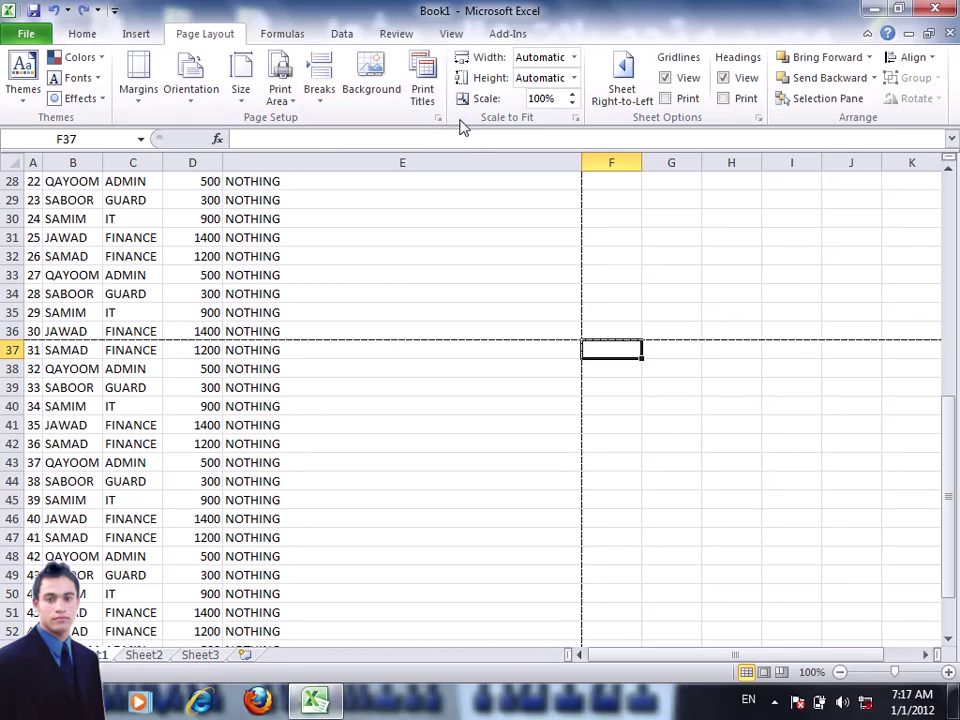
Reset all page breaks on the salary report sheet
click(318, 96)
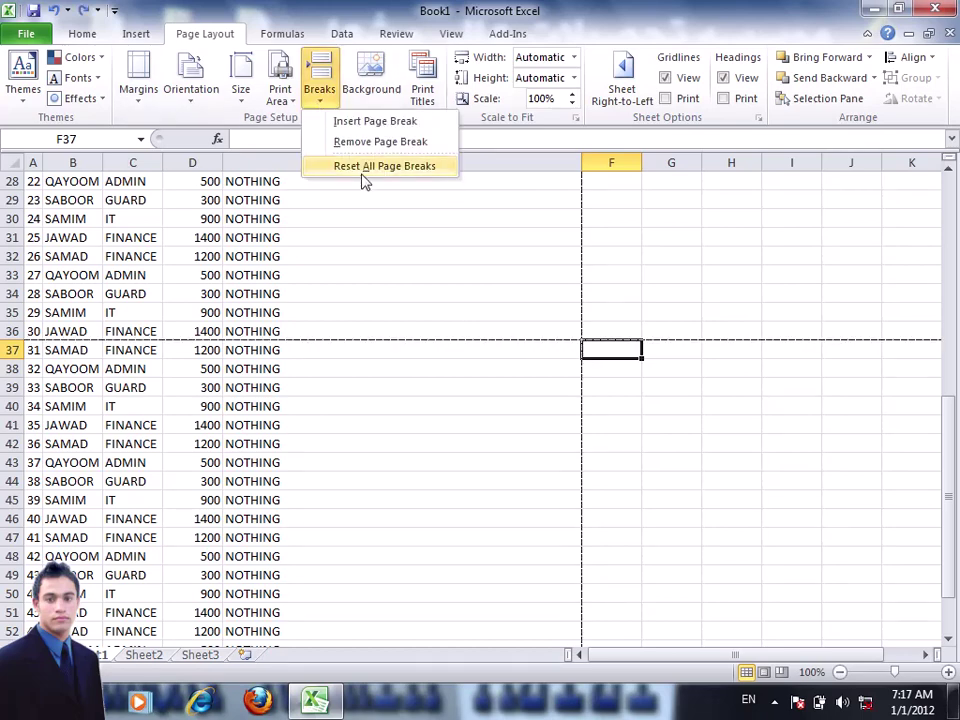
click(506, 310)
scroll(349, 315, up, 2)
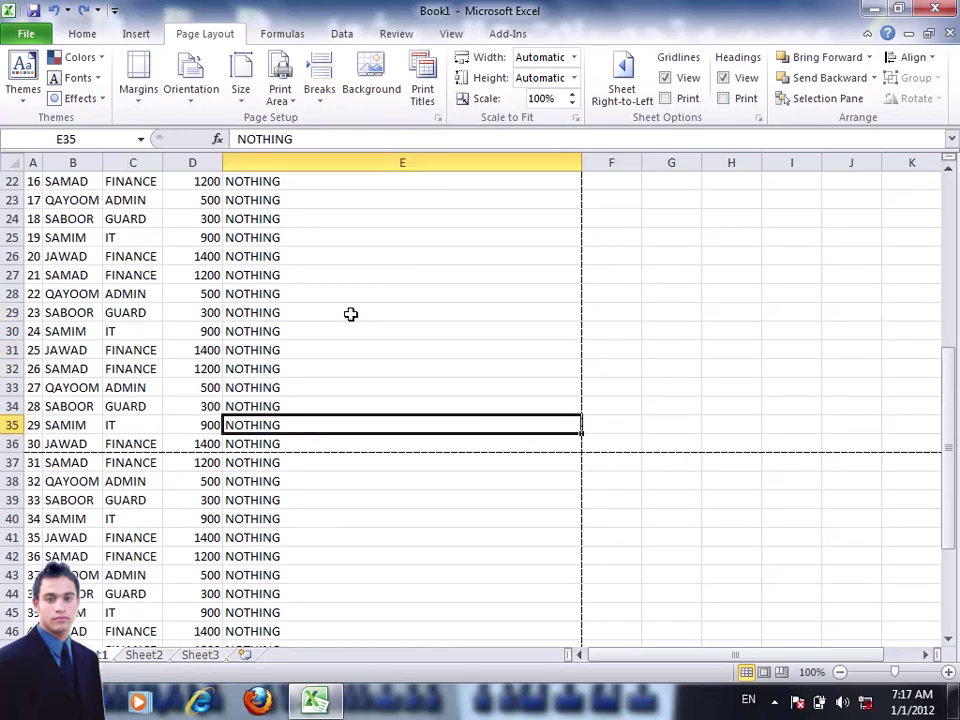
scroll(358, 330, up, 2)
scroll(358, 330, up, 4)
scroll(353, 325, down, 1)
scroll(353, 325, down, 1)
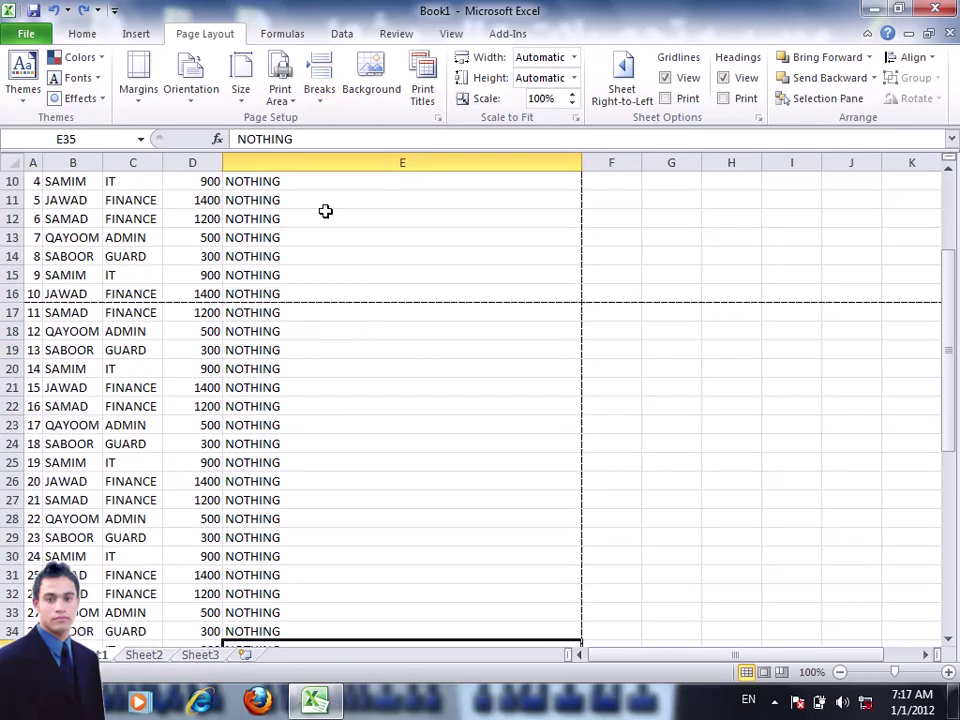
click(282, 100)
click(318, 100)
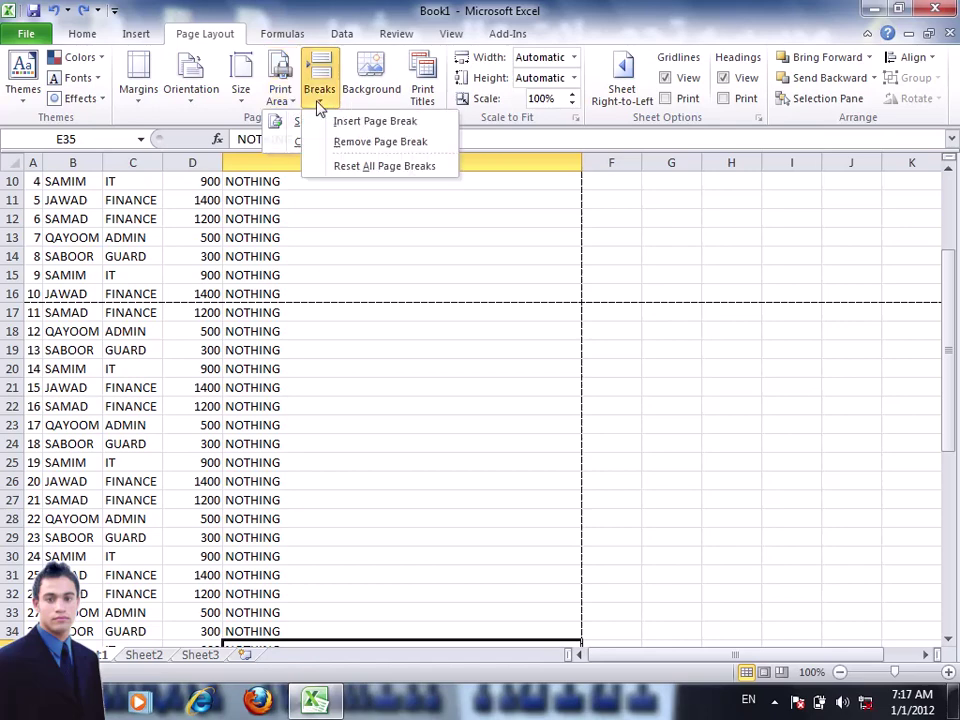
click(340, 167)
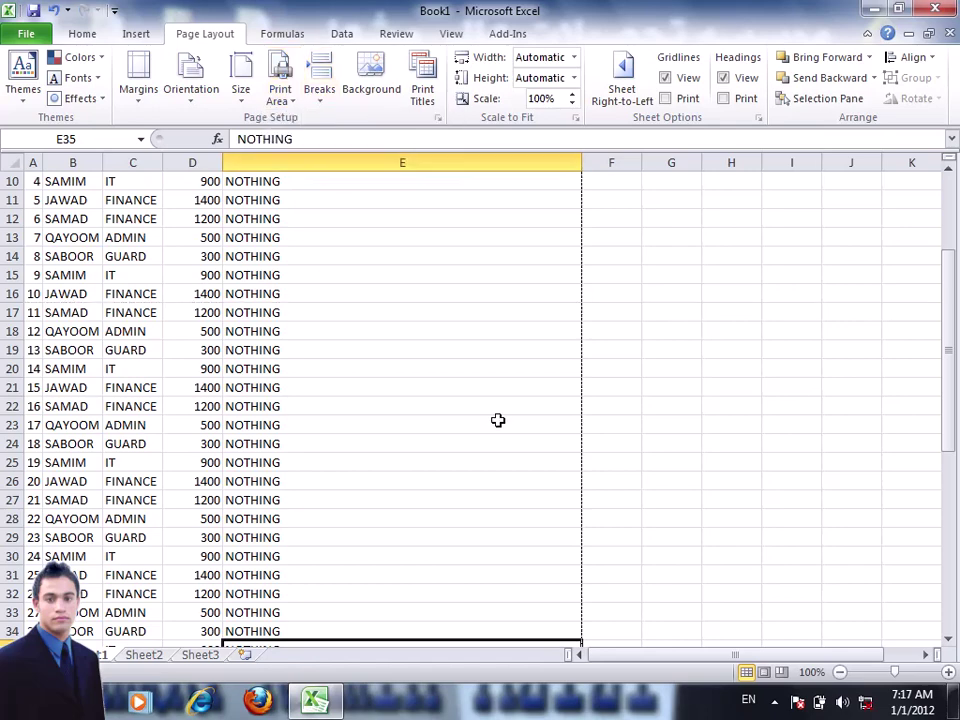
Scroll through the report to check the resulting page breaks, selecting E42 and then E11
scroll(495, 420, up, 3)
scroll(488, 432, down, 4)
scroll(489, 439, down, 3)
scroll(489, 439, down, 2)
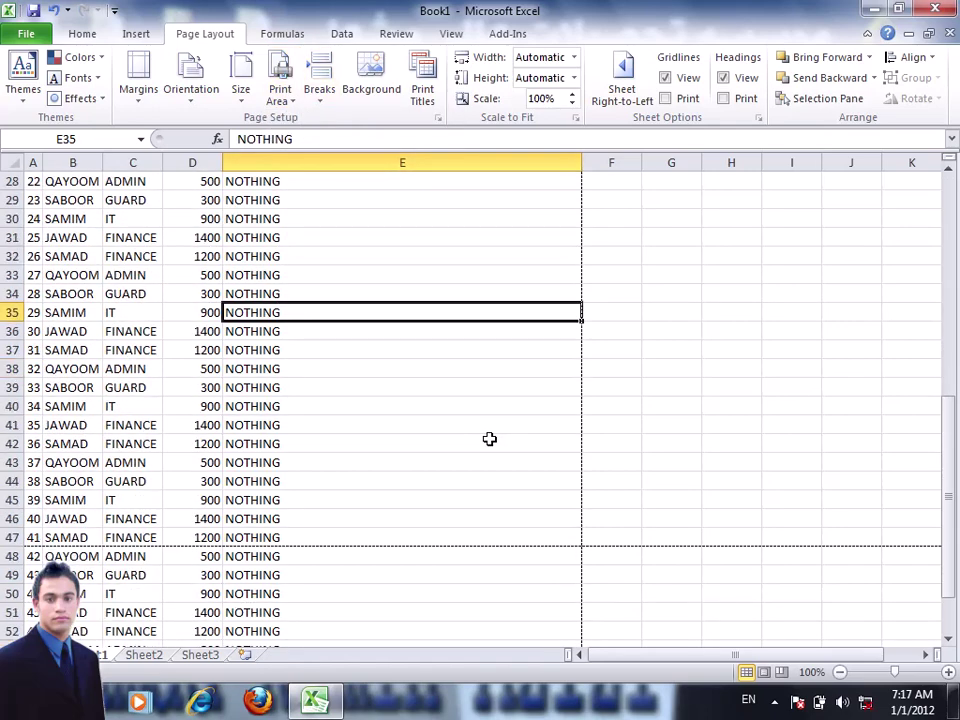
click(489, 440)
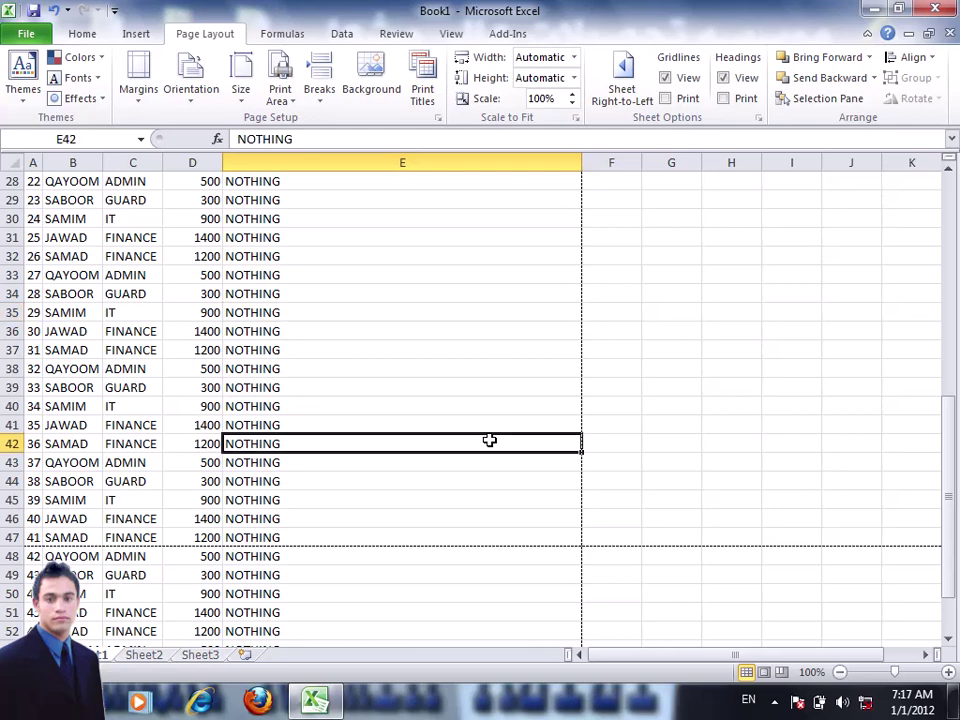
scroll(474, 425, up, 5)
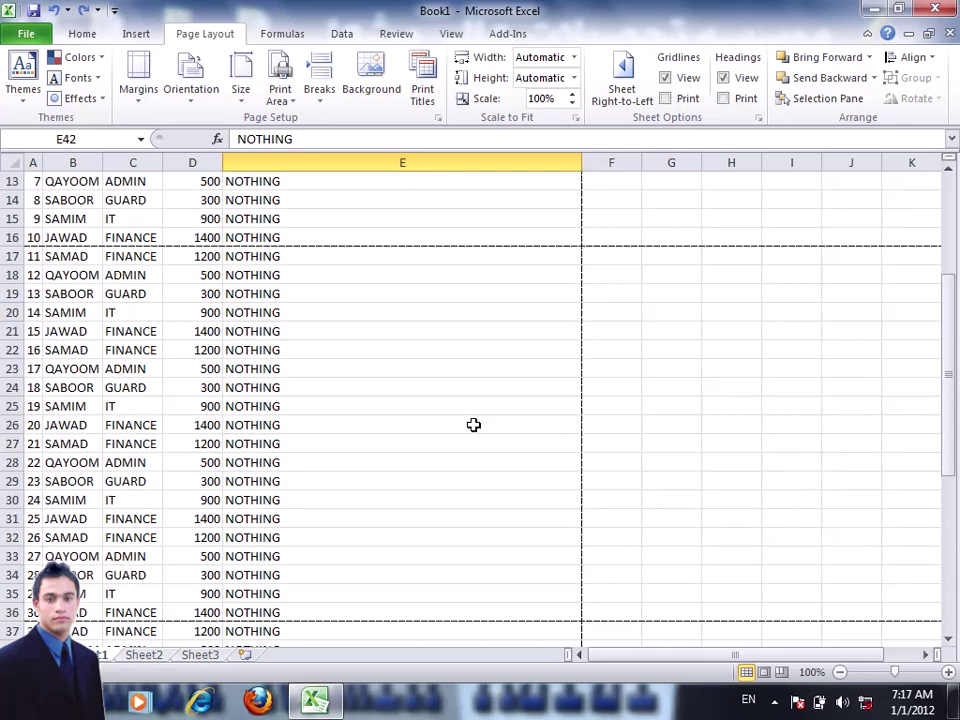
scroll(473, 424, up, 3)
scroll(471, 422, up, 1)
click(320, 368)
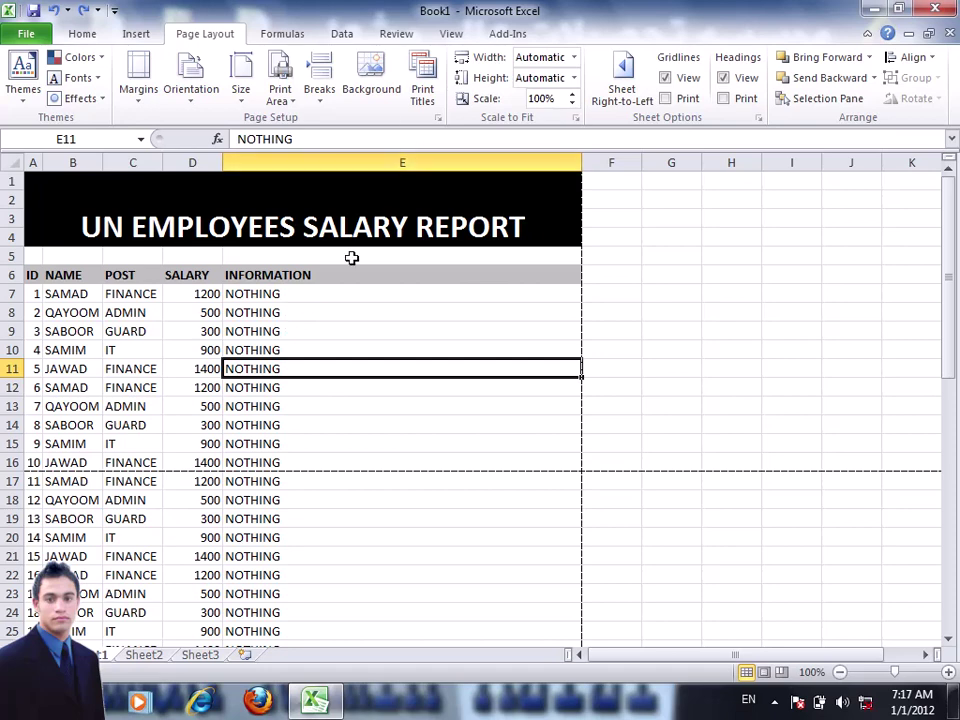
click(32, 34)
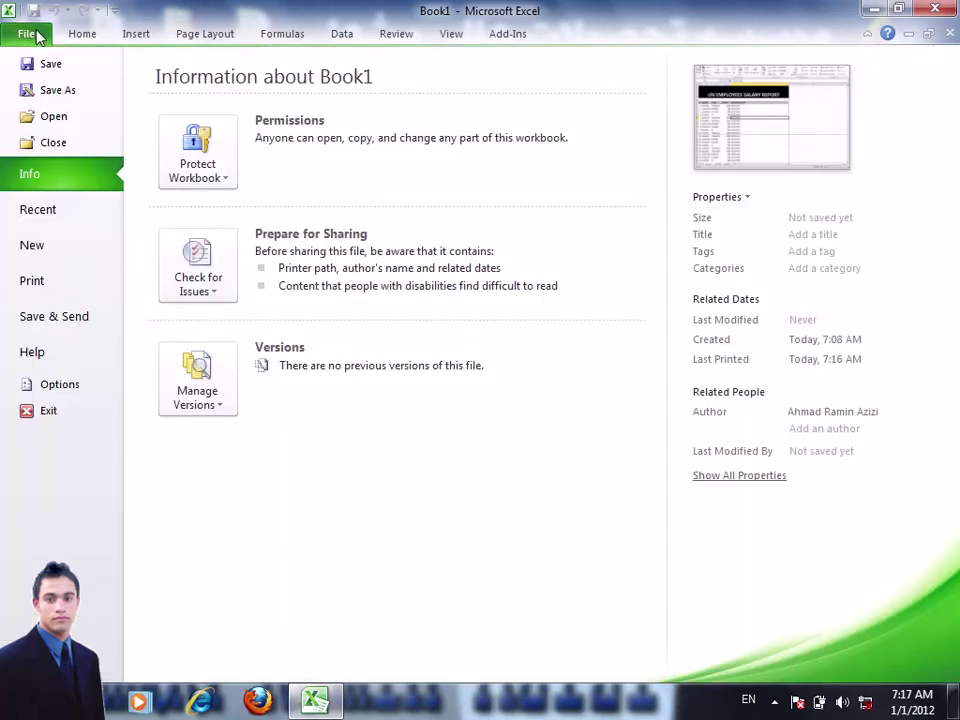
click(74, 288)
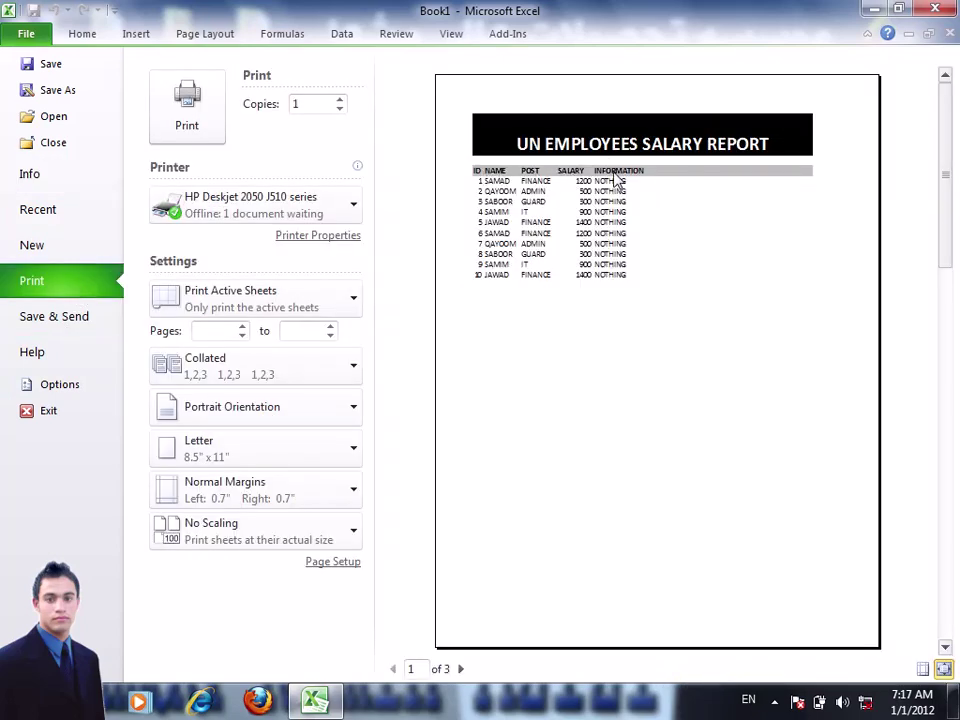
click(460, 669)
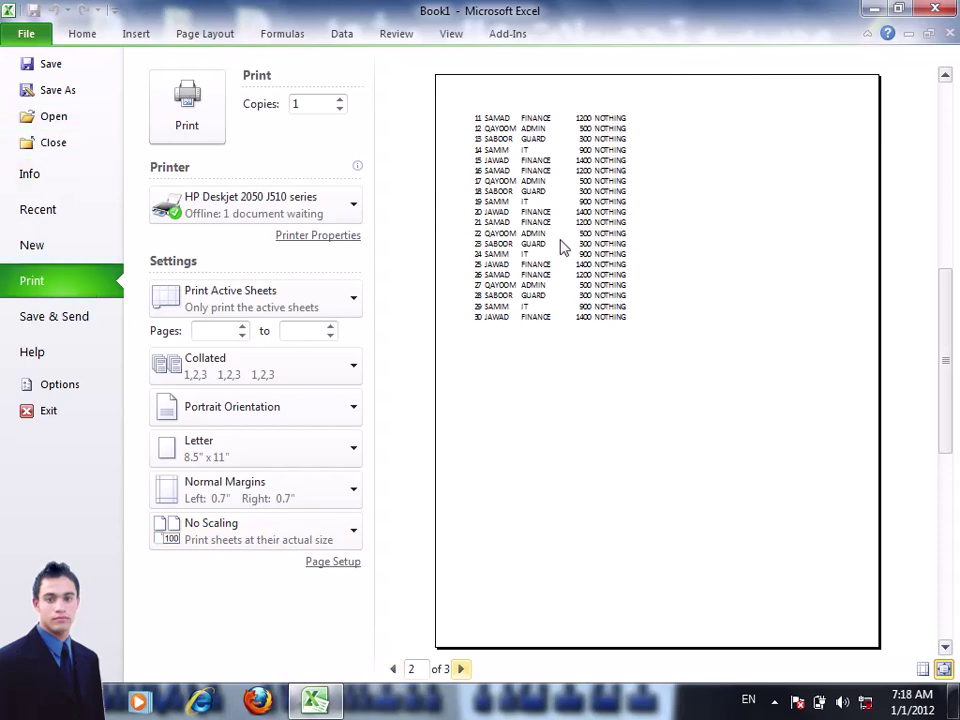
click(68, 36)
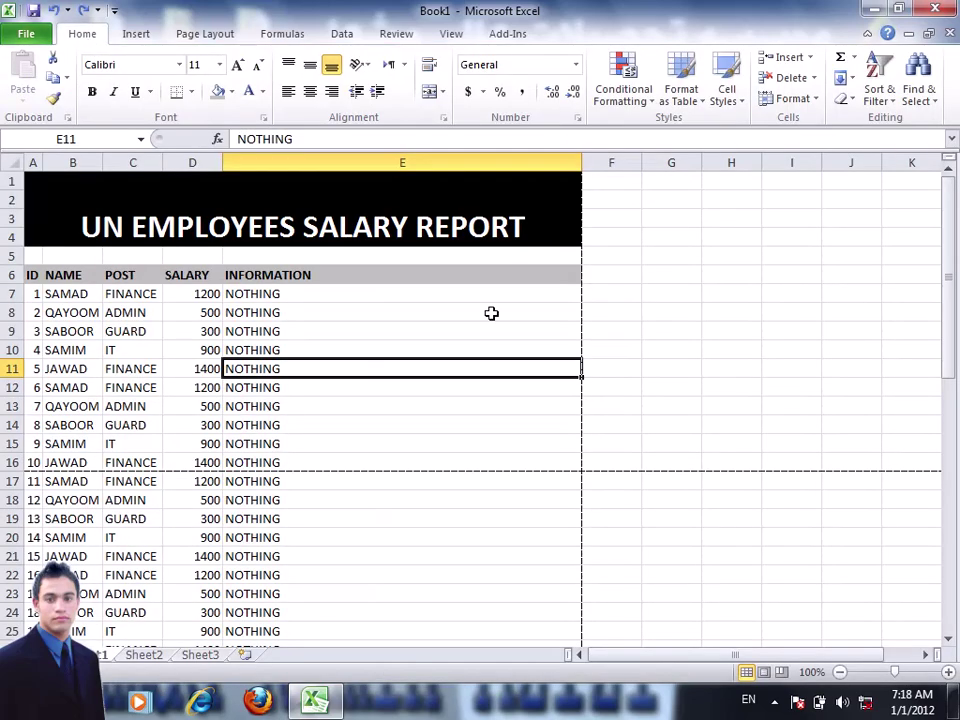
Set row 6 ($6:$6) as Rows to repeat at top in Page Setup's print titles
click(325, 433)
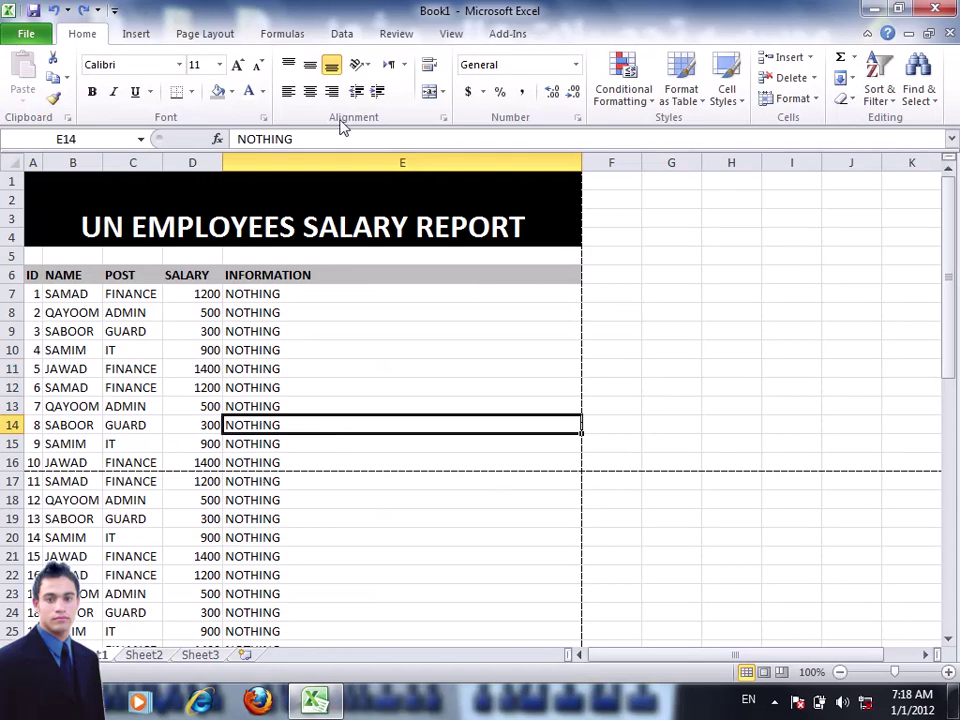
click(207, 36)
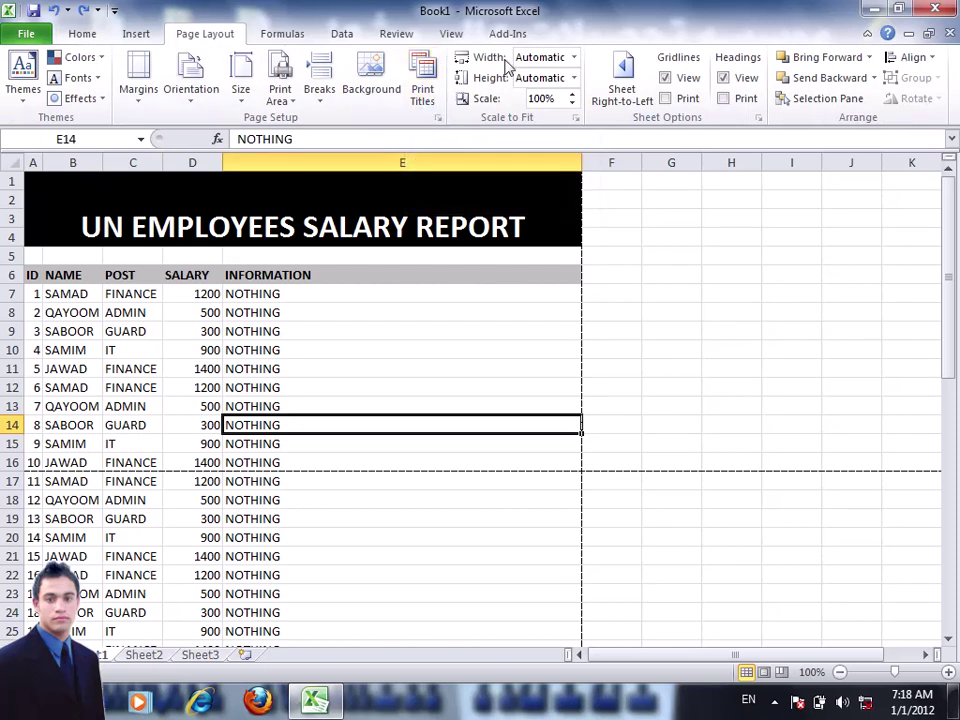
click(422, 85)
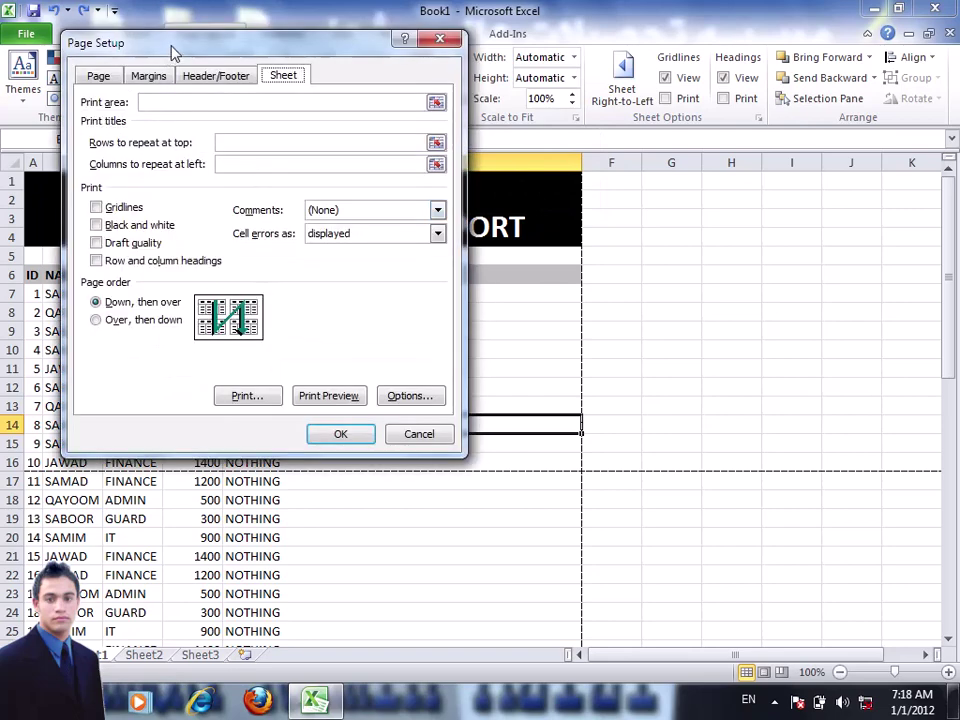
drag(180, 50, 510, 137)
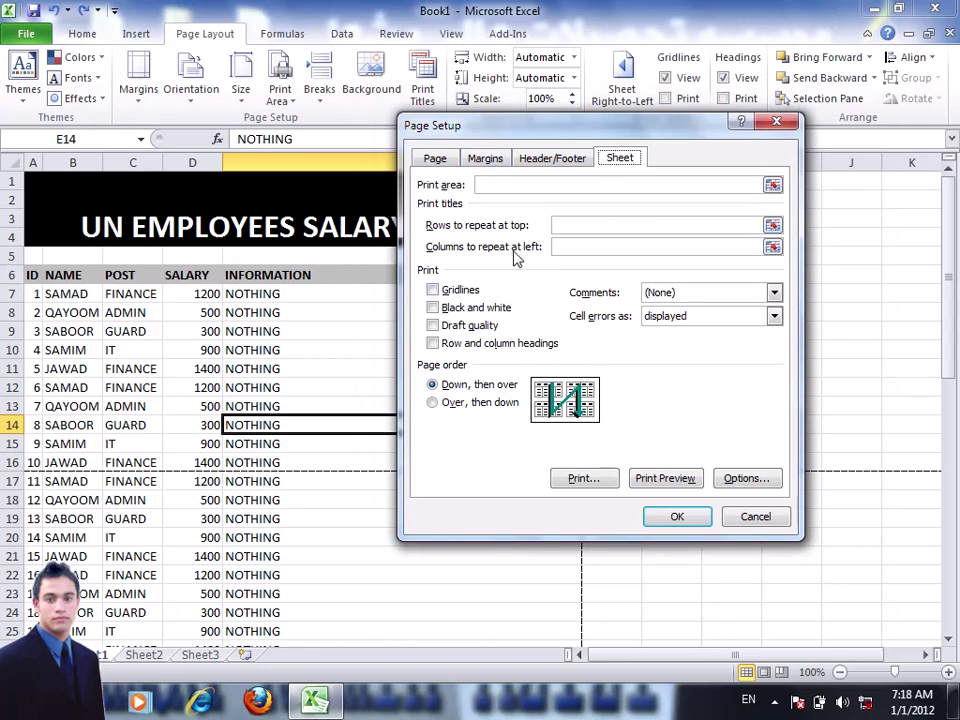
click(563, 227)
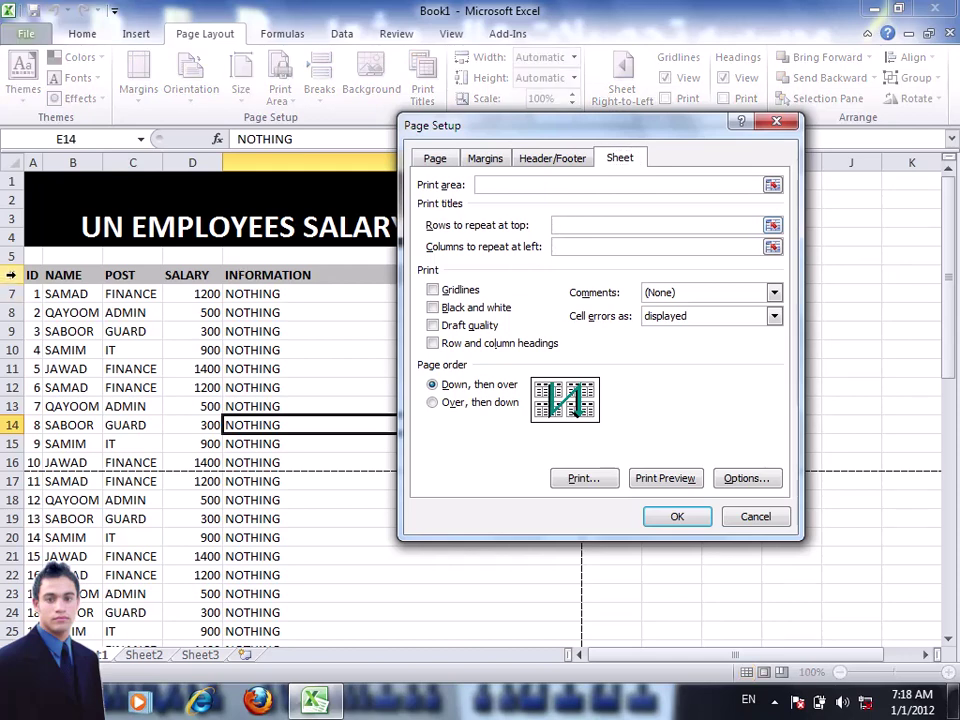
click(10, 274)
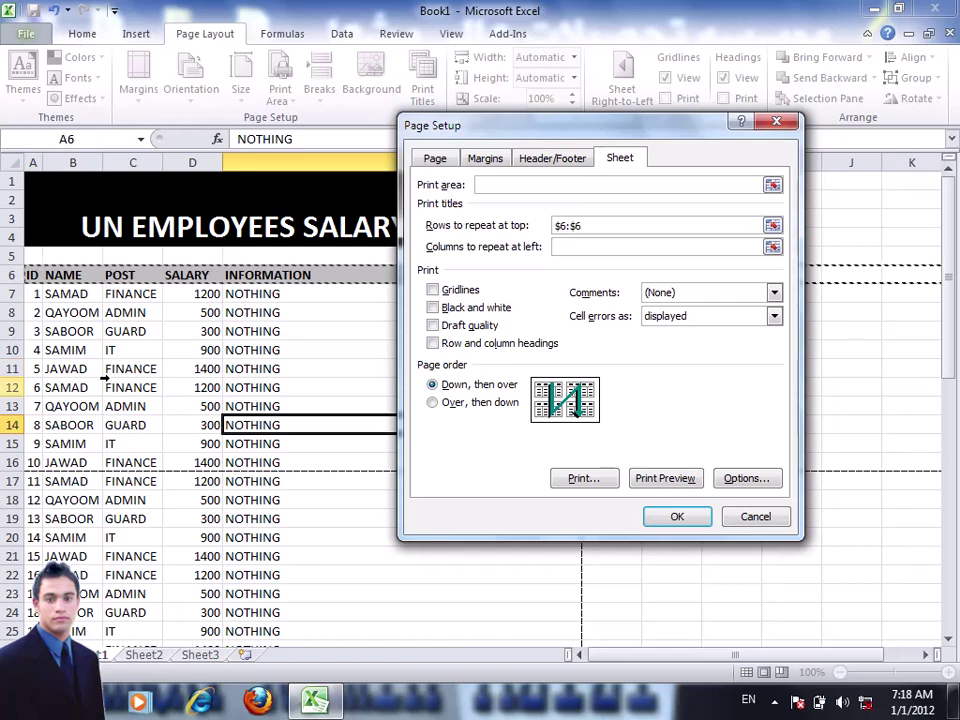
click(690, 528)
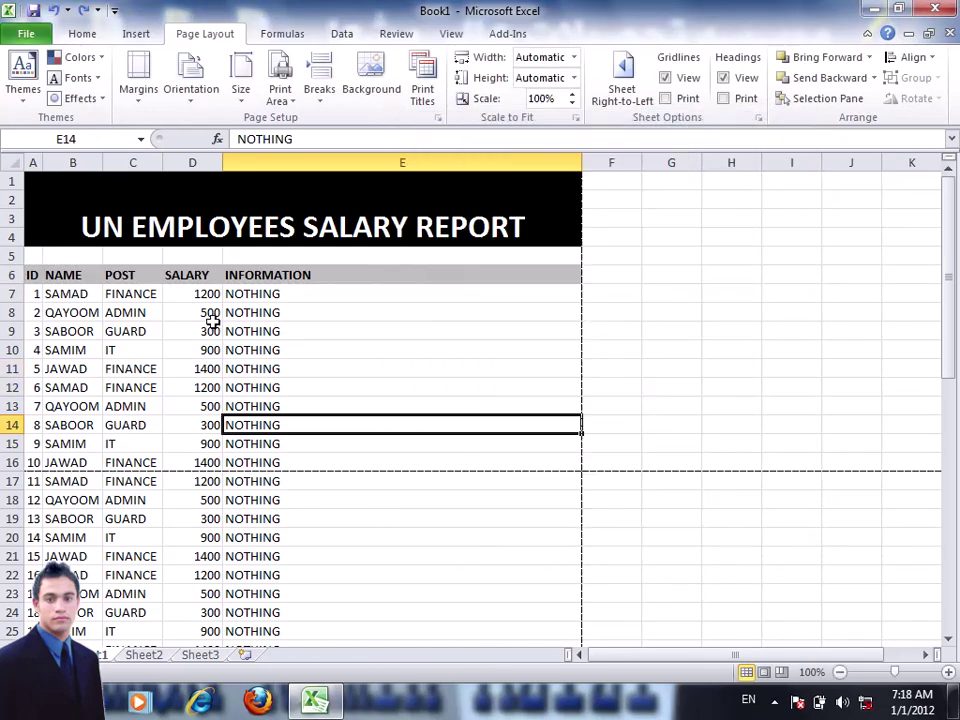
Page through print preview pages 2 and 3 to confirm the repeated header, then return to the sheet
click(27, 33)
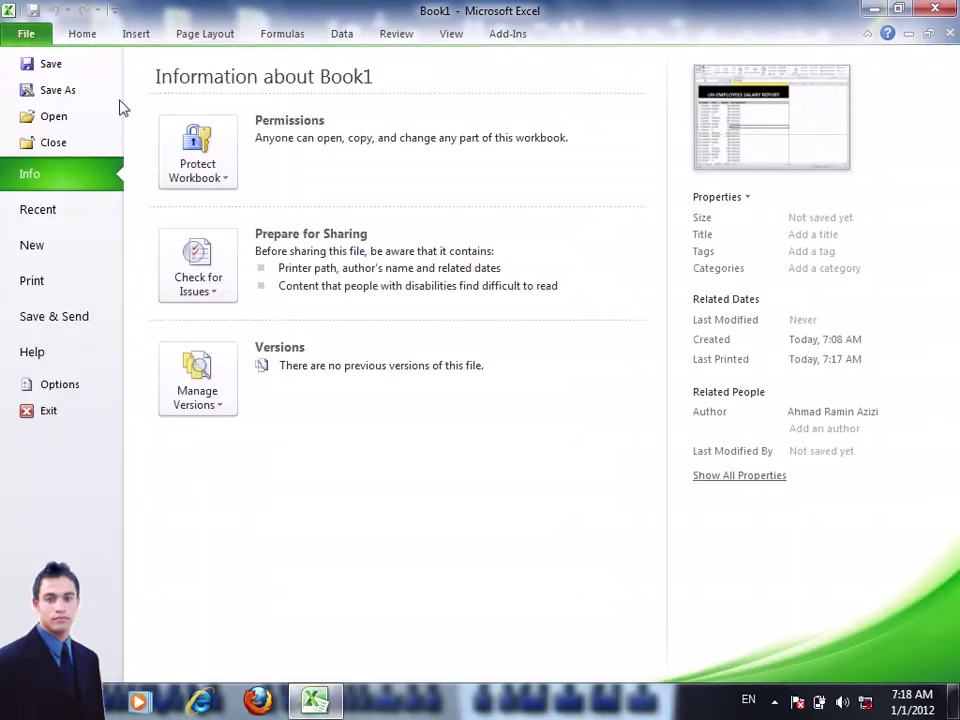
click(64, 280)
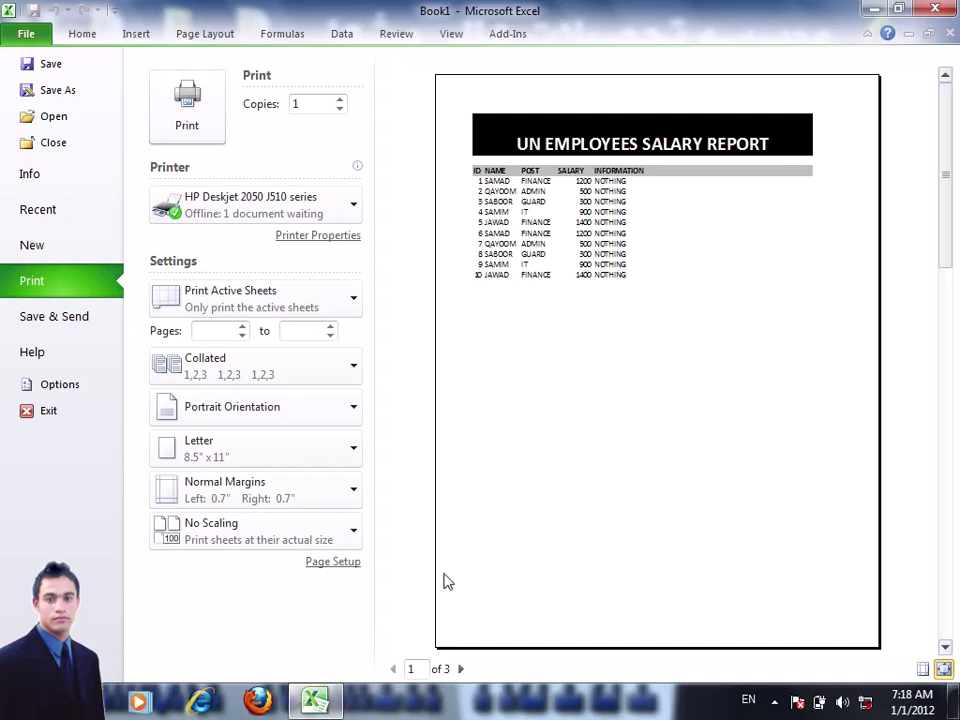
click(462, 669)
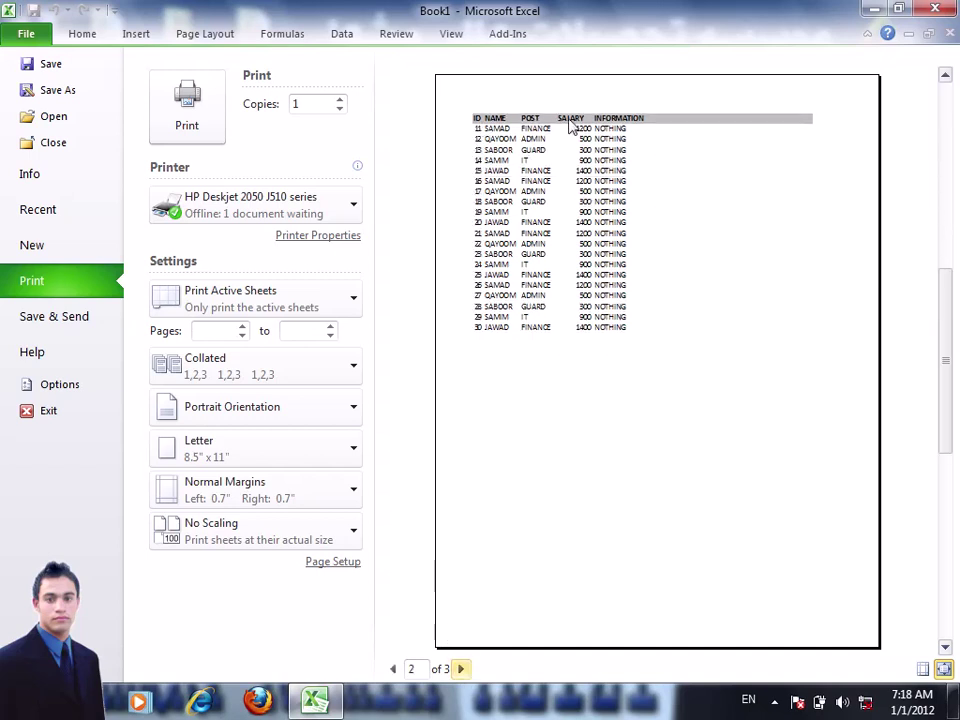
click(461, 668)
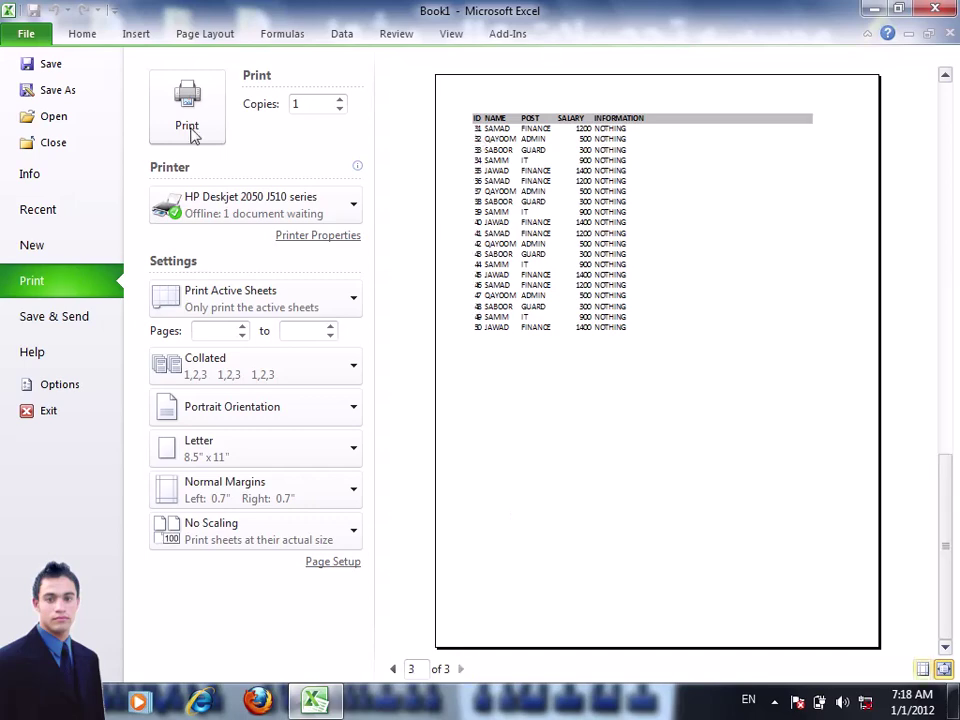
click(50, 34)
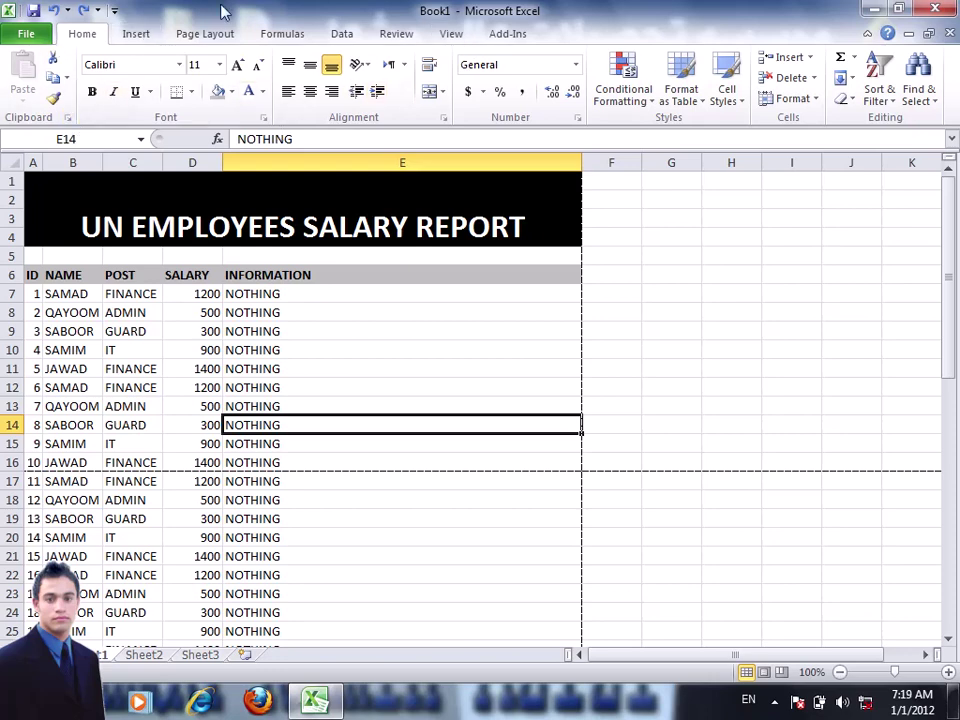
Delete the $6:$6 Rows to repeat at top entry in Page Setup and confirm with OK
click(220, 34)
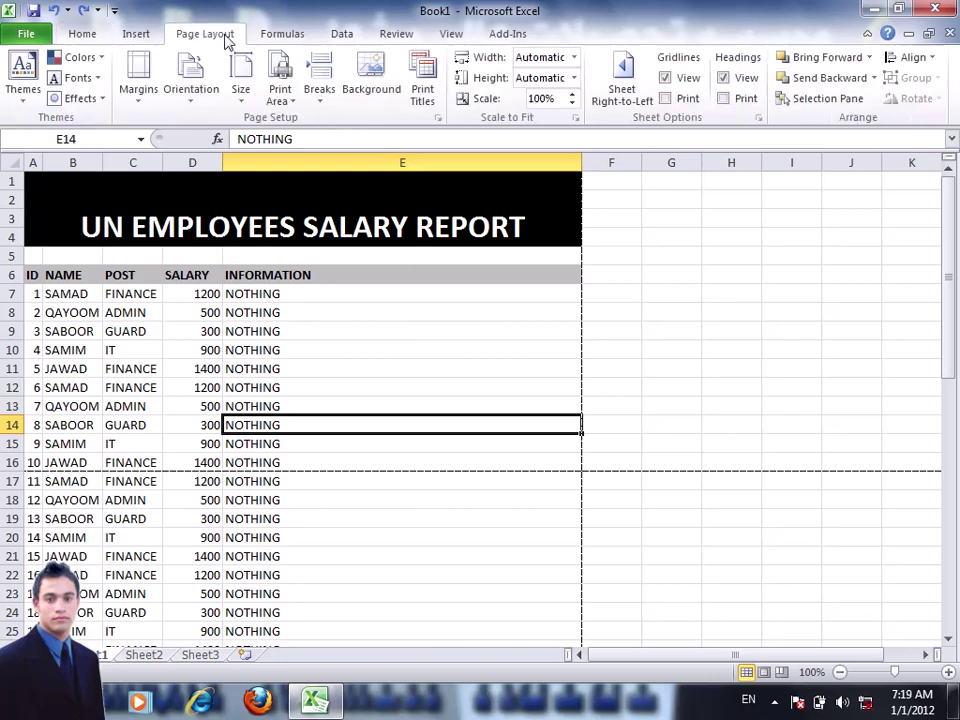
click(425, 94)
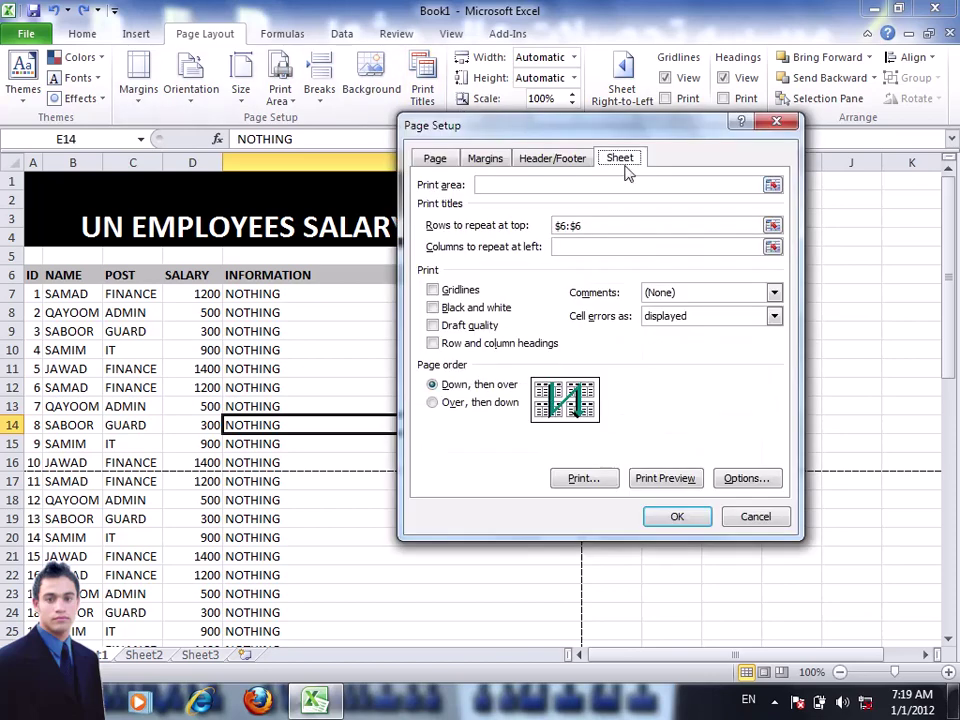
drag(612, 228, 461, 229)
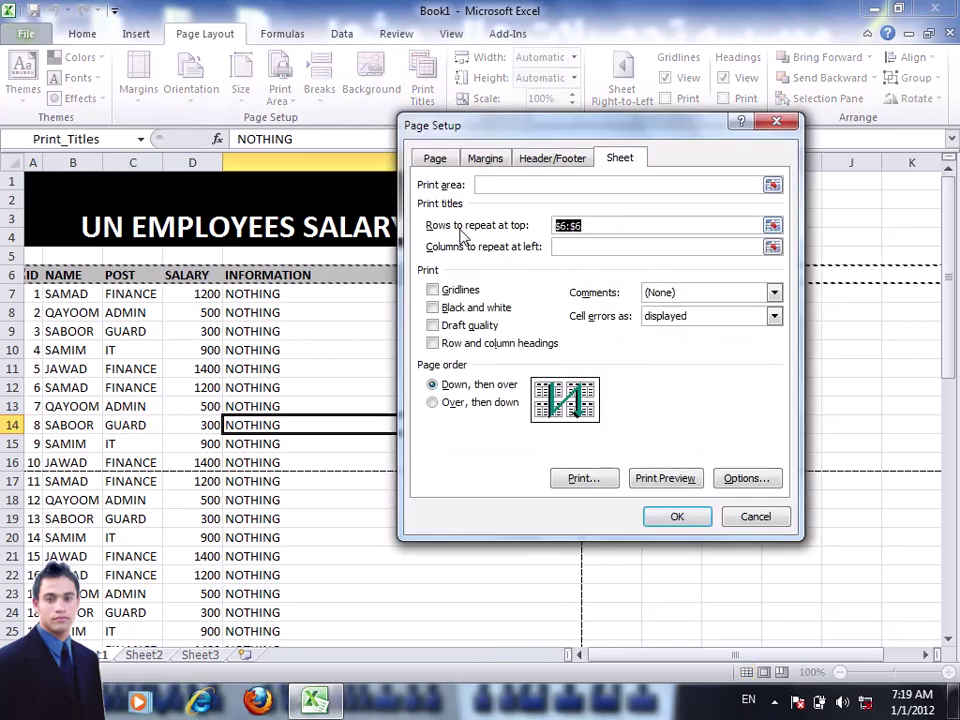
key(BackSpace)
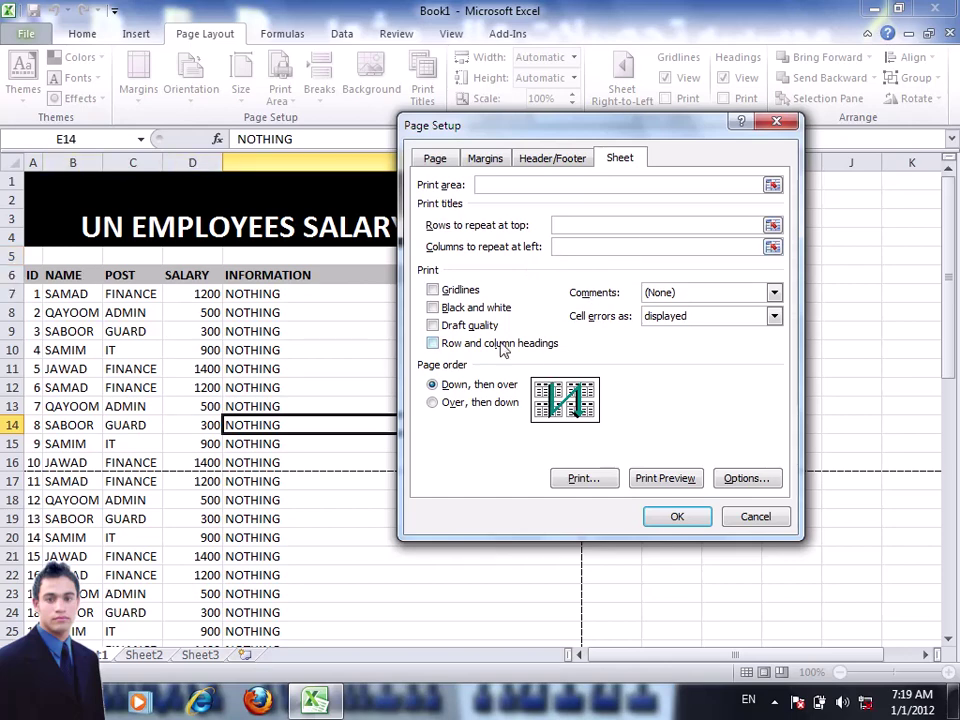
click(697, 521)
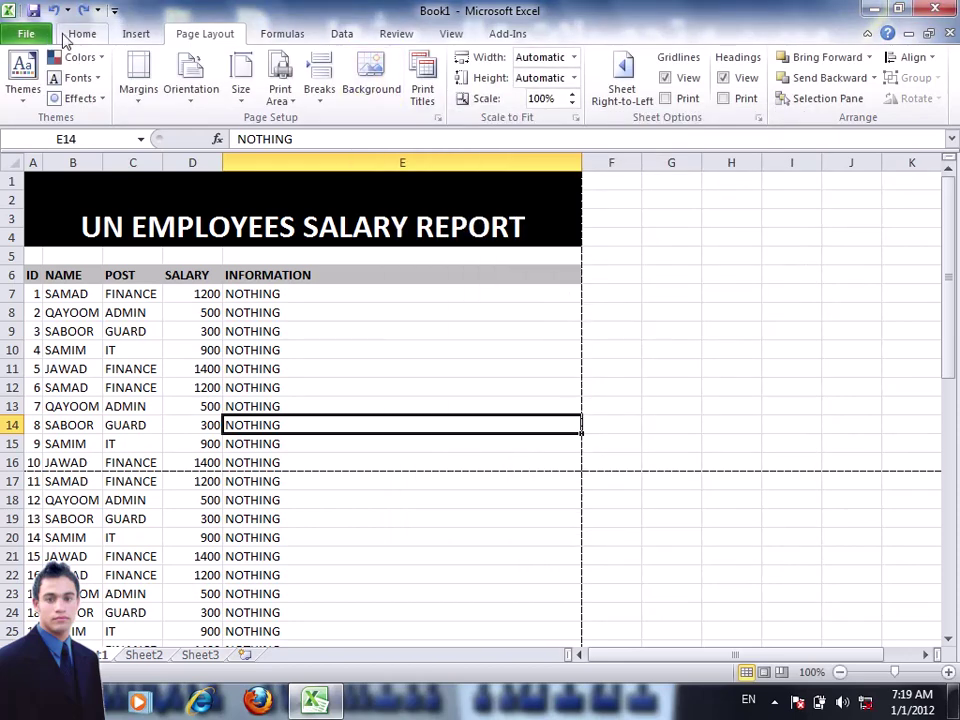
click(26, 34)
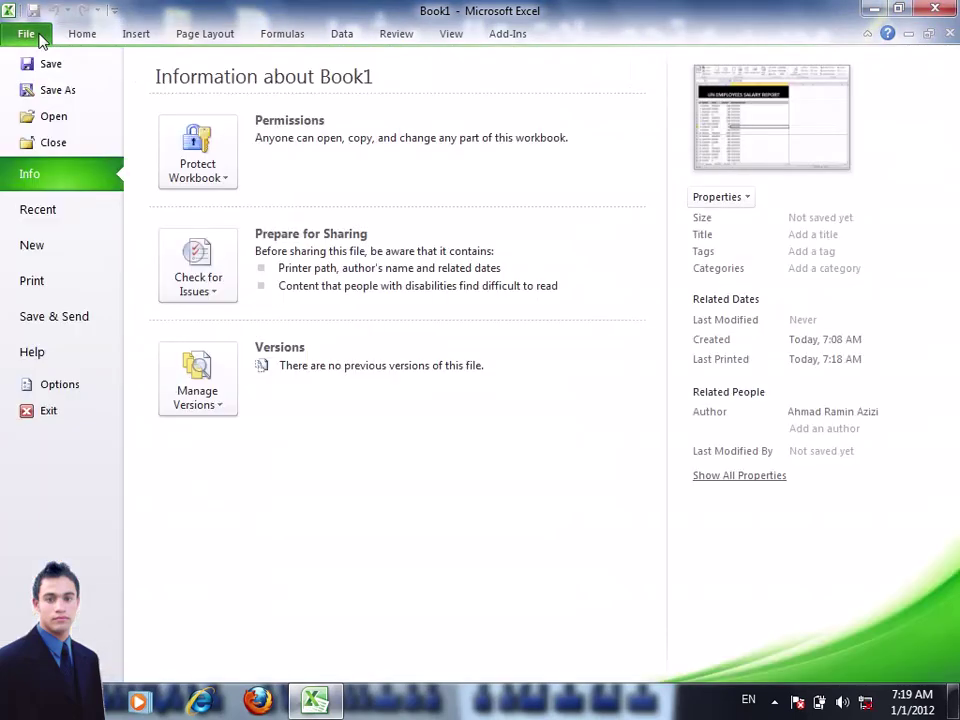
click(71, 281)
click(459, 669)
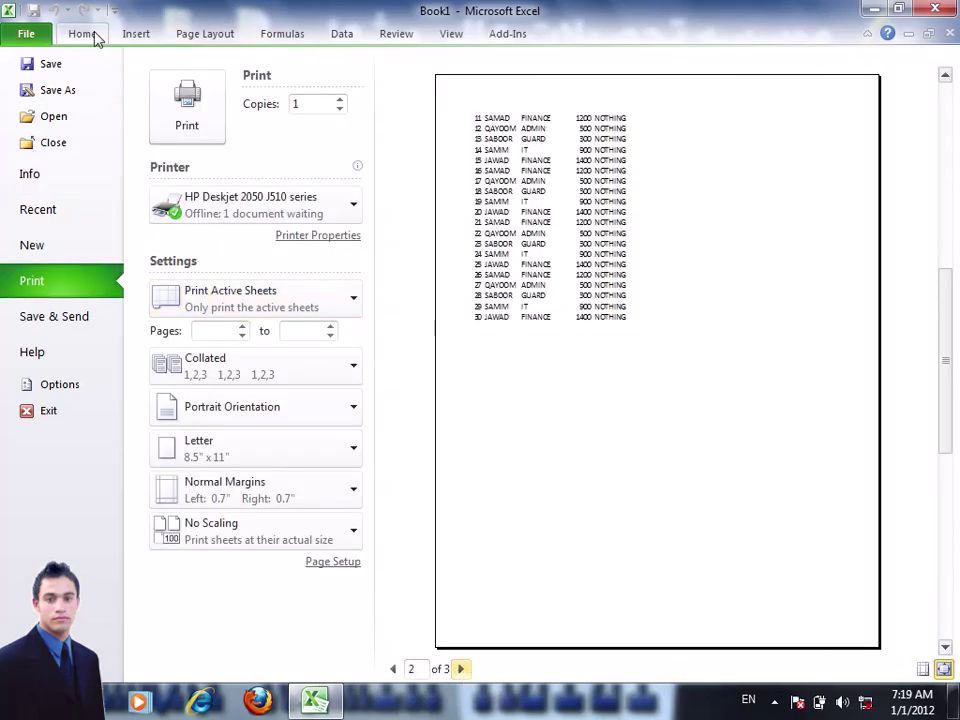
click(183, 40)
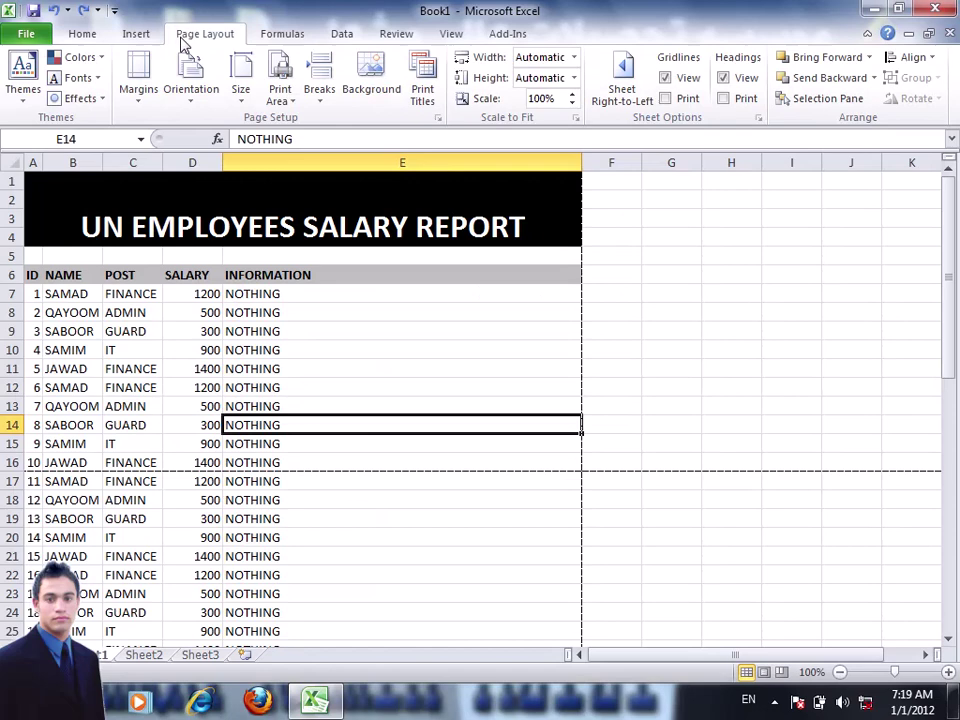
click(316, 325)
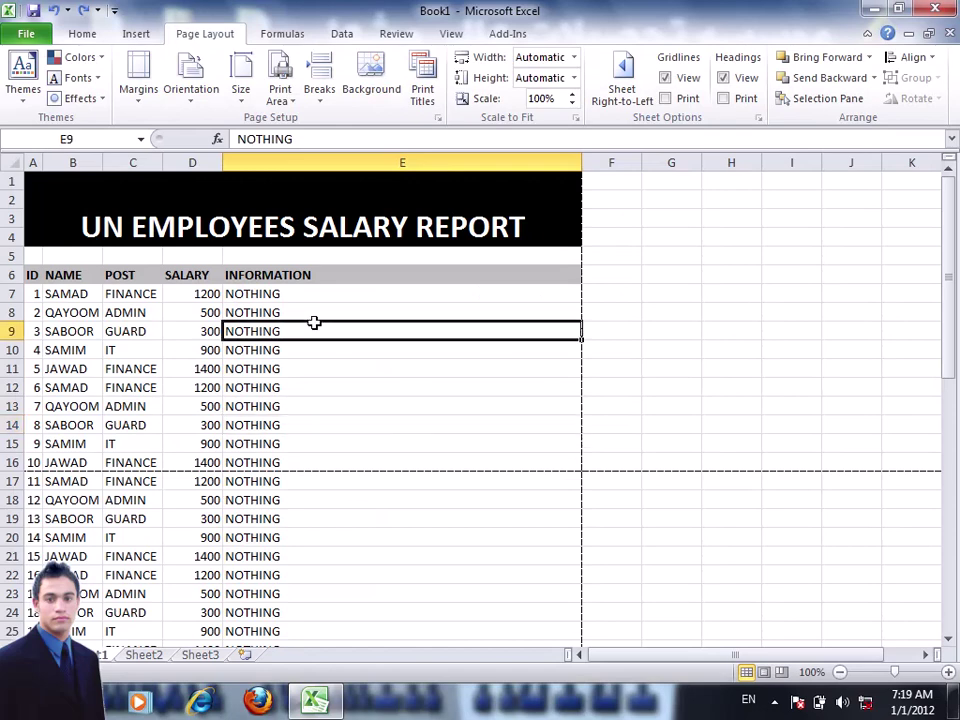
click(27, 35)
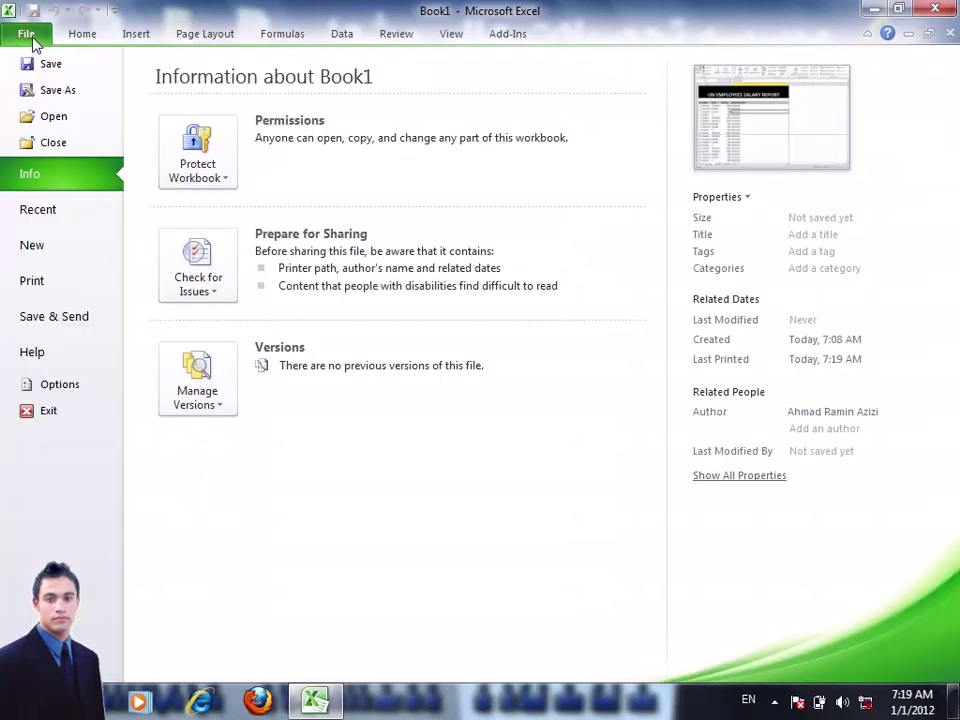
click(32, 281)
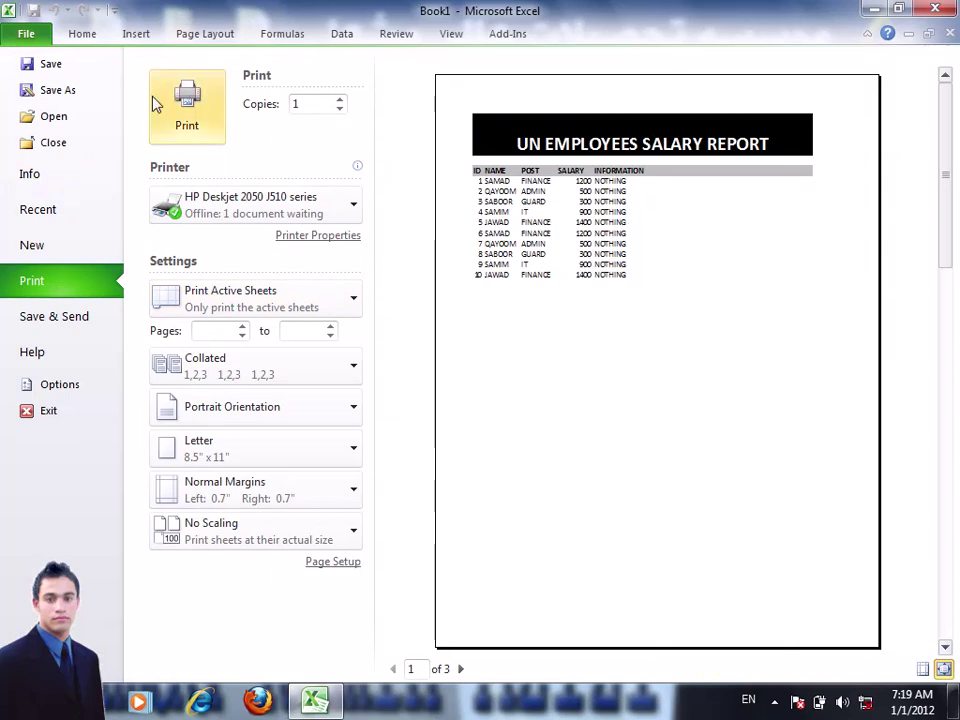
click(206, 36)
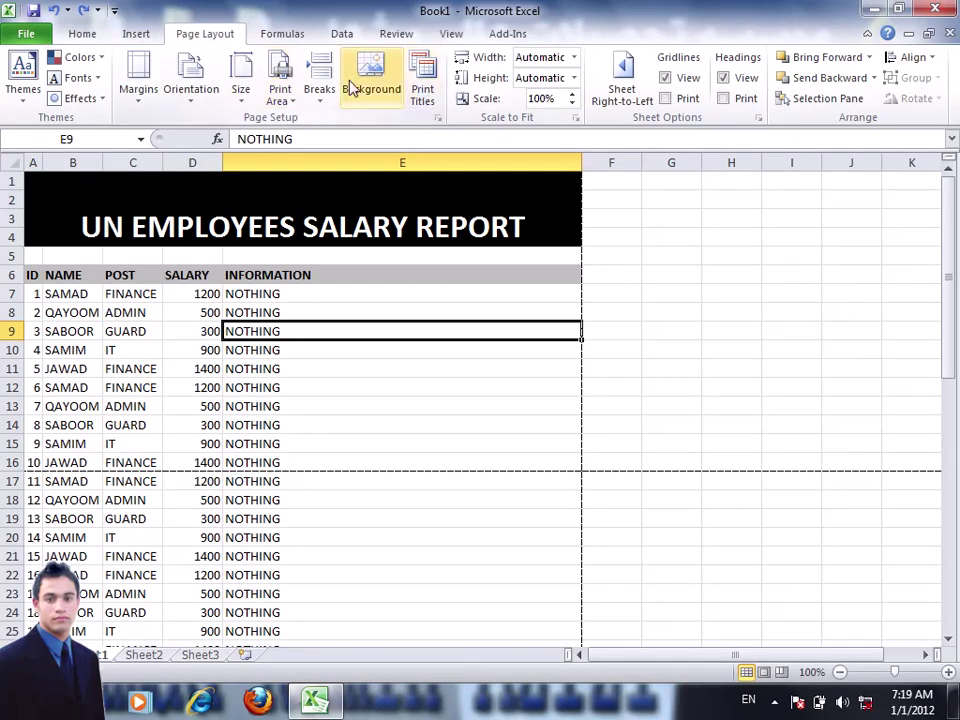
Check Gridlines on Page Setup's Sheet tab so gridlines print
click(439, 119)
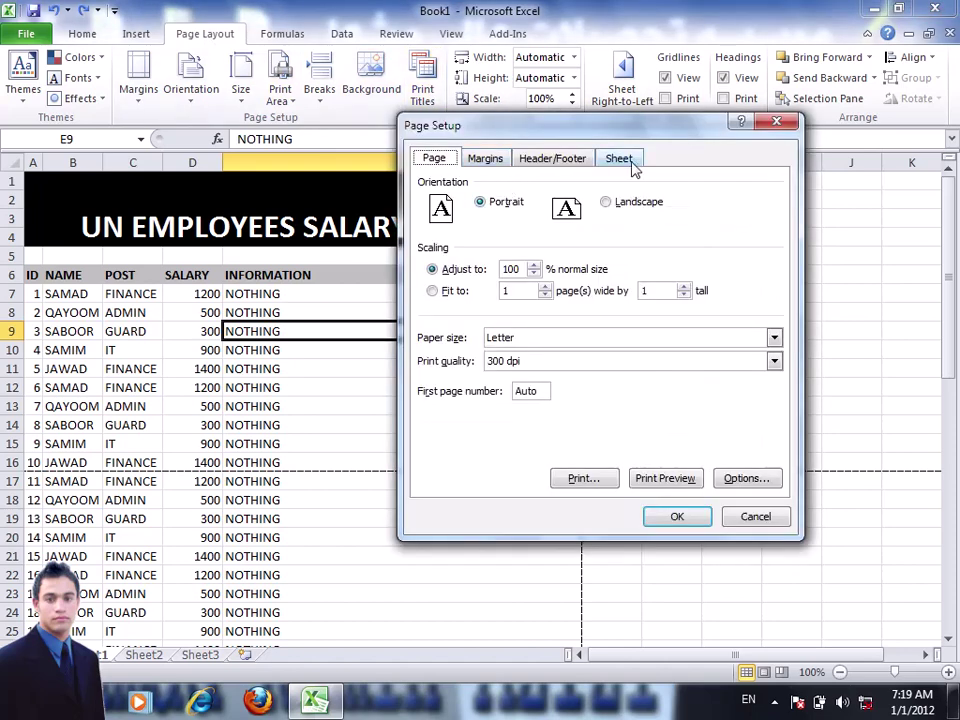
click(619, 158)
drag(590, 125, 523, 98)
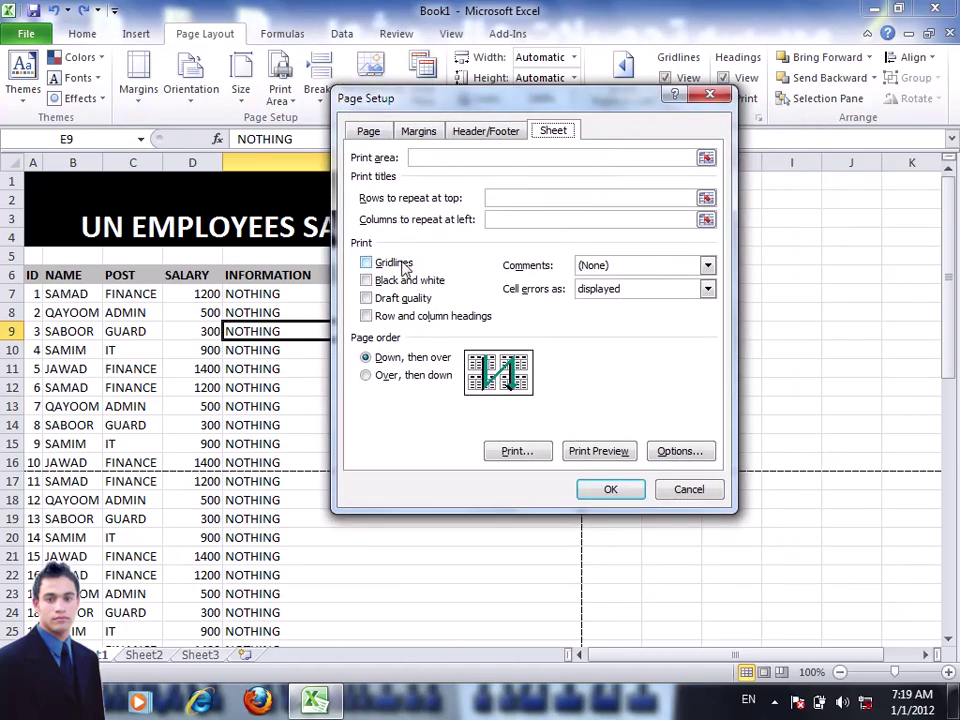
click(400, 263)
click(607, 489)
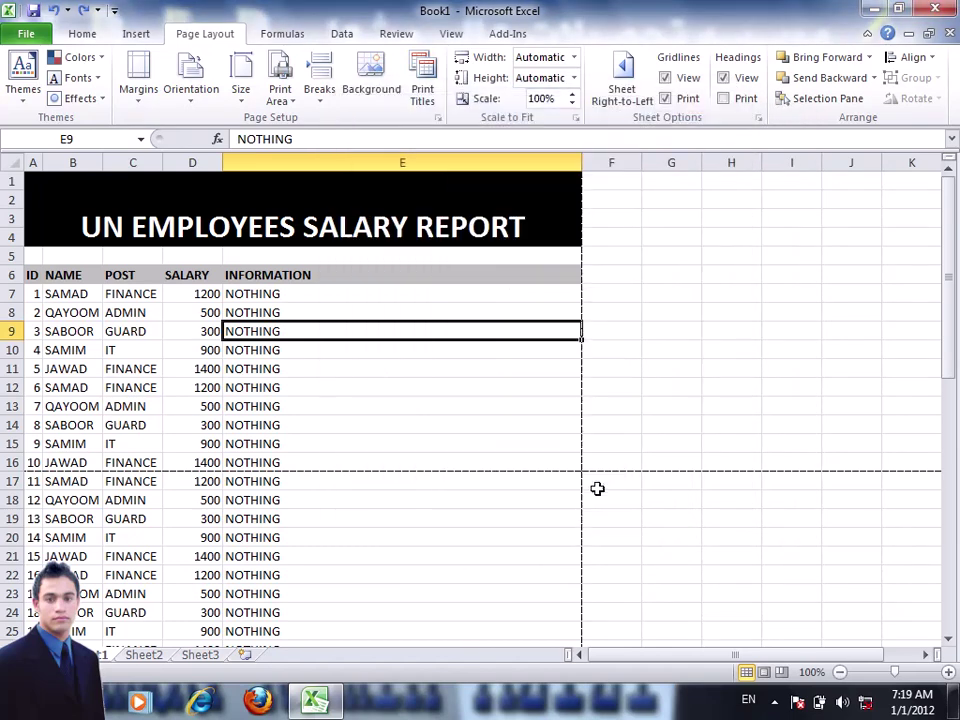
click(28, 33)
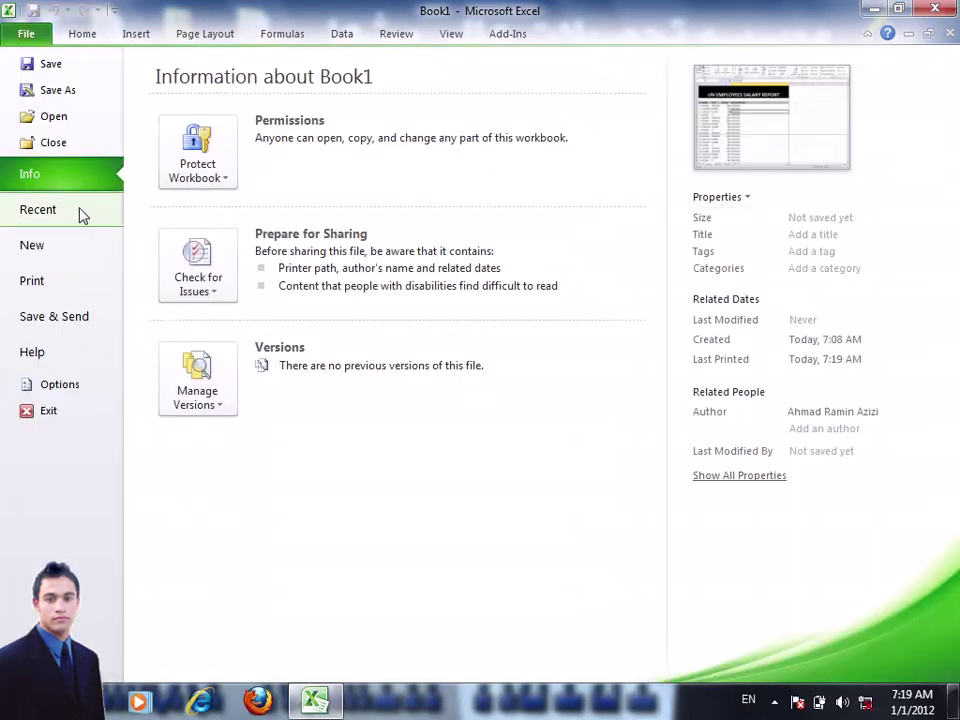
click(73, 284)
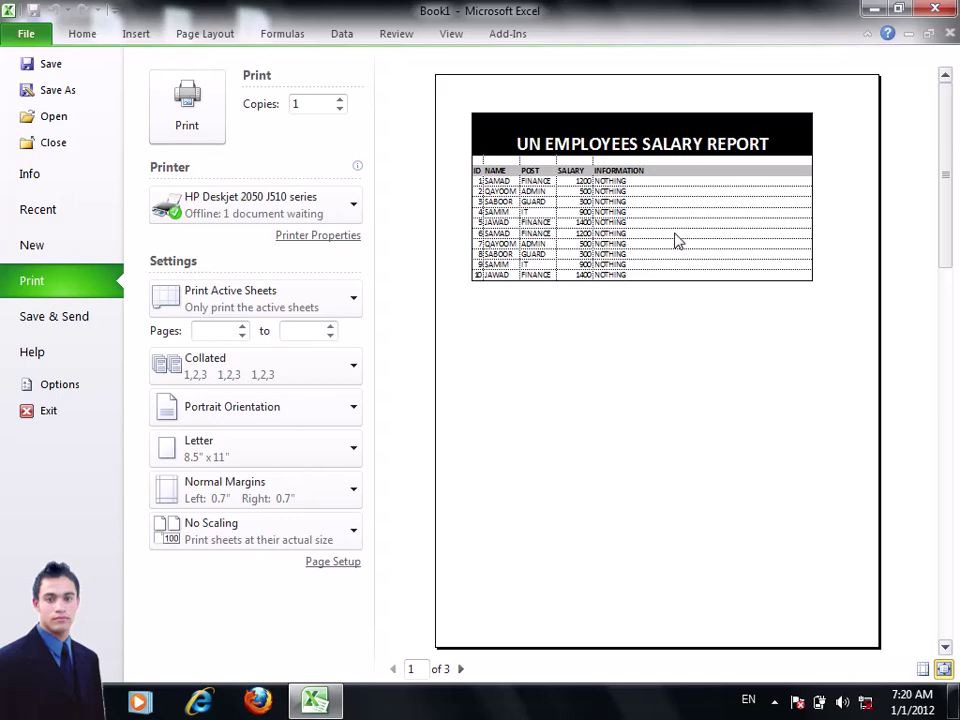
click(178, 36)
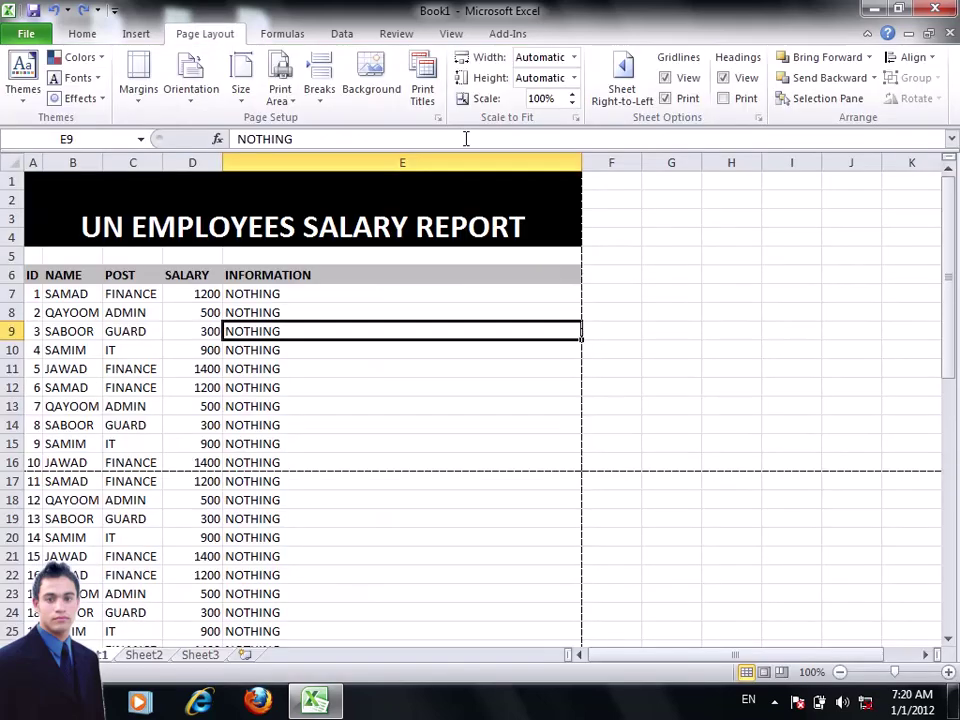
click(438, 118)
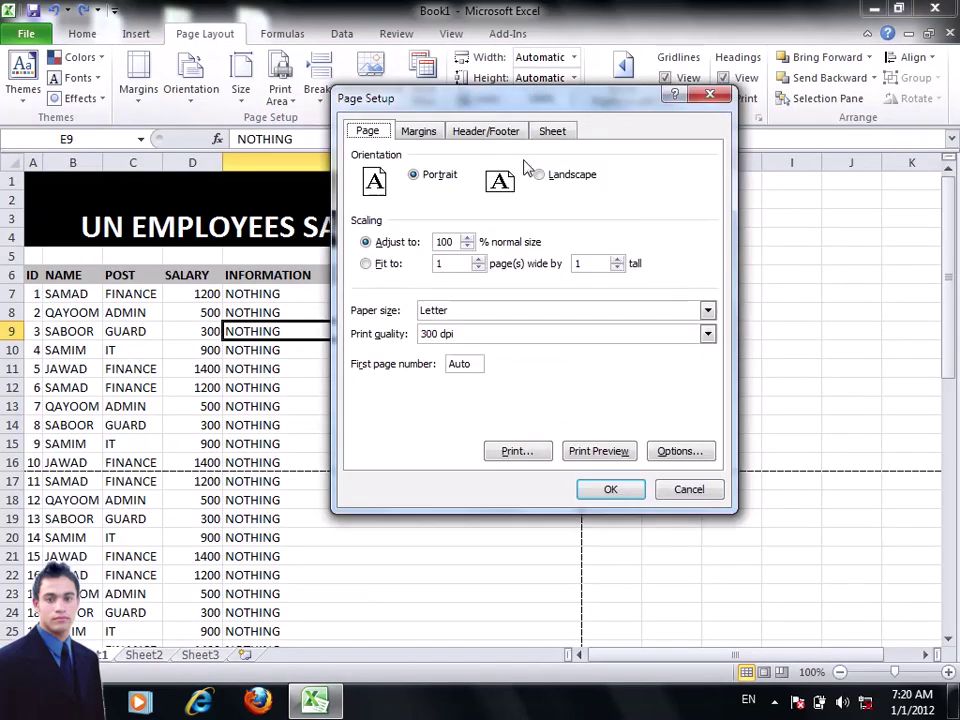
click(555, 131)
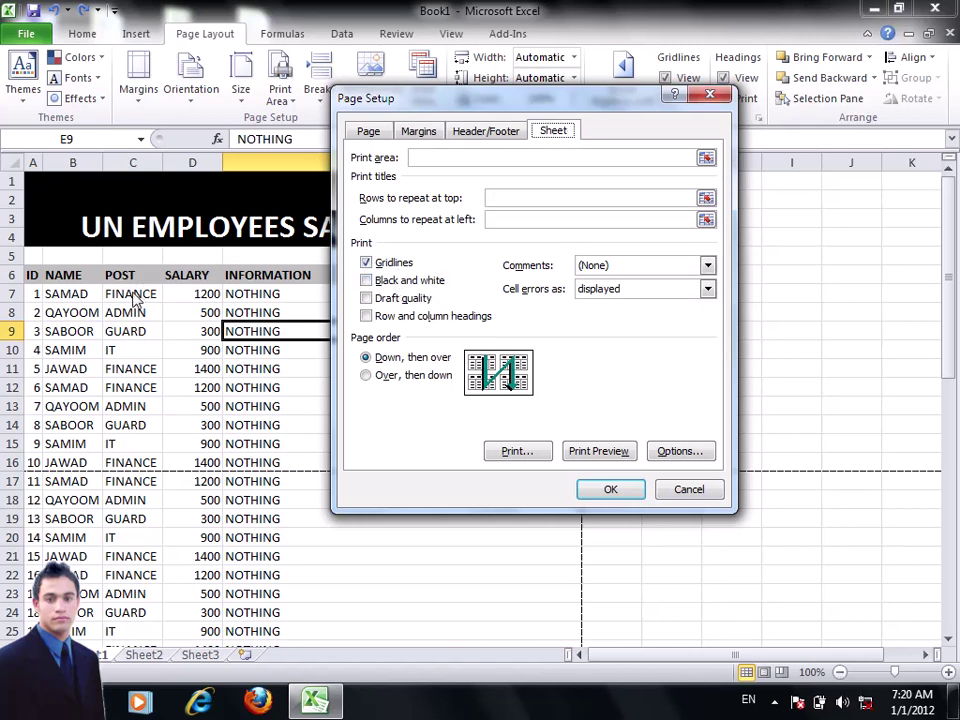
click(686, 489)
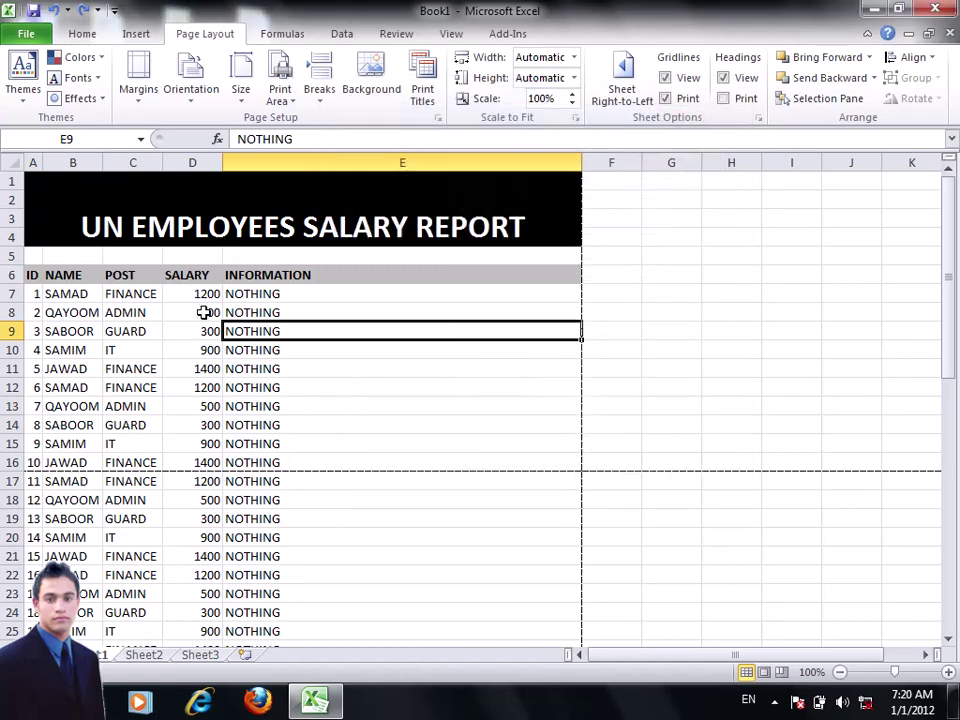
Fill the INFORMATION cells E7:E56 blue
drag(325, 294, 360, 668)
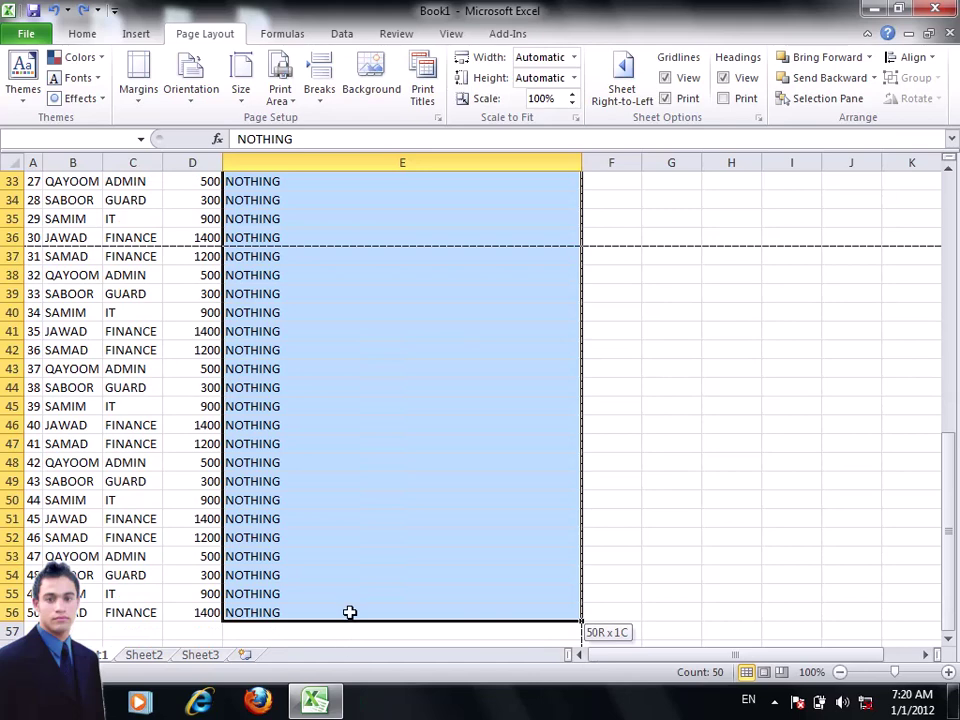
drag(360, 668, 349, 613)
click(82, 35)
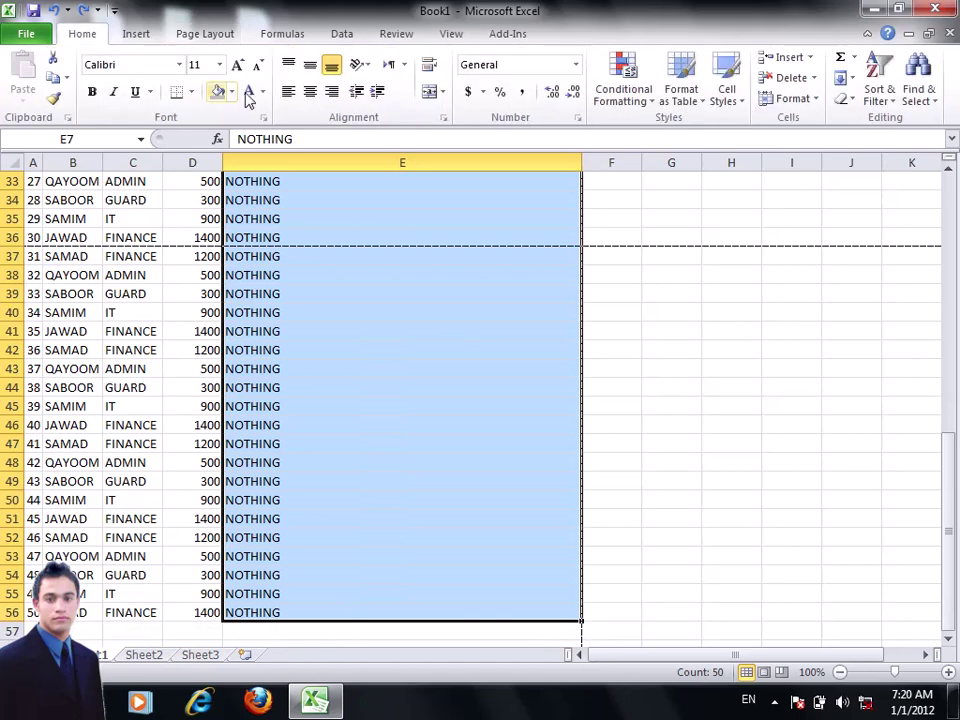
click(231, 91)
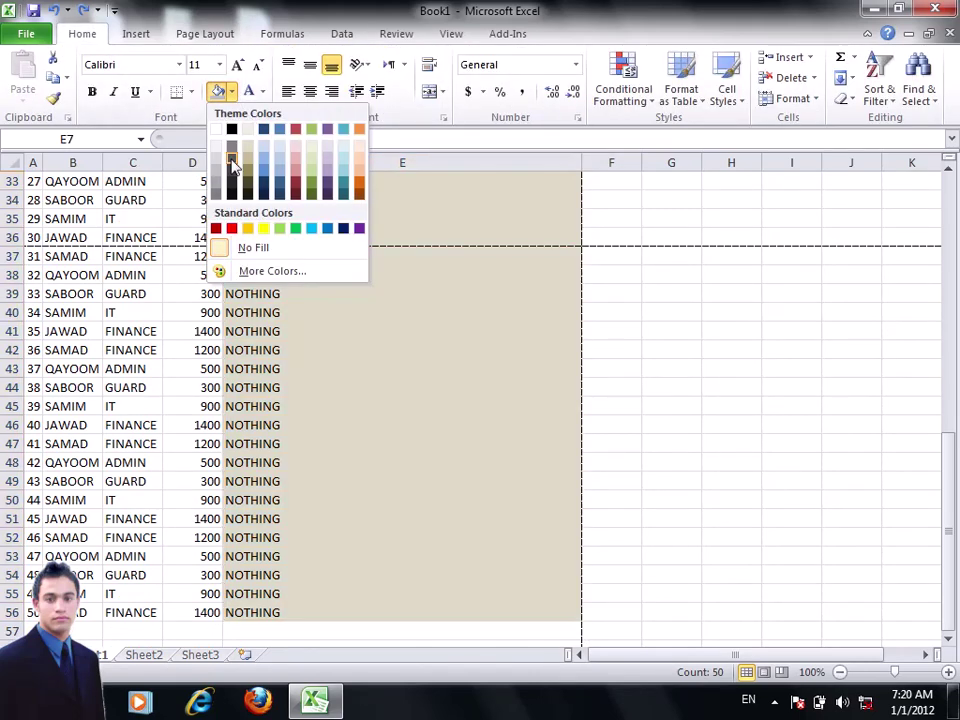
click(263, 175)
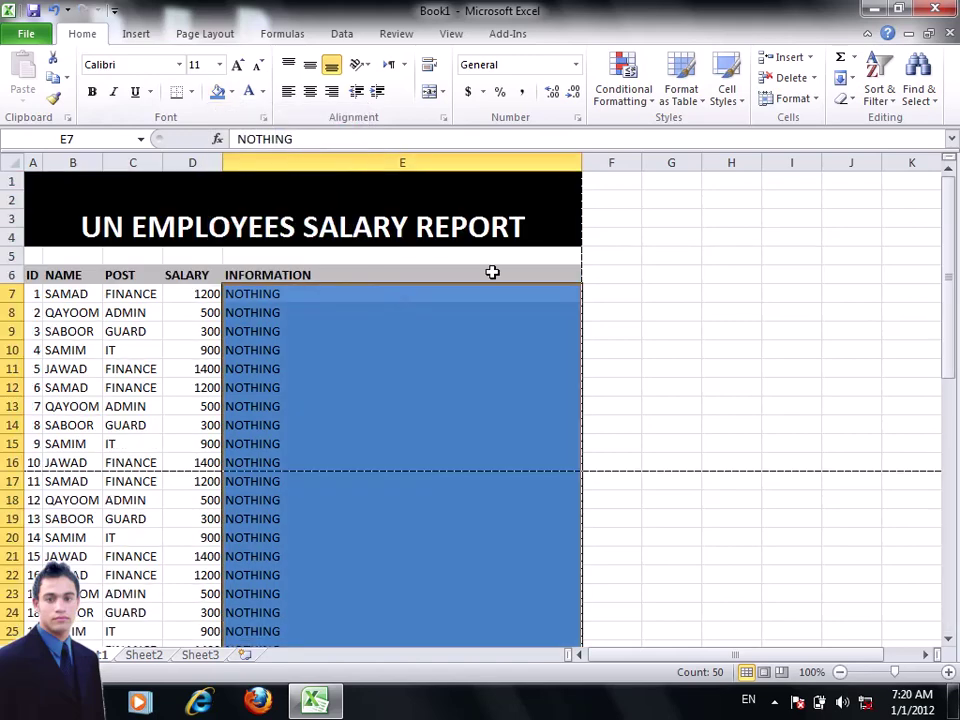
Fill the header row A6:E6 yellow
click(435, 272)
drag(435, 272, 32, 274)
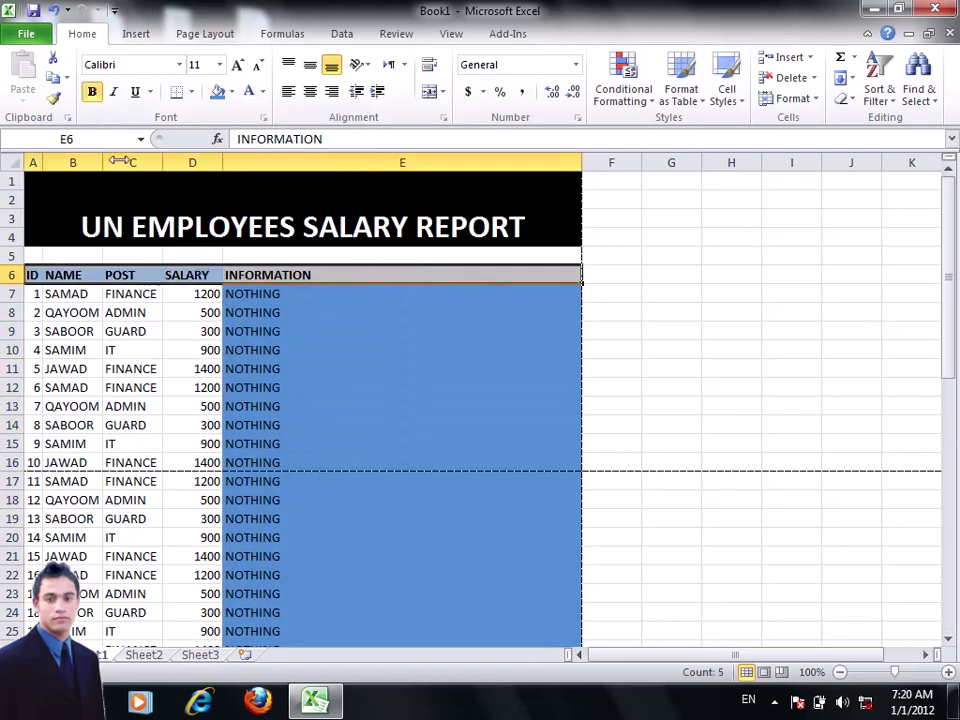
click(231, 91)
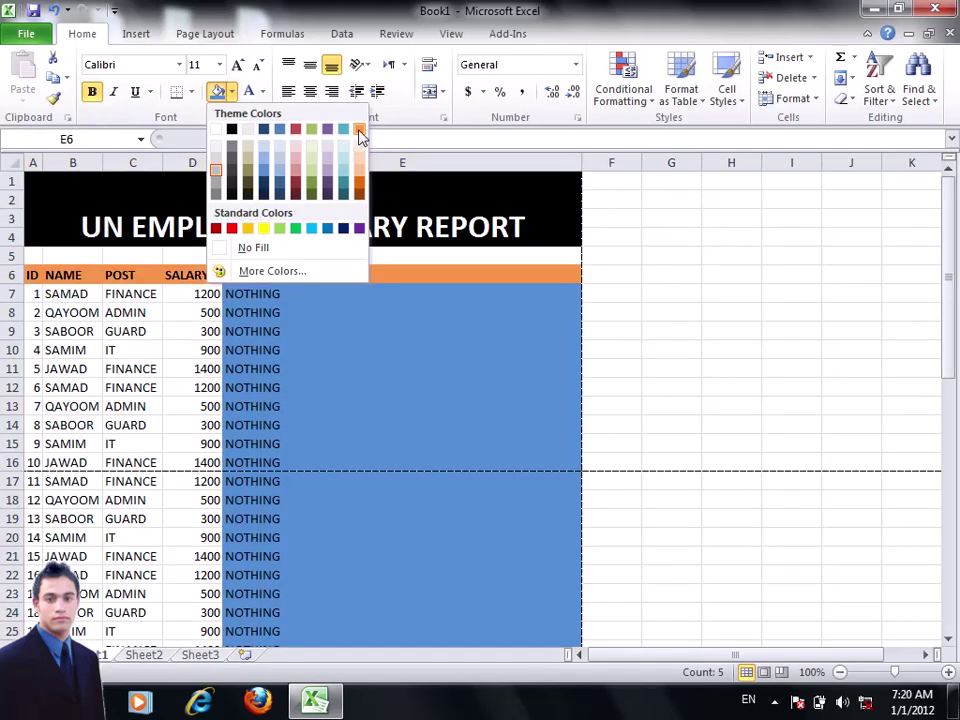
click(264, 229)
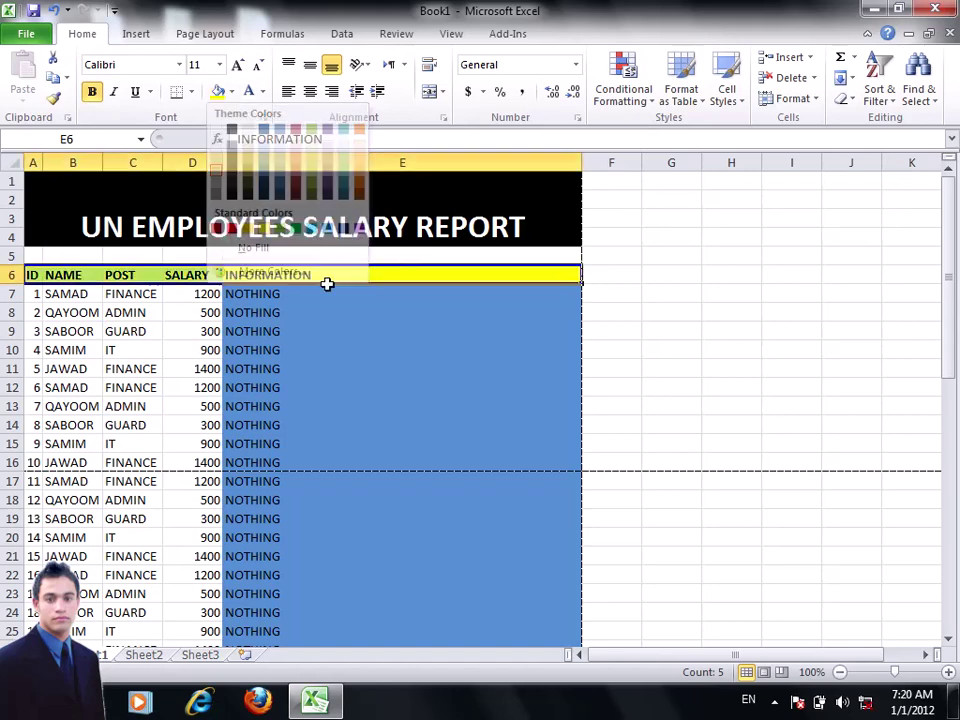
click(225, 331)
click(140, 331)
scroll(248, 235, down, 1)
scroll(248, 235, up, 1)
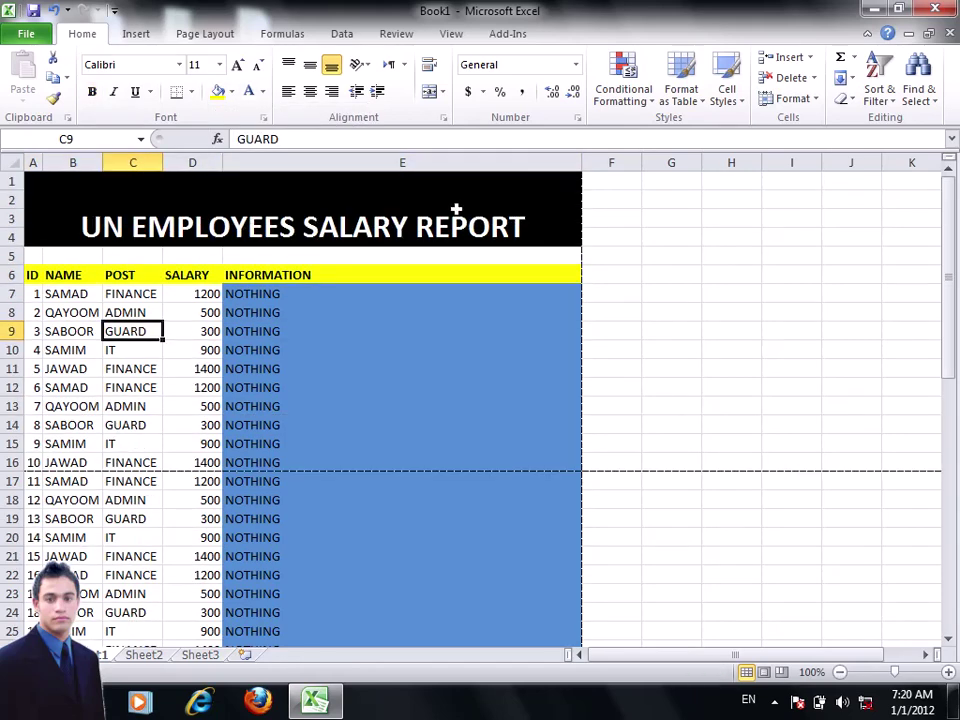
Preview the printout with the new blue and yellow fills, then return to the worksheet
click(218, 35)
click(22, 30)
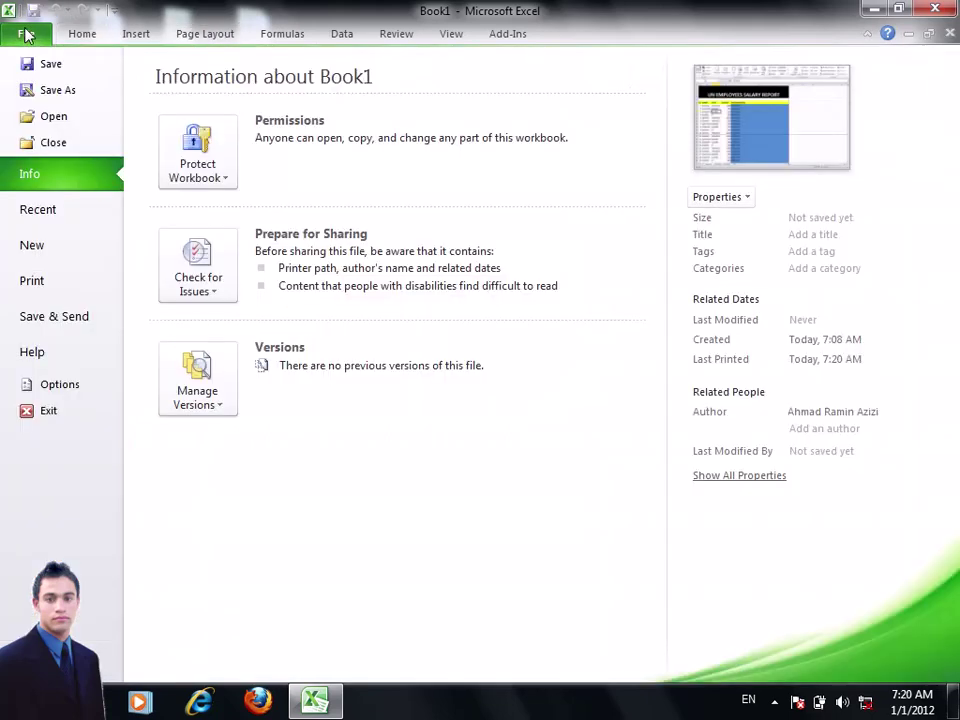
click(45, 284)
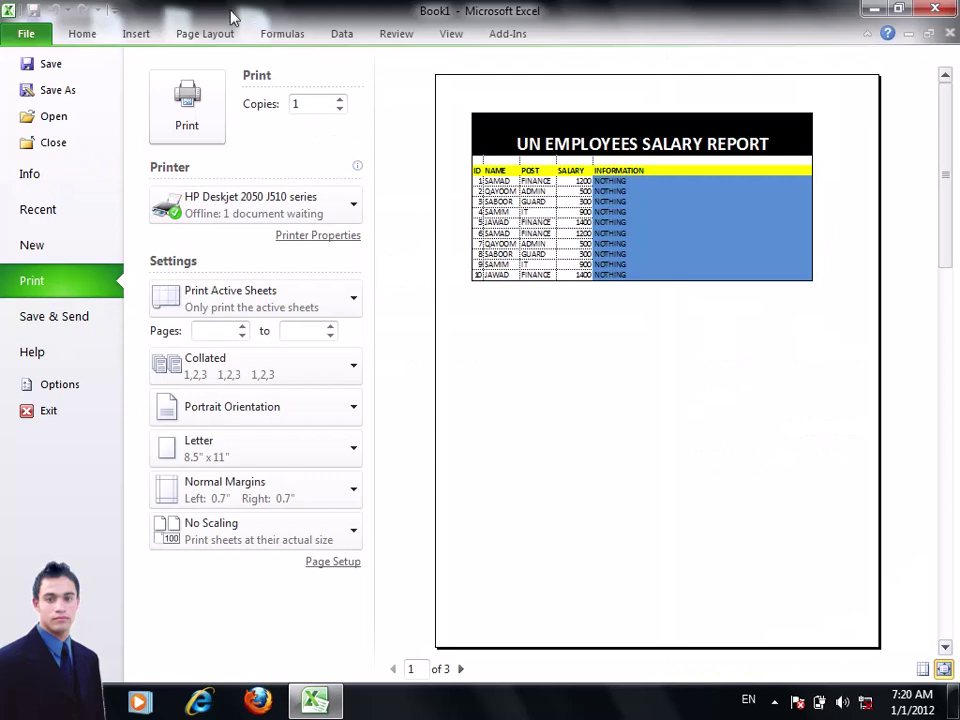
click(198, 33)
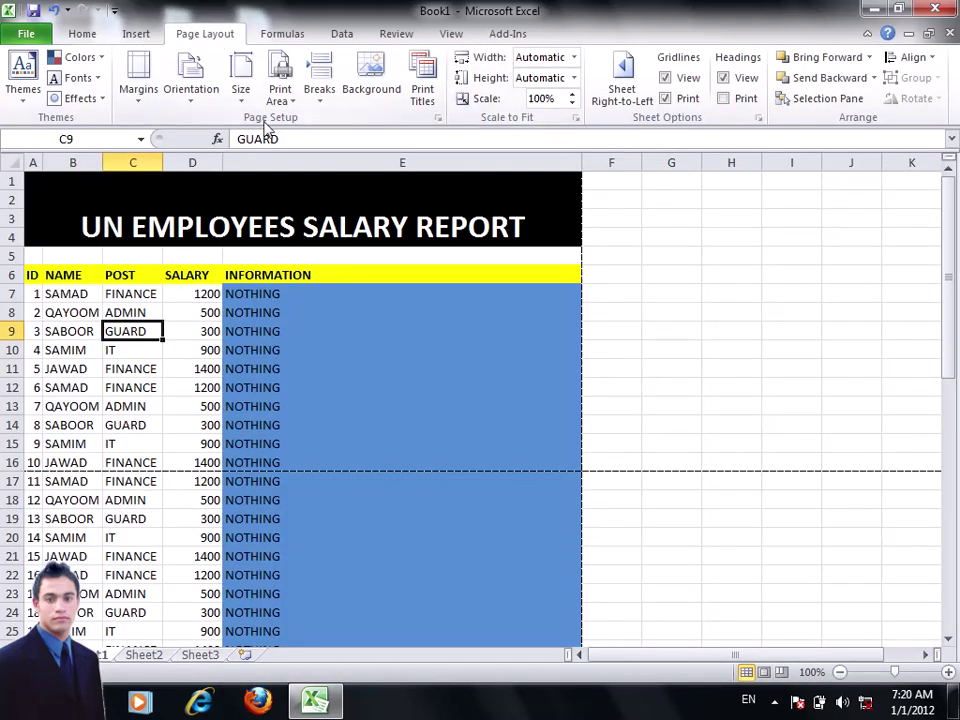
Enable Black and white printing on Page Setup's Sheet tab and check it in print preview
click(436, 118)
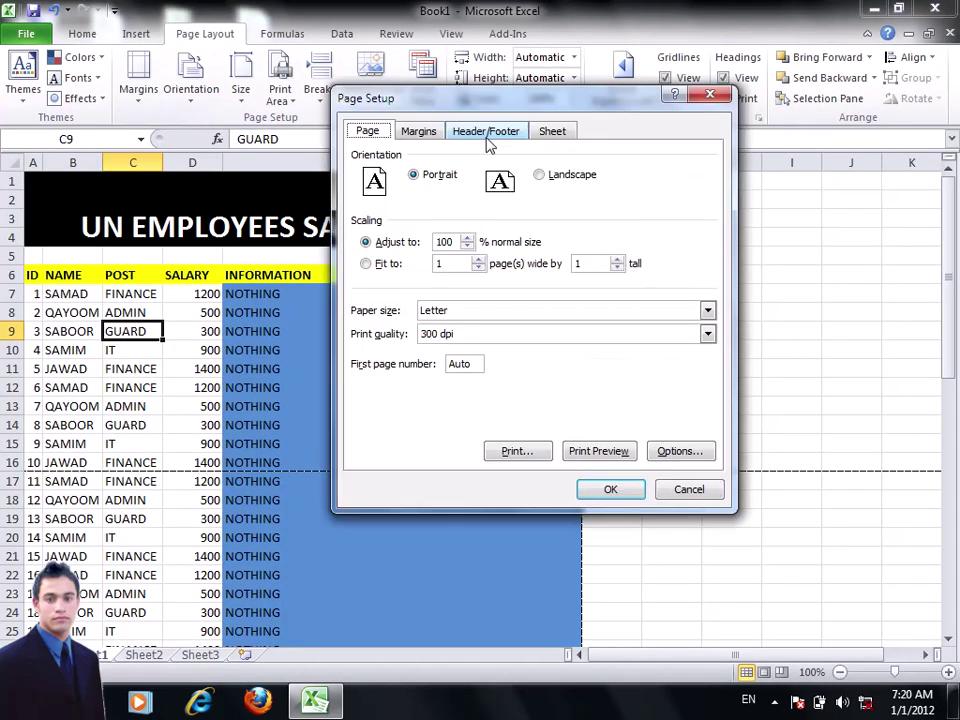
click(568, 136)
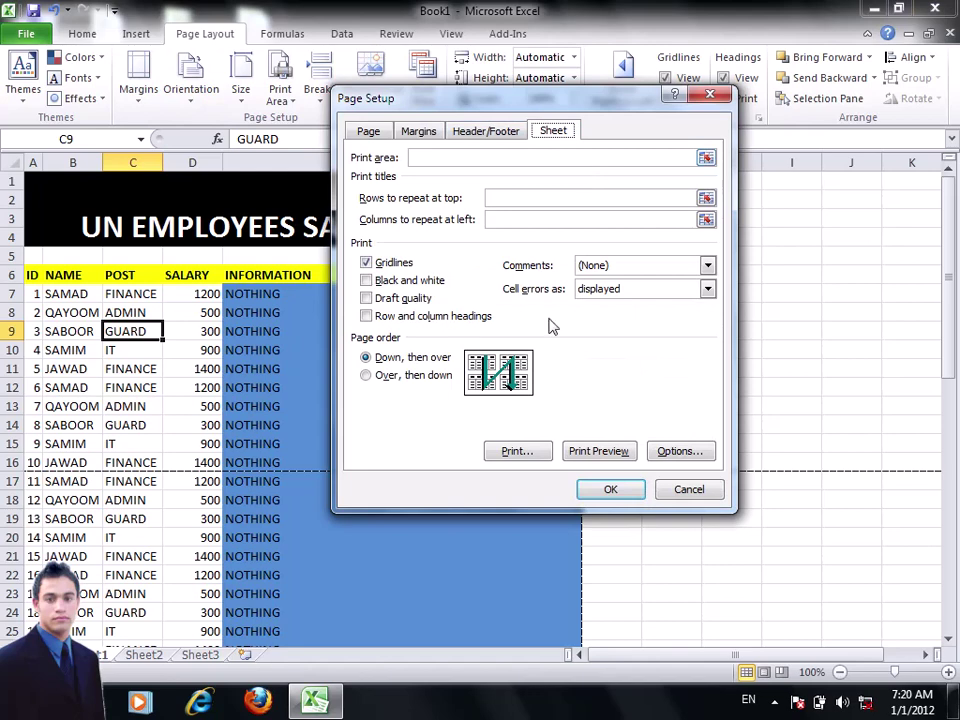
click(377, 281)
click(616, 488)
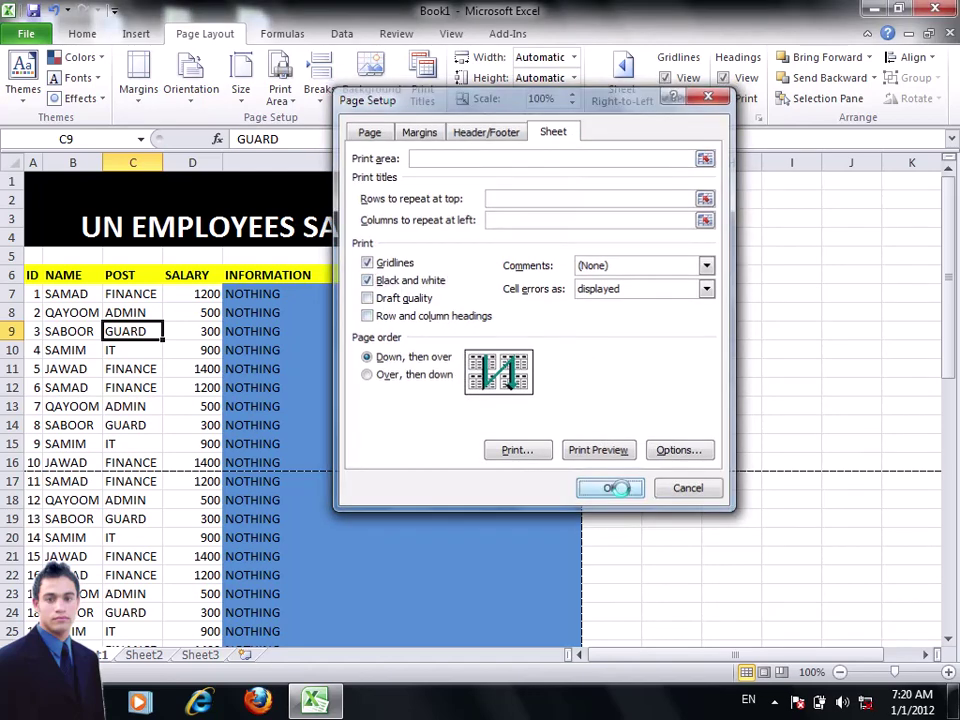
click(26, 33)
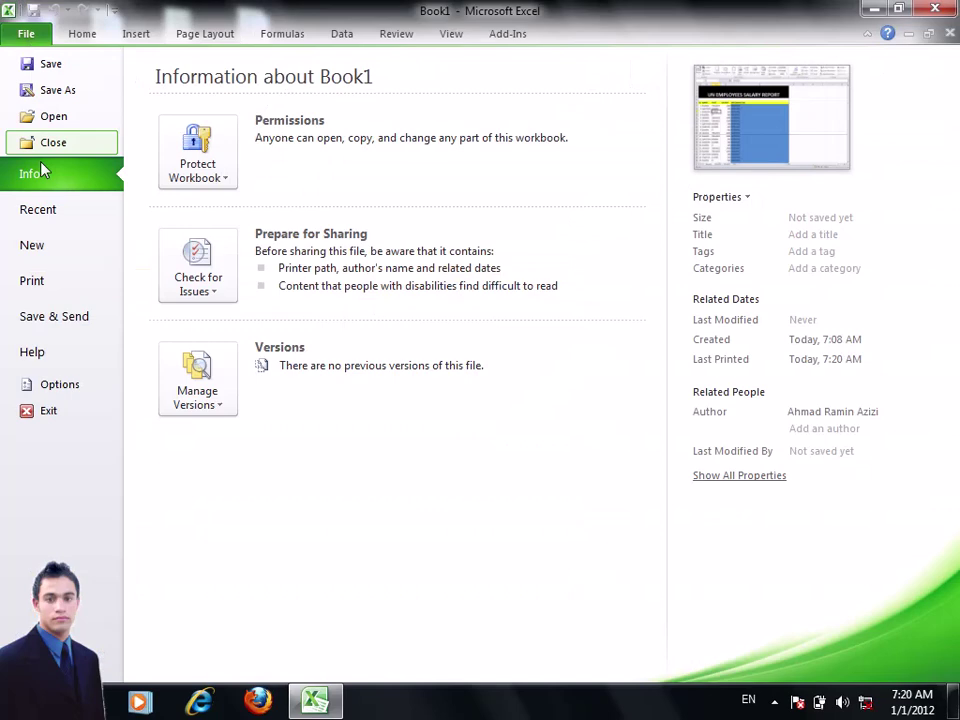
click(44, 288)
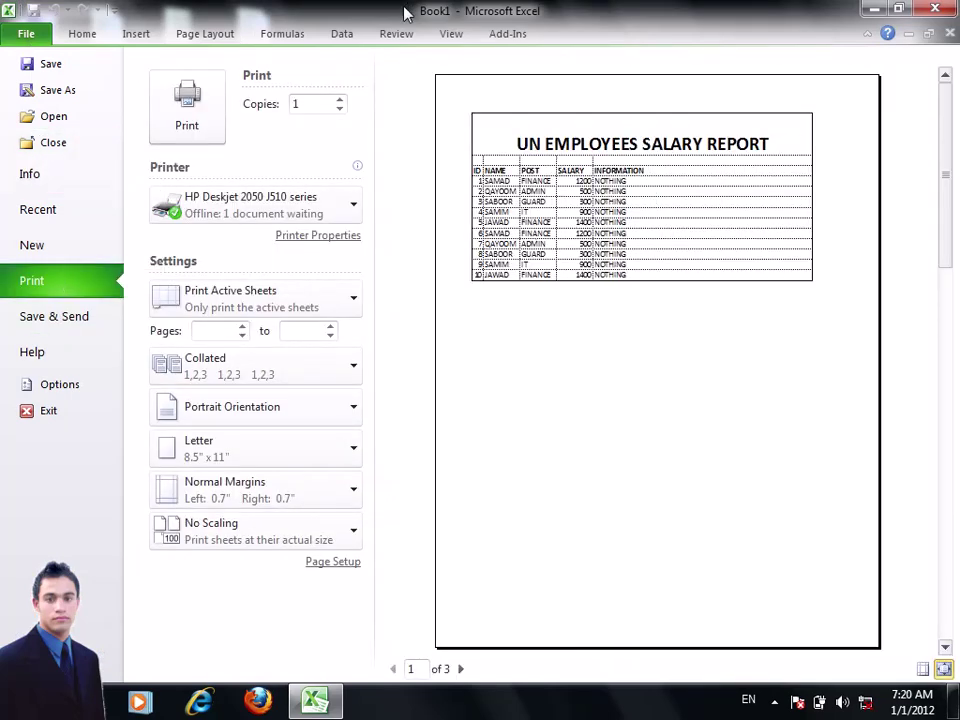
click(204, 36)
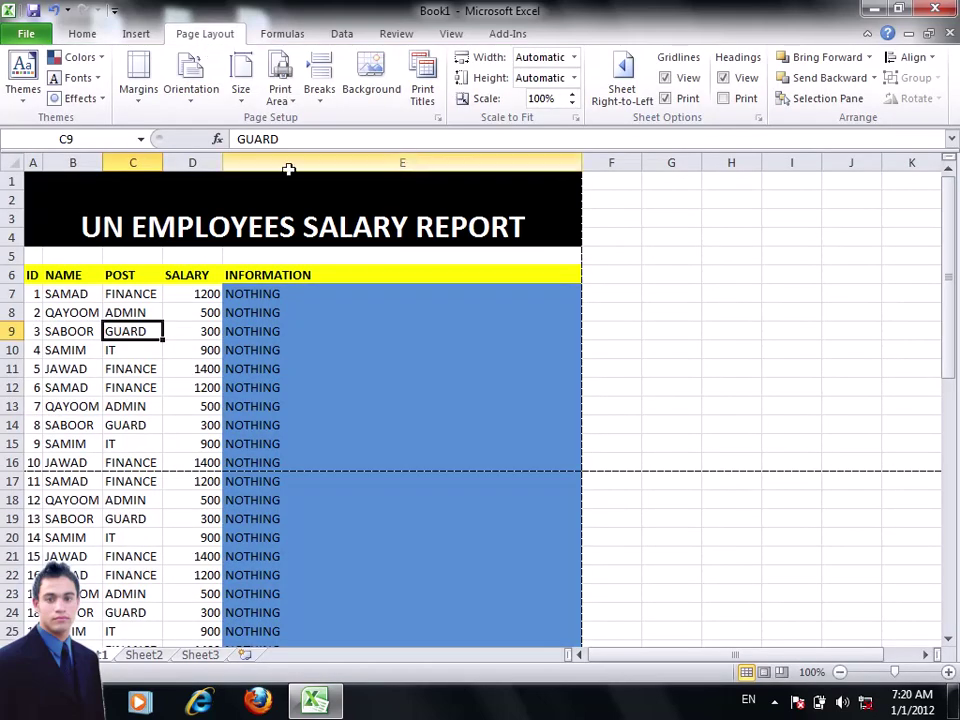
Swap Black and white for Draft quality on Page Setup's Sheet tab and preview the result
click(437, 118)
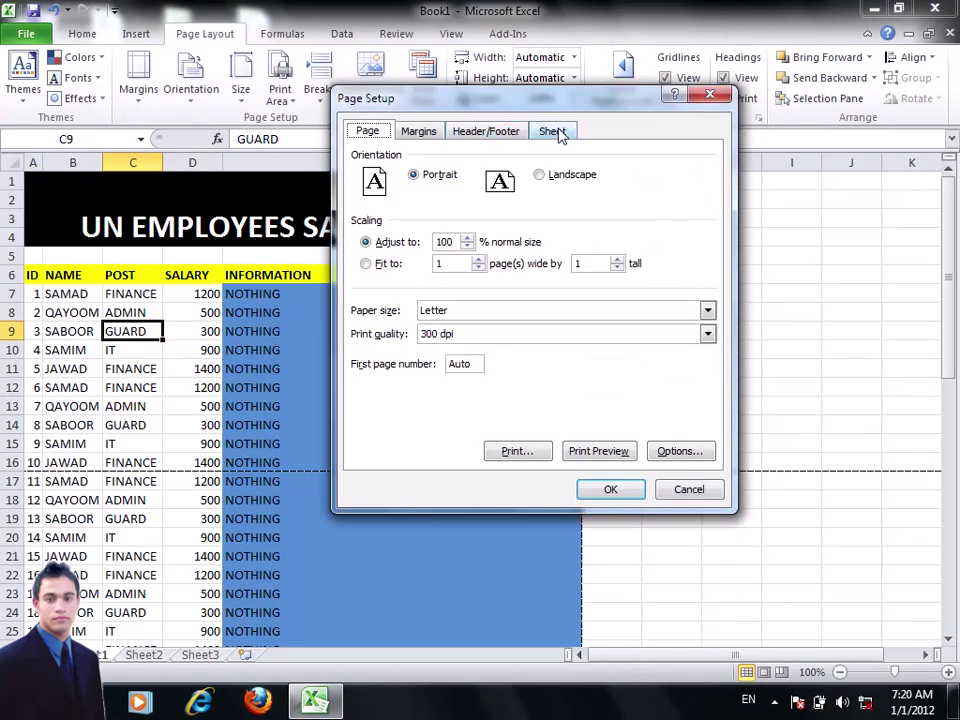
click(556, 132)
click(420, 280)
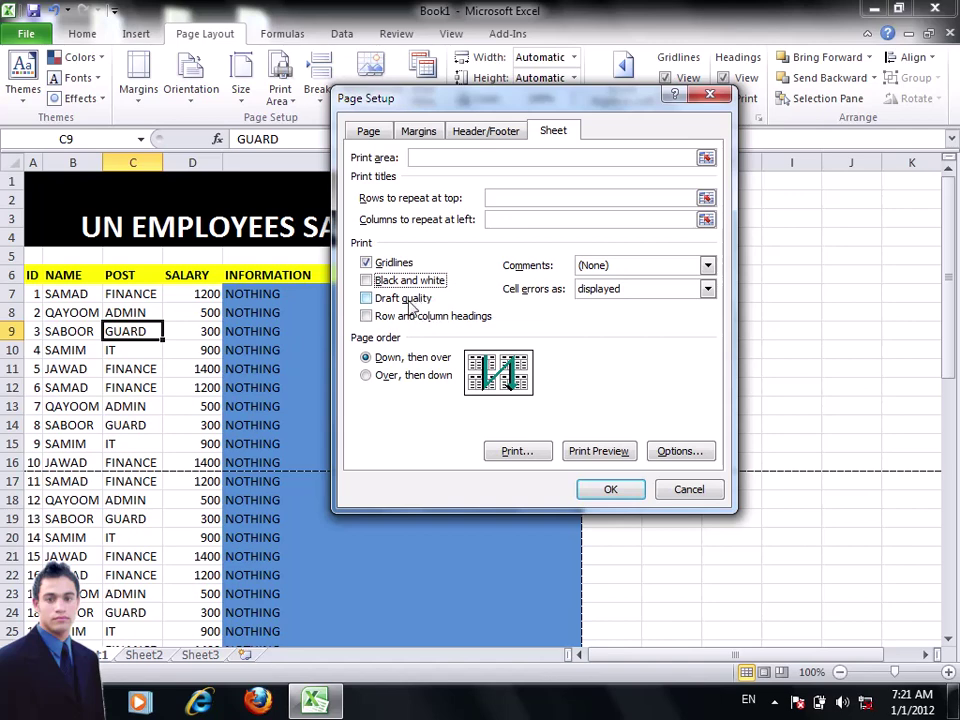
click(410, 302)
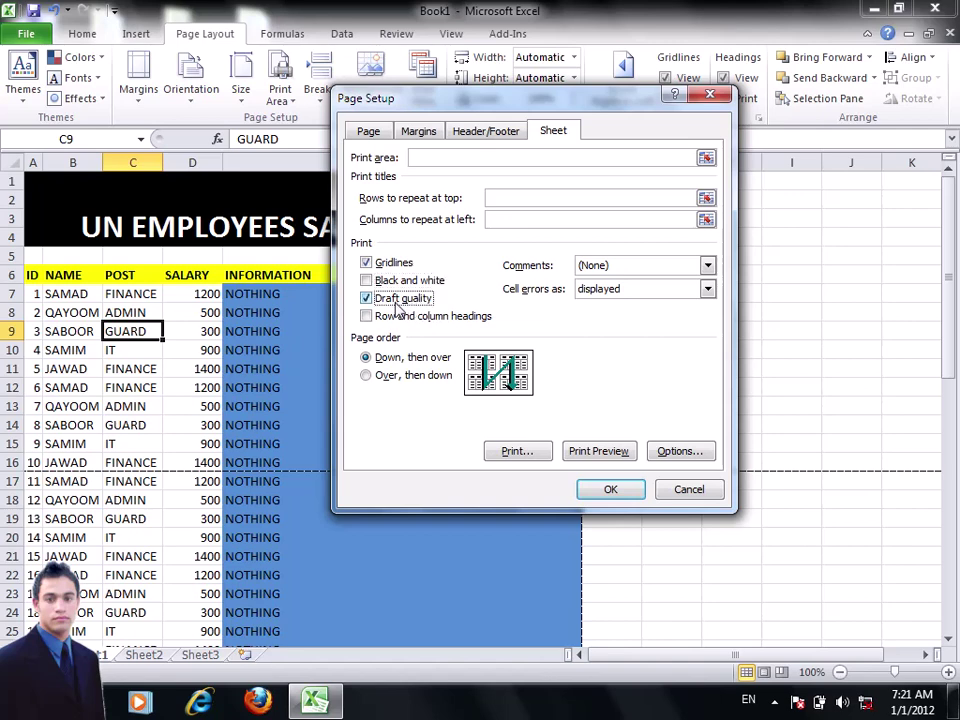
click(598, 451)
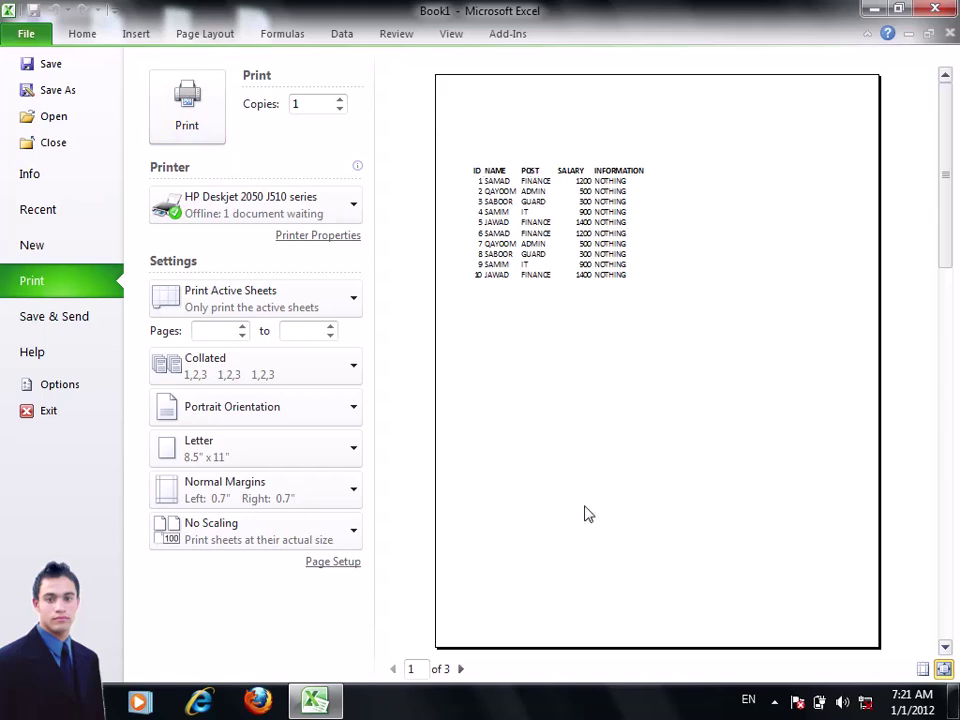
click(205, 34)
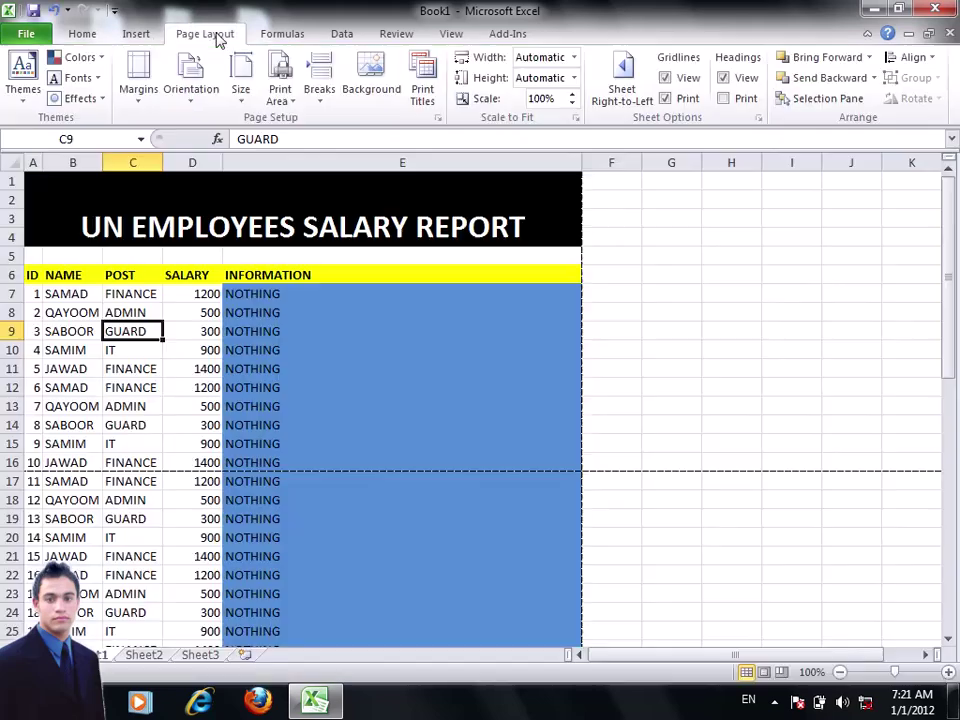
Leave Black and white and Draft quality both unchecked on Page Setup's Sheet tab and click OK
click(438, 118)
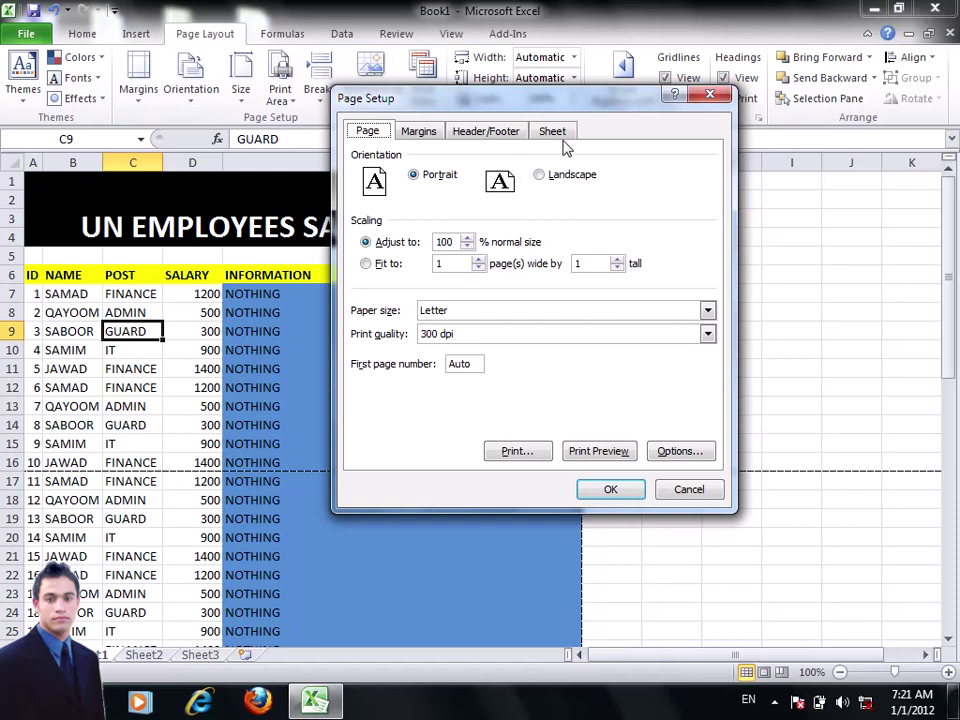
click(555, 131)
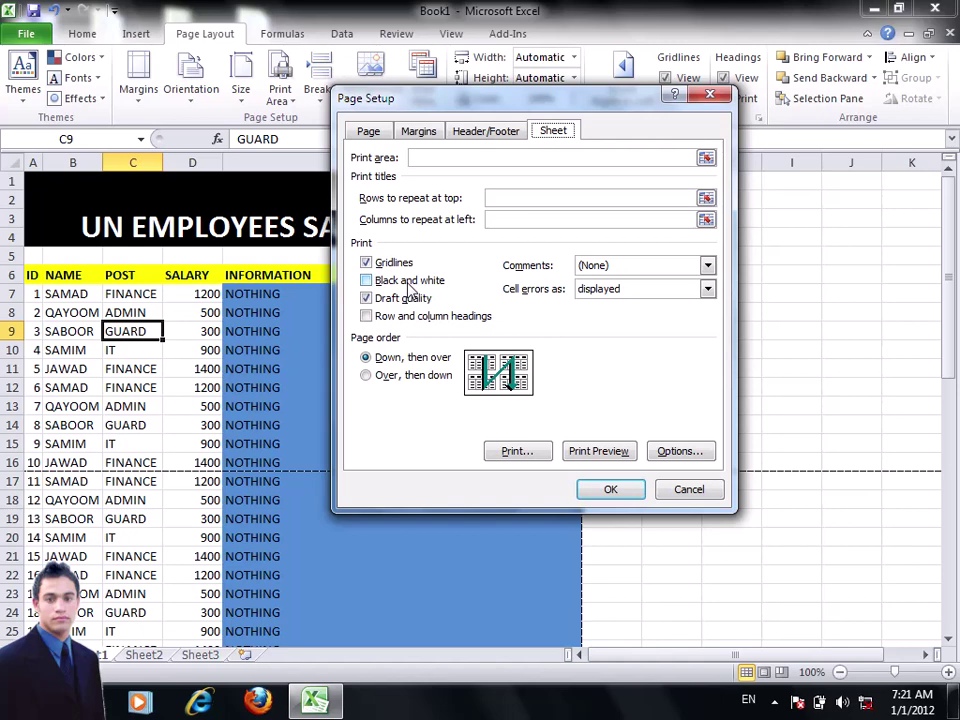
click(410, 284)
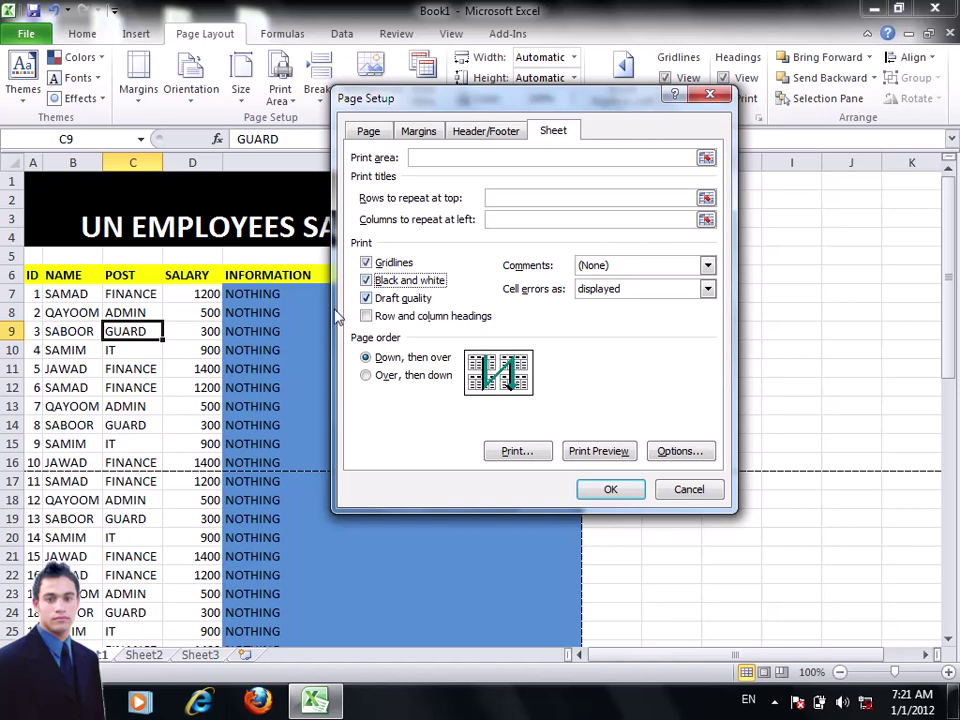
click(409, 283)
click(415, 300)
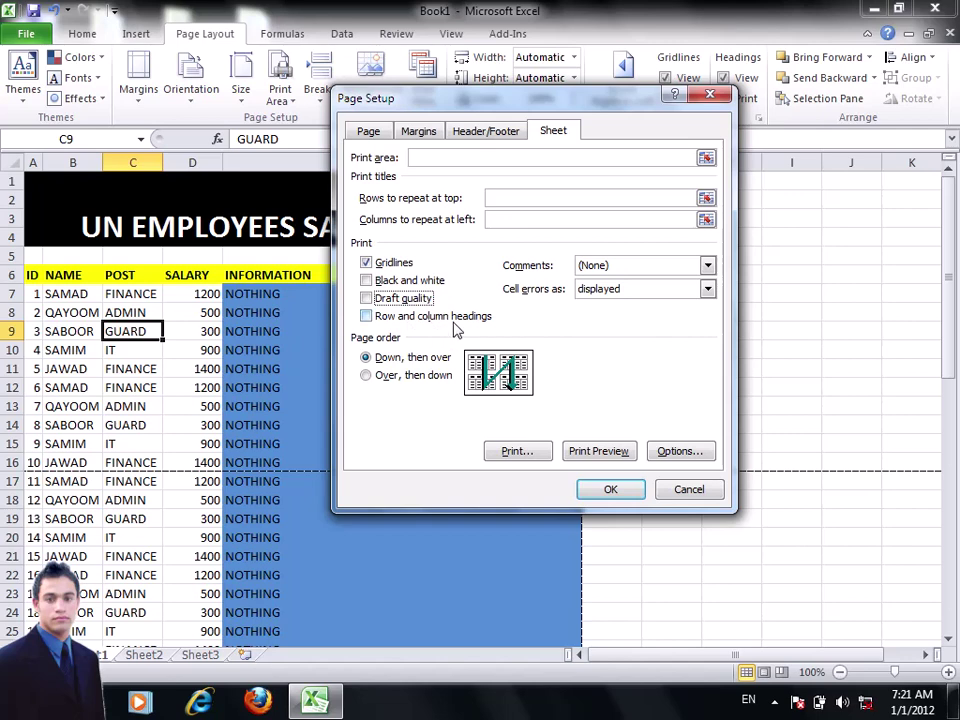
click(612, 492)
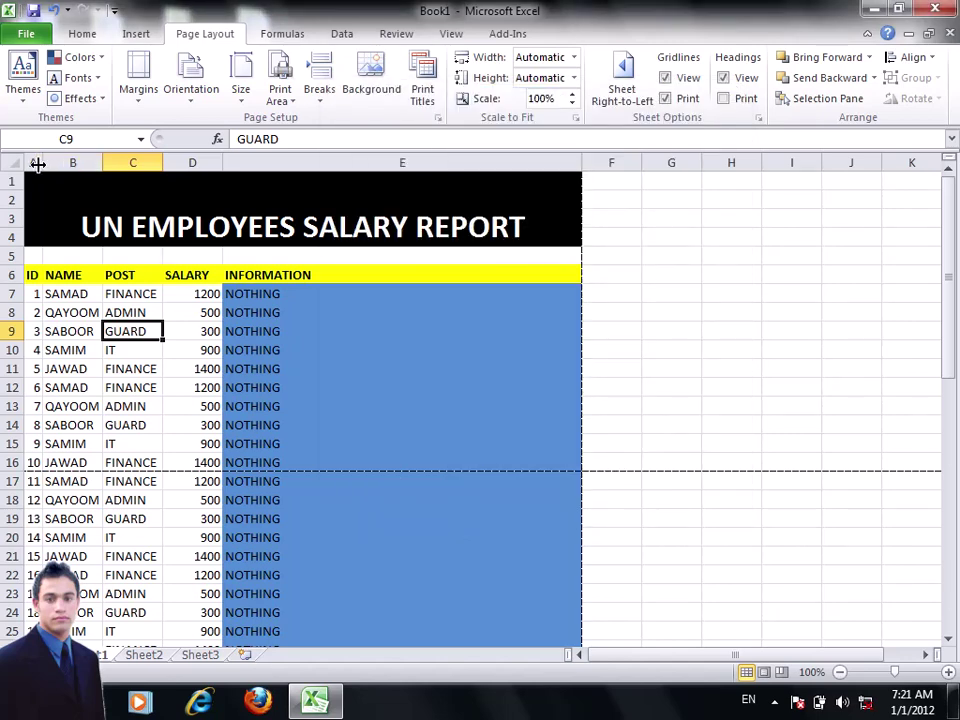
Select columns A–D, rows 1–3, then columns B–C and cell E12 of the report
click(34, 162)
click(87, 162)
click(133, 162)
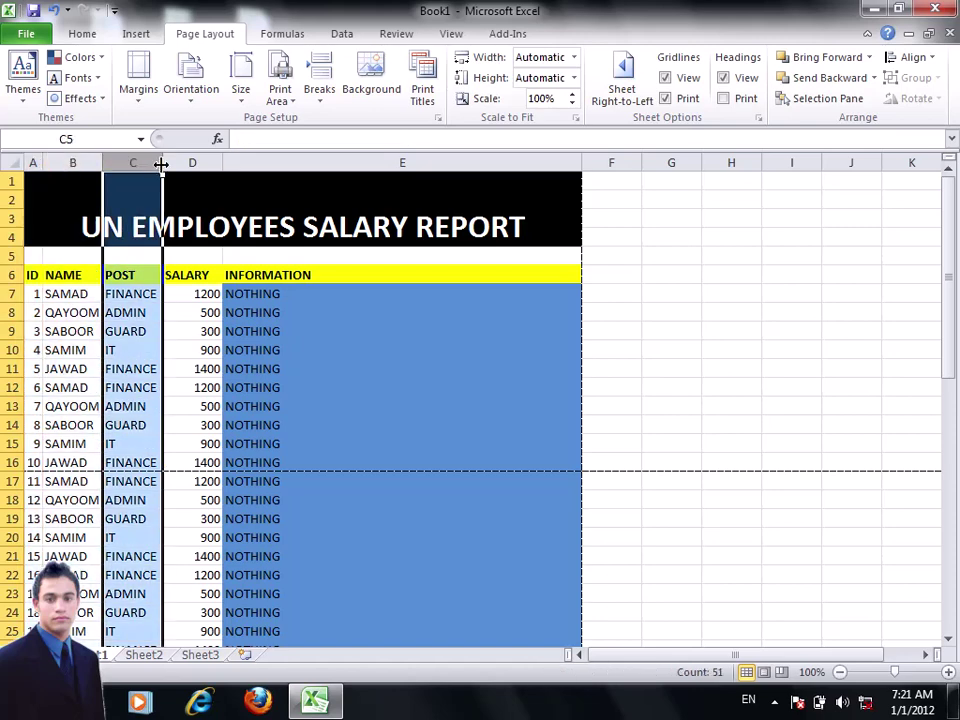
click(190, 162)
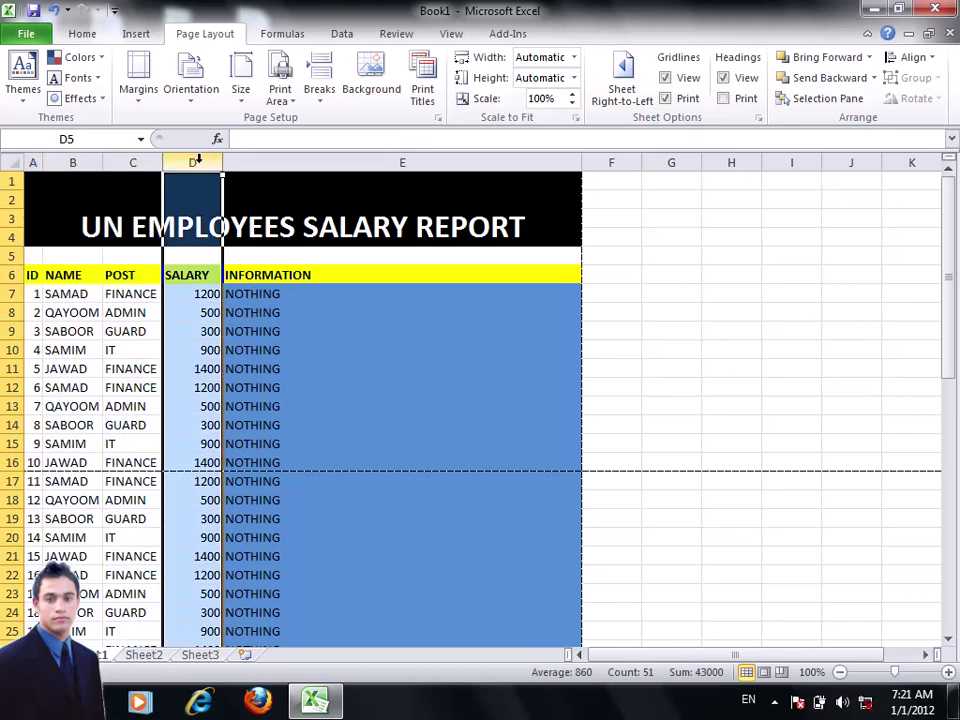
click(8, 182)
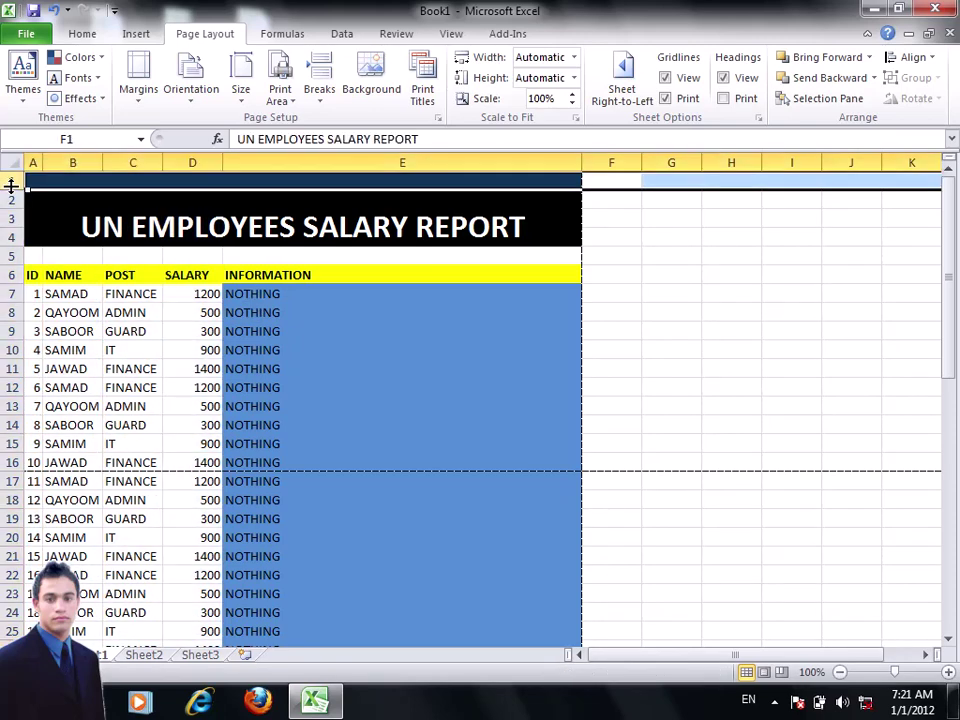
click(8, 200)
click(8, 218)
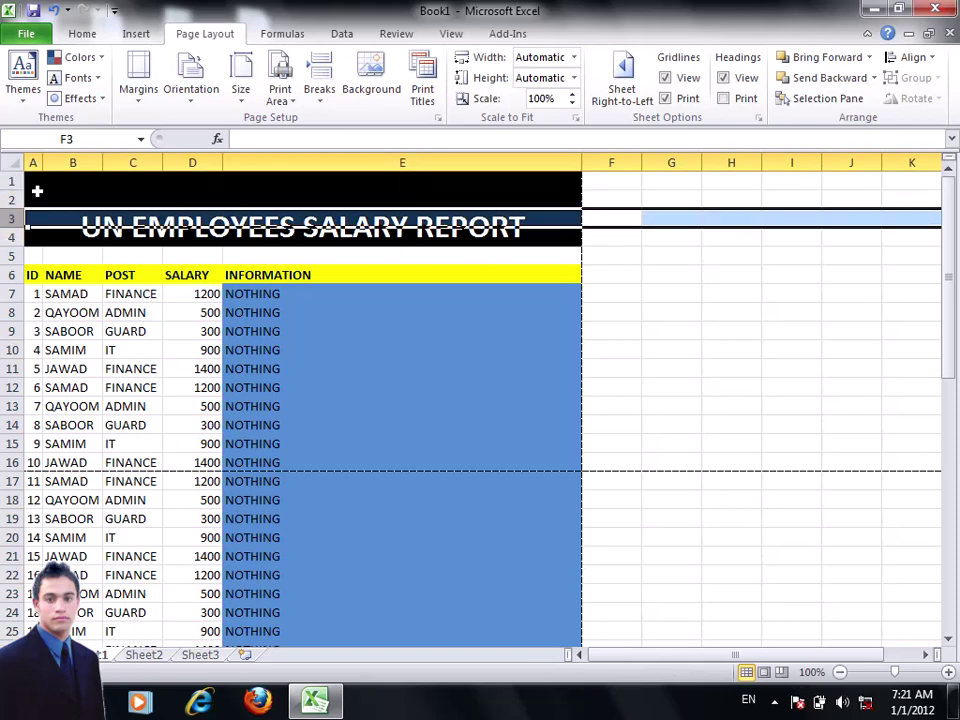
click(72, 162)
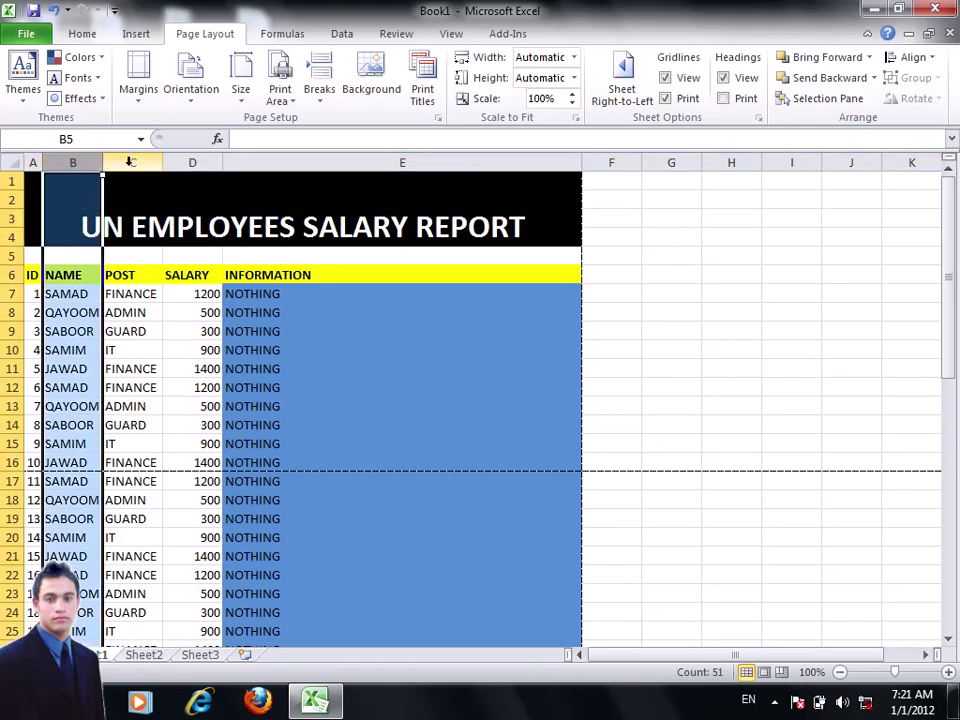
click(132, 162)
click(278, 380)
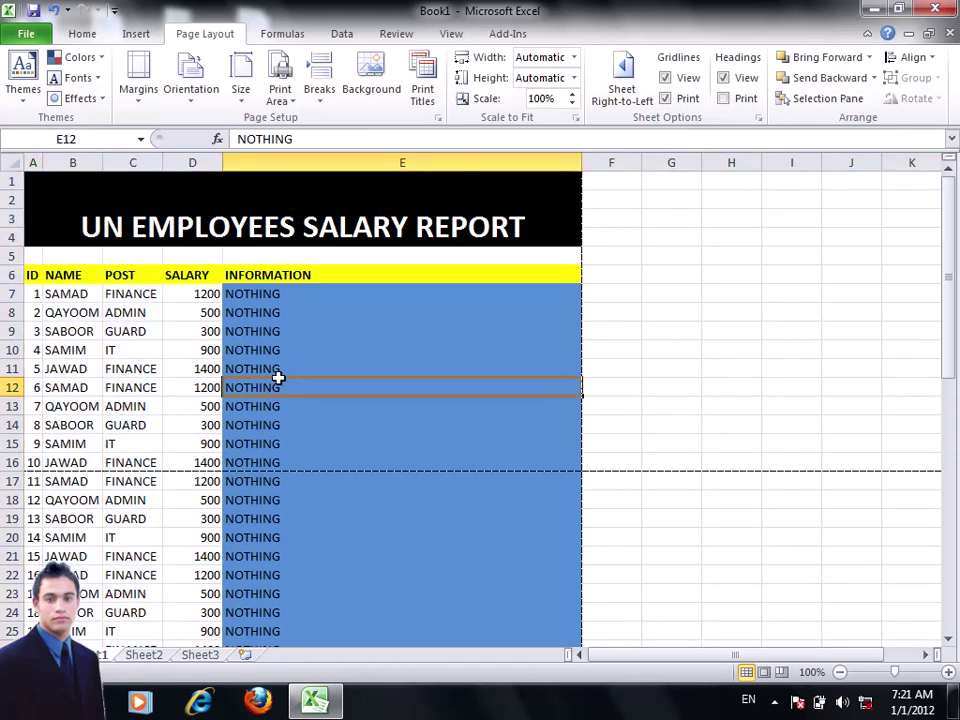
In the print preview's Page Setup, turn on printing of row and column headings
click(24, 34)
click(60, 284)
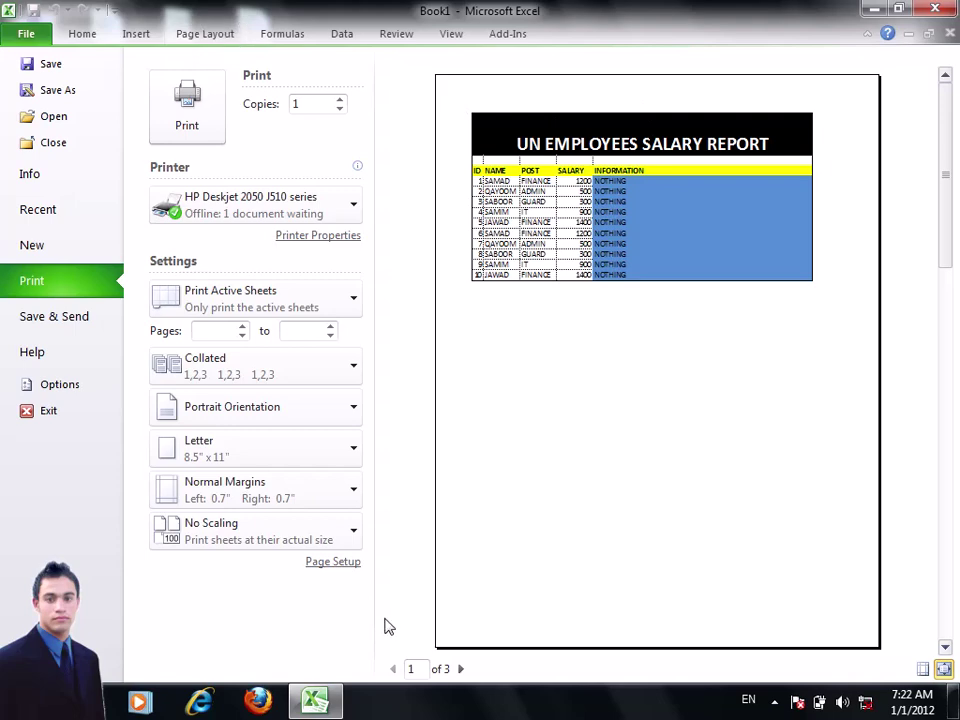
click(350, 563)
click(553, 132)
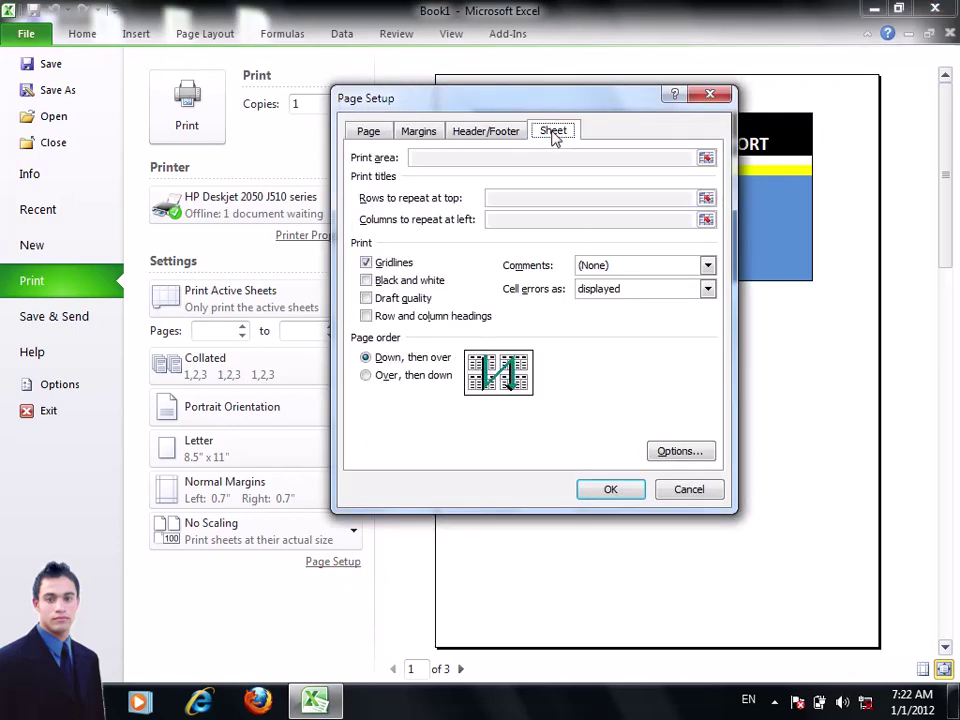
click(432, 318)
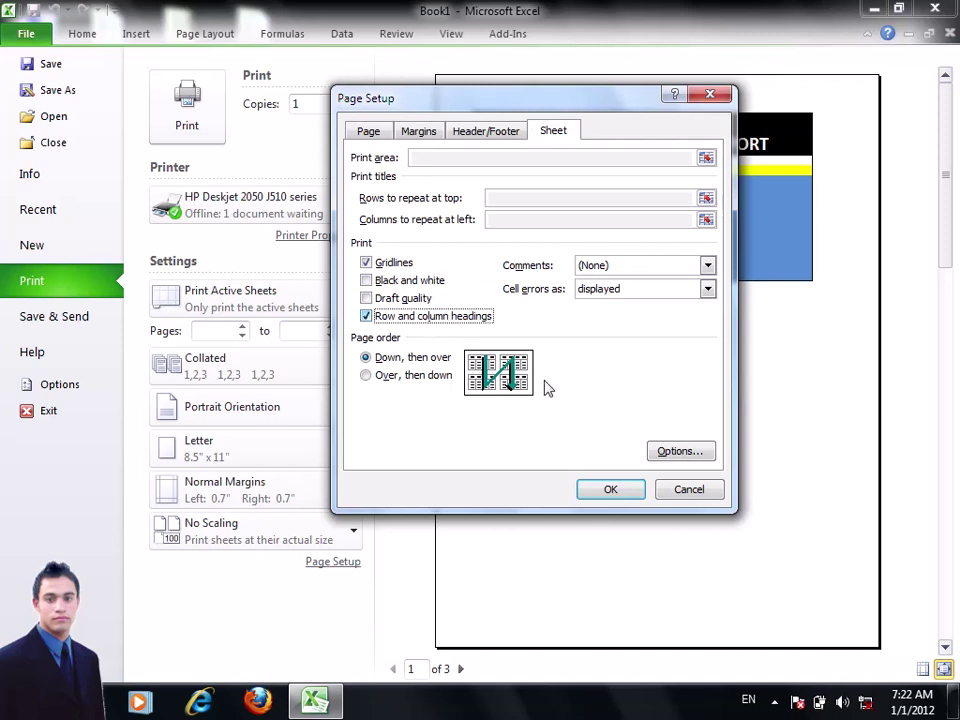
click(595, 492)
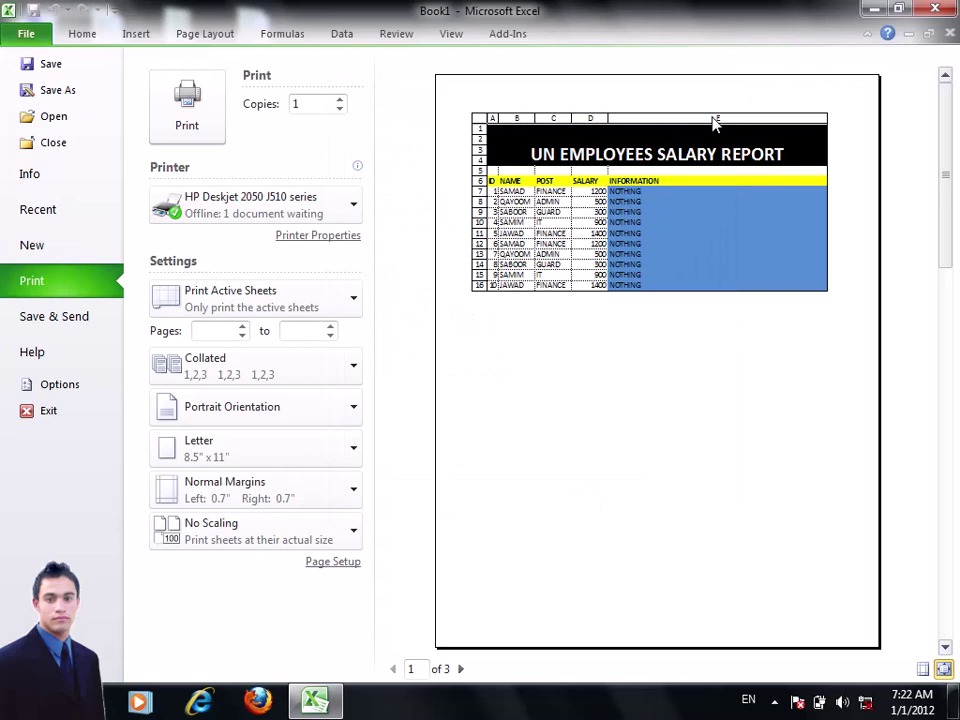
On preview page 2 of 3, switch row and column headings printing back off
click(461, 668)
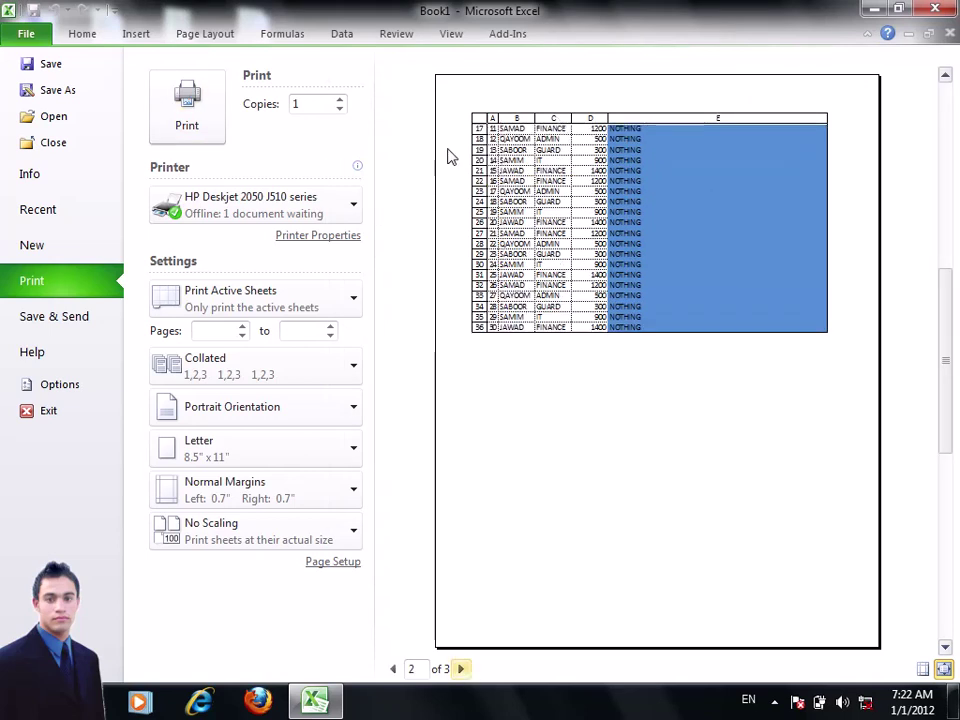
click(334, 562)
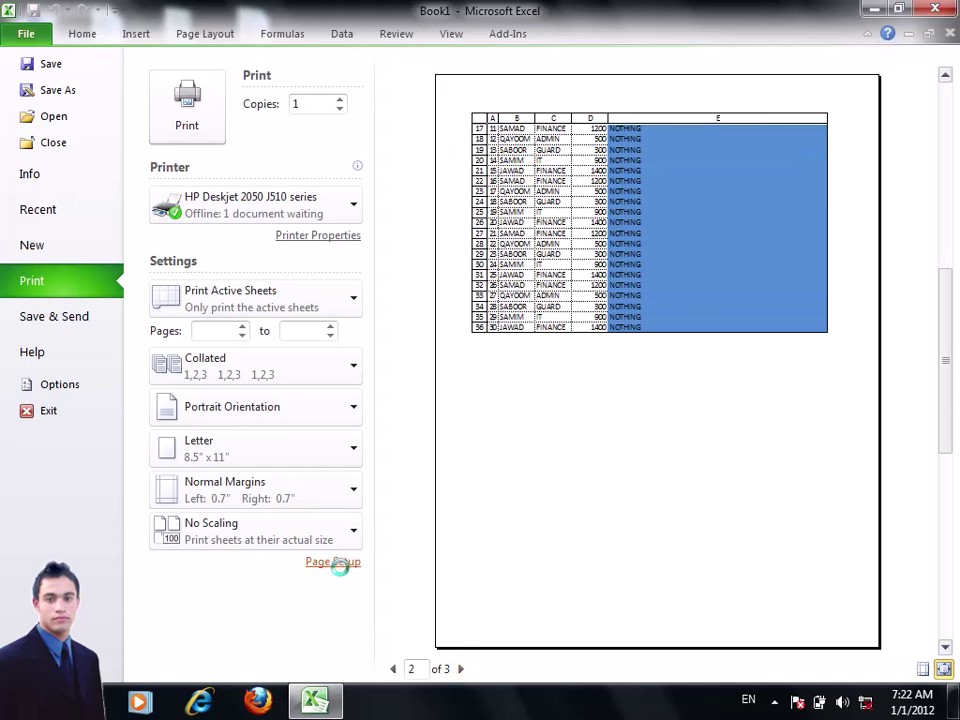
click(553, 132)
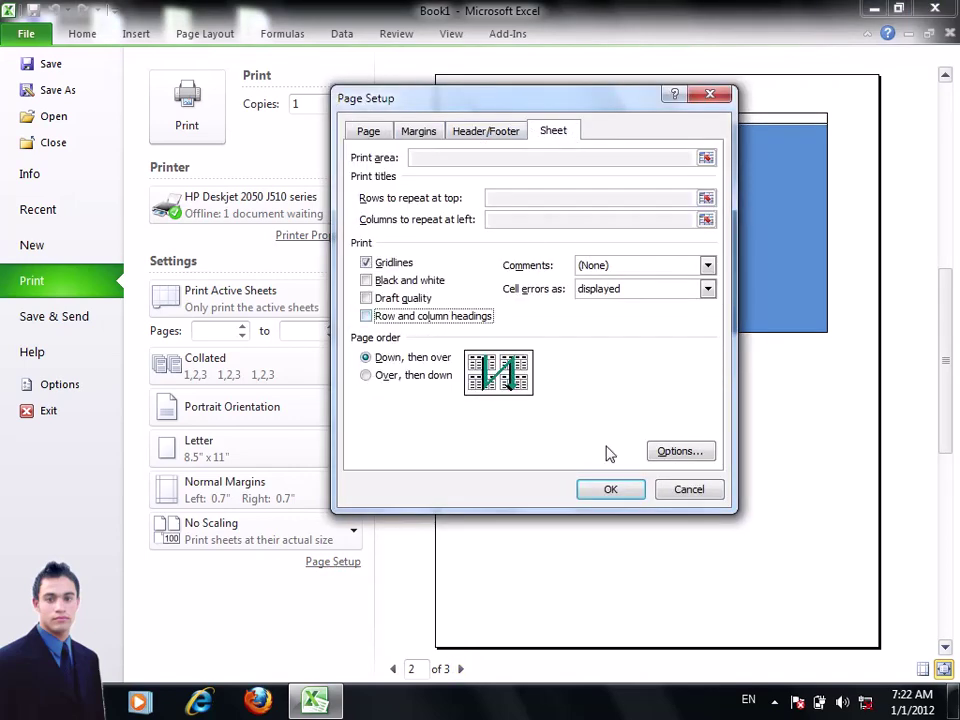
click(611, 490)
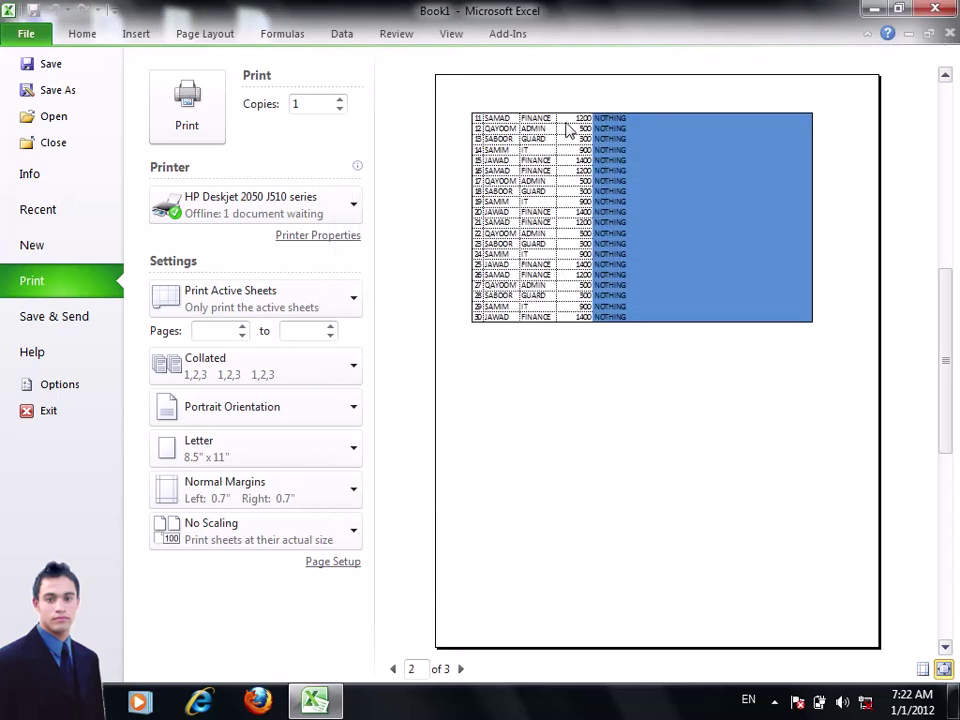
Return from print preview to the worksheet and select an empty cell below the table
click(85, 42)
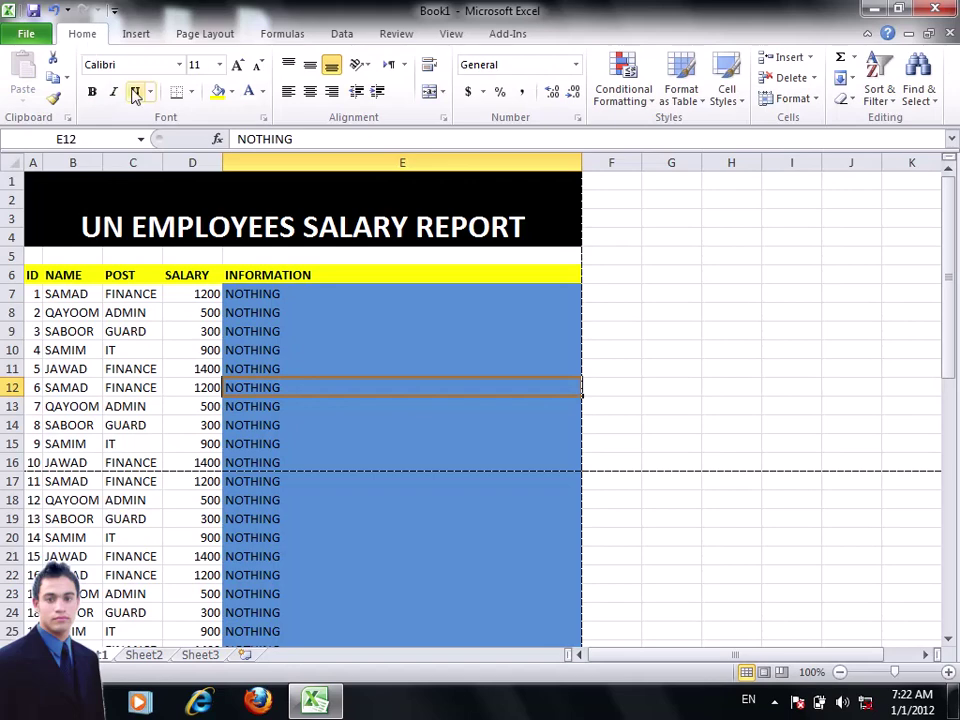
scroll(180, 192, down, 2)
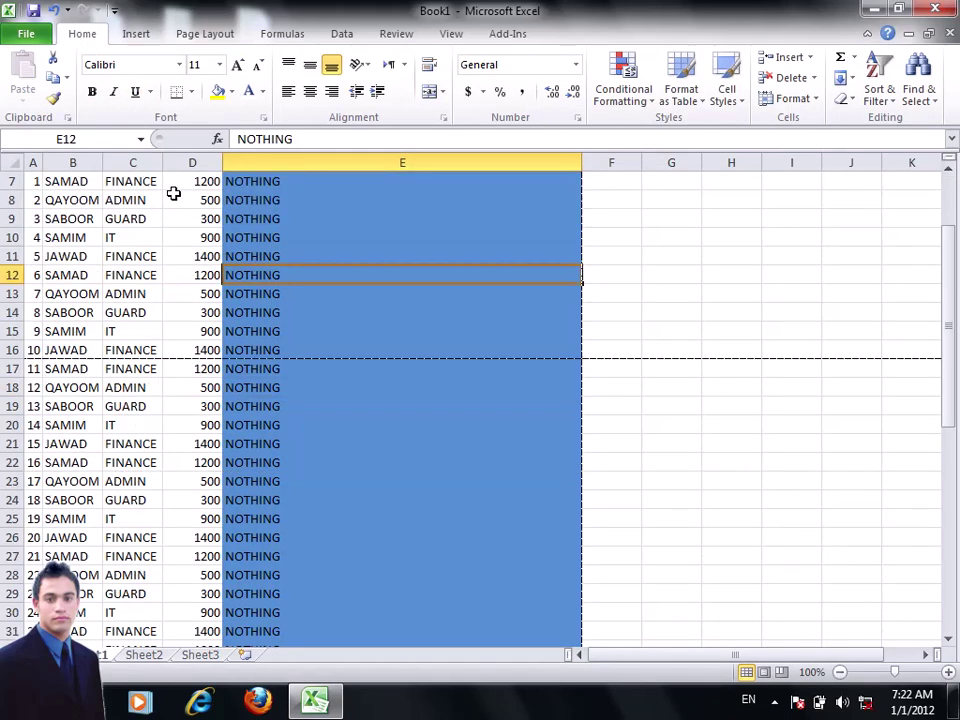
scroll(190, 200, down, 3)
scroll(230, 218, up, 2)
scroll(300, 235, down, 4)
scroll(313, 245, down, 5)
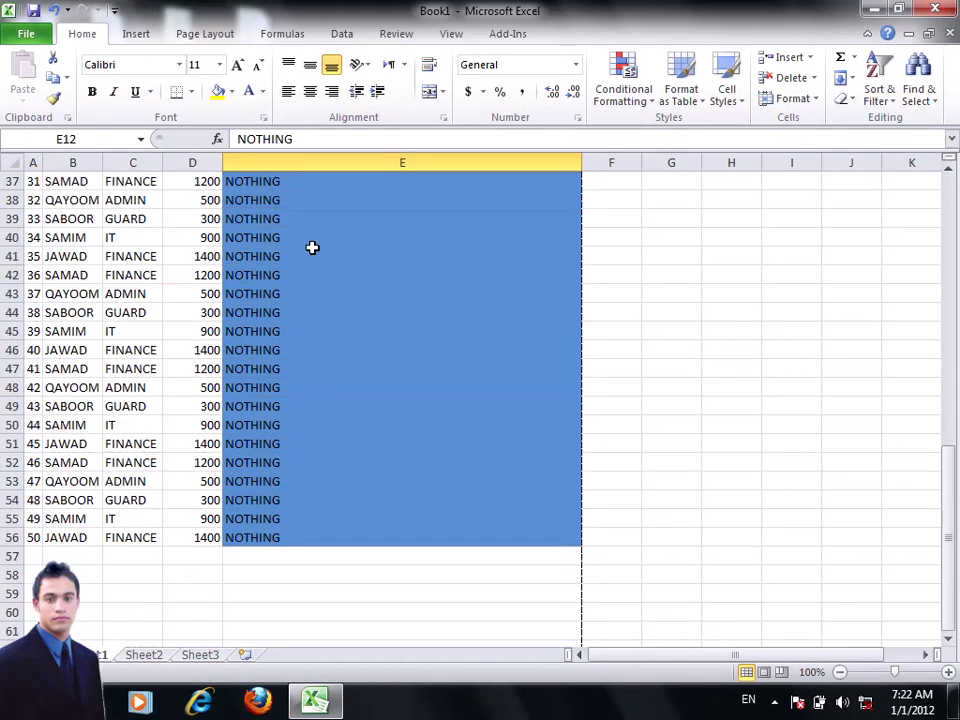
scroll(313, 252, down, 4)
click(306, 386)
Open the Page Layout Page Setup Sheet options and cancel without changes
click(210, 33)
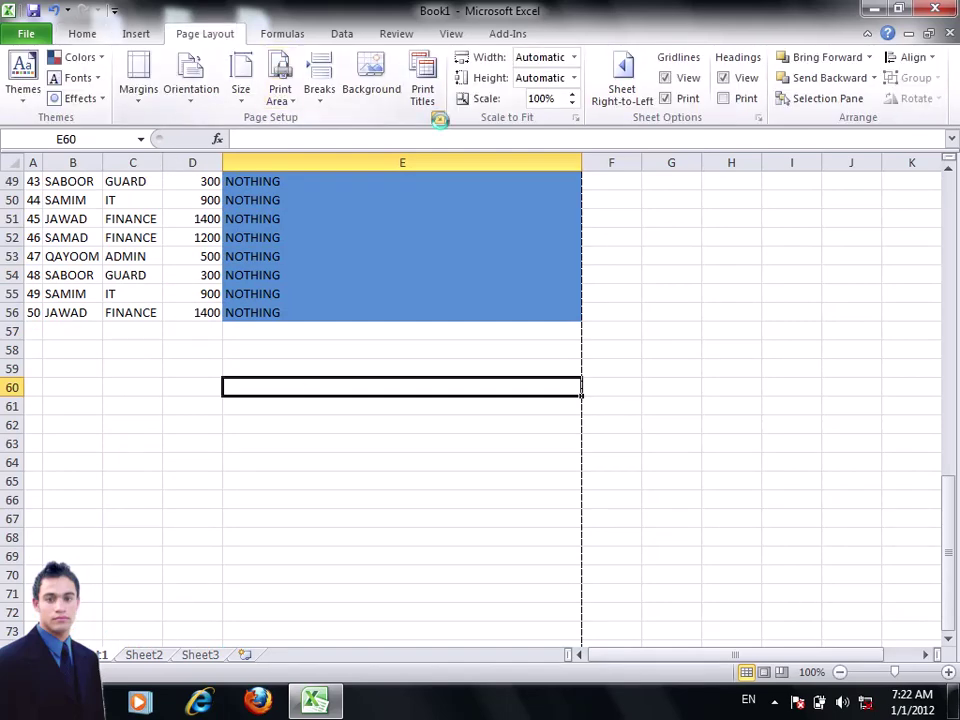
click(437, 118)
click(550, 134)
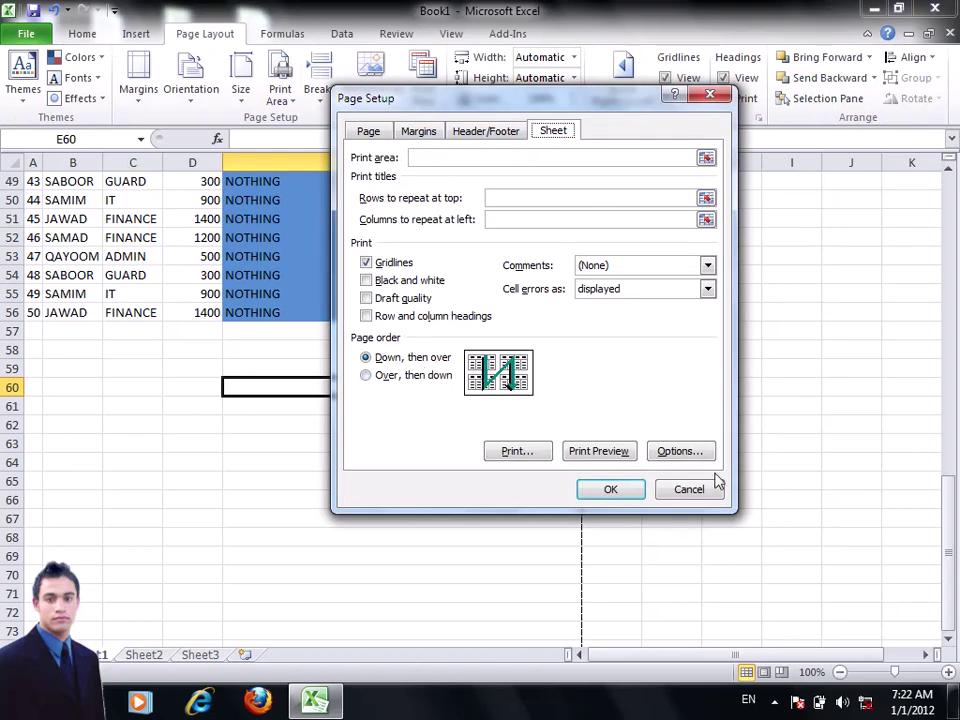
click(686, 490)
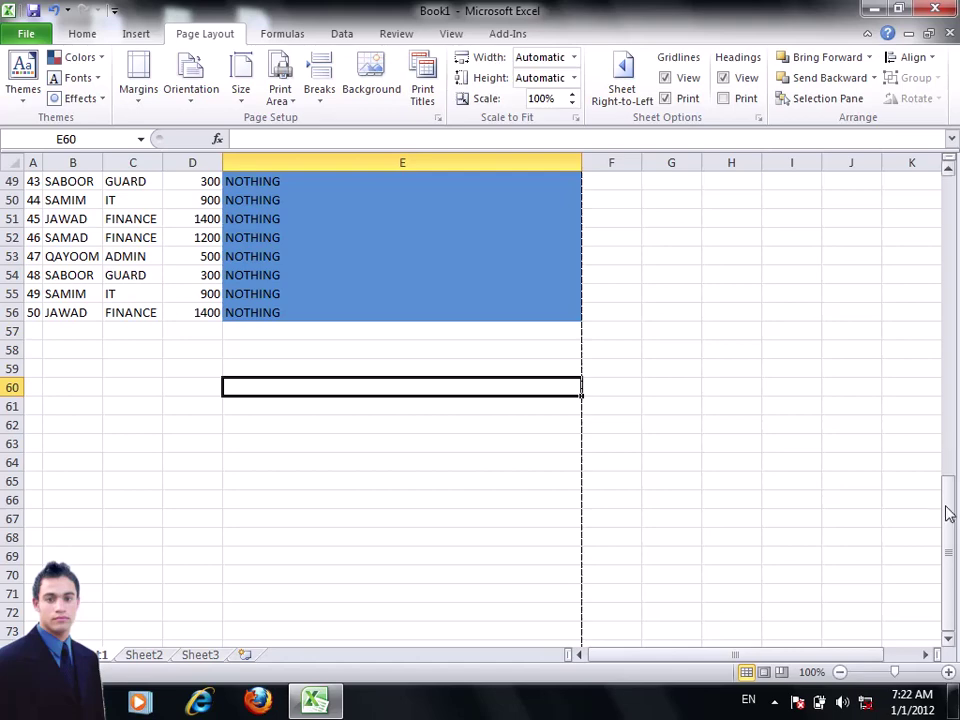
Back at the top, select the title through row 28, column I, D11, title to row 20, and F1:J9
drag(947, 512, 885, 169)
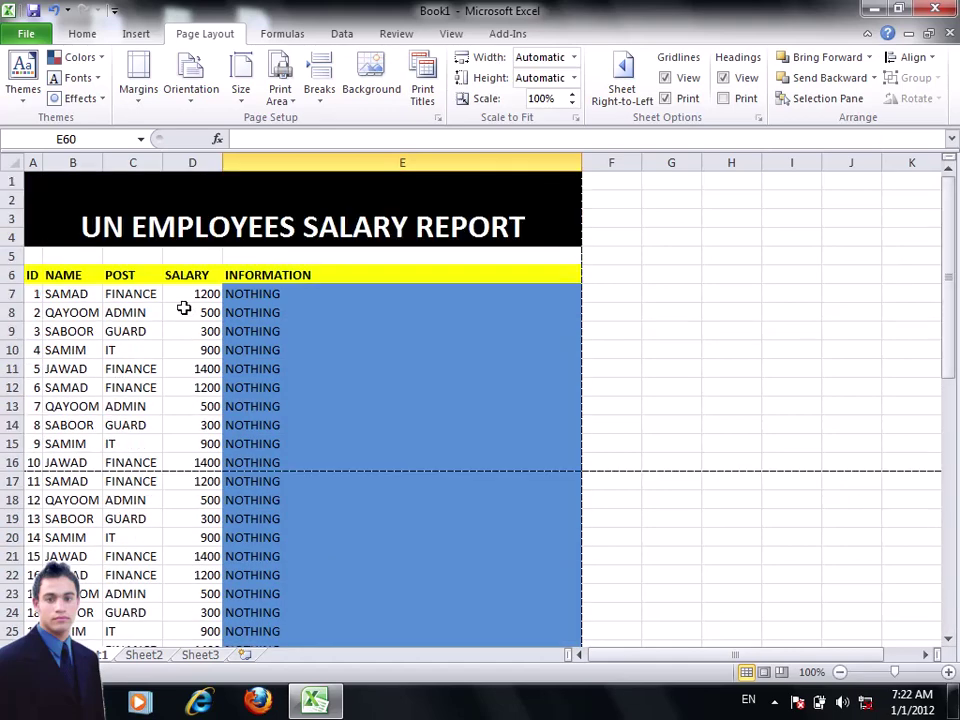
drag(287, 199, 279, 673)
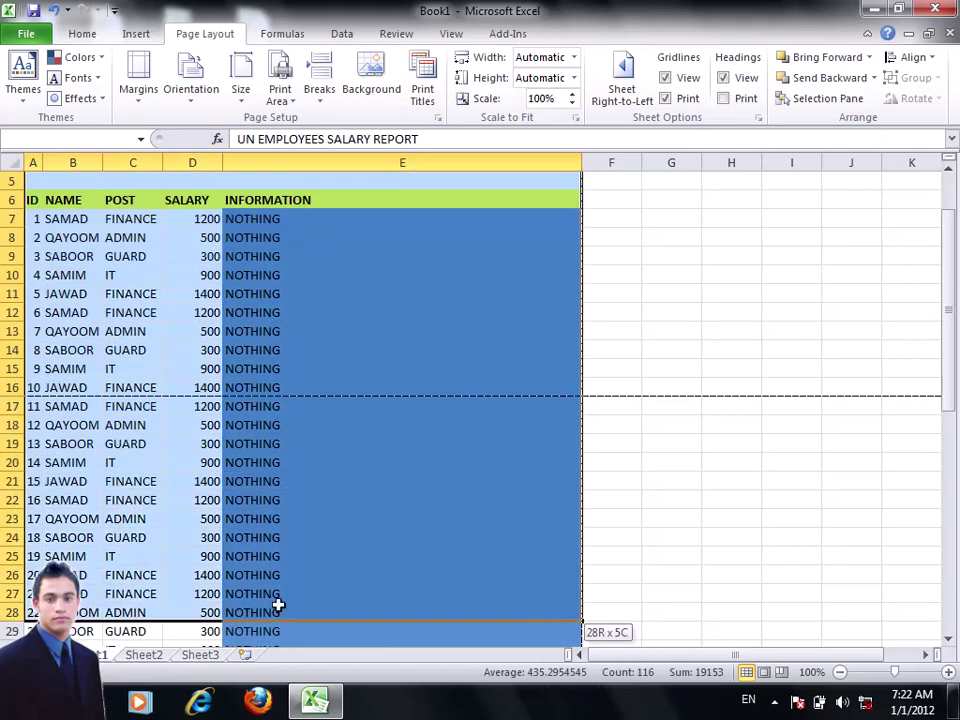
scroll(306, 537, down, 2)
scroll(296, 534, down, 5)
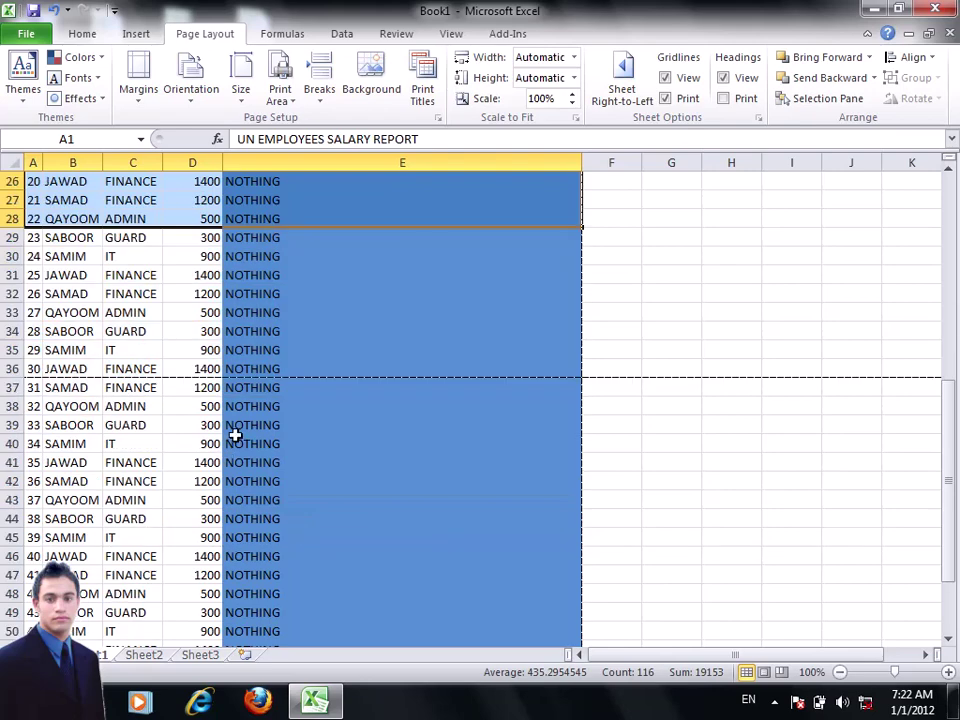
scroll(330, 452, up, 5)
scroll(339, 454, up, 3)
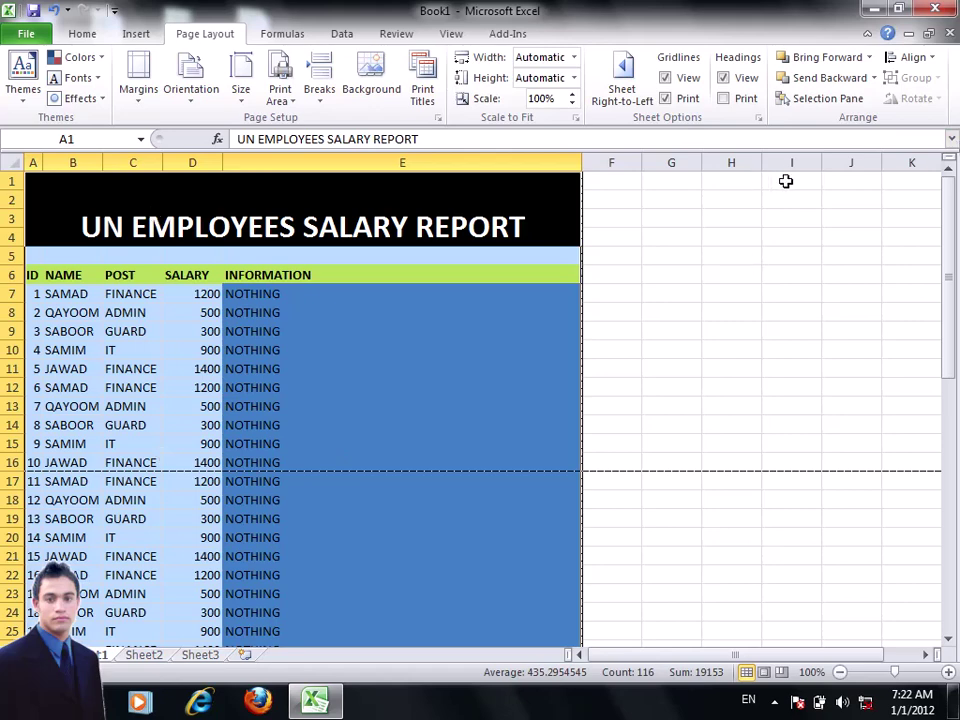
mouse_move(786, 181)
mouse_down()
mouse_move(786, 400)
mouse_move(791, 364)
mouse_move(798, 423)
mouse_up()
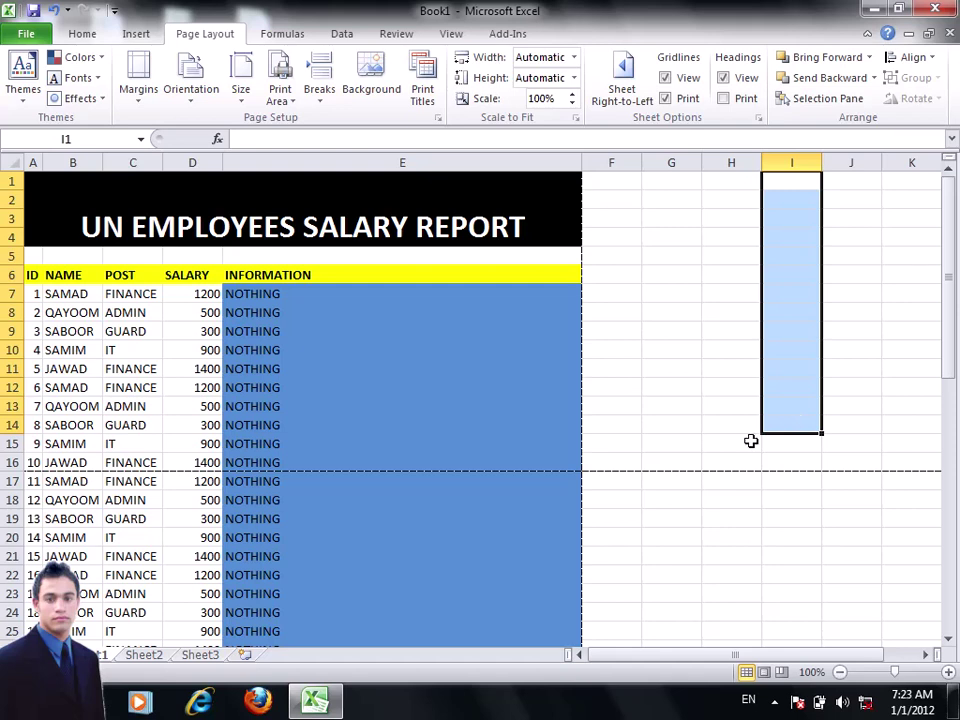
click(210, 368)
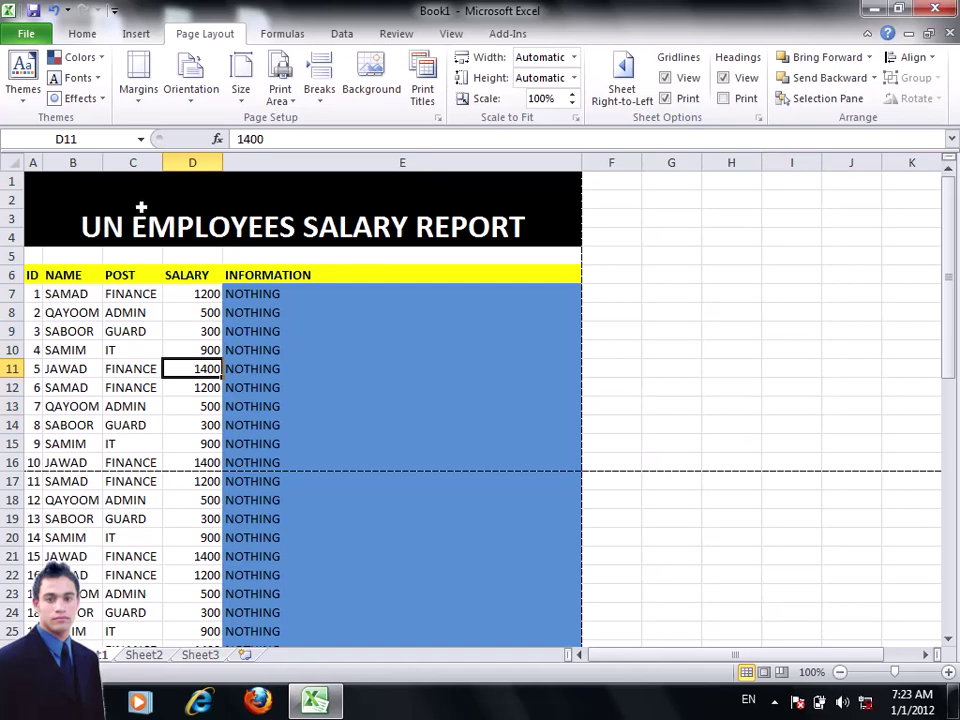
drag(149, 195, 197, 530)
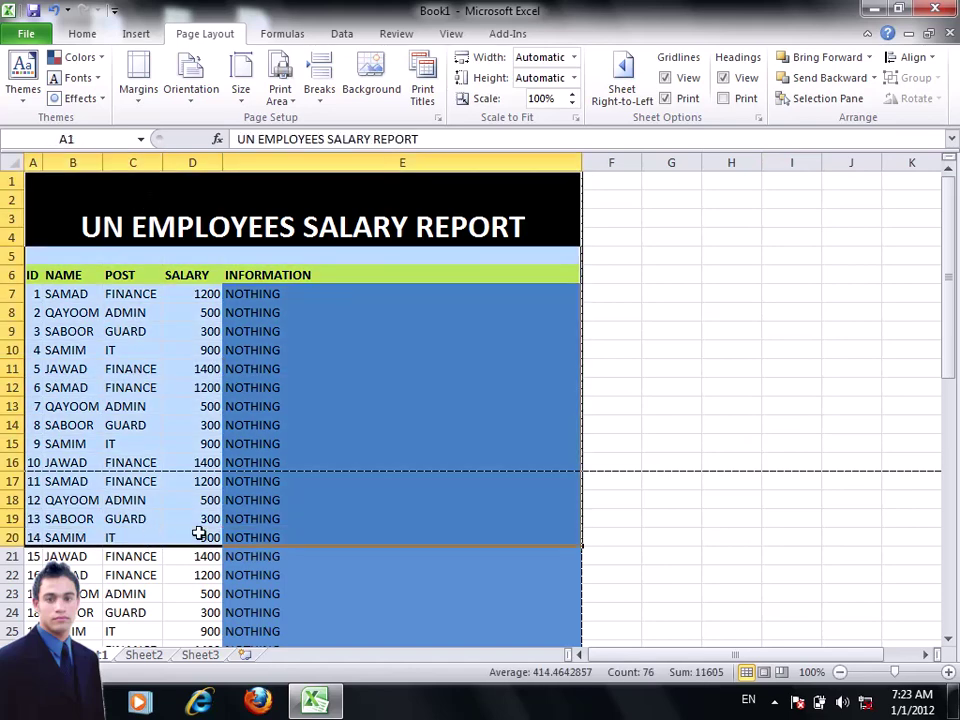
drag(598, 184, 877, 331)
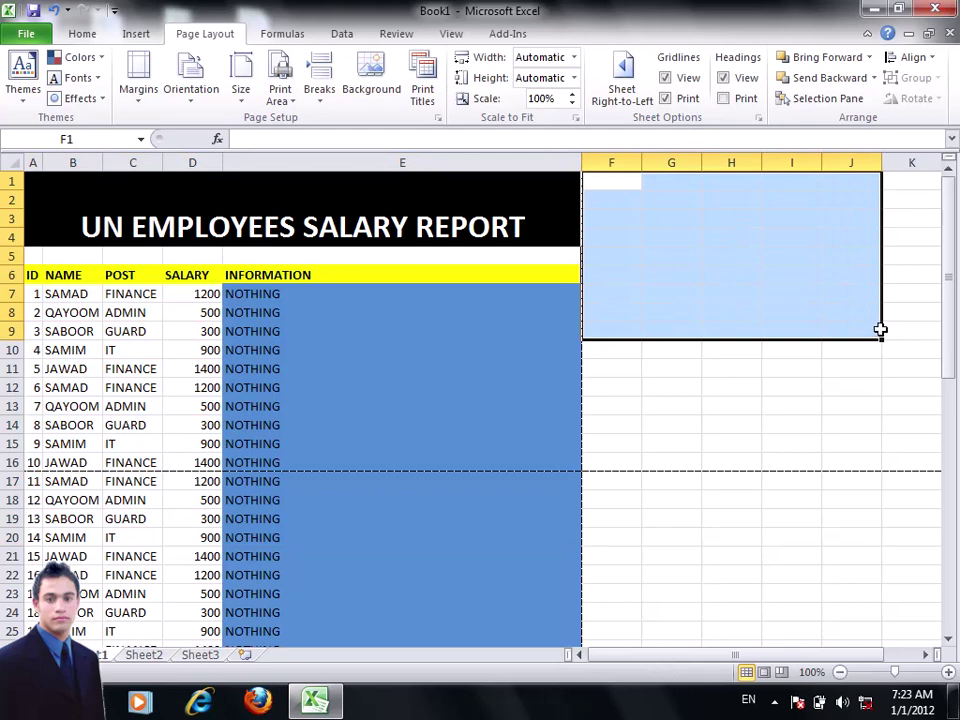
Toggle Sheet page order to Over, then down and back to Down, then over, then cancel
click(437, 118)
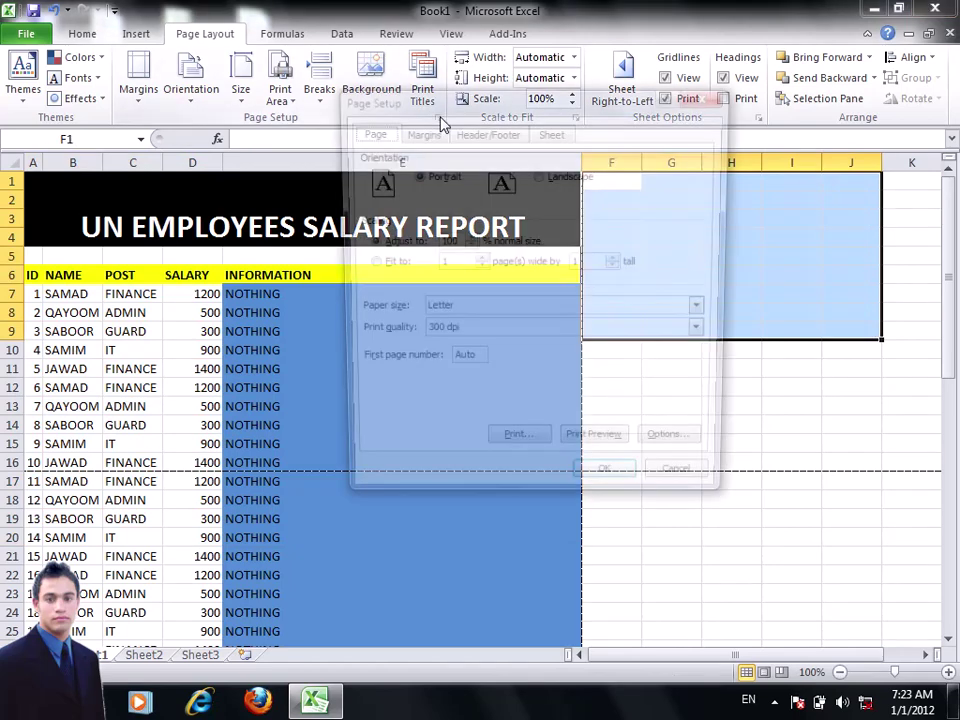
click(565, 131)
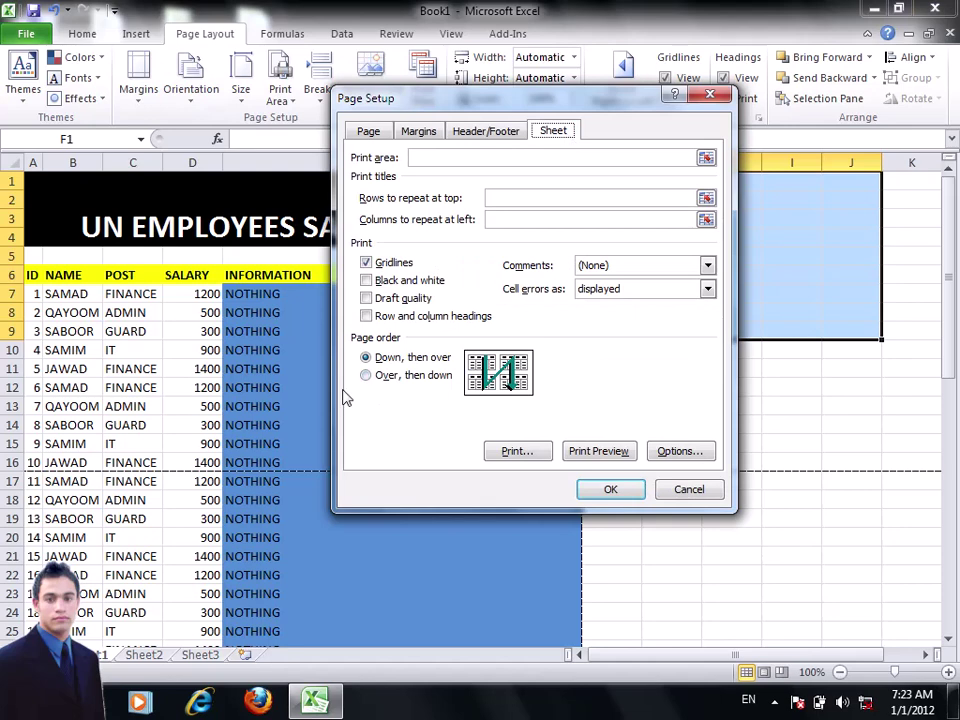
click(436, 378)
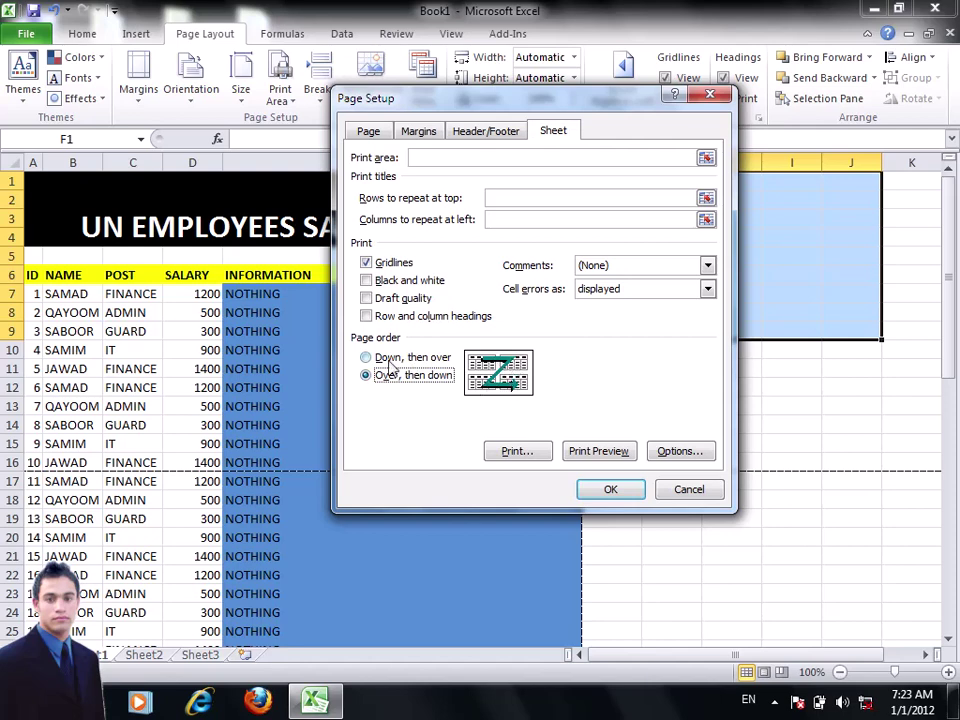
click(420, 358)
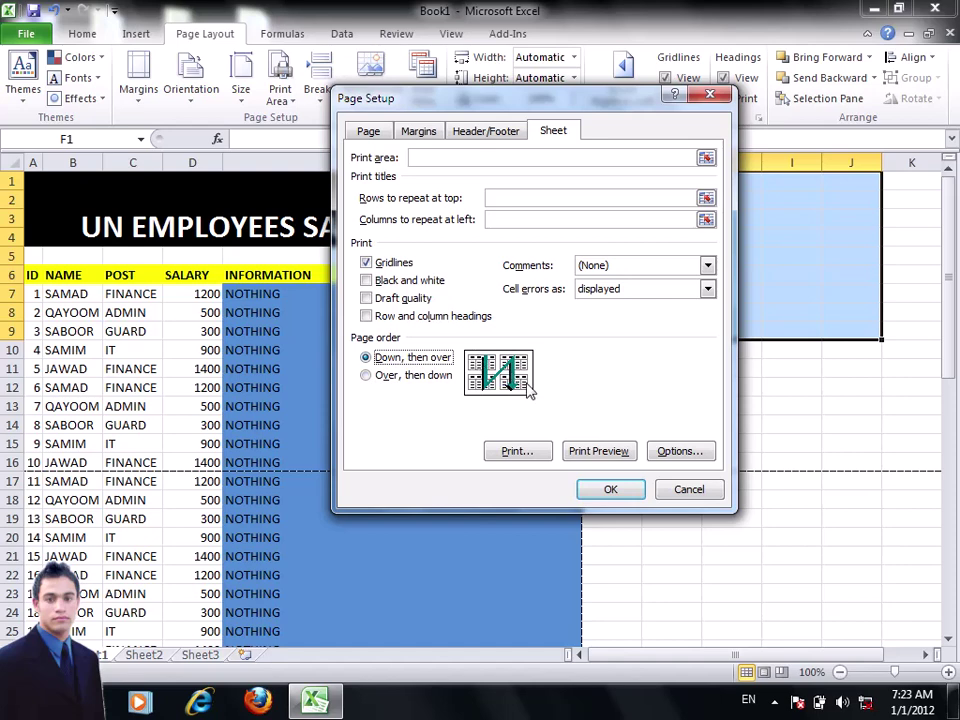
click(712, 494)
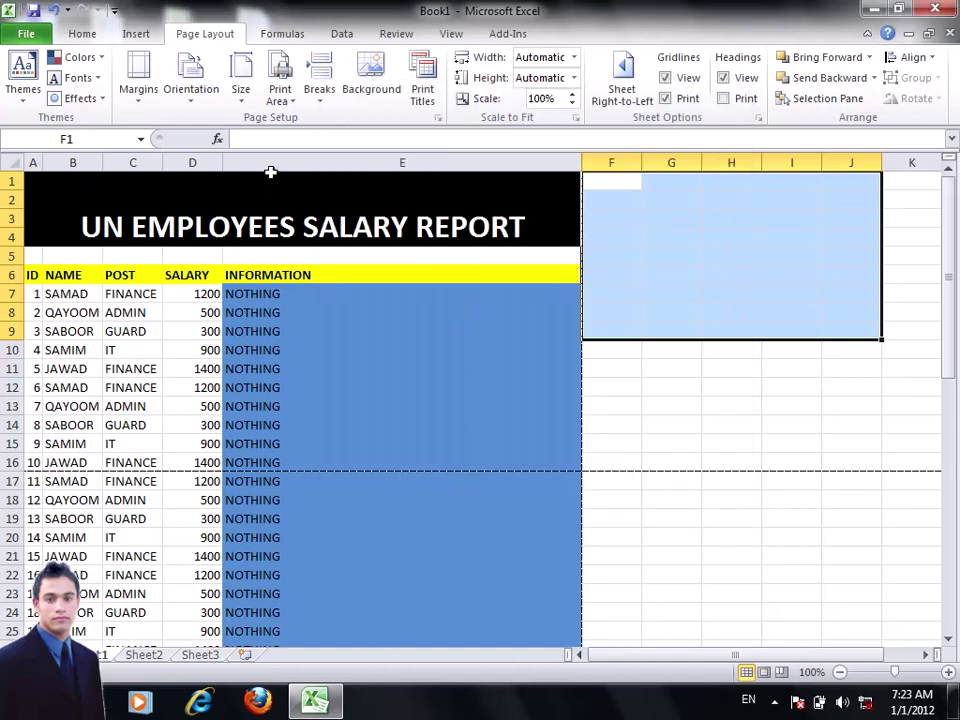
Select the report to row 24, the empty cells beside it, and E9, then reopen and cancel Sheet options
drag(270, 172, 210, 612)
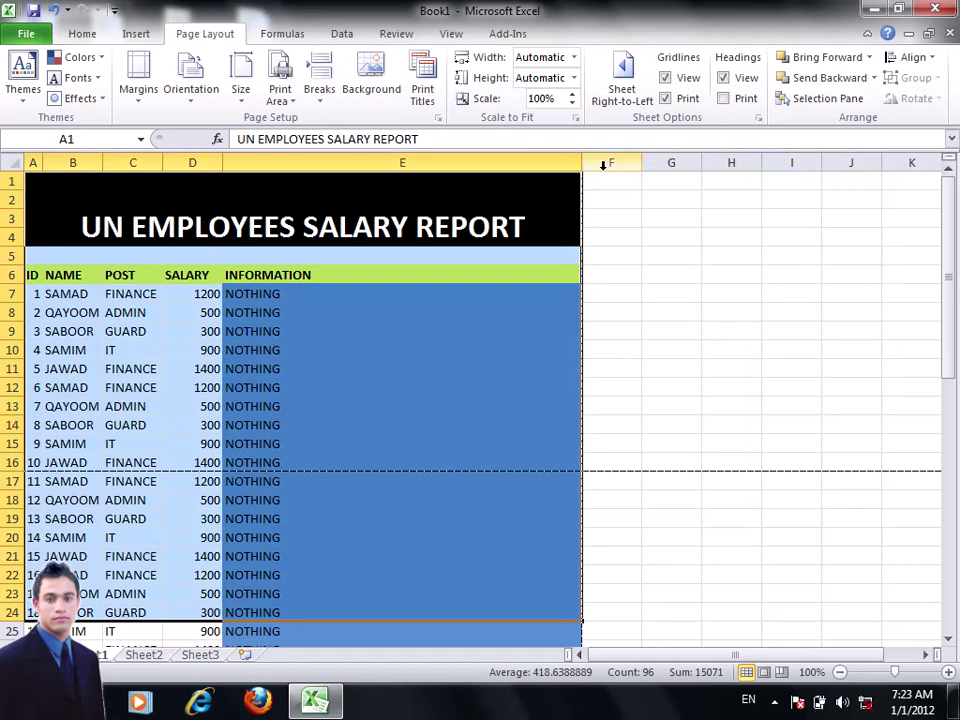
drag(603, 181, 895, 465)
click(255, 325)
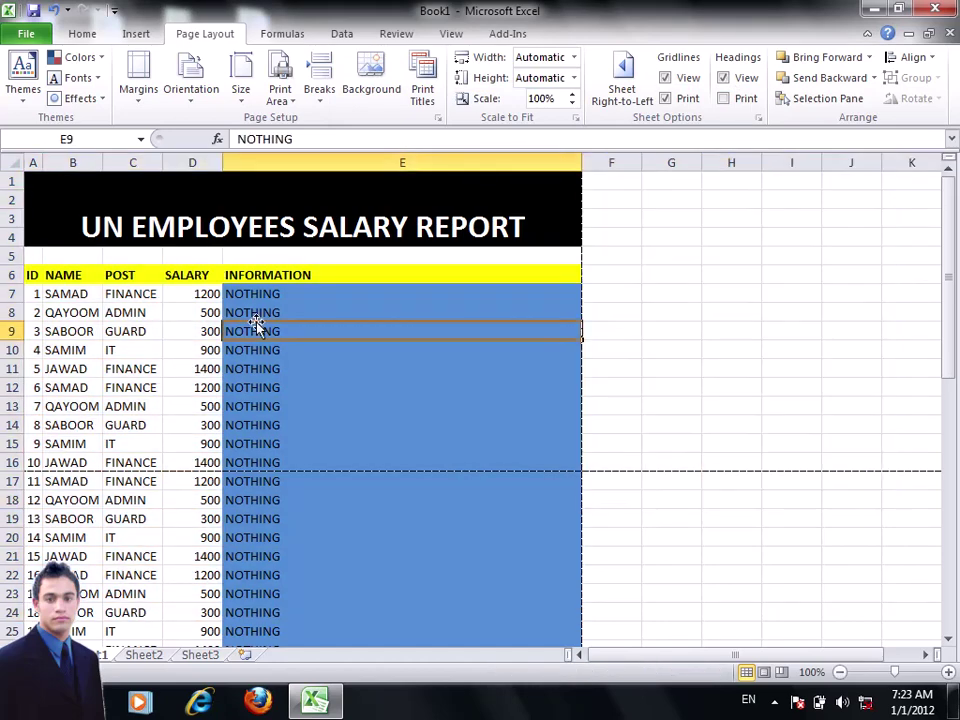
click(438, 117)
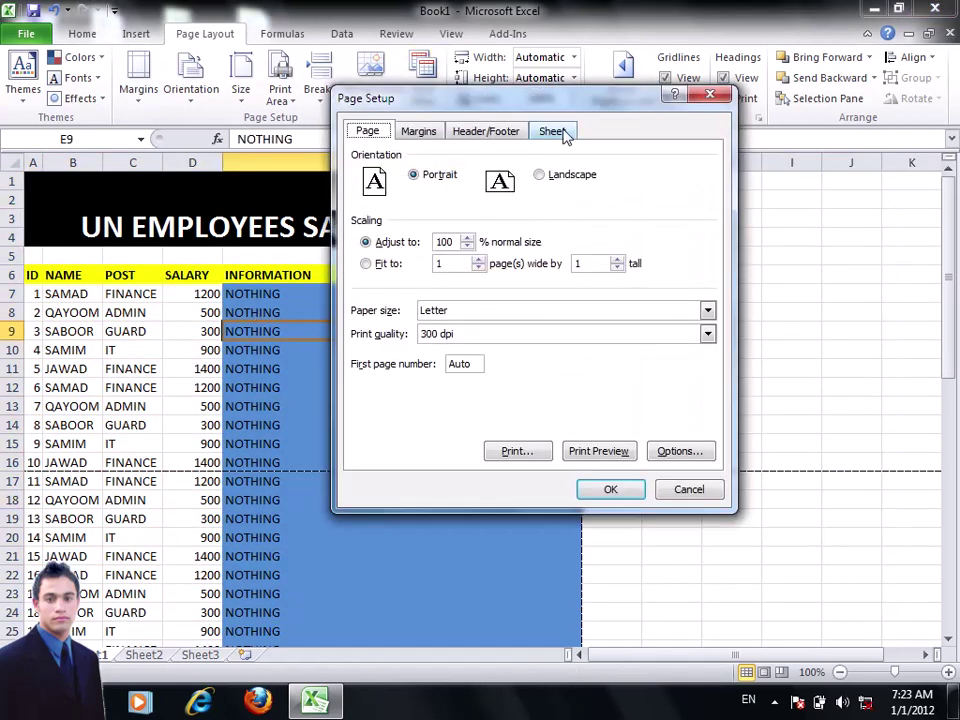
click(553, 131)
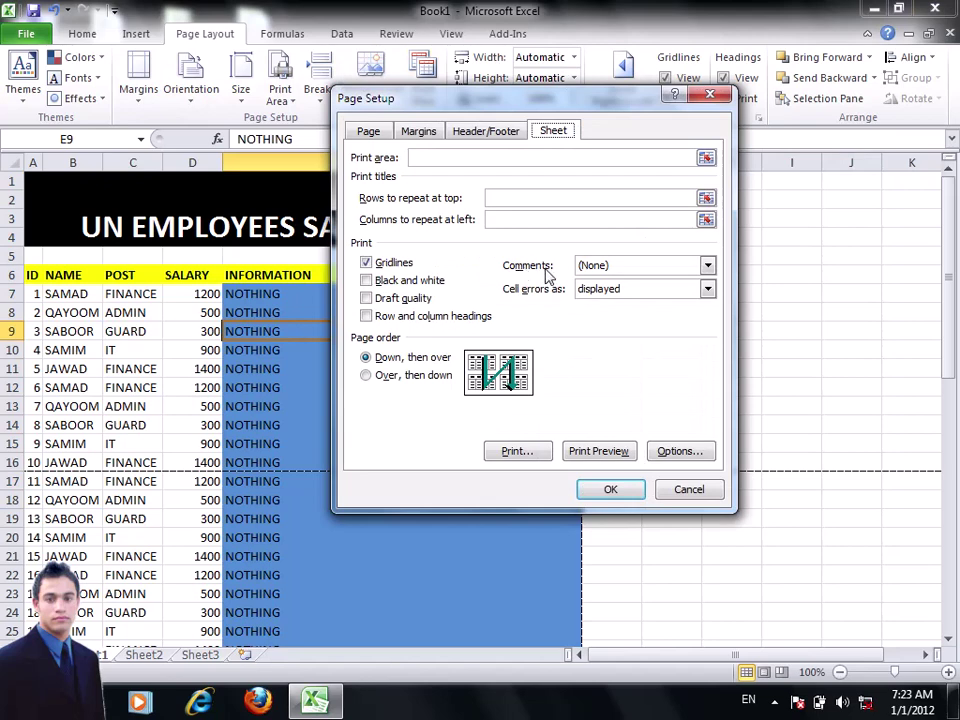
click(677, 490)
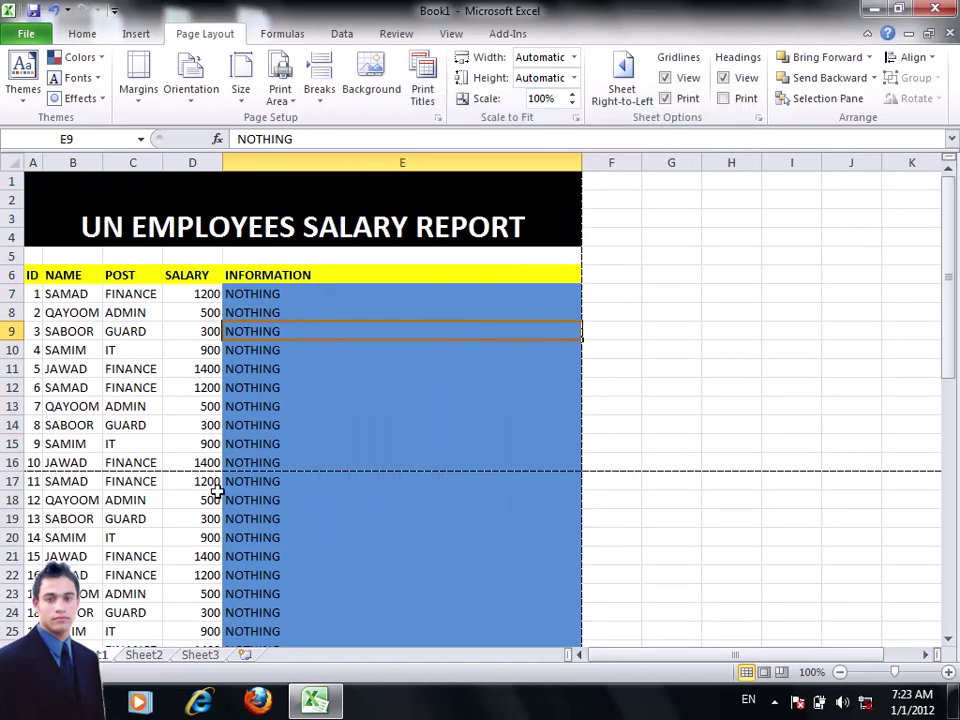
On the Review tab, add a new comment 'HE WORKS HARD' to employee 14's name in B20
click(208, 517)
scroll(174, 366, down, 1)
scroll(159, 370, down, 2)
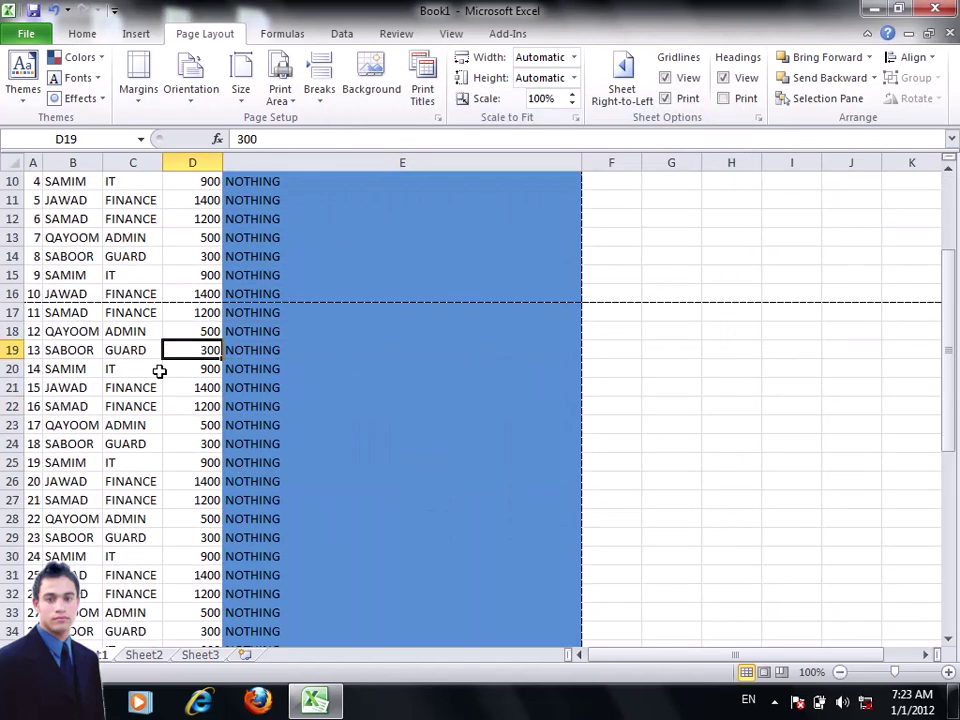
click(117, 366)
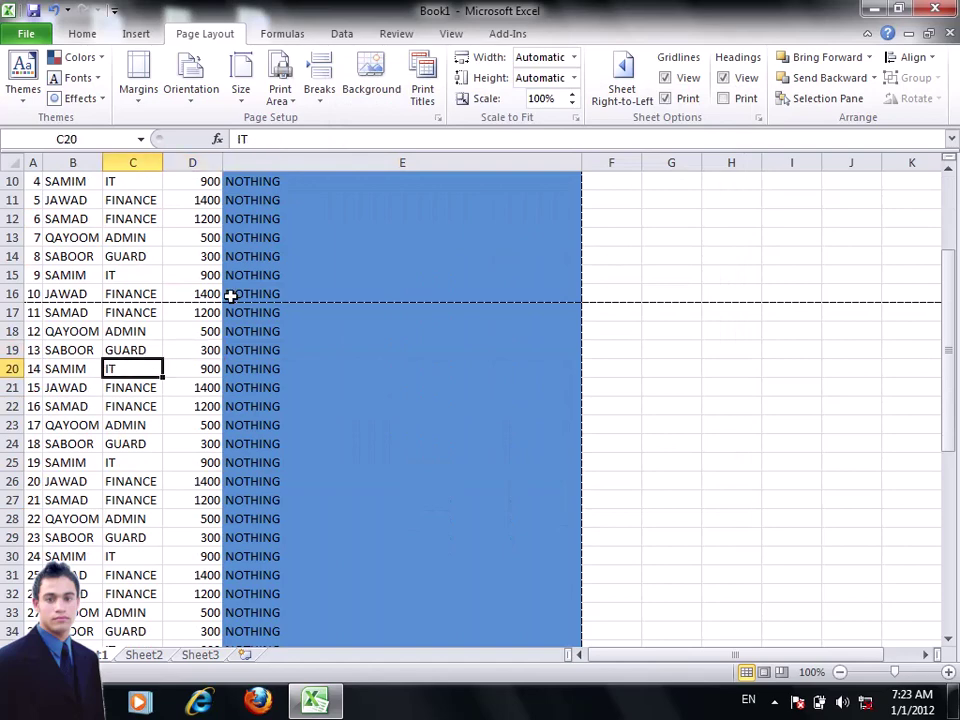
click(388, 43)
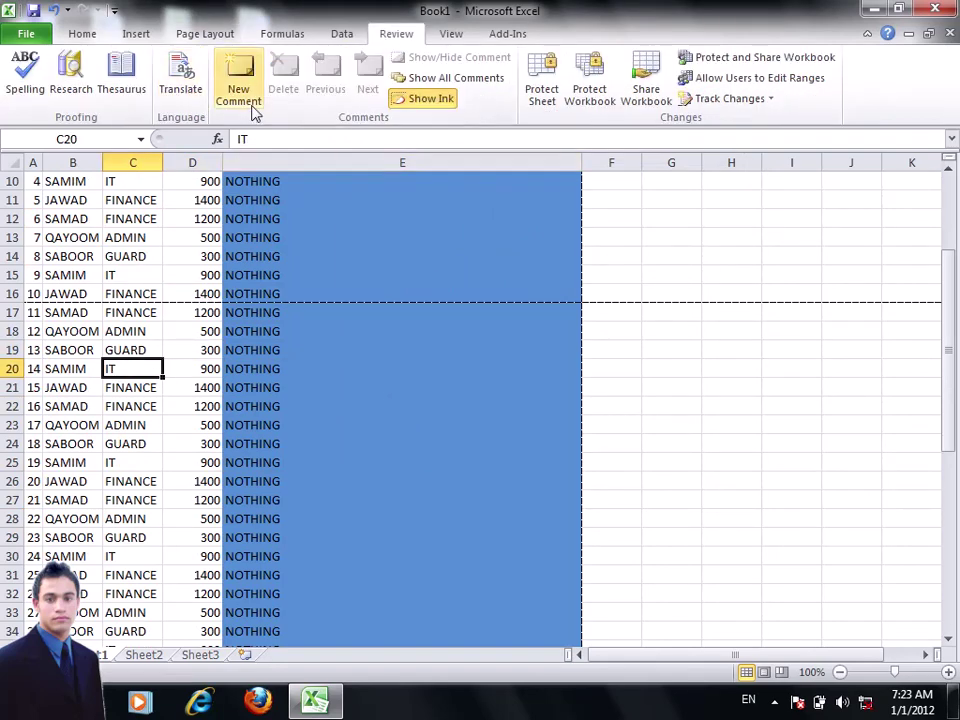
click(71, 369)
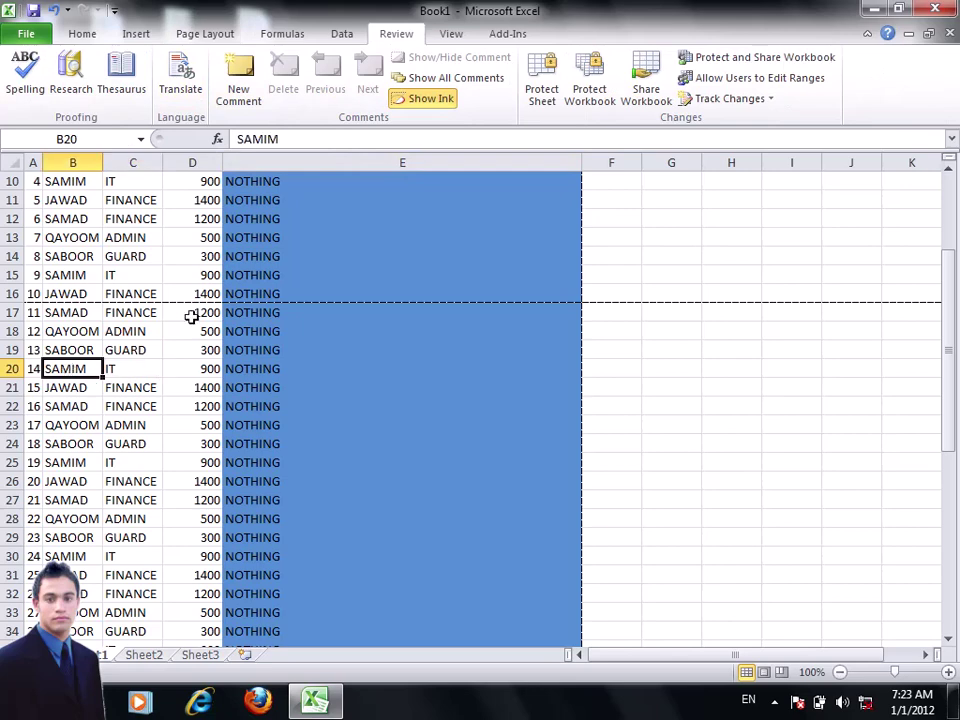
click(240, 90)
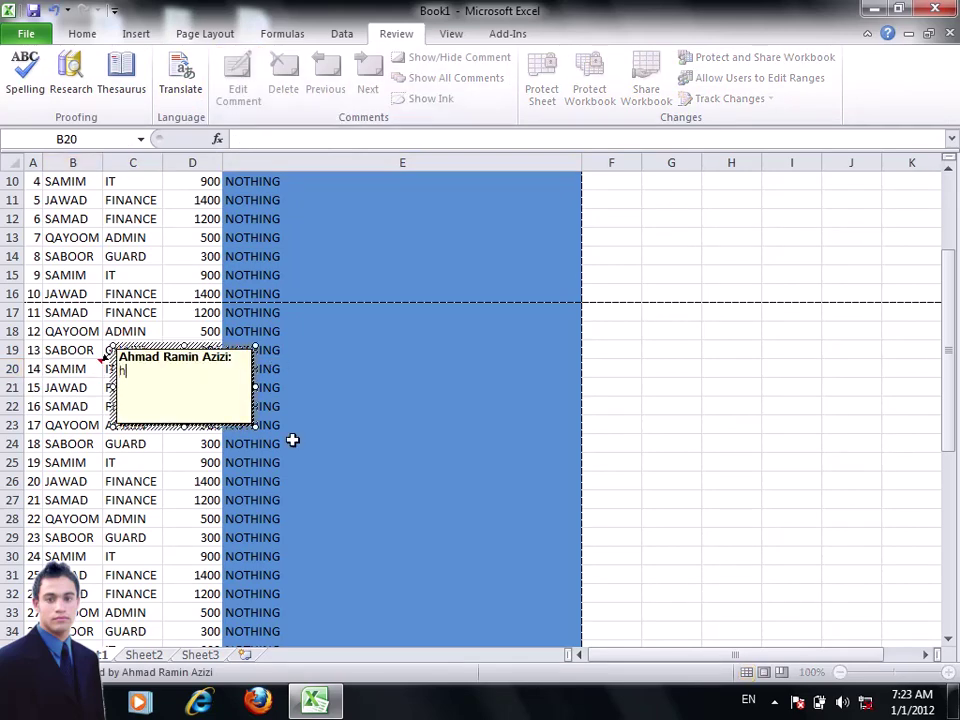
text(HE WORKS HARD)
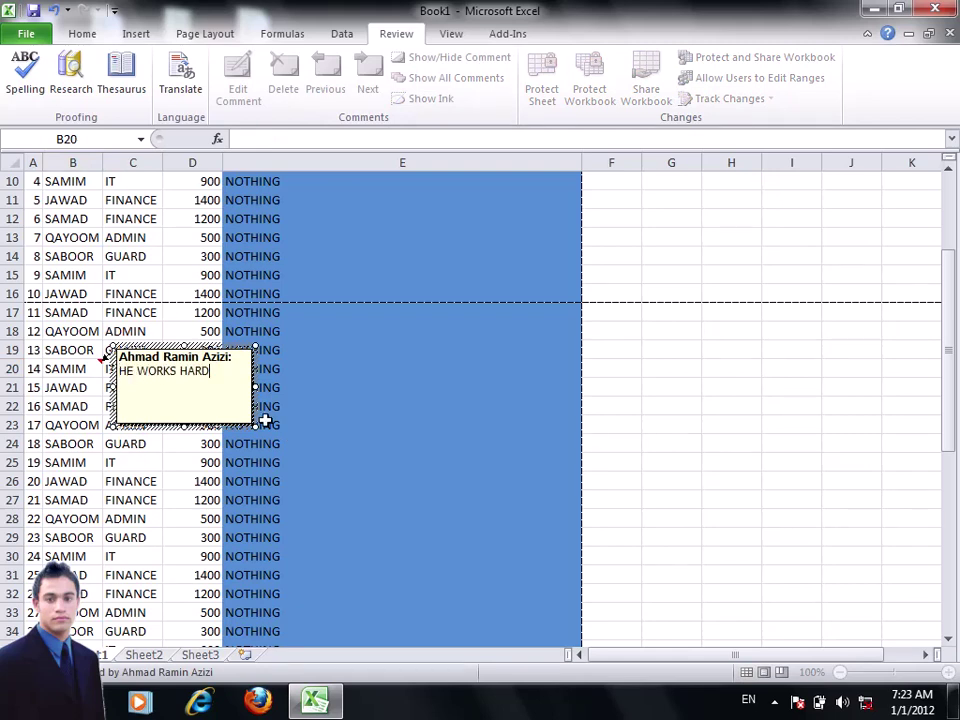
click(107, 465)
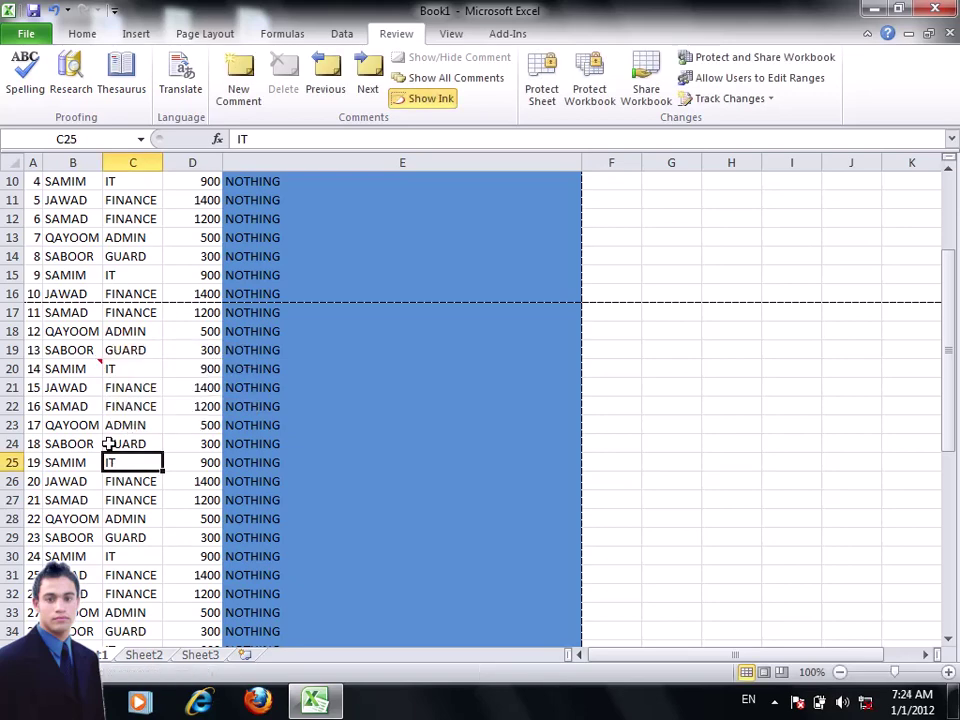
From cell C24, open Page Setup's Sheet options and list the Comments printing choices, still (None)
click(132, 443)
click(85, 36)
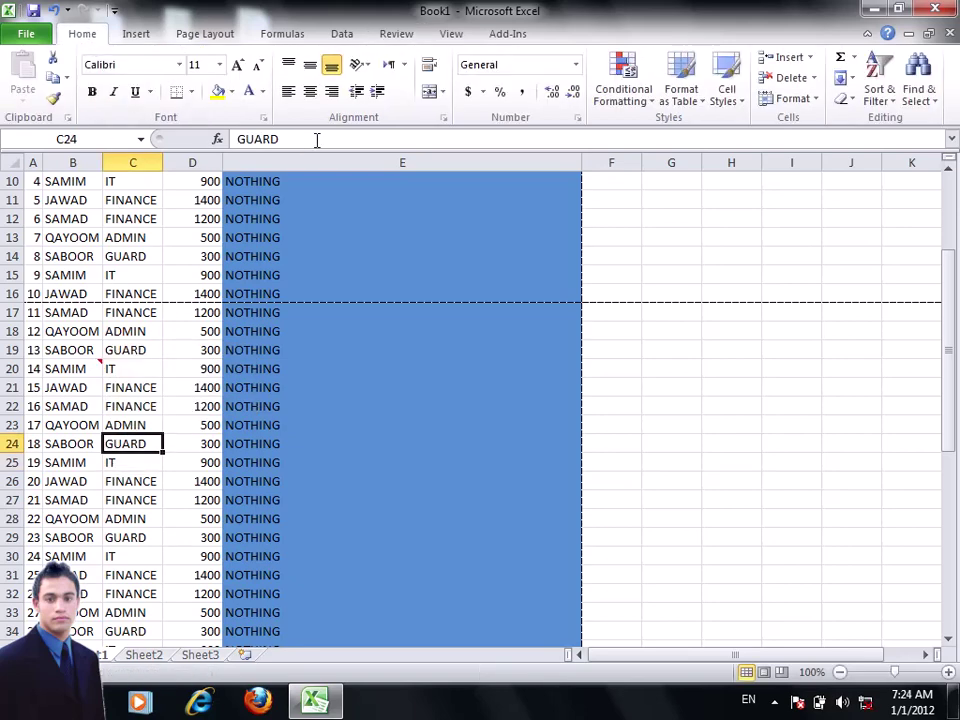
click(438, 118)
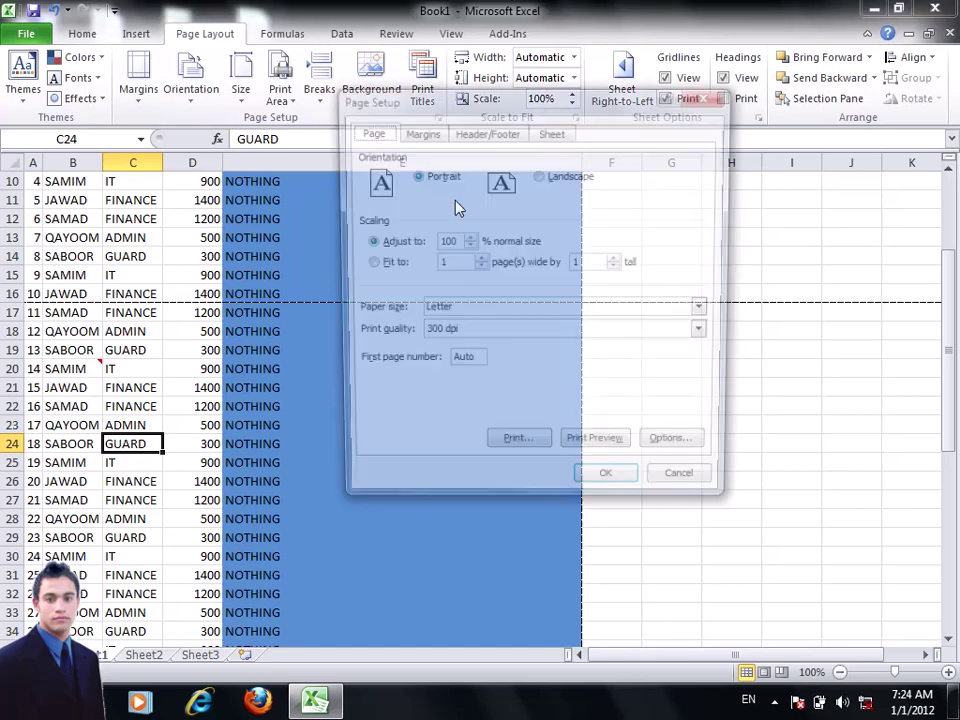
click(553, 131)
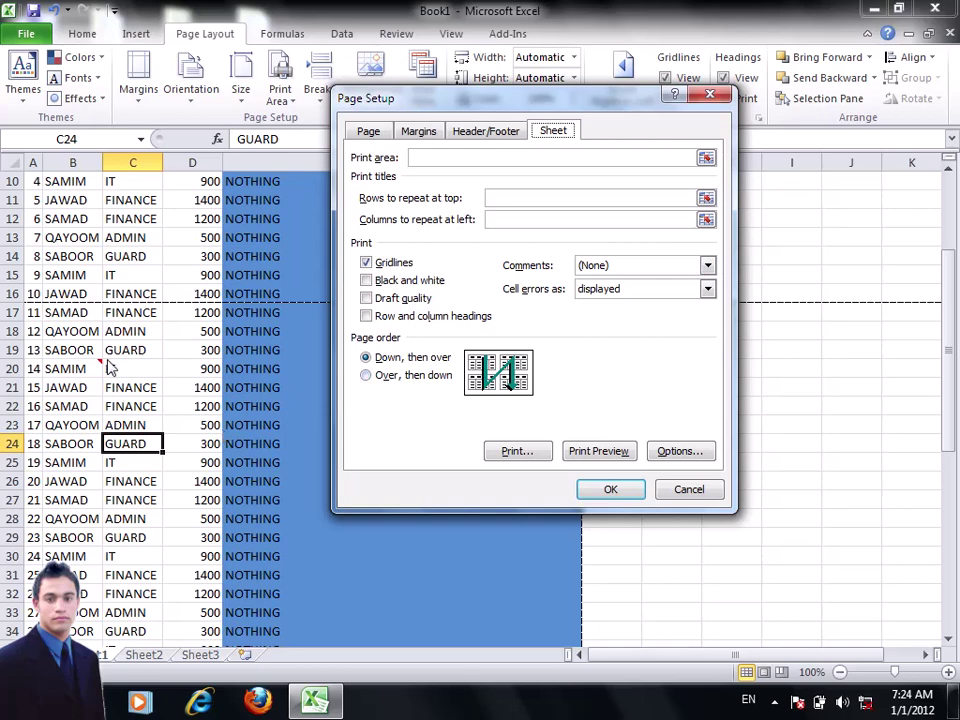
click(706, 266)
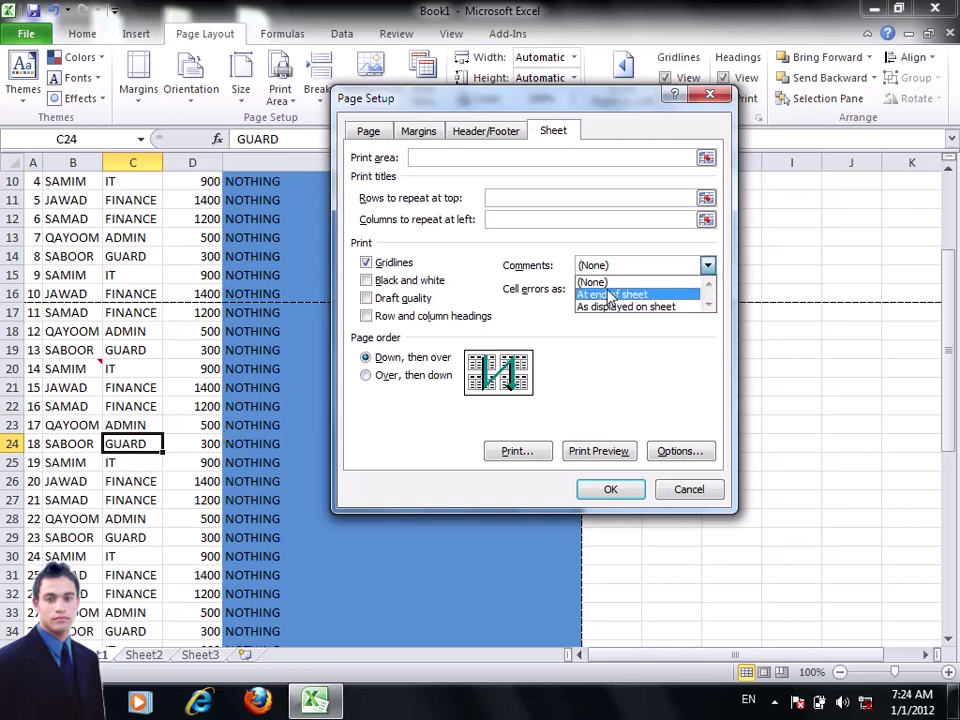
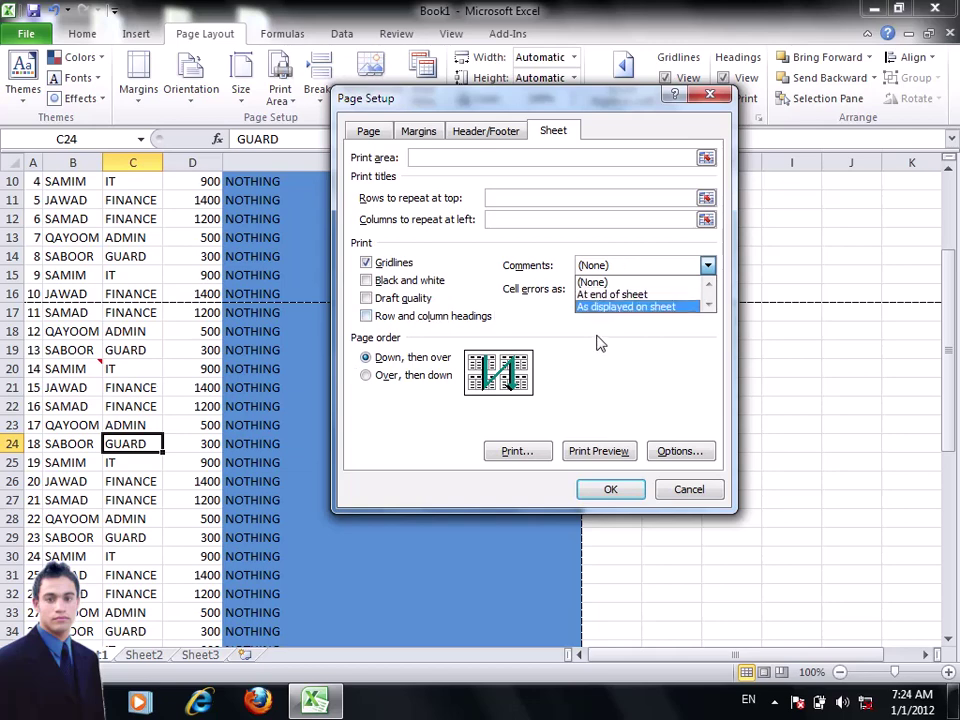
Close Page Setup without changes, leaving printed comments as None, and scroll below the data
click(680, 405)
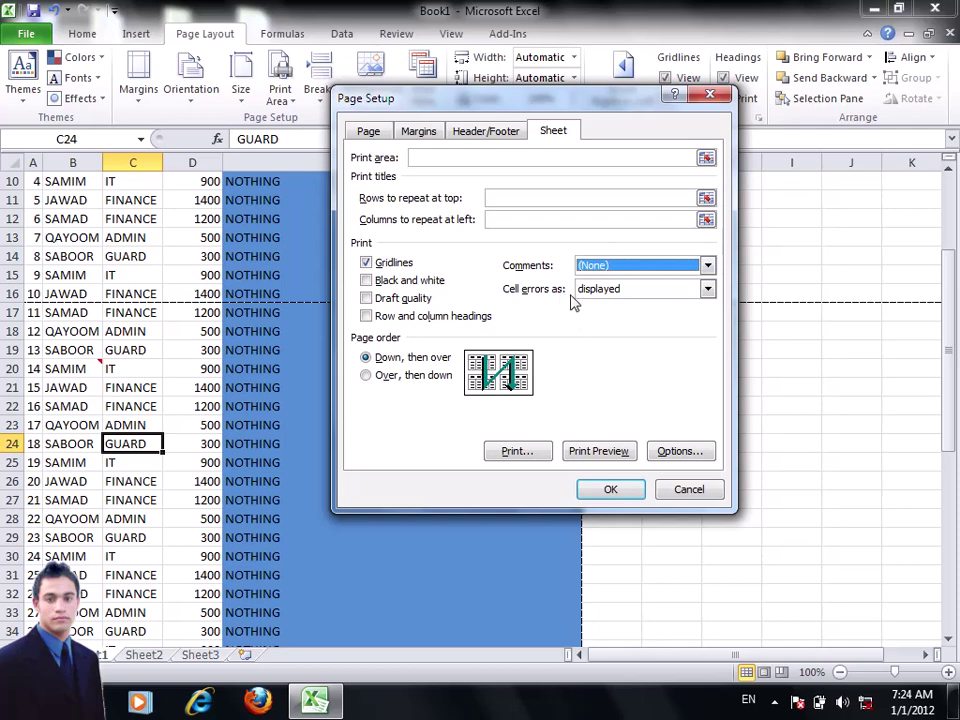
click(689, 489)
scroll(291, 512, down, 4)
scroll(240, 508, down, 6)
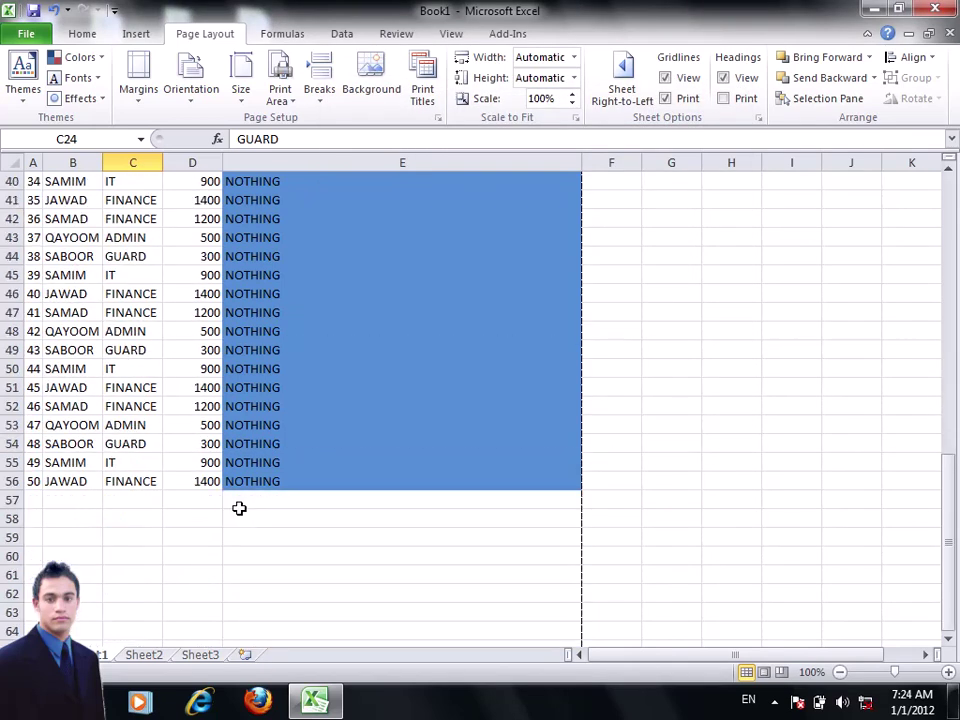
scroll(175, 418, down, 2)
Enter =A46:E56 in D58, which returns #VALUE!, then view the workbook's Info page
click(192, 405)
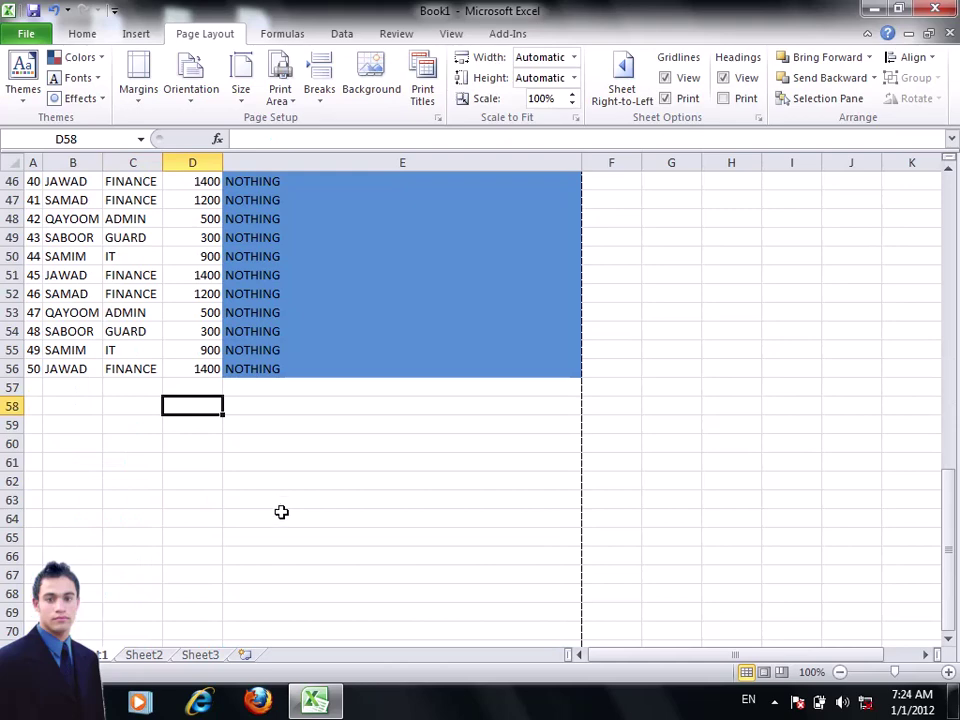
text(=)
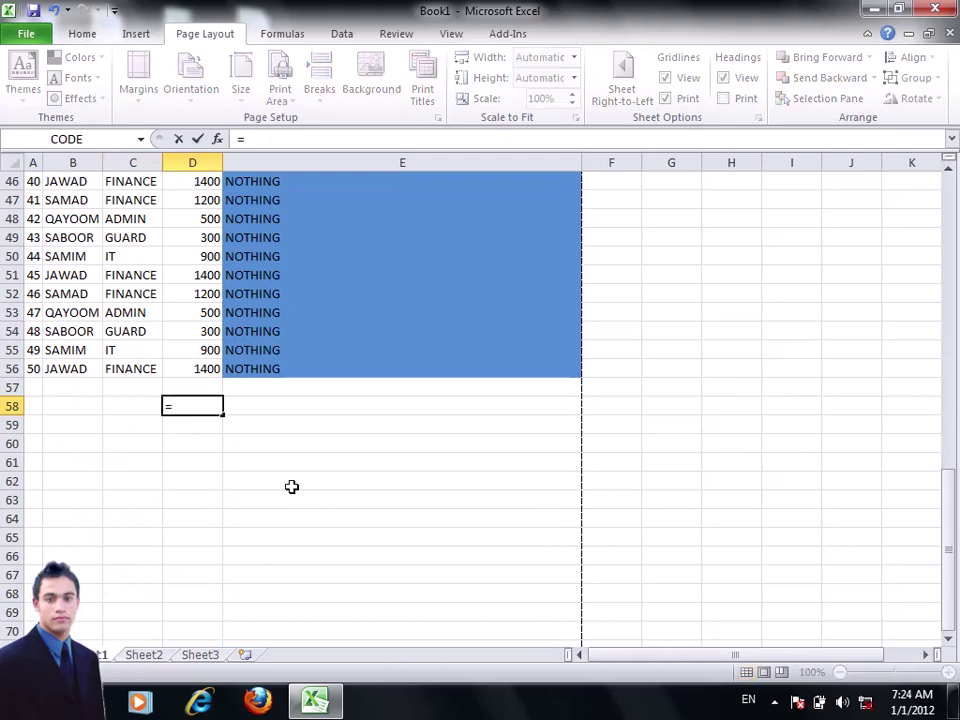
drag(235, 369, 17, 184)
key(Return)
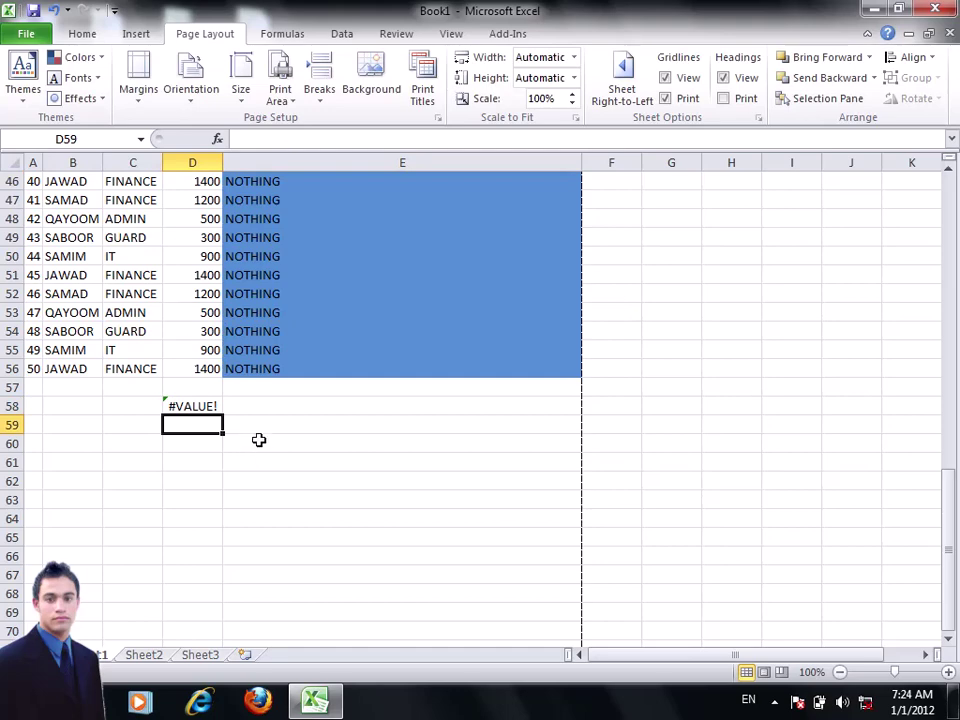
click(30, 30)
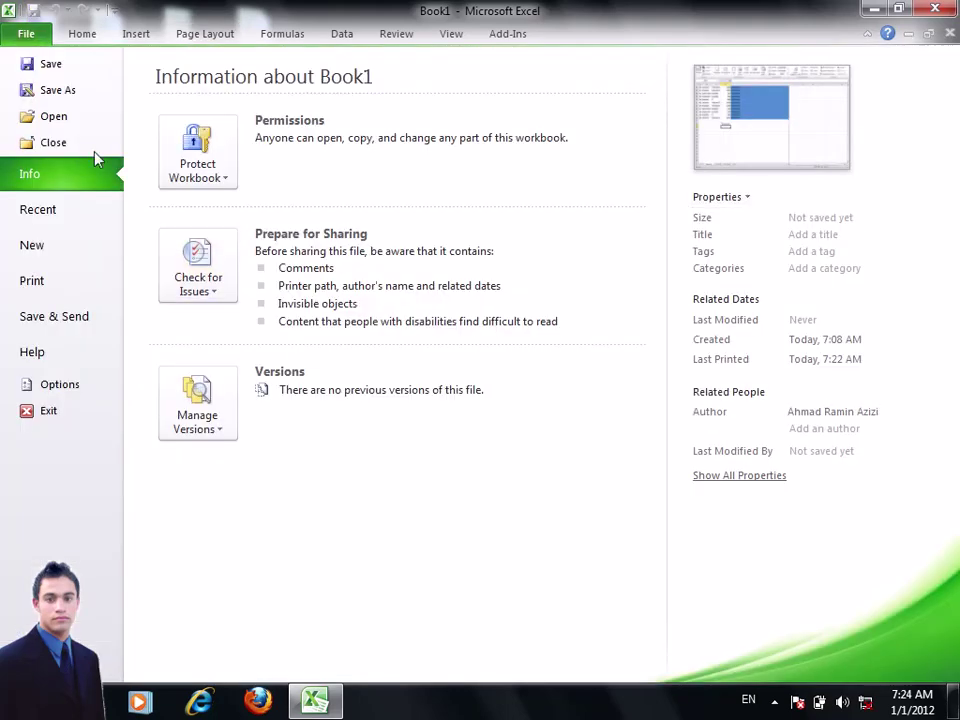
Show the print preview and advance it to page 3
click(70, 285)
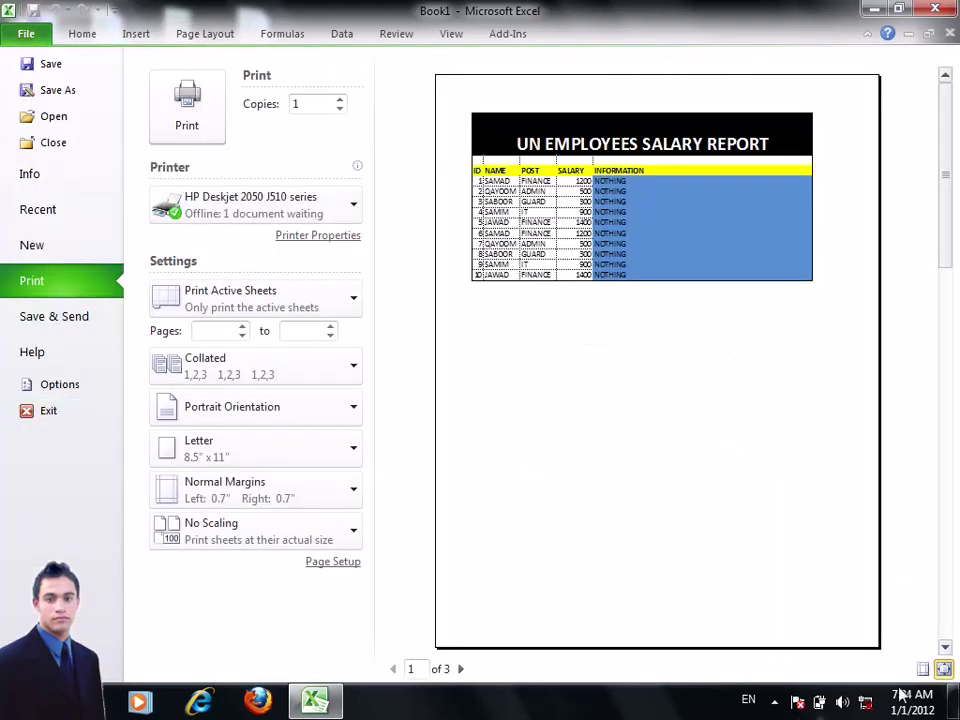
click(464, 670)
click(464, 670)
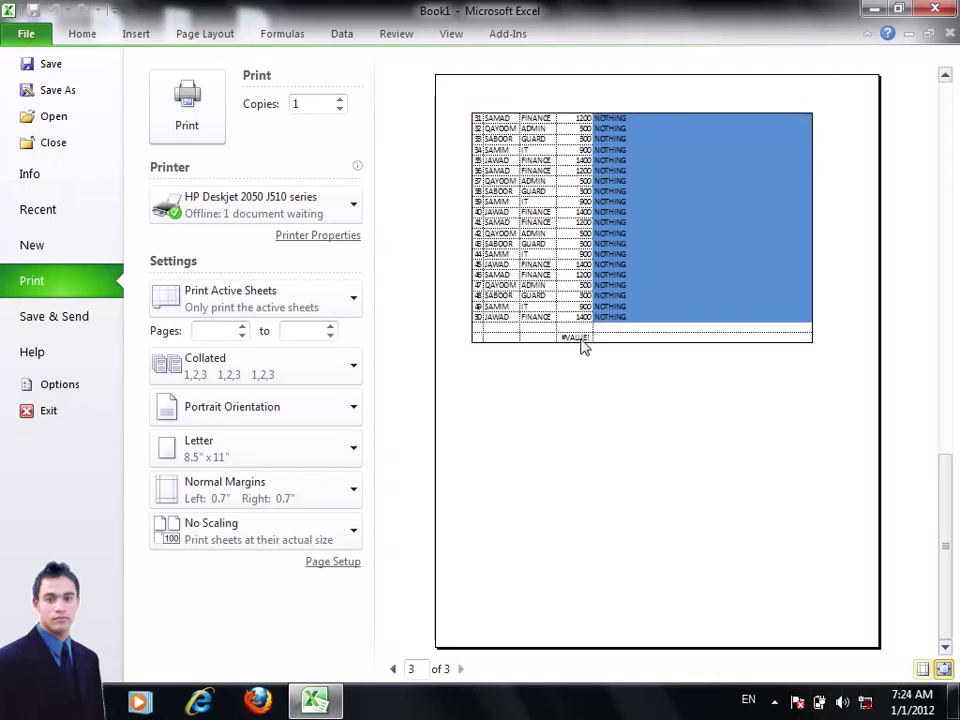
In Page Setup's Sheet options, set cell errors to print as #N/A
click(338, 563)
click(552, 132)
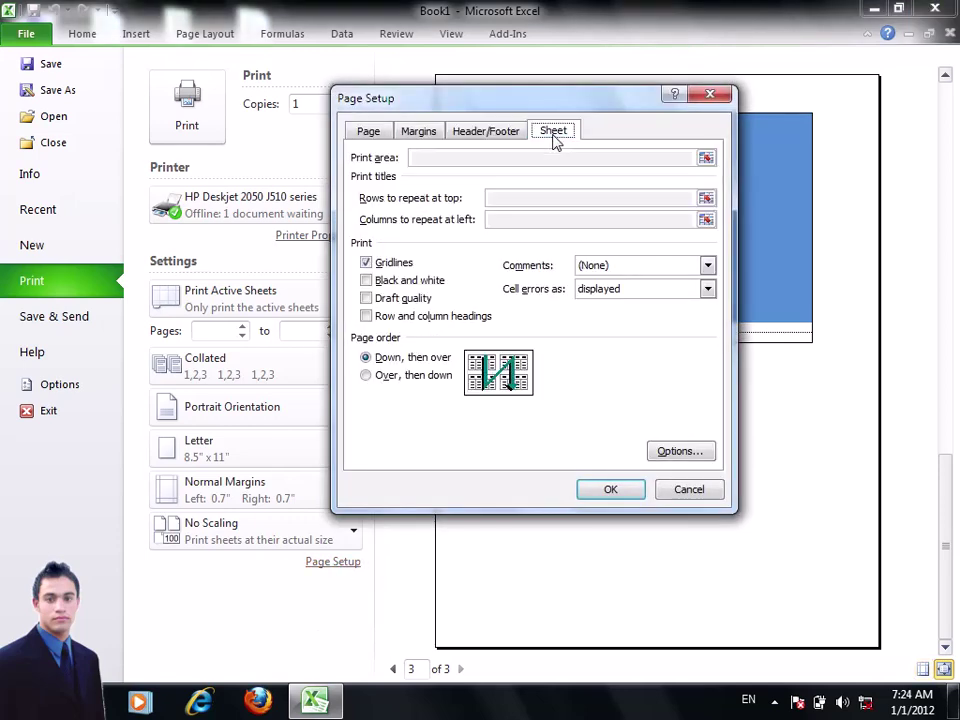
drag(538, 98, 297, 59)
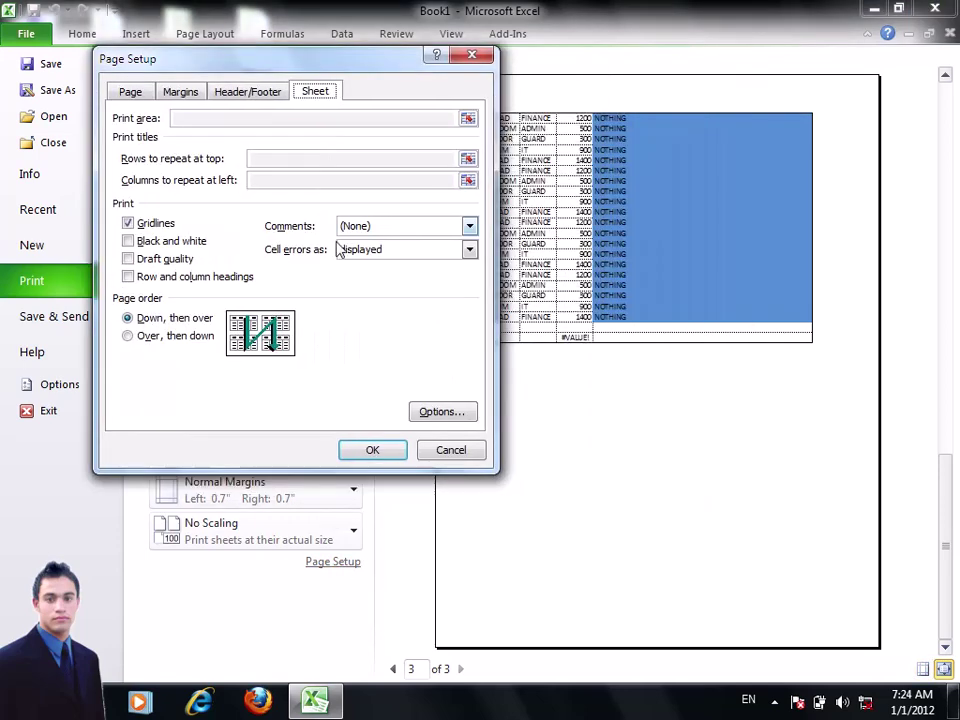
click(420, 250)
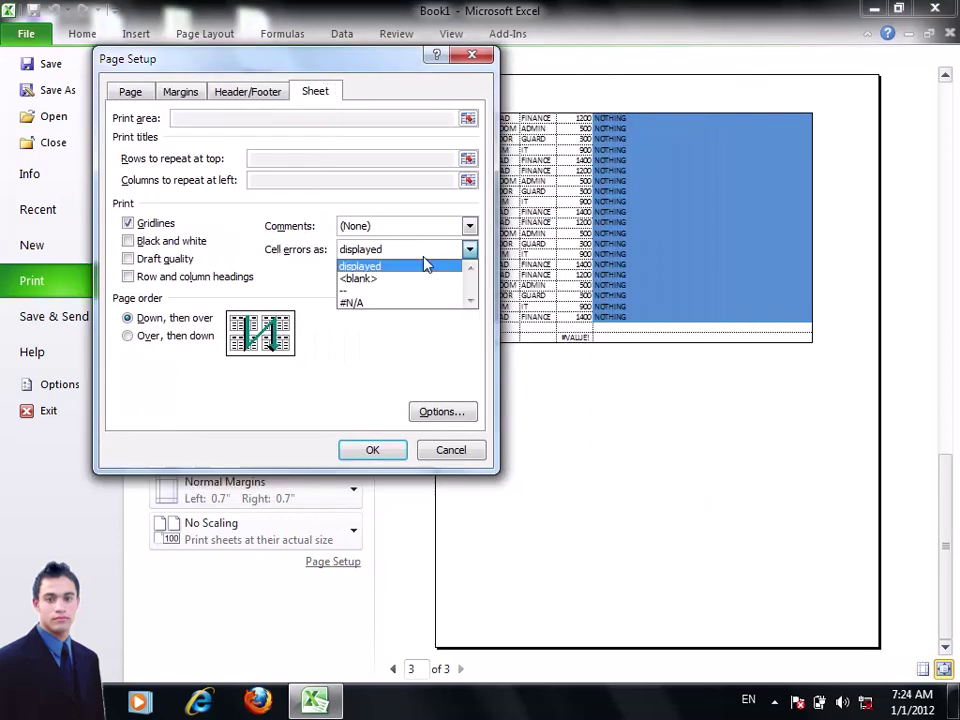
click(368, 281)
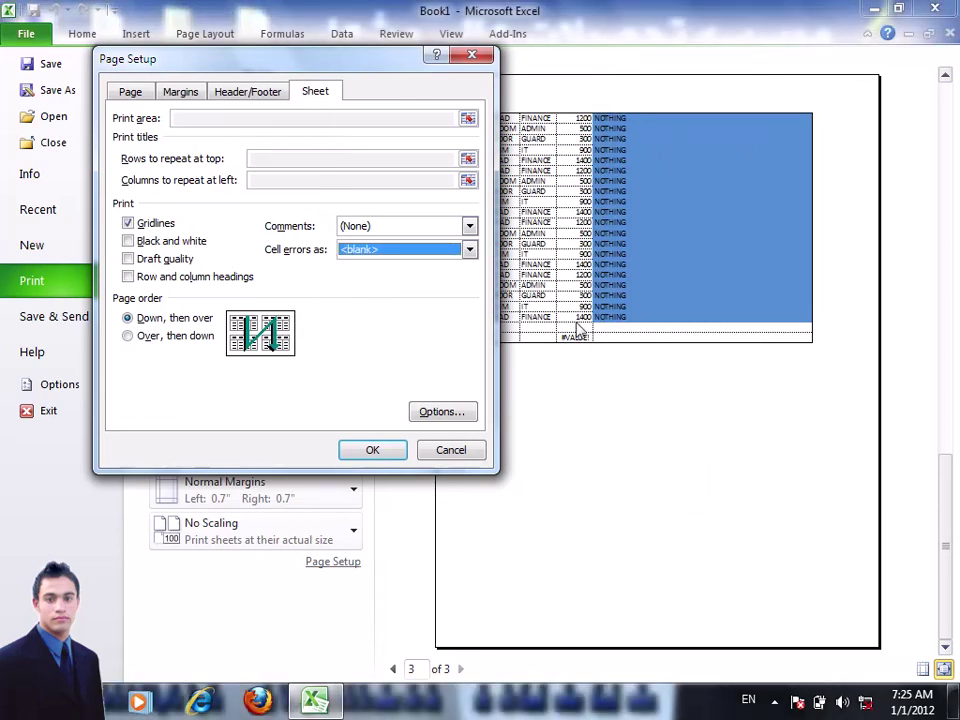
click(388, 248)
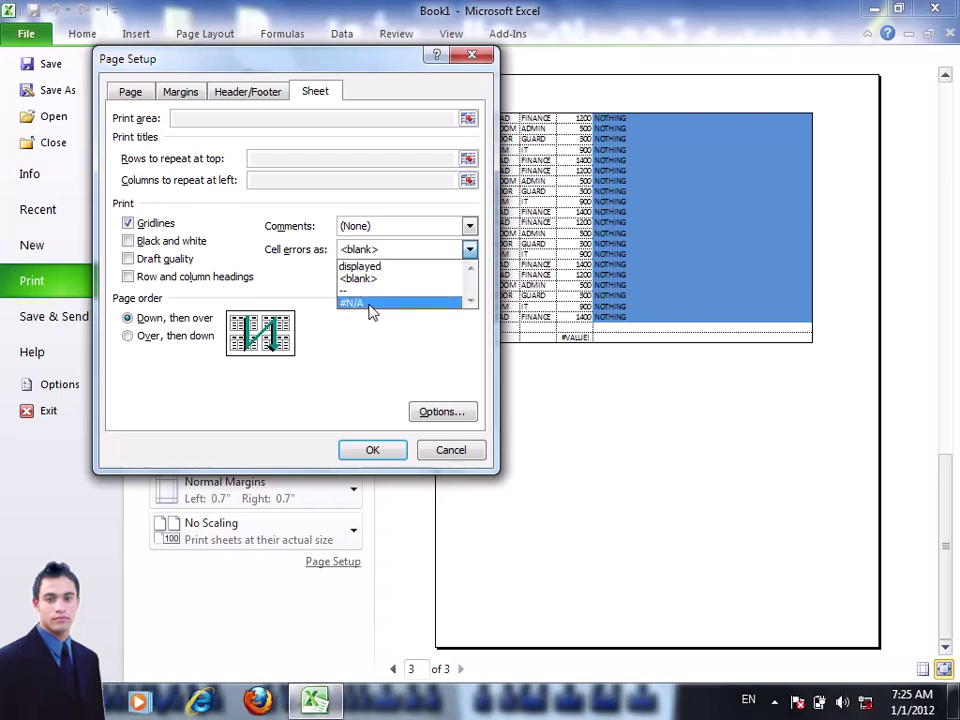
click(369, 304)
click(394, 452)
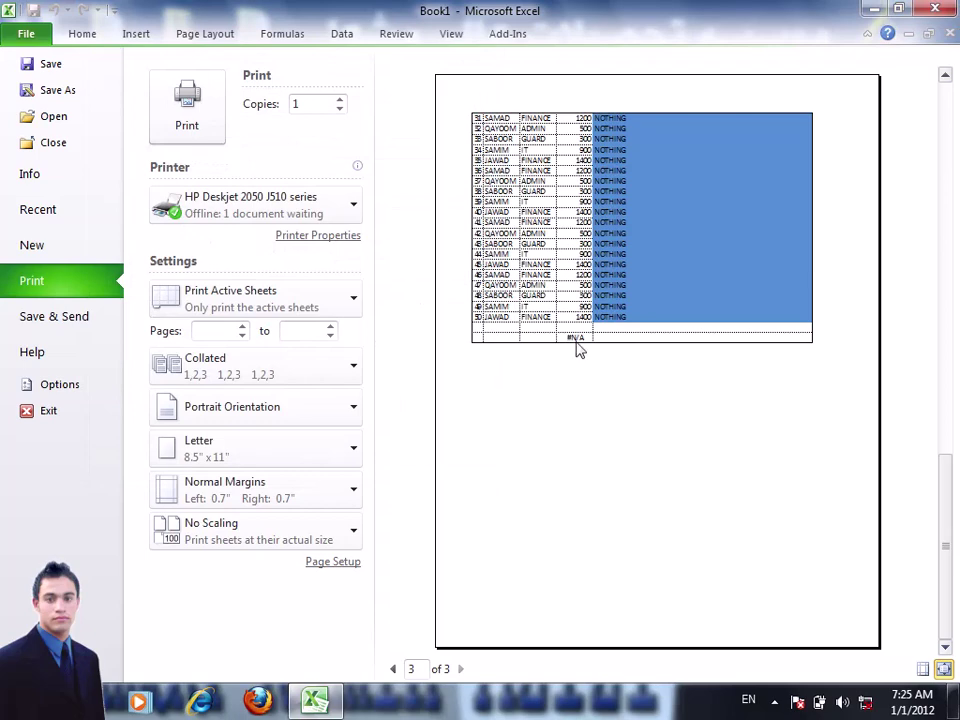
Restore the cell-errors print option to displayed in Page Setup
click(335, 562)
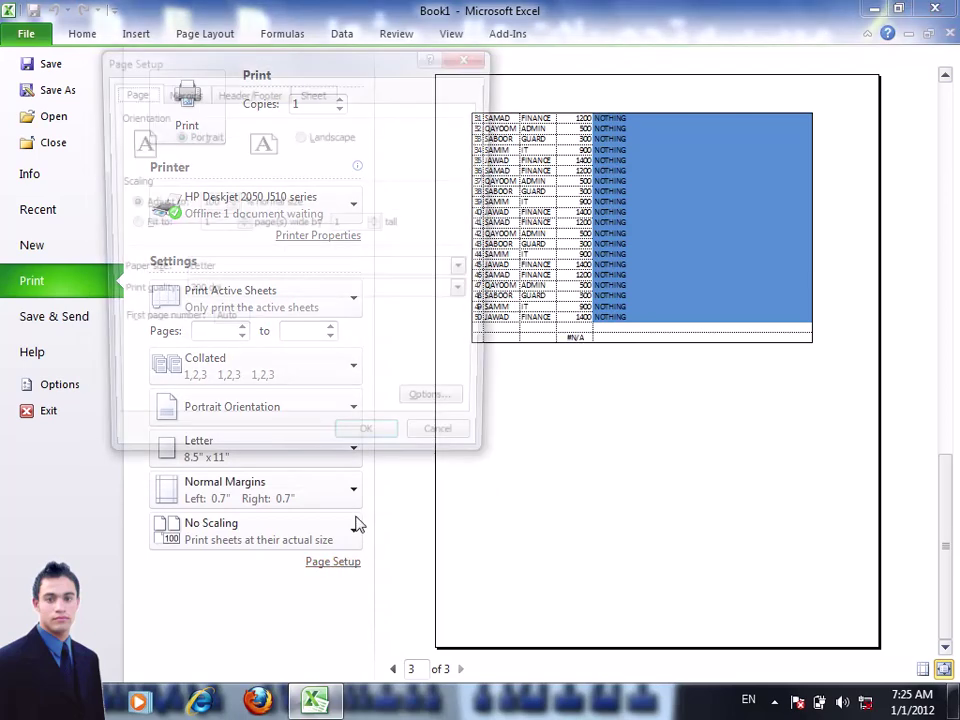
click(317, 92)
click(390, 249)
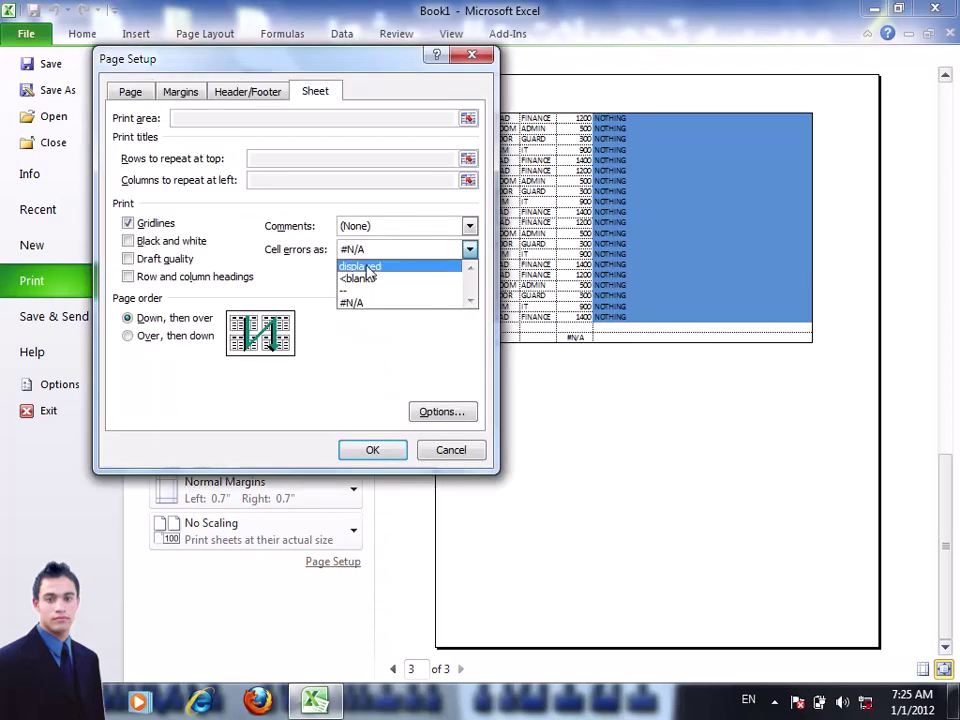
click(364, 267)
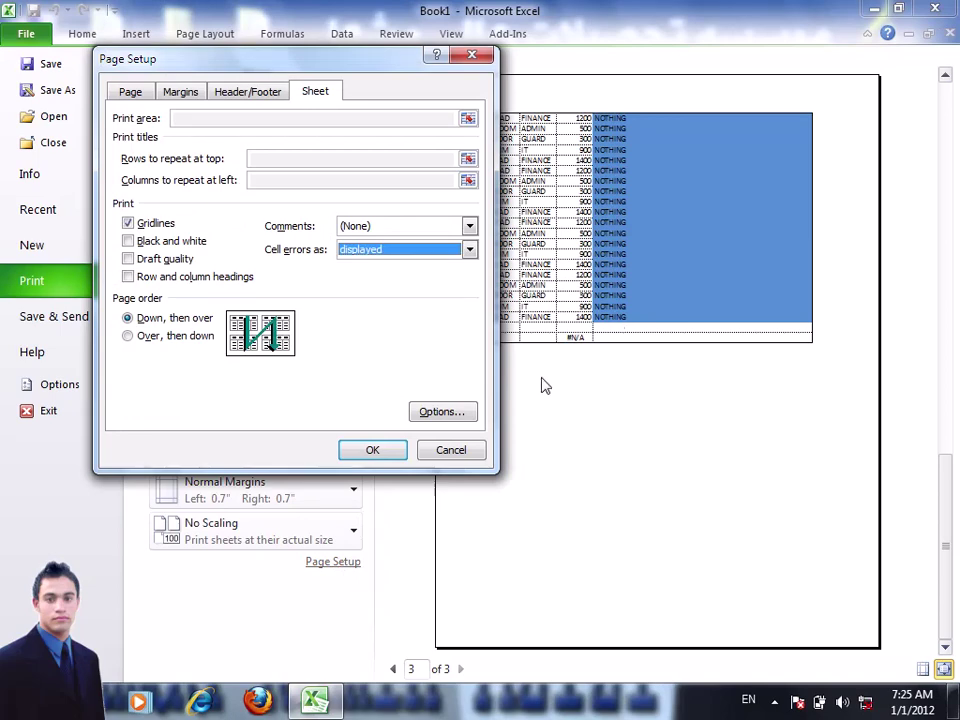
click(370, 449)
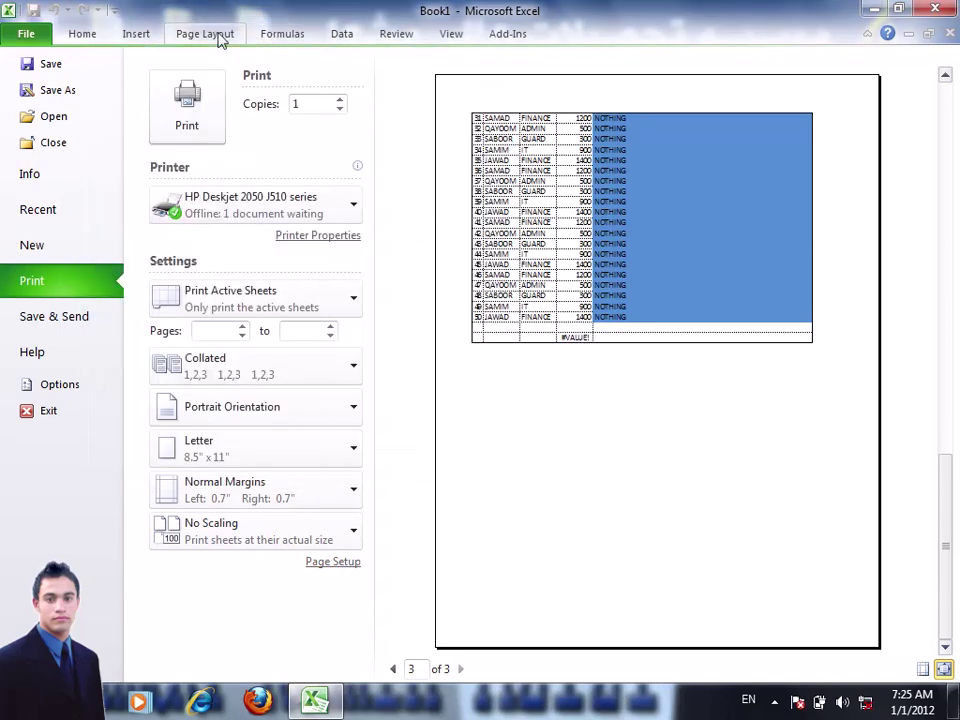
Return to the worksheet's Page Layout options and scroll back to the top of the report
click(216, 36)
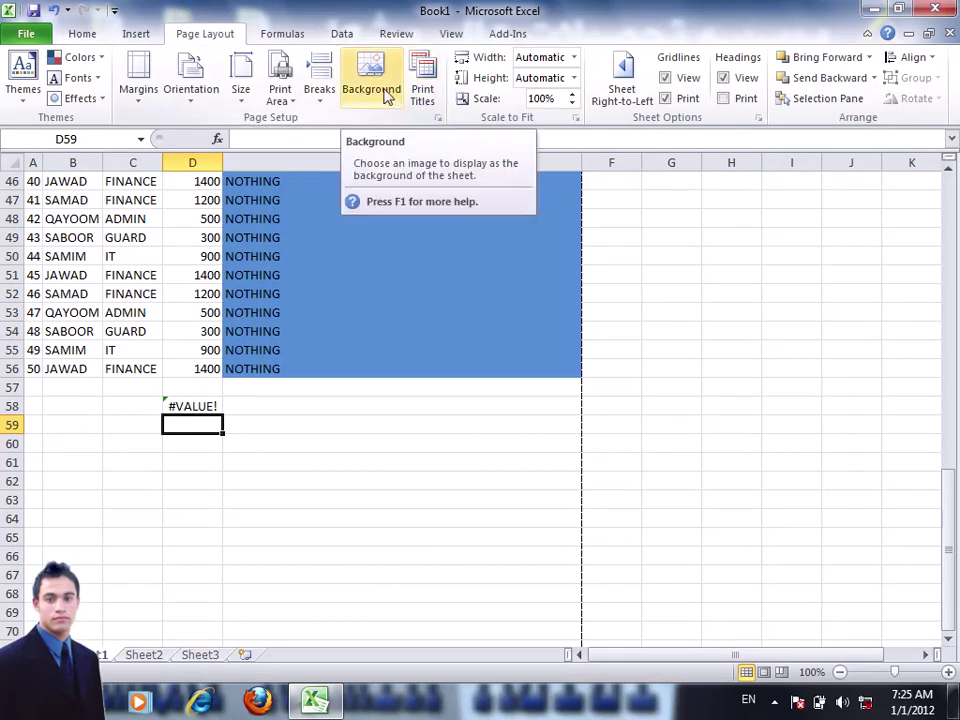
click(341, 332)
scroll(343, 335, up, 5)
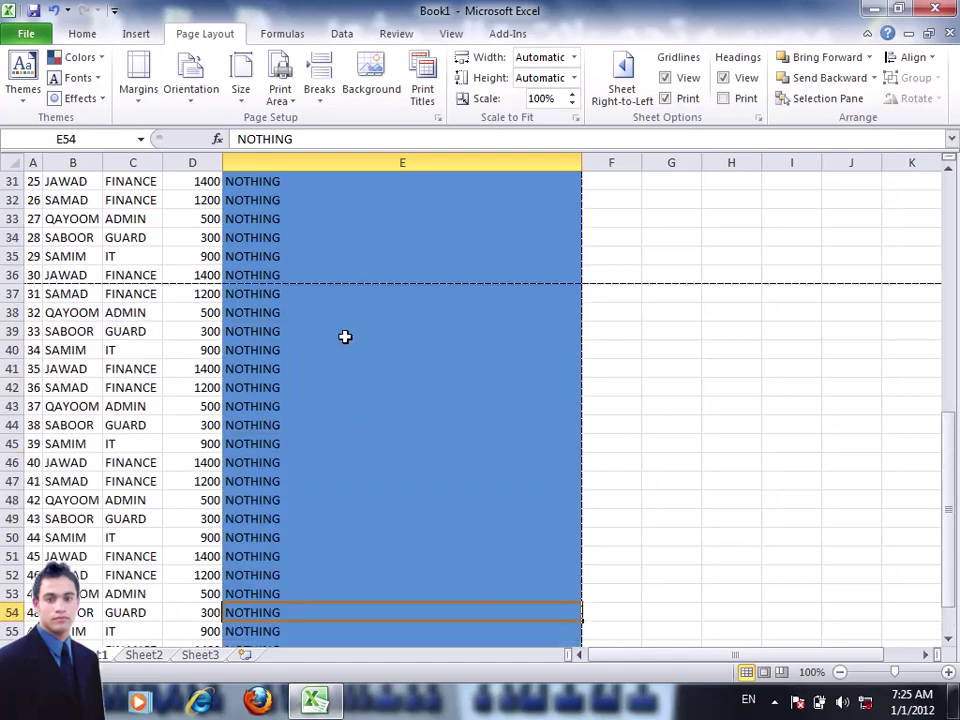
scroll(345, 339, up, 6)
scroll(335, 335, up, 4)
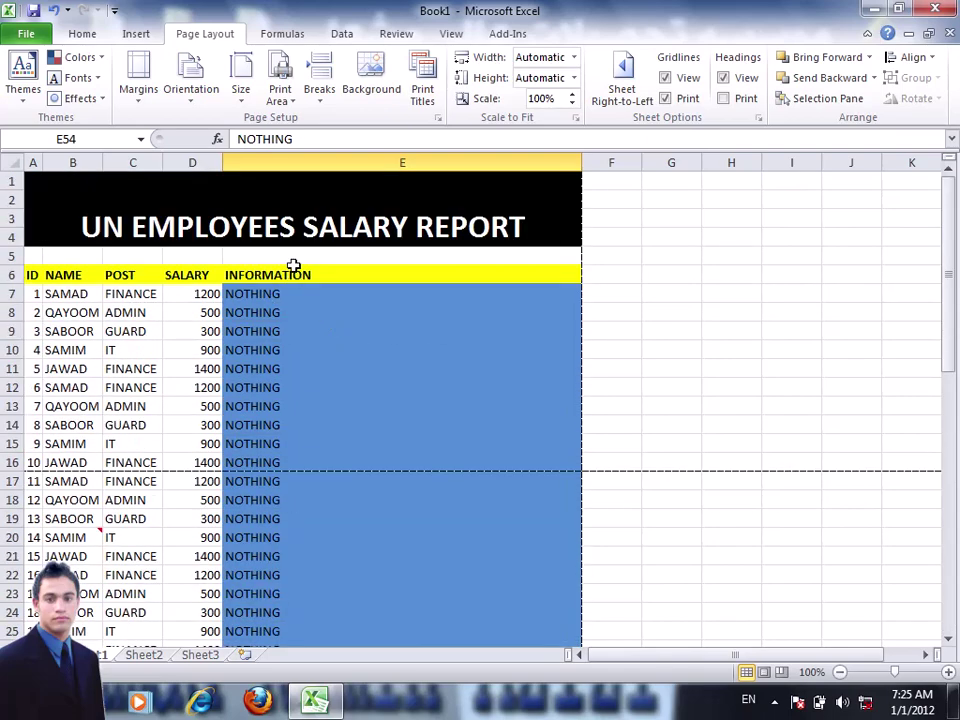
Insert Tulips from Sample Pictures as the sheet background, then view the workbook's Info page
click(381, 90)
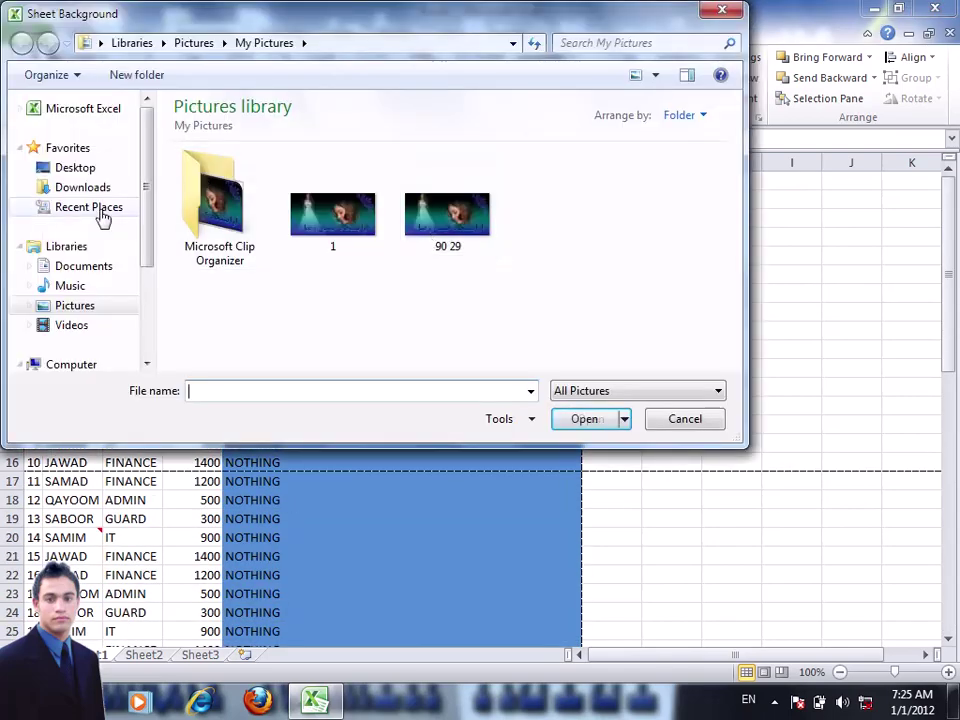
click(193, 42)
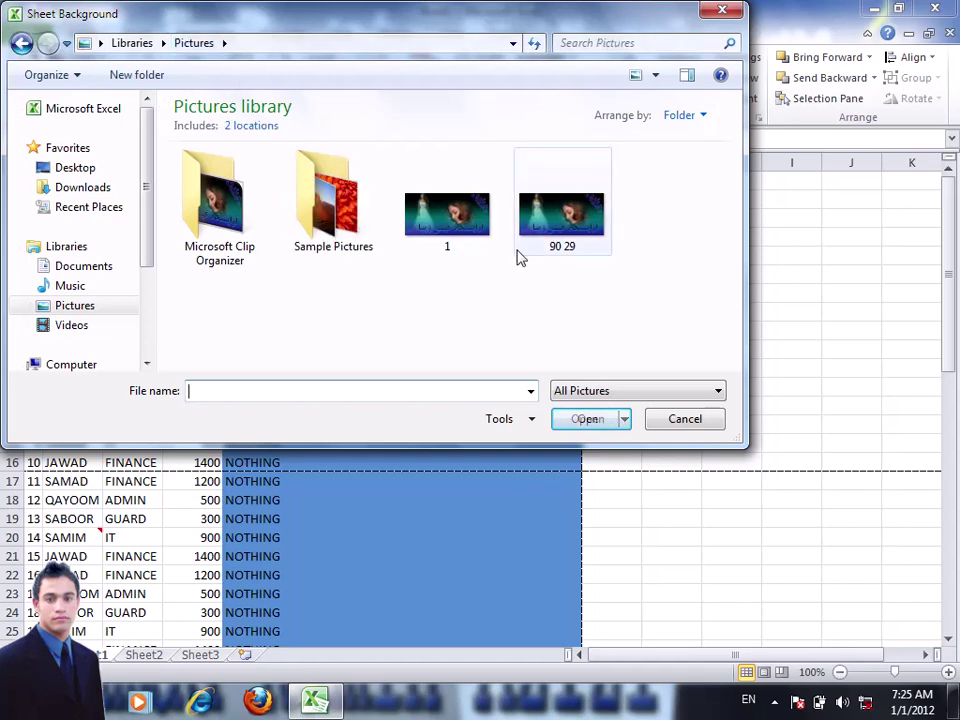
double_click(343, 240)
click(334, 275)
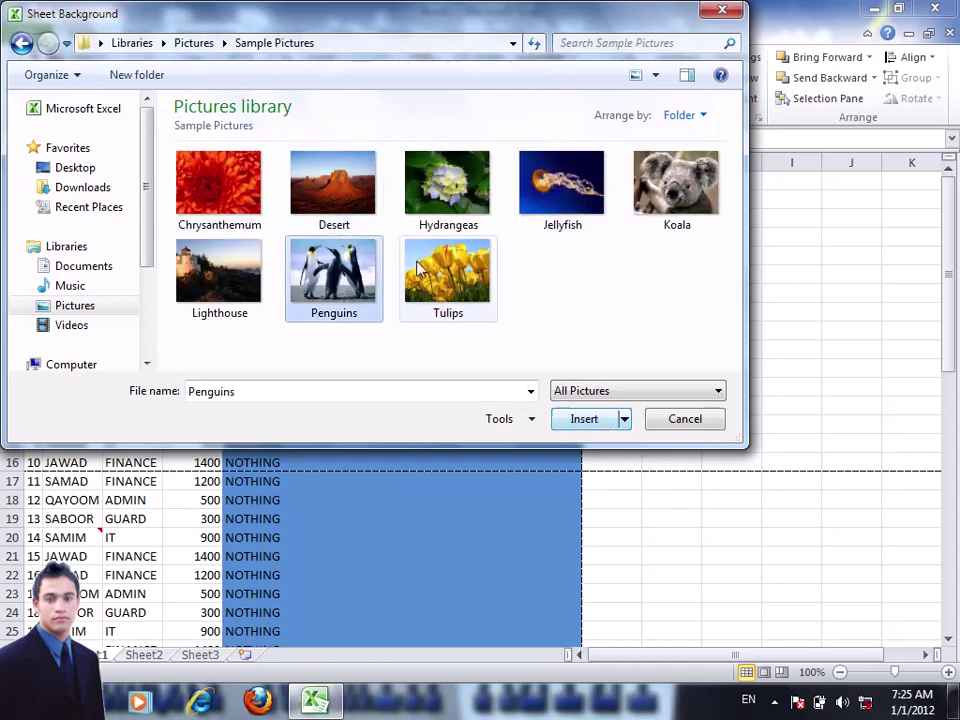
key(Right)
click(585, 420)
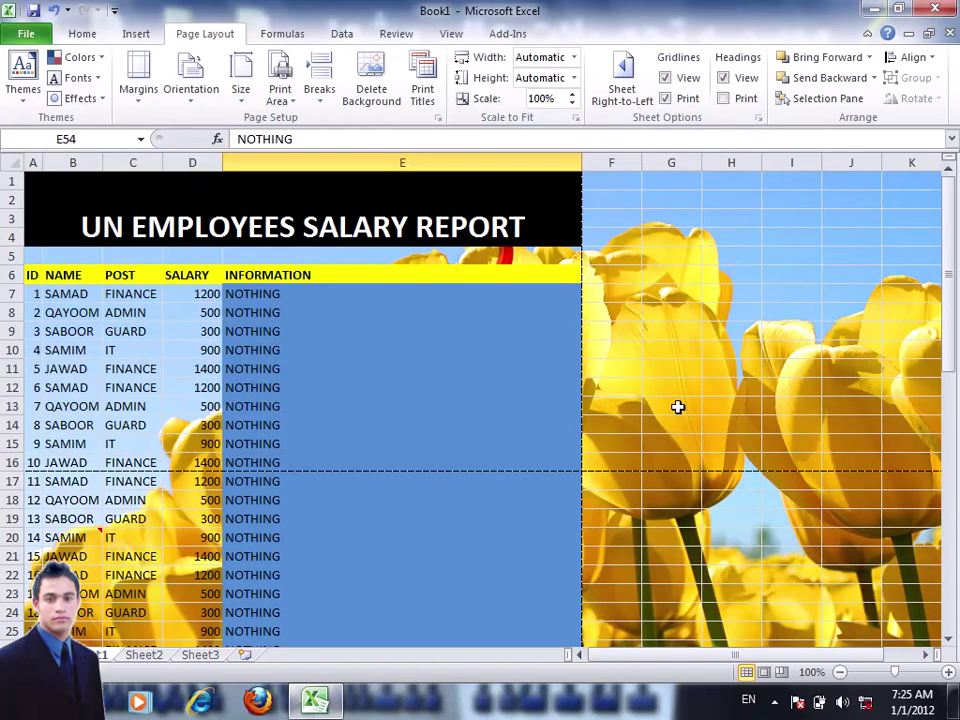
click(676, 405)
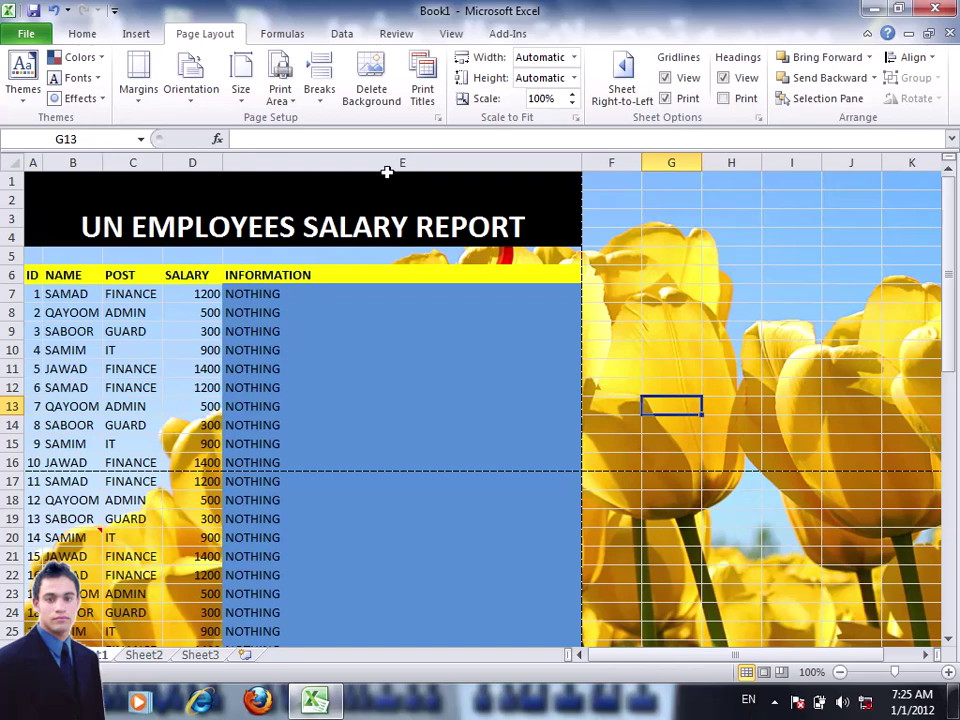
click(22, 33)
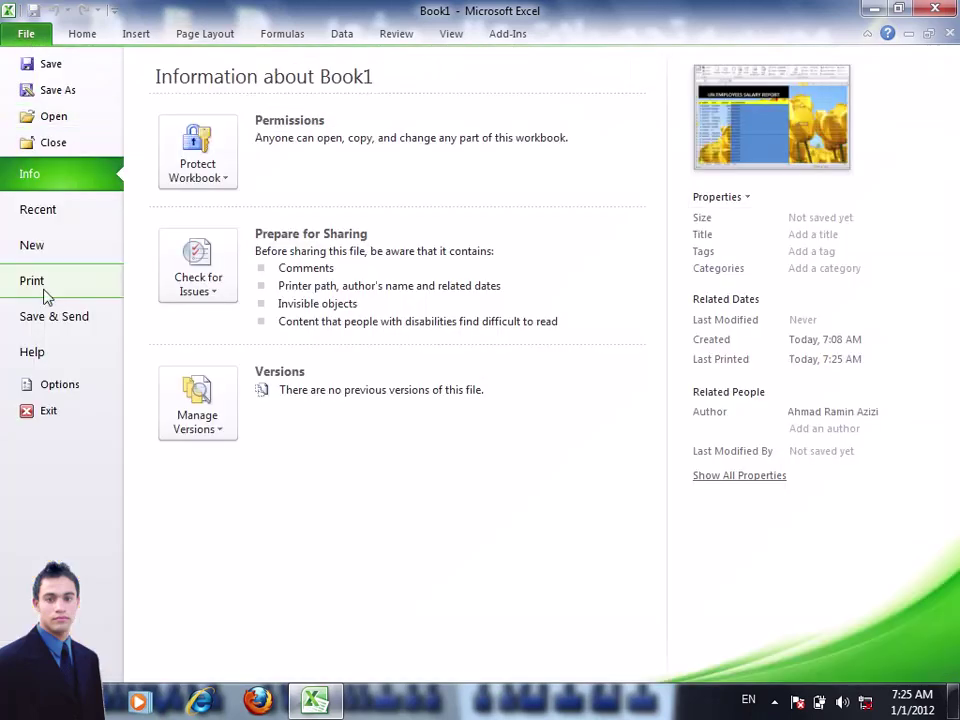
Preview the report, then delete the Tulips background to restore the plain white grid
click(75, 289)
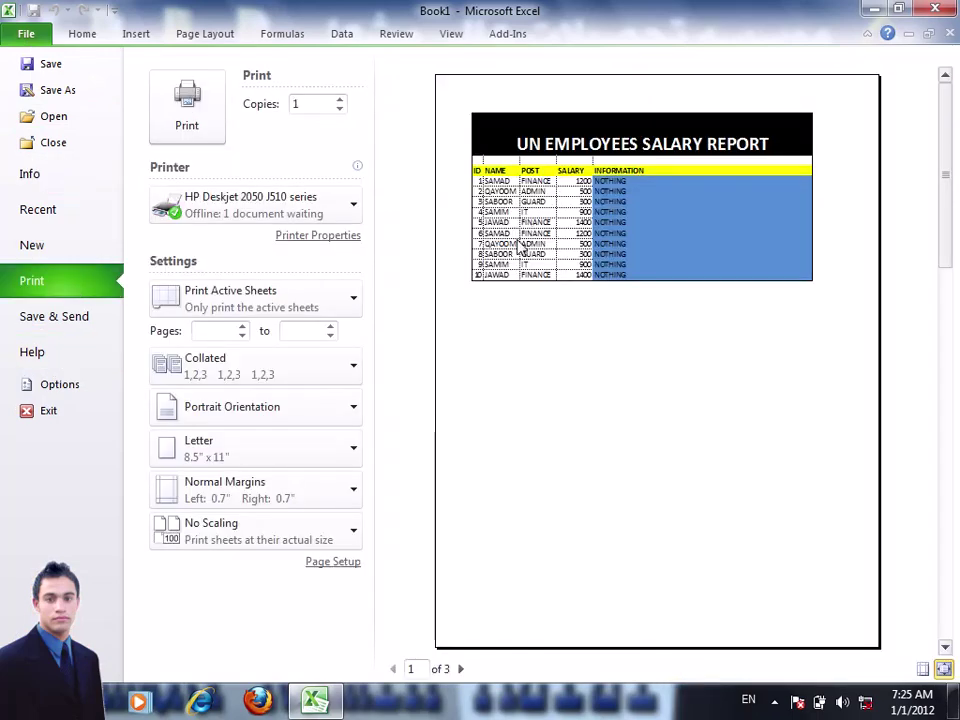
click(215, 33)
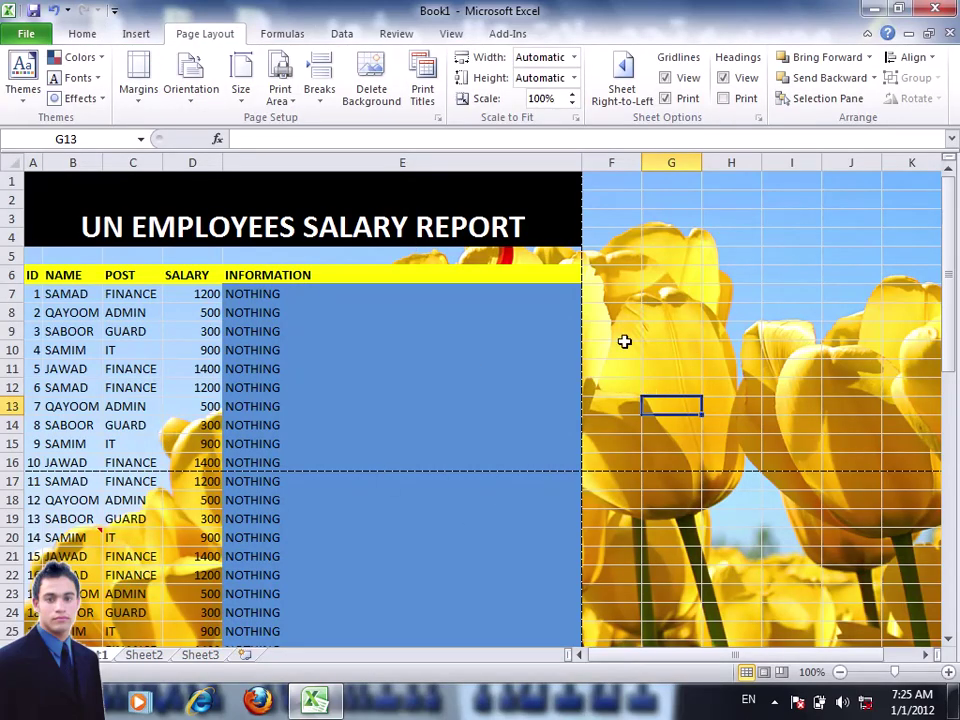
click(363, 104)
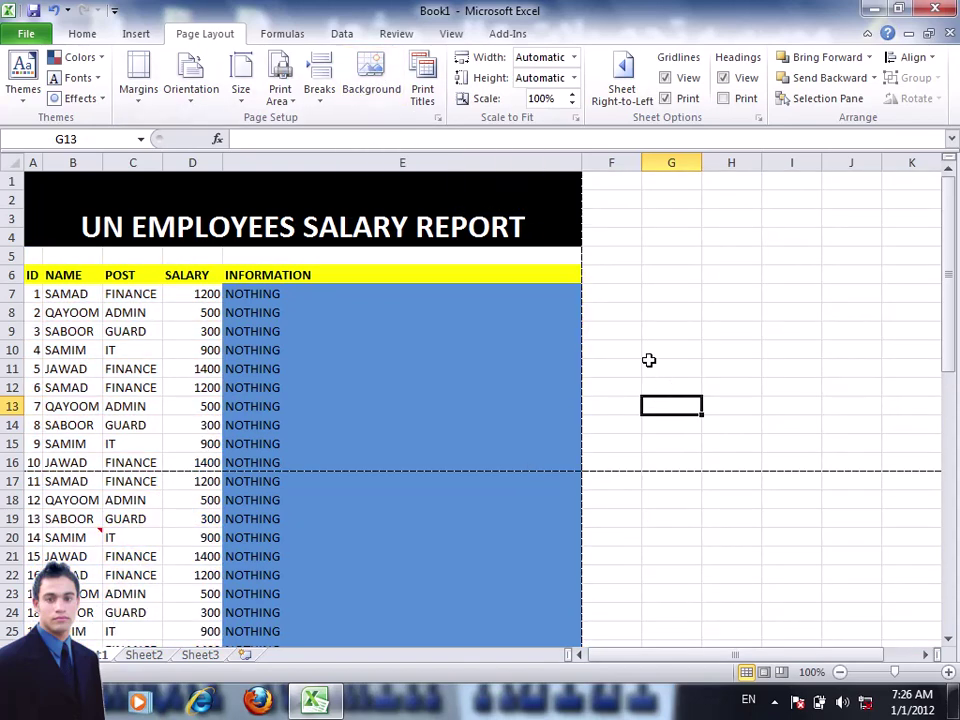
click(650, 366)
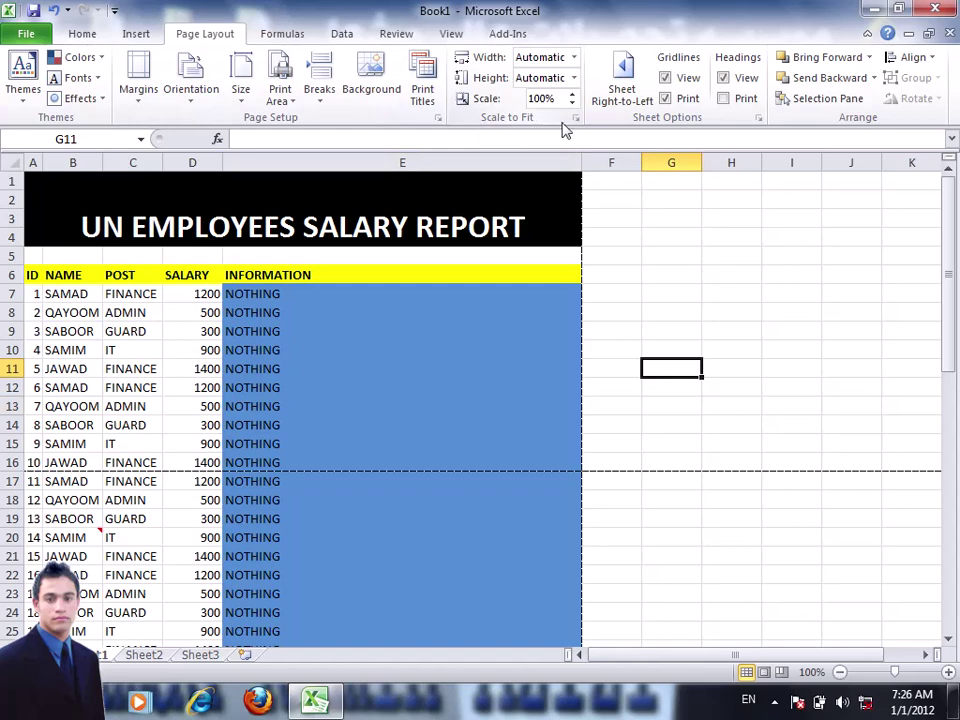
click(437, 118)
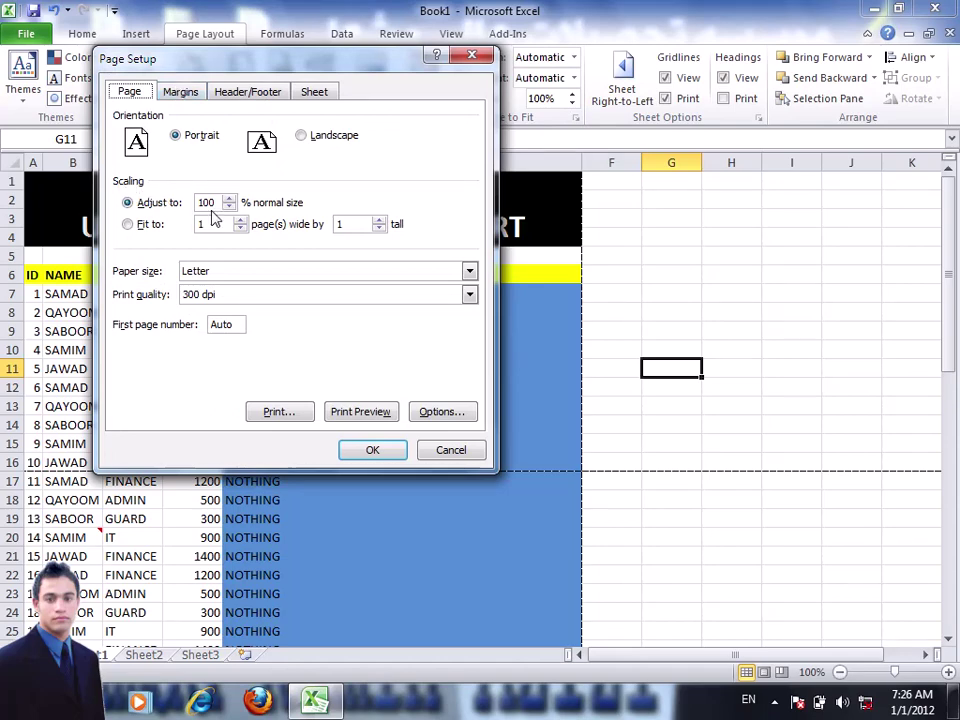
double_click(205, 202)
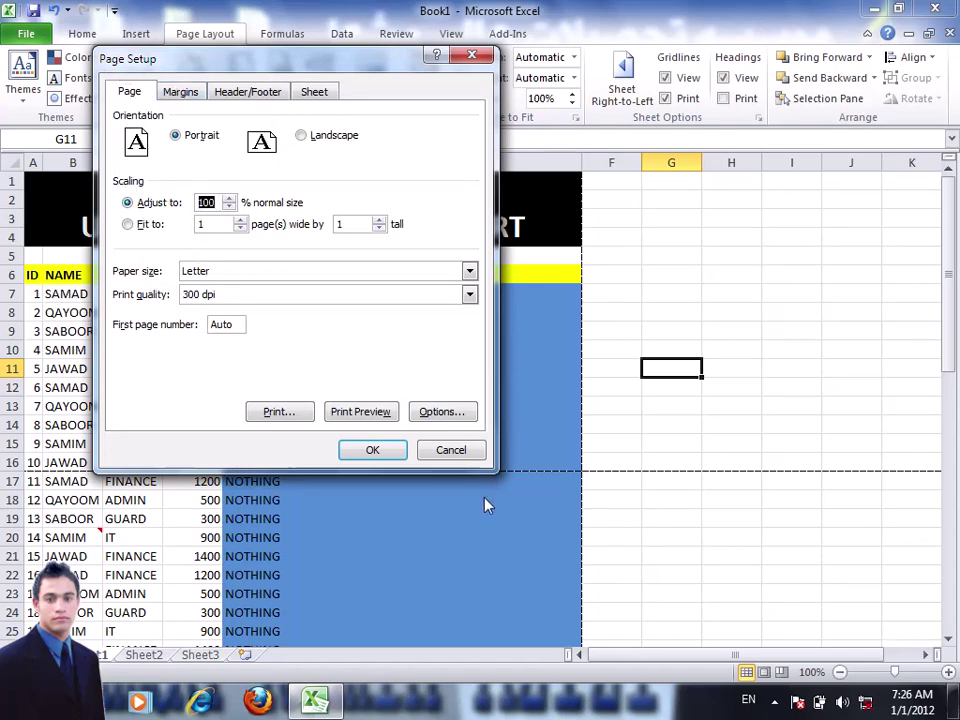
click(472, 450)
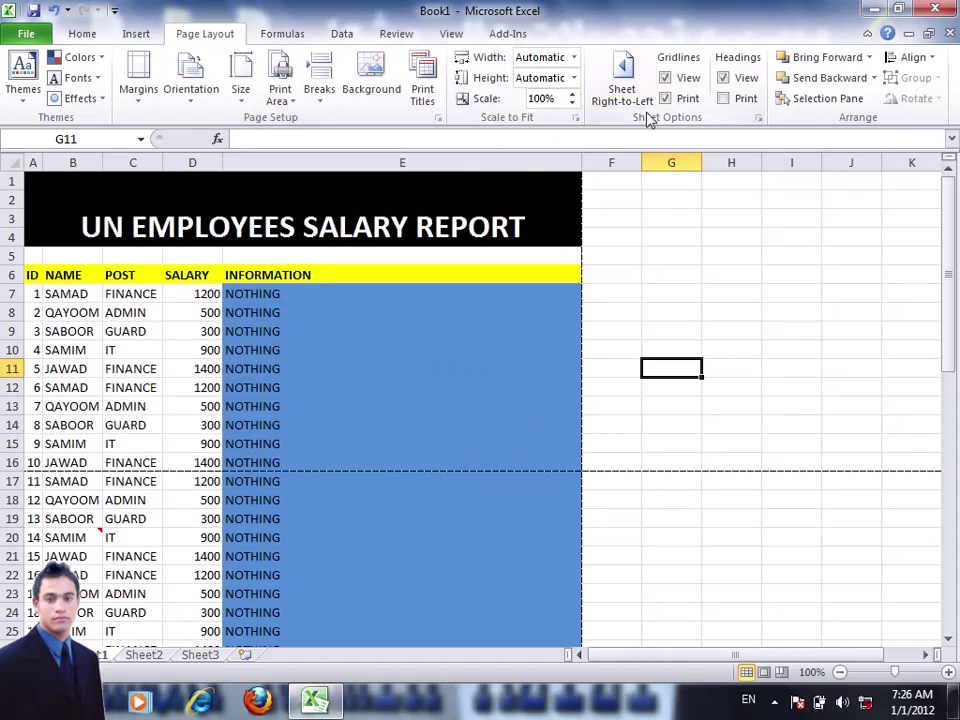
click(673, 316)
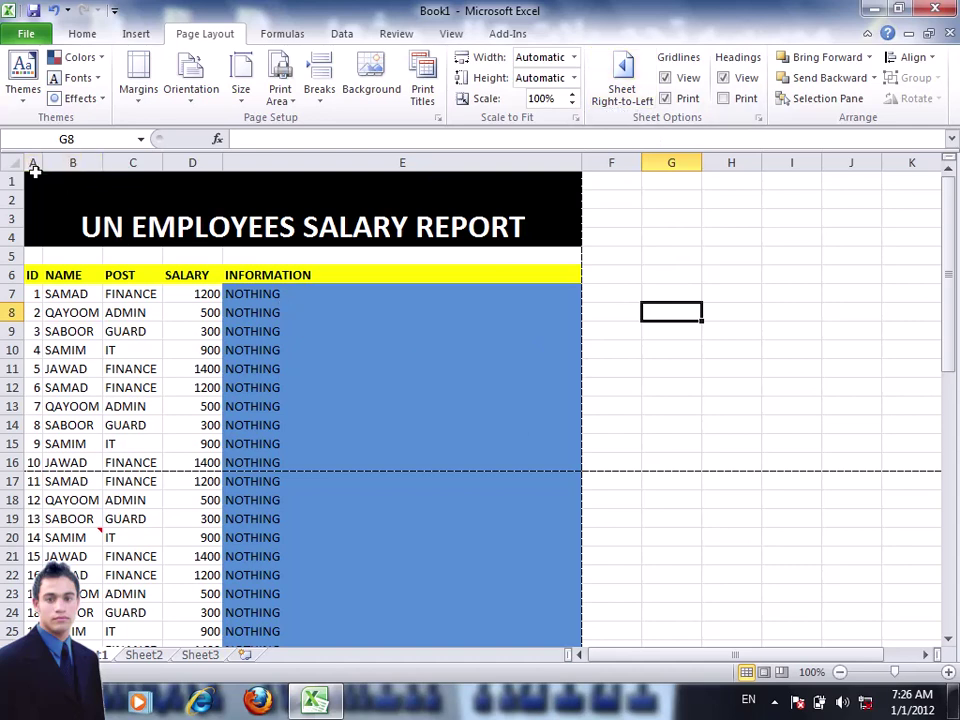
click(645, 102)
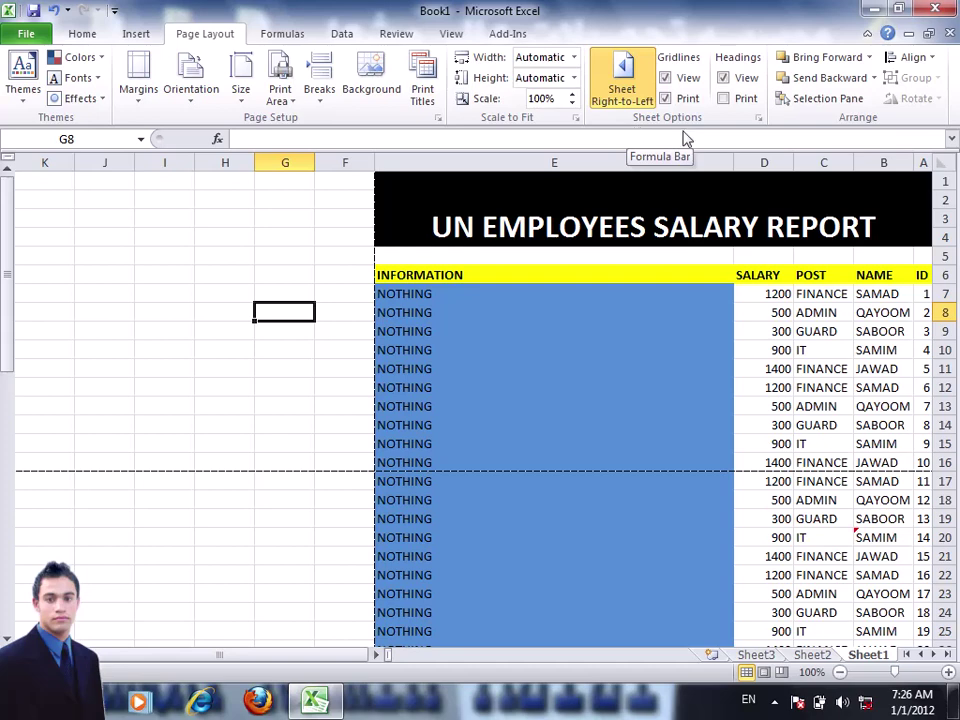
click(622, 78)
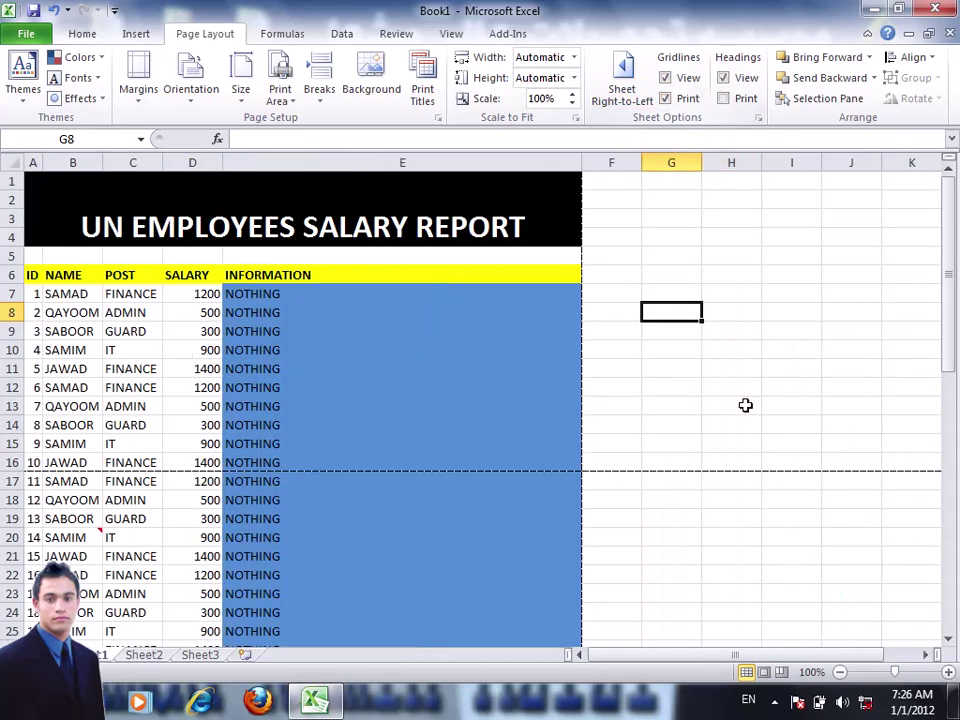
Turn the on-screen gridlines off and back on again
drag(612, 218, 773, 323)
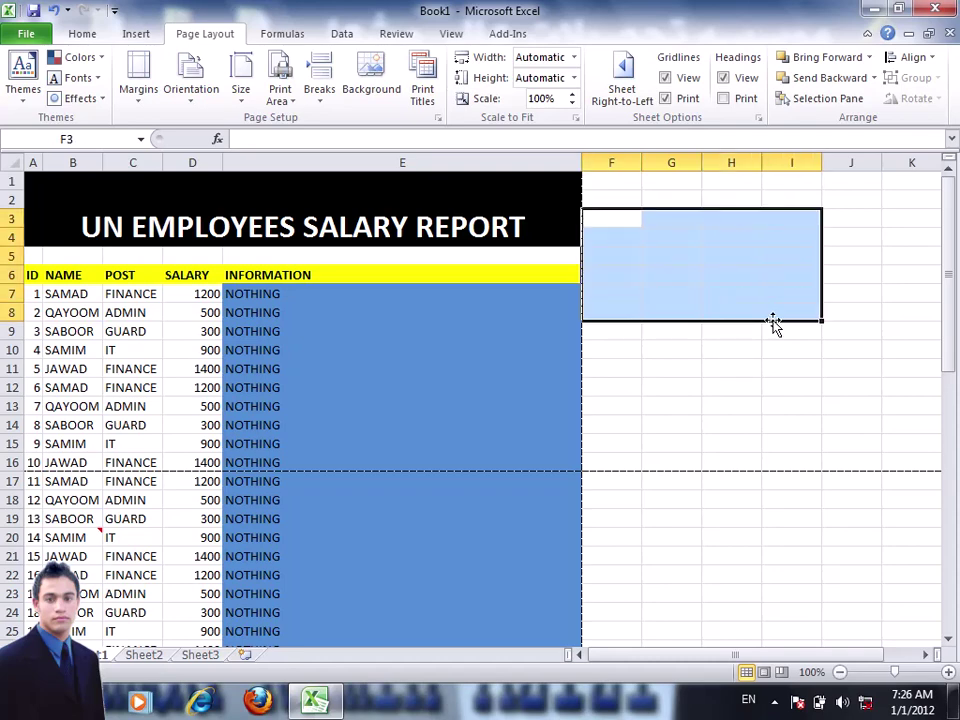
click(683, 82)
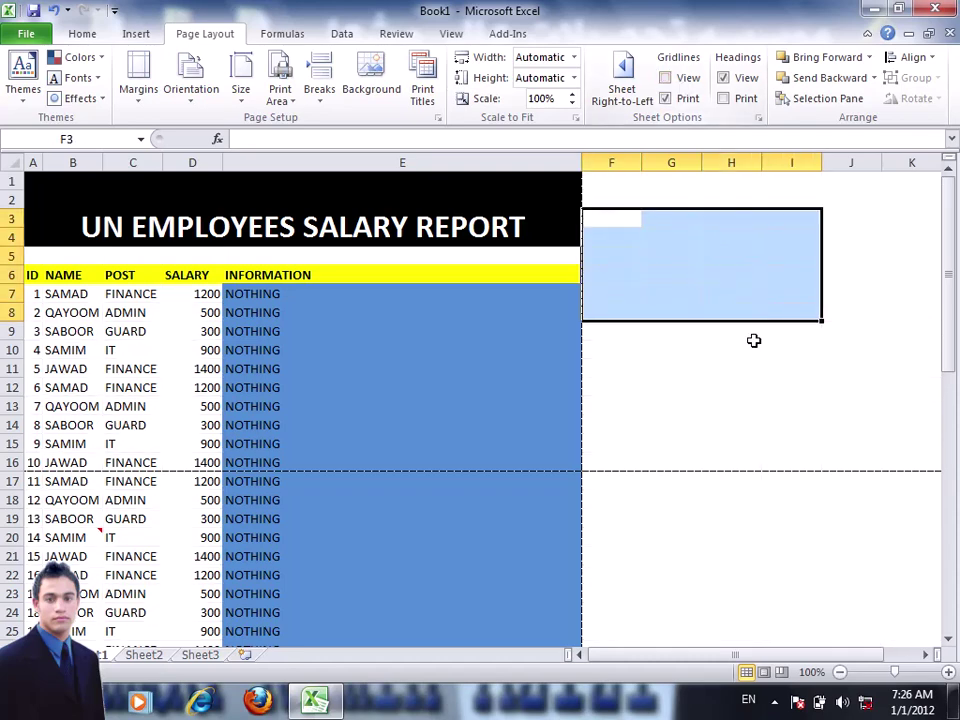
click(740, 406)
scroll(640, 595, down, 12)
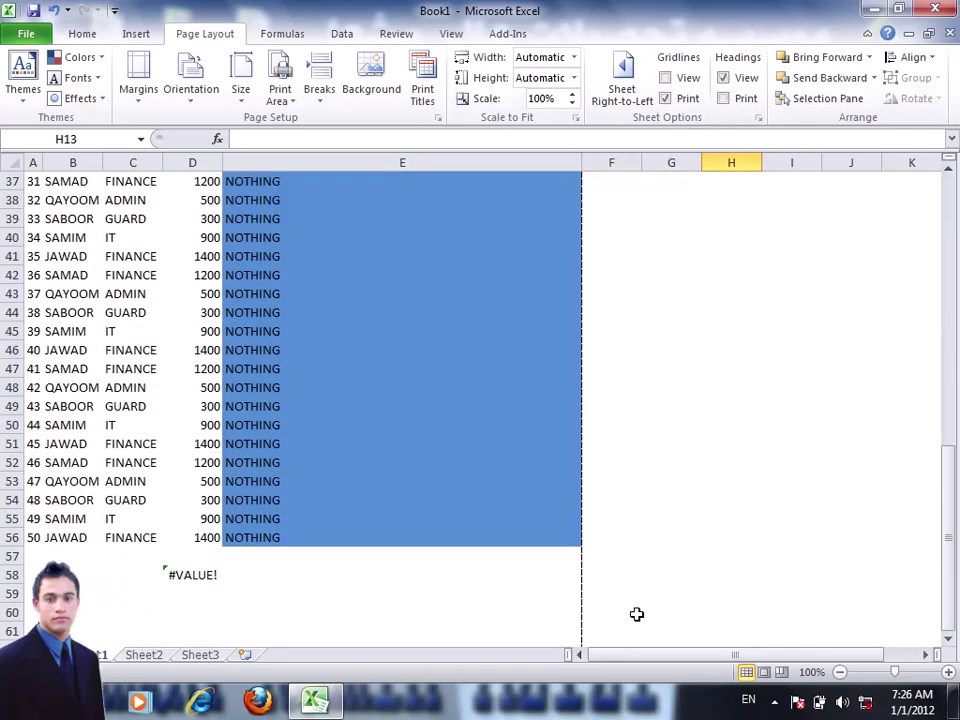
scroll(637, 614, down, 3)
scroll(641, 616, up, 7)
scroll(643, 618, up, 3)
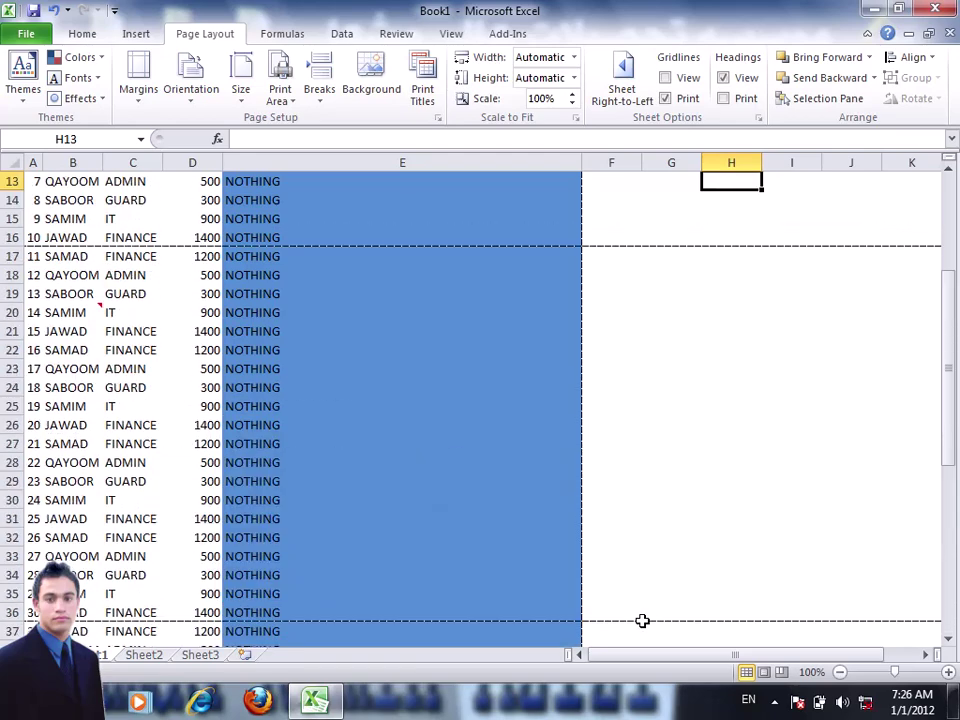
scroll(715, 512, up, 5)
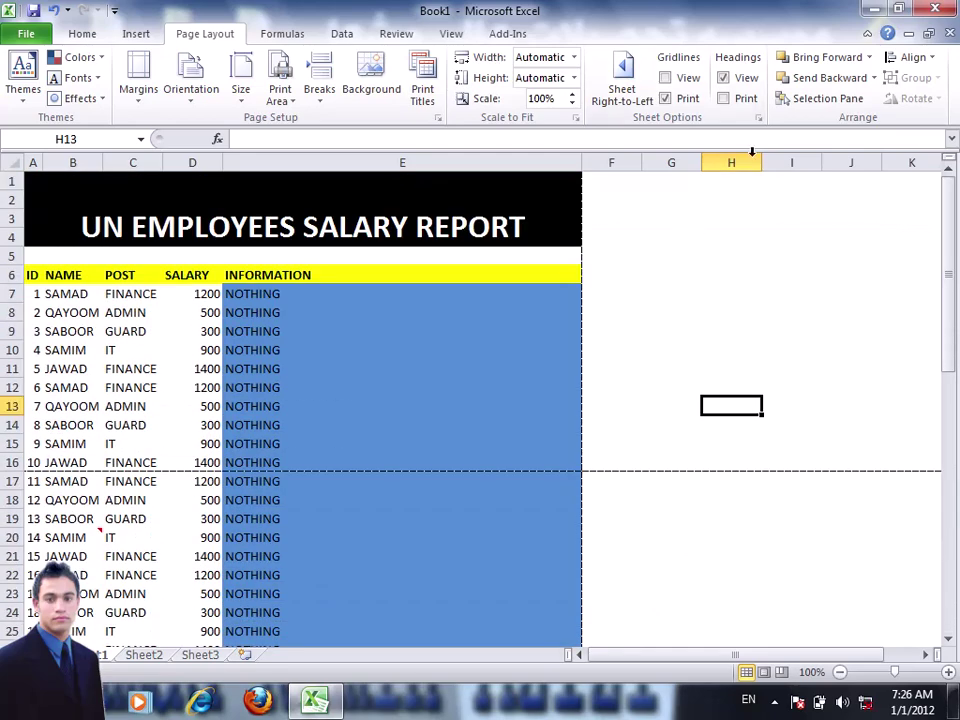
click(687, 80)
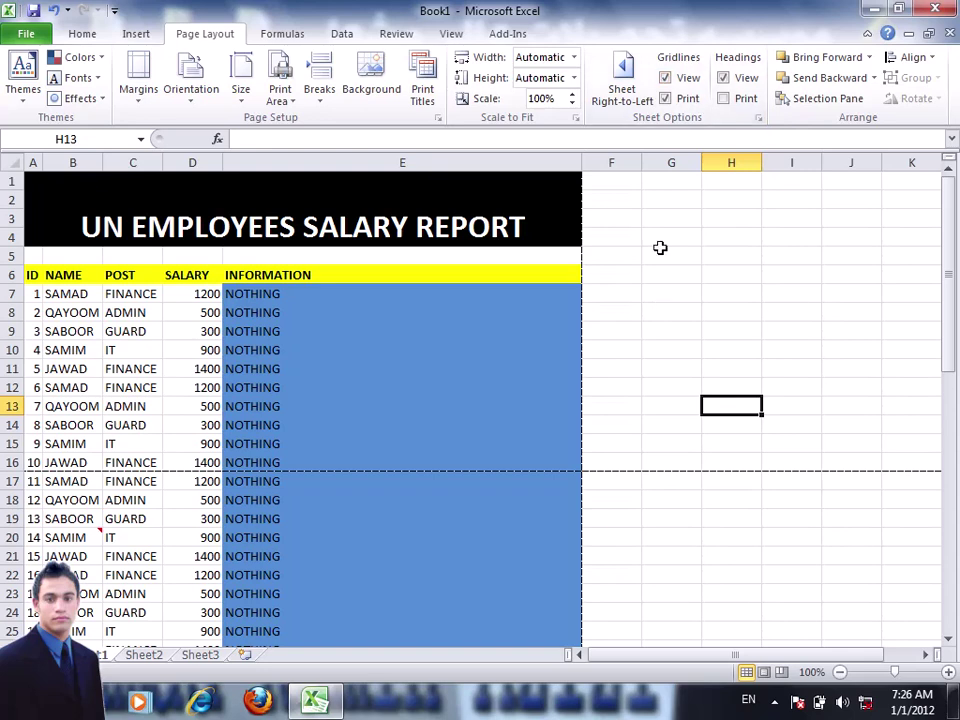
drag(665, 238, 746, 328)
click(704, 281)
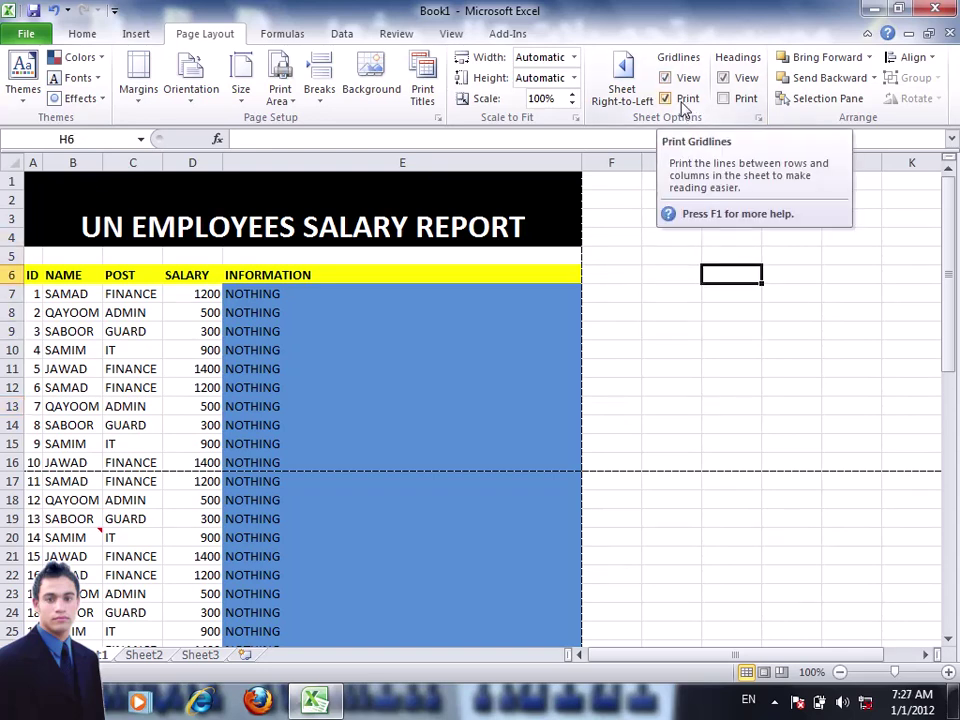
Uncheck Gridlines on Page Setup's Sheet options so they don't print
click(437, 118)
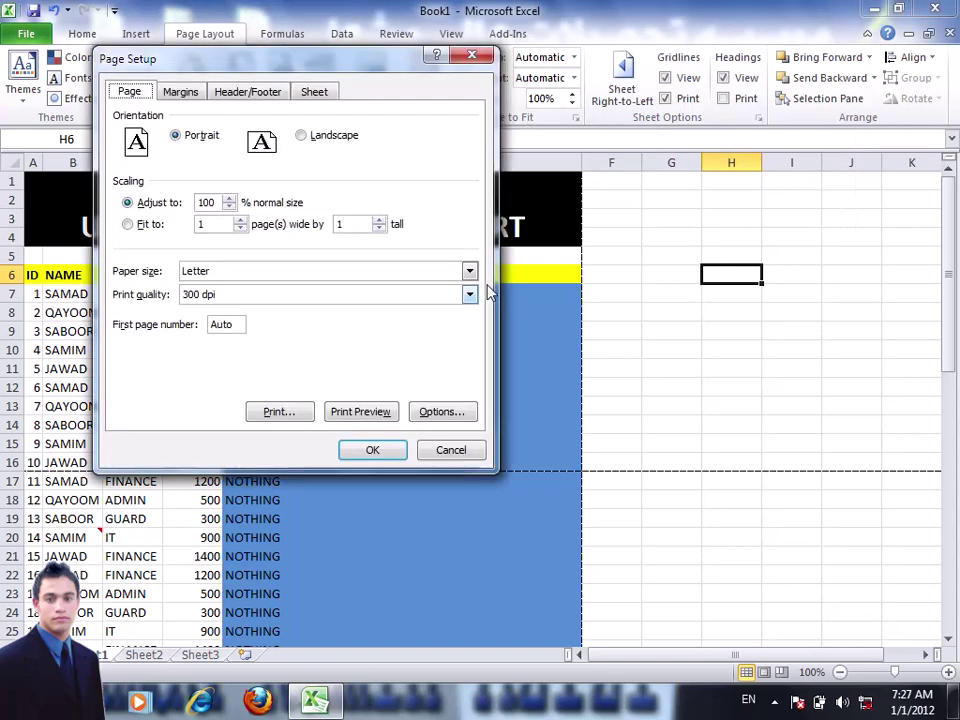
click(314, 91)
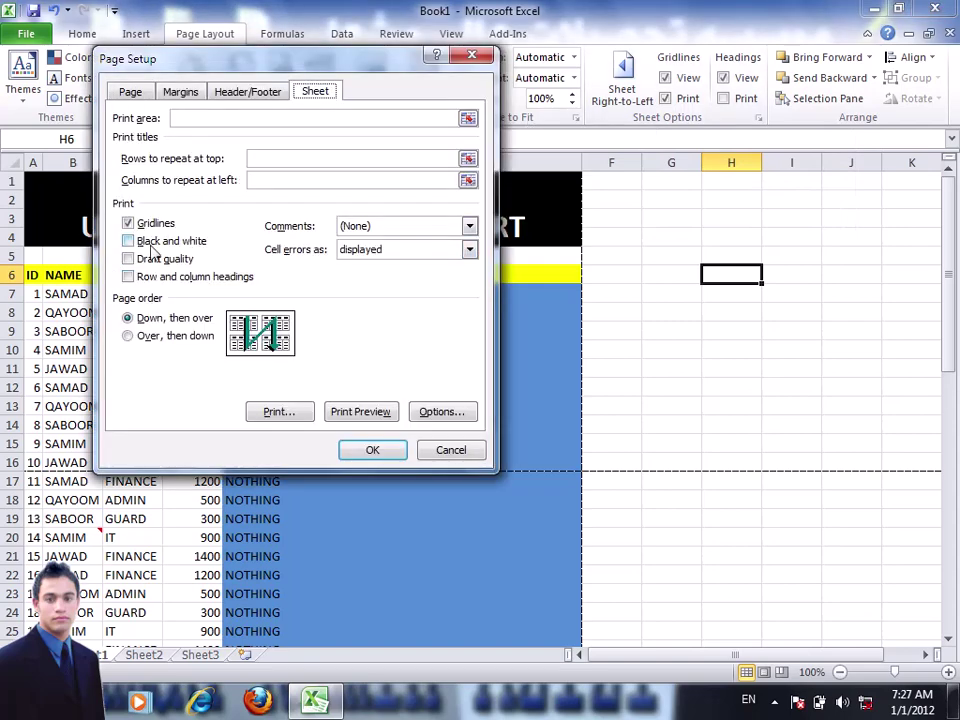
click(153, 224)
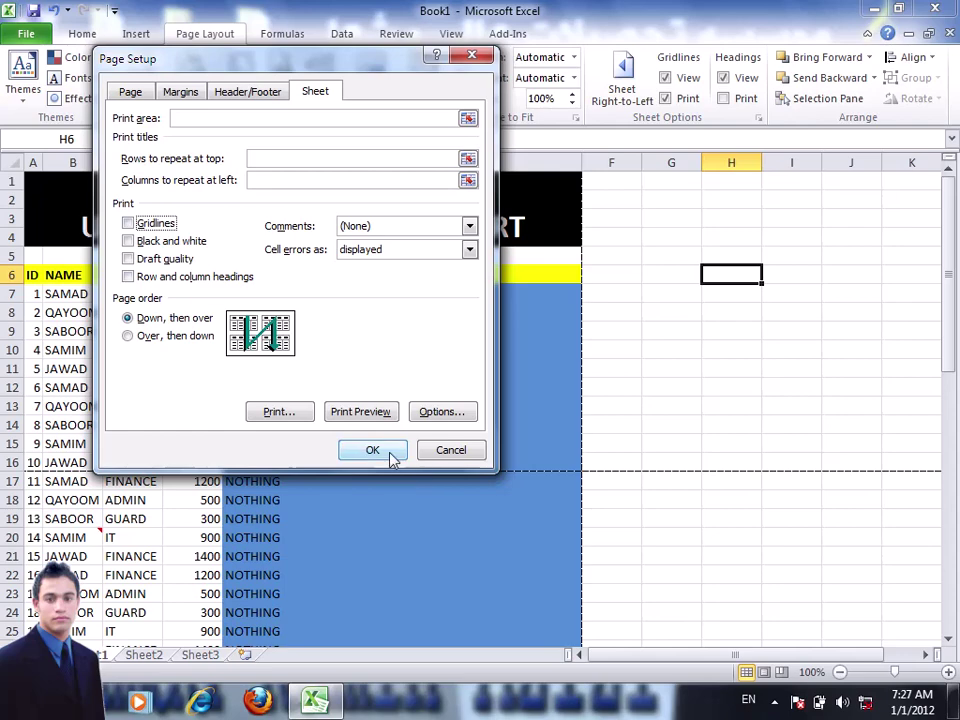
click(389, 451)
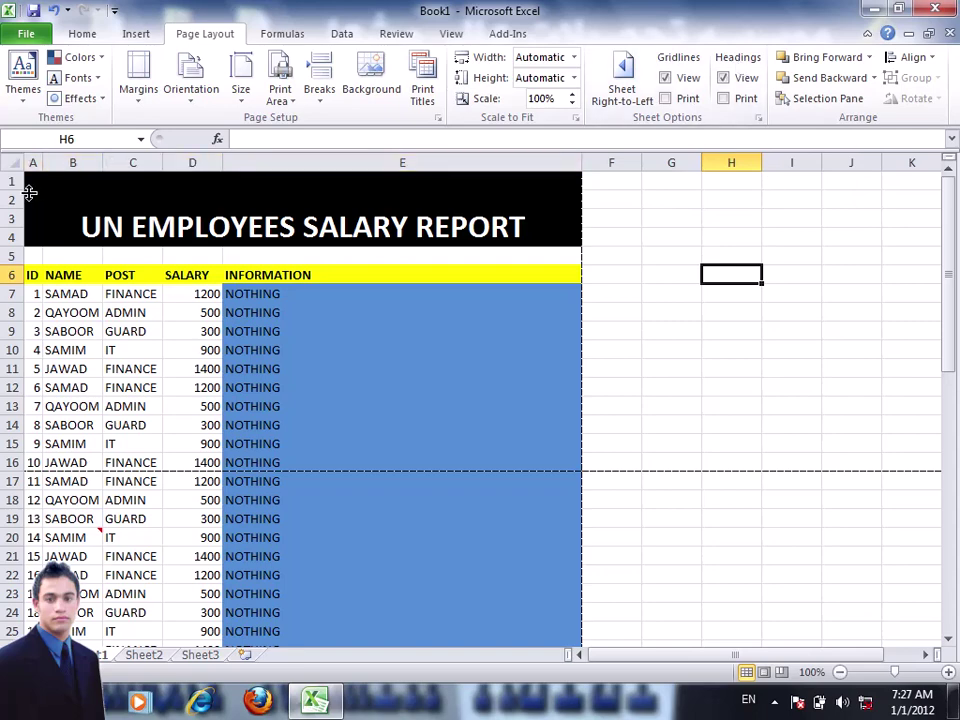
click(724, 78)
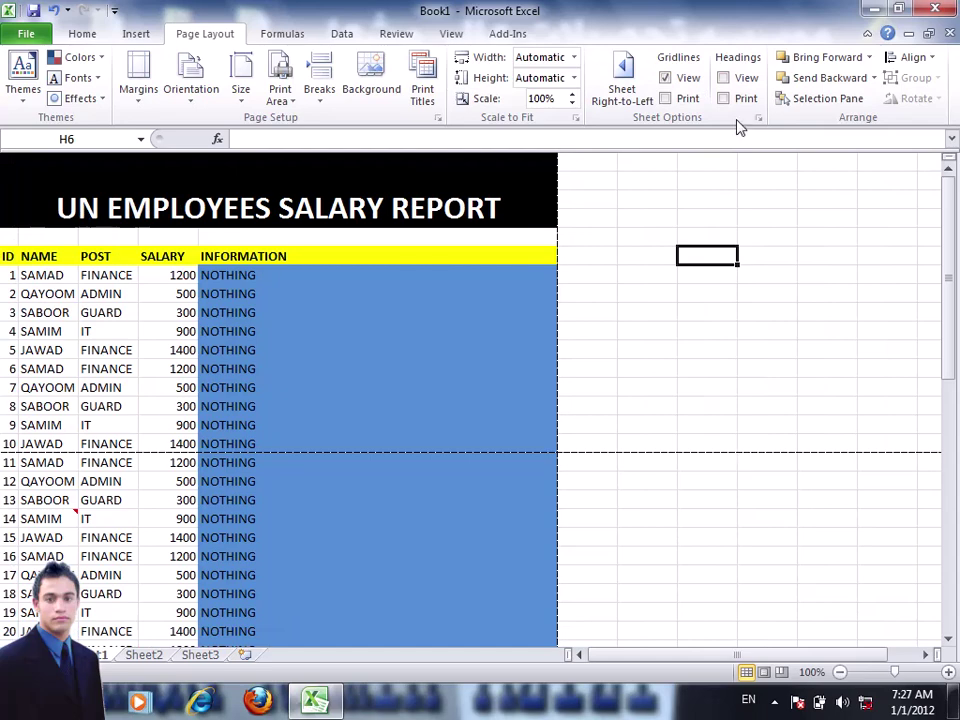
click(744, 78)
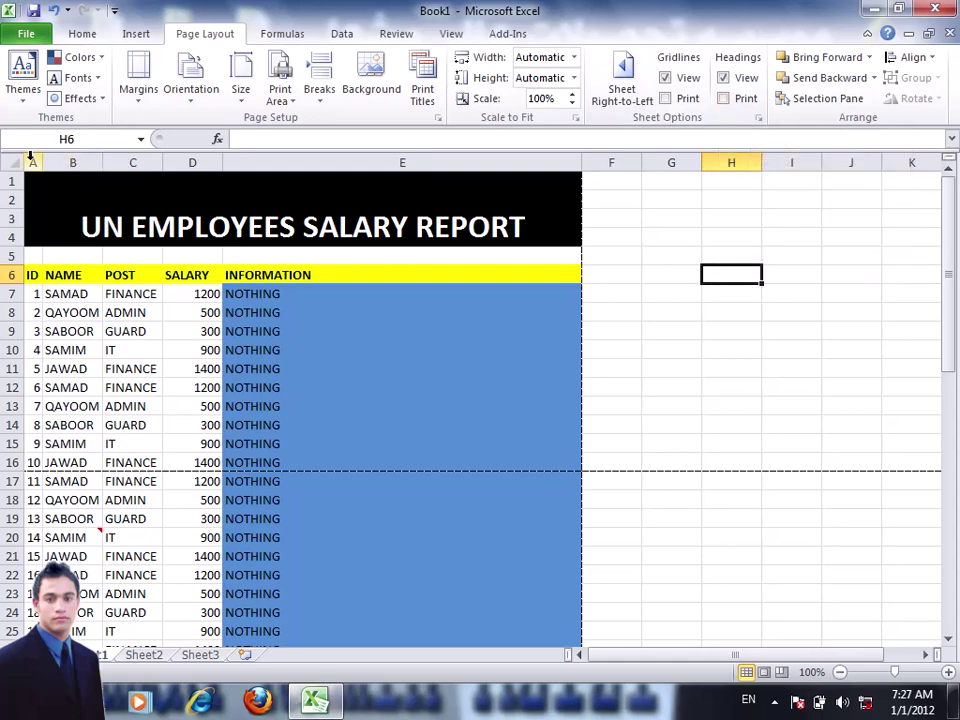
click(724, 98)
click(724, 98)
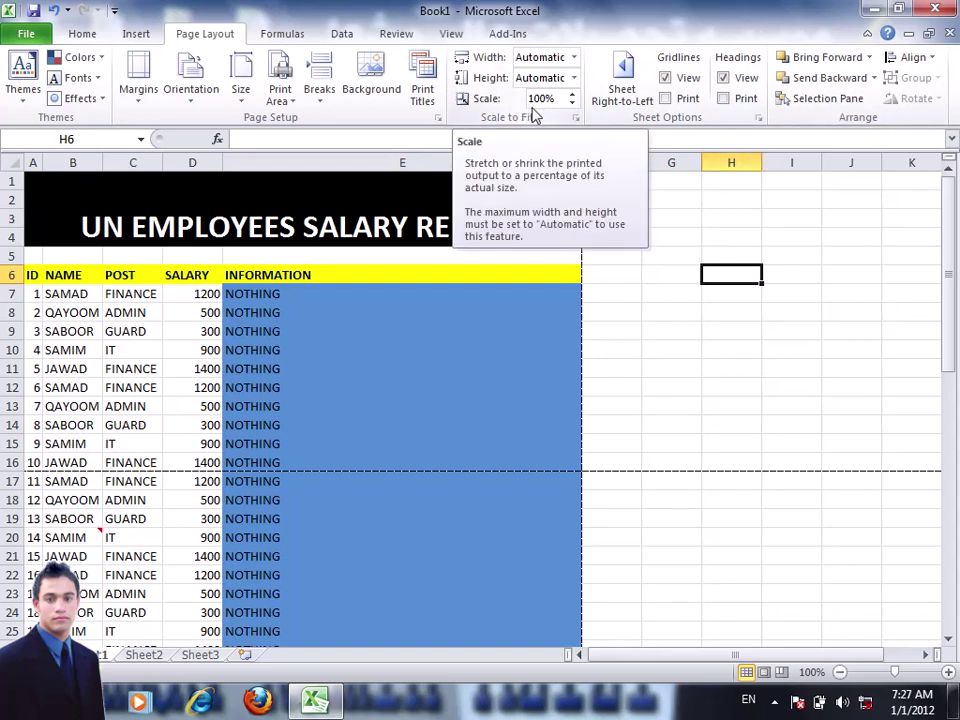
click(283, 34)
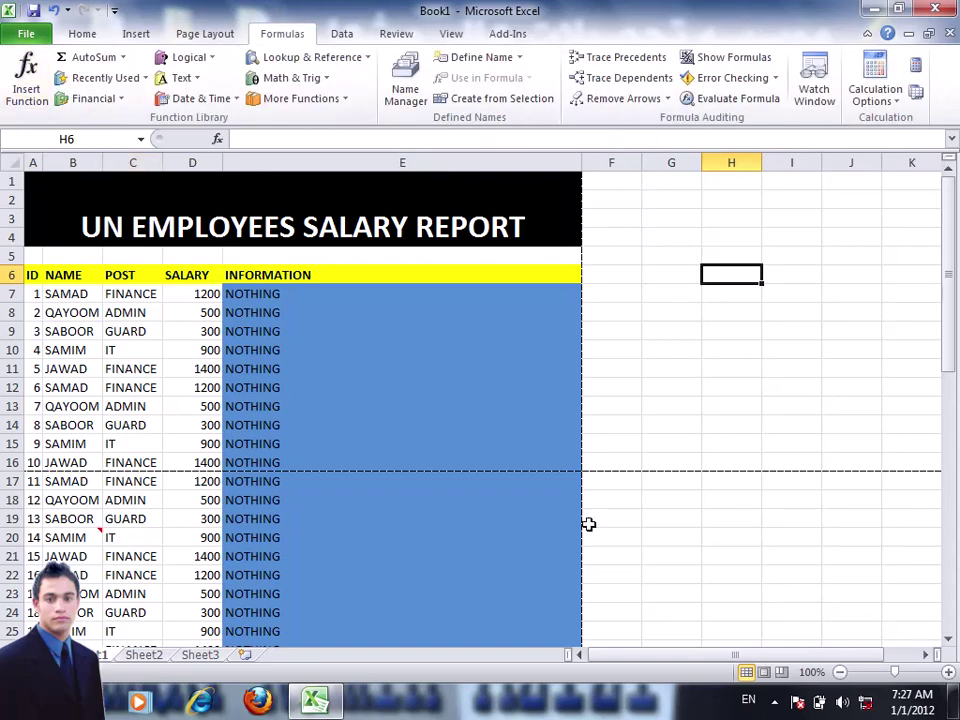
click(605, 406)
scroll(362, 485, down, 8)
scroll(360, 500, down, 3)
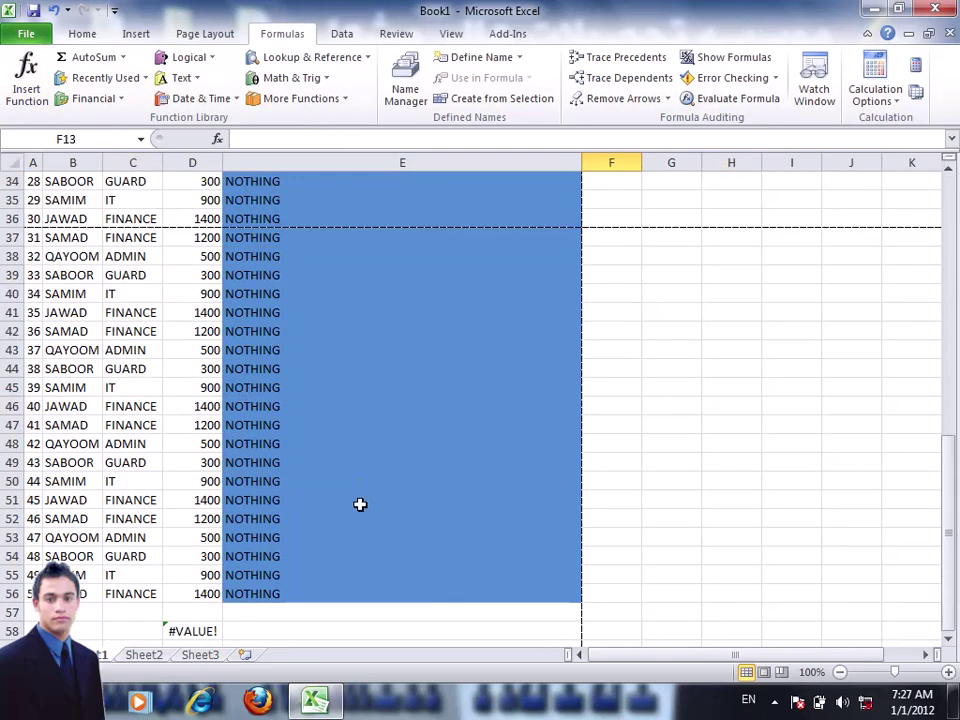
scroll(360, 504, down, 3)
click(190, 461)
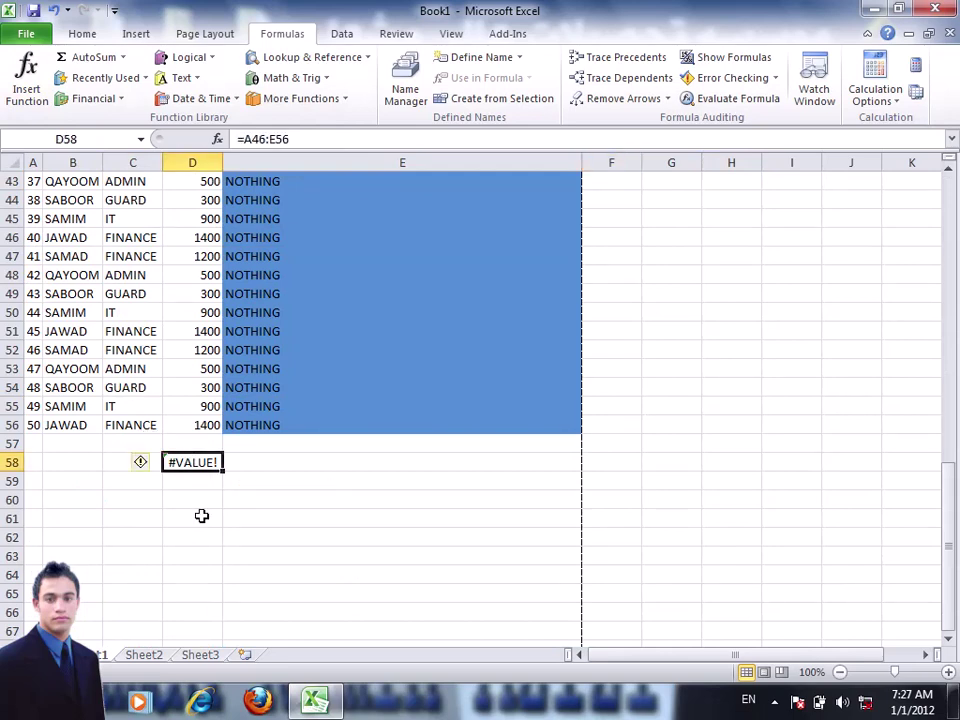
key(BackSpace)
key(Return)
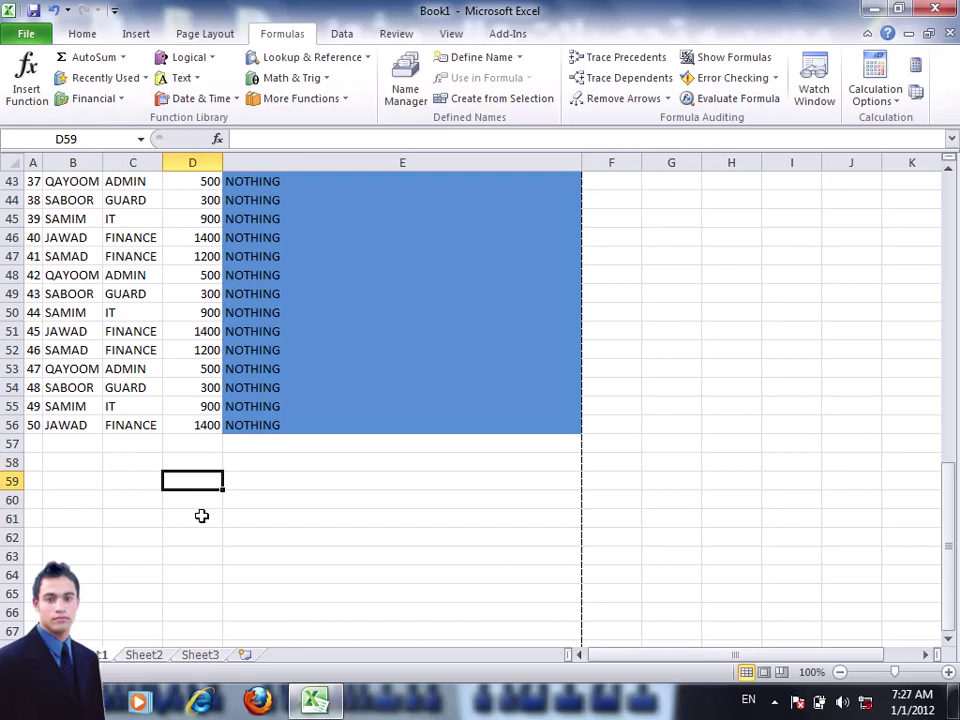
key(Up)
key(Left)
key(Down)
key(Up)
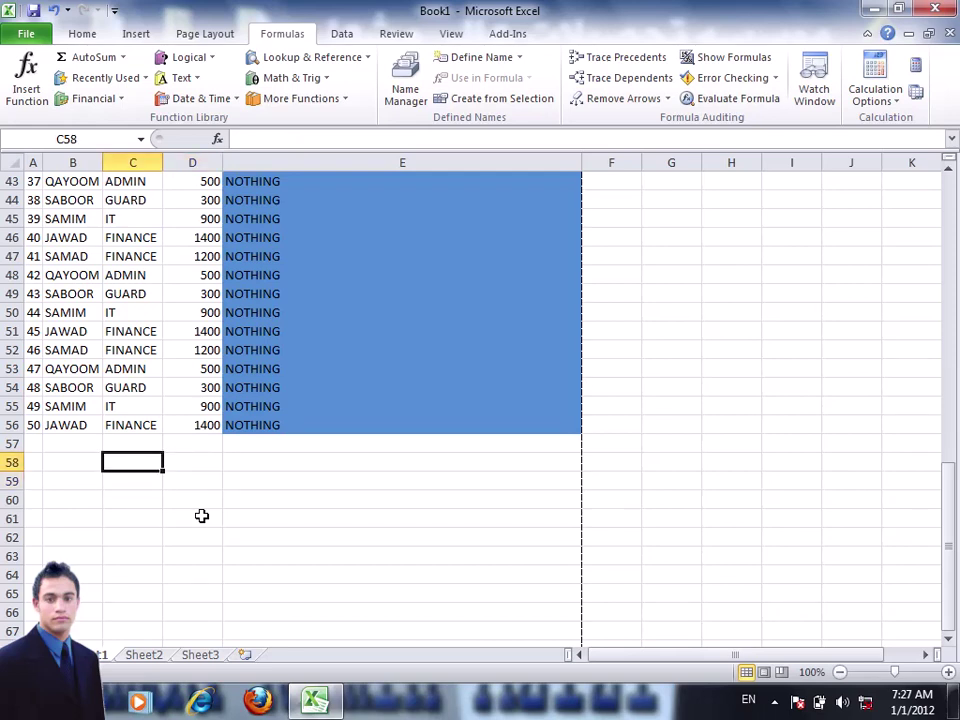
key(Down)
key(Right)
key(Left)
key(Up)
key(Up)
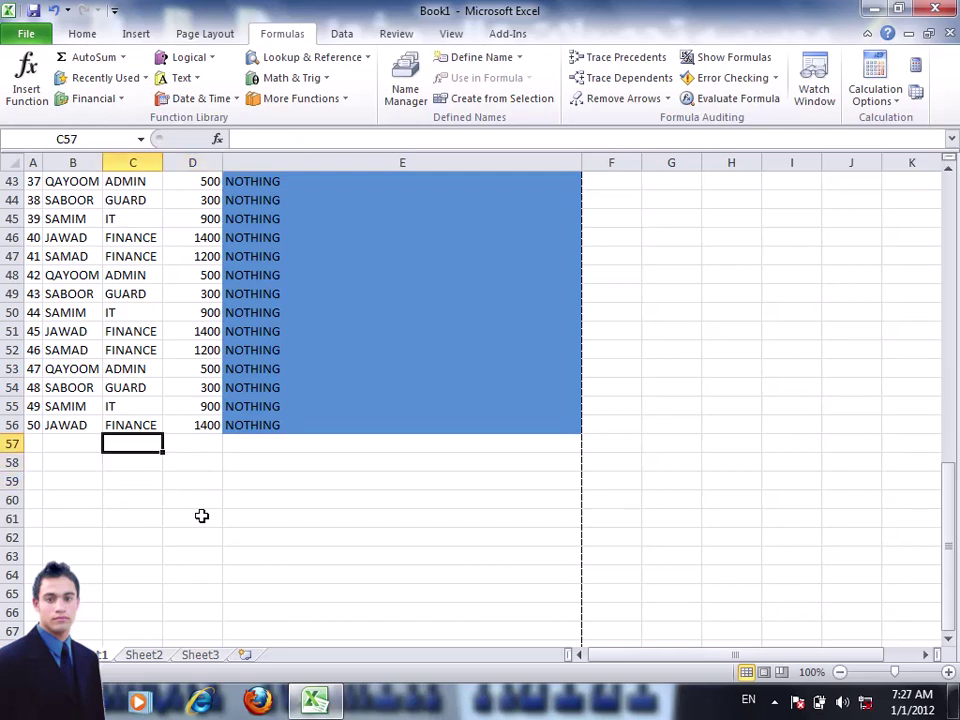
key(Down)
key(Down)
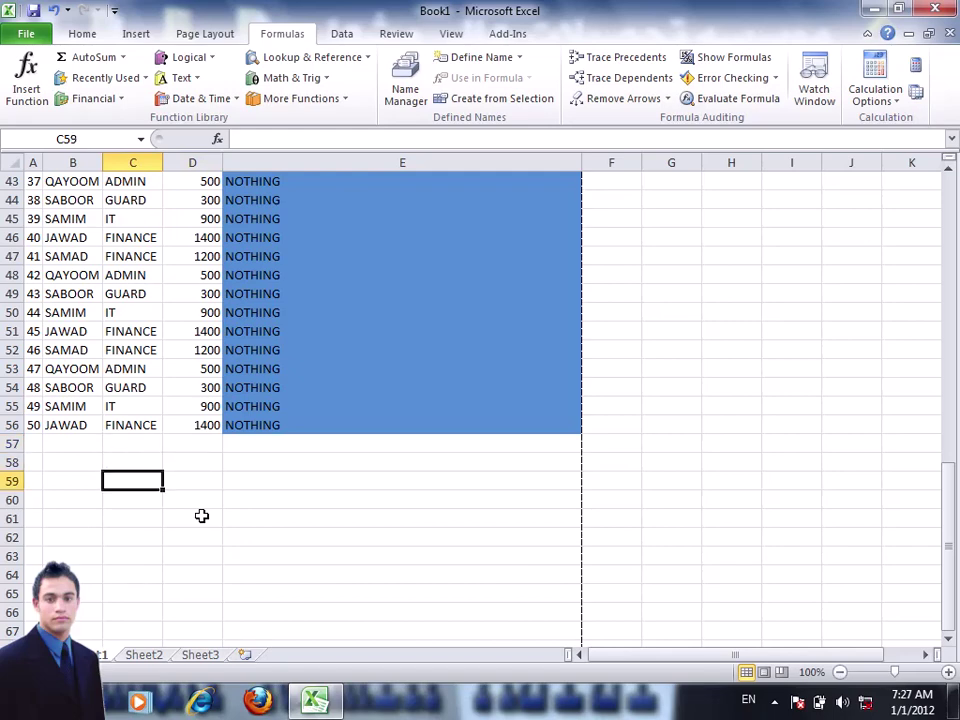
scroll(296, 486, down, 2)
scroll(285, 482, down, 6)
scroll(285, 476, up, 5)
scroll(283, 476, up, 1)
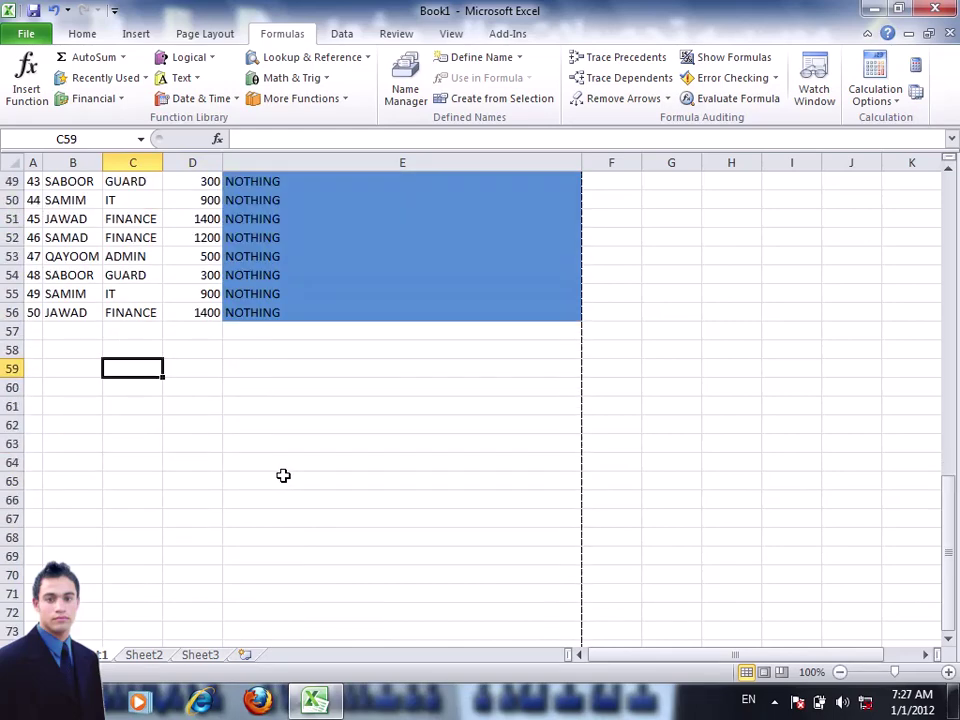
scroll(283, 476, up, 3)
key(Up)
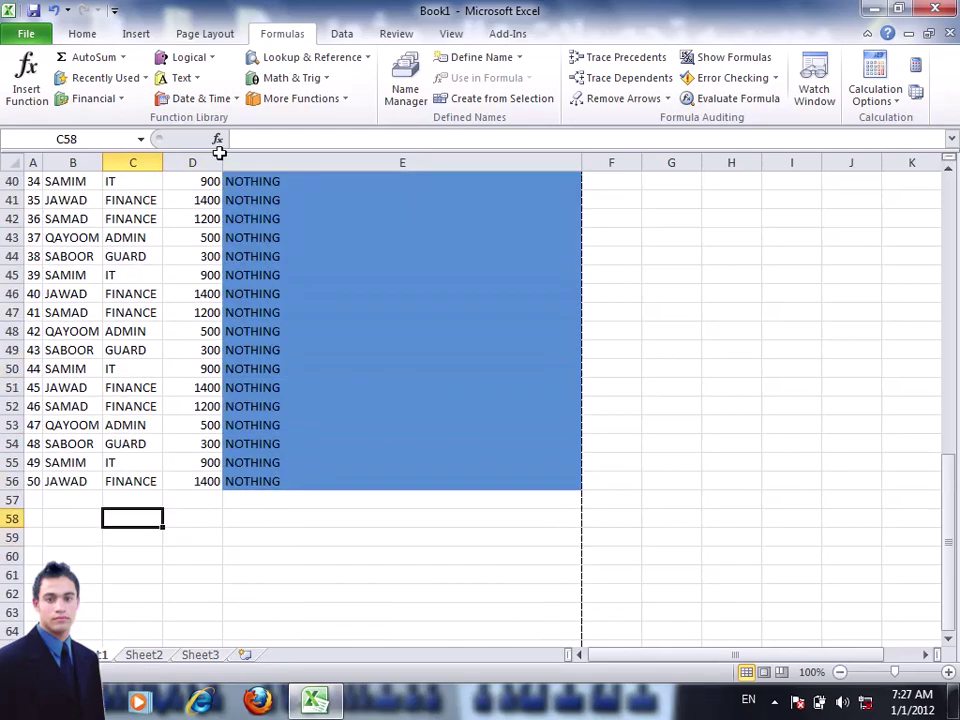
scroll(214, 309, down, 3)
scroll(248, 442, down, 4)
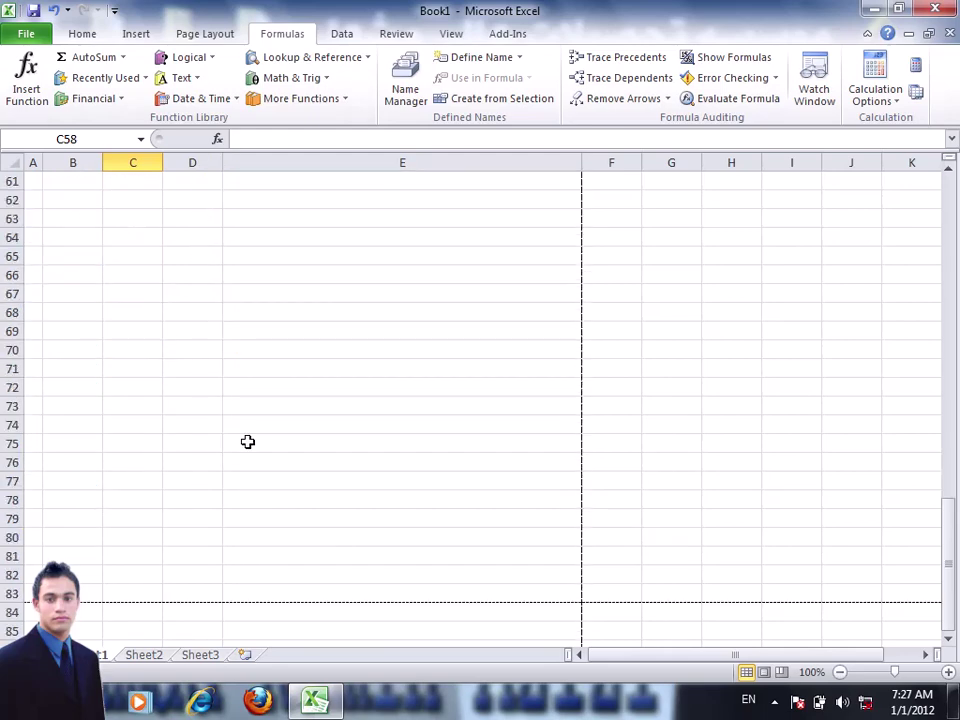
click(227, 578)
click(205, 580)
scroll(267, 551, up, 2)
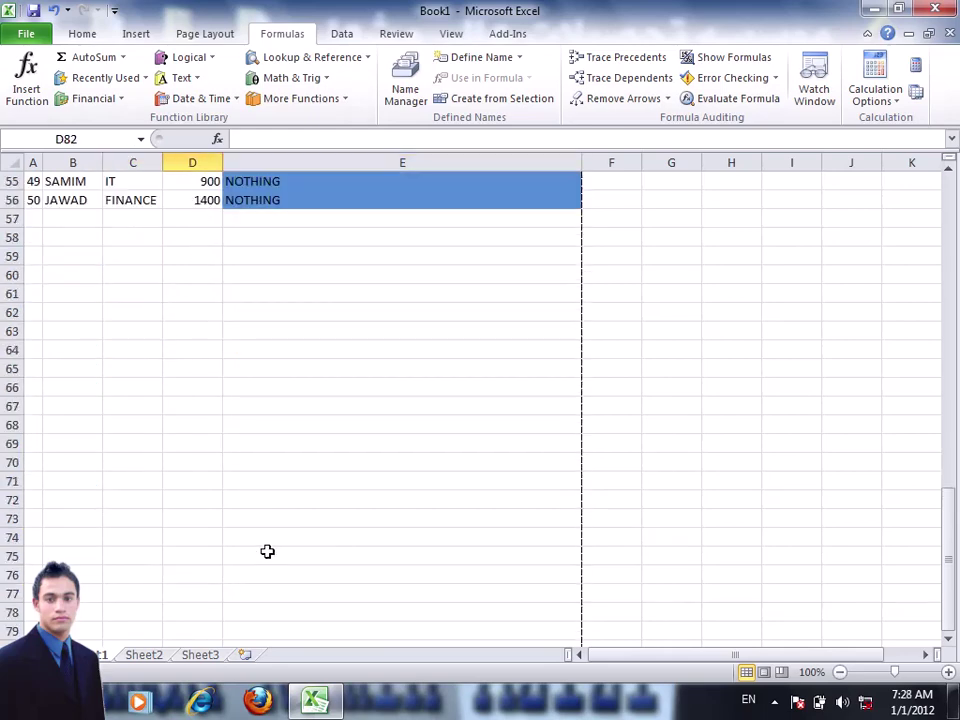
scroll(174, 604, down, 1)
click(141, 628)
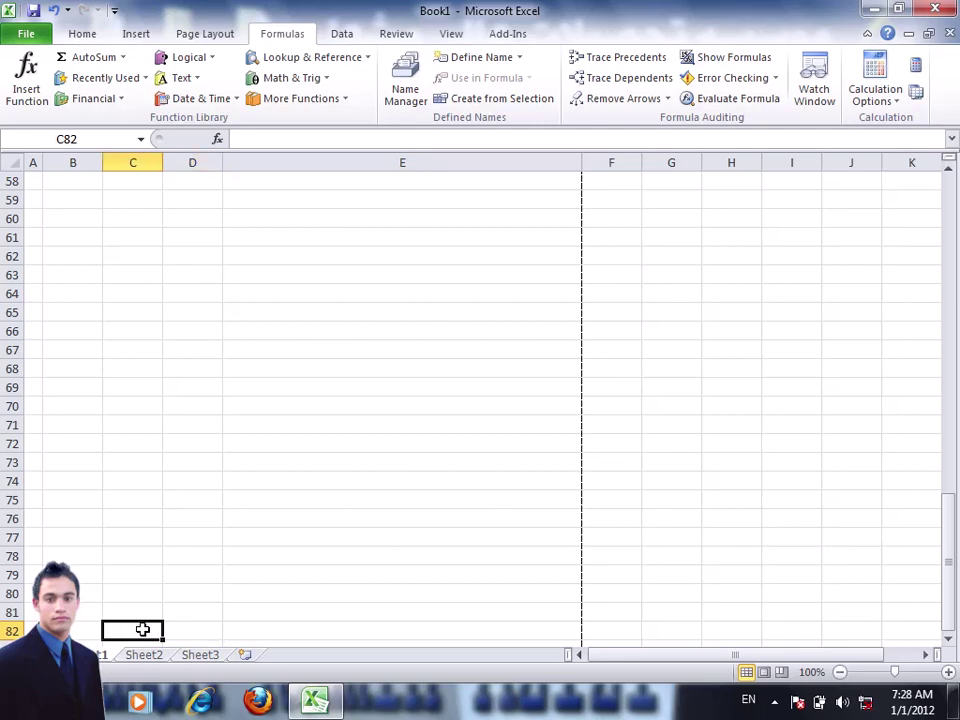
scroll(256, 632, down, 2)
text(gR)
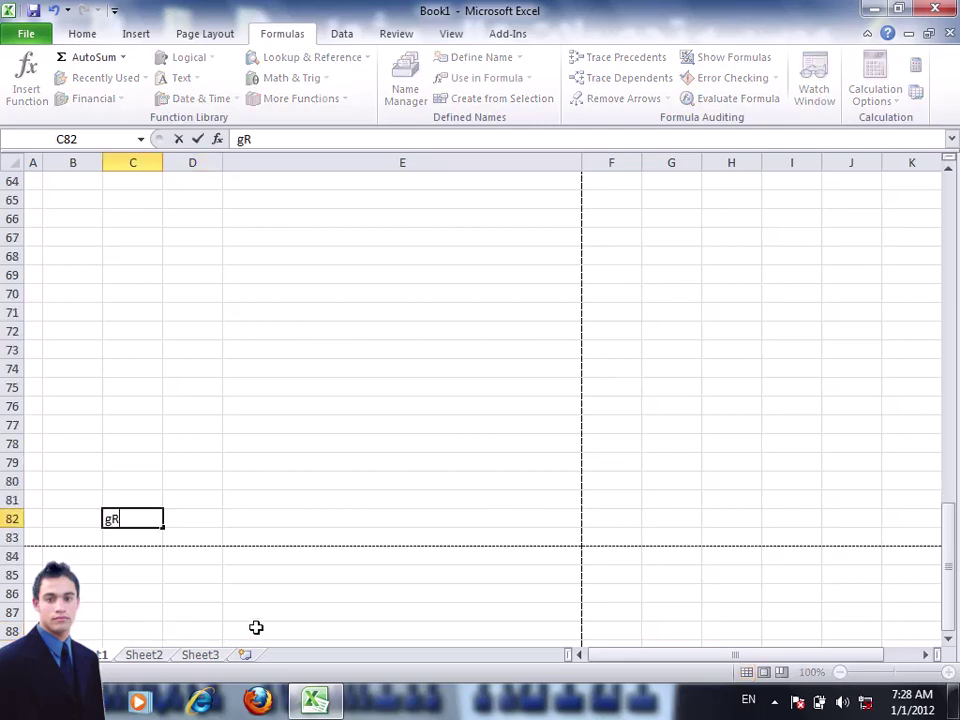
key(BackSpace)
key(BackSpace)
key(Escape)
text(GRAND )
text(TOT)
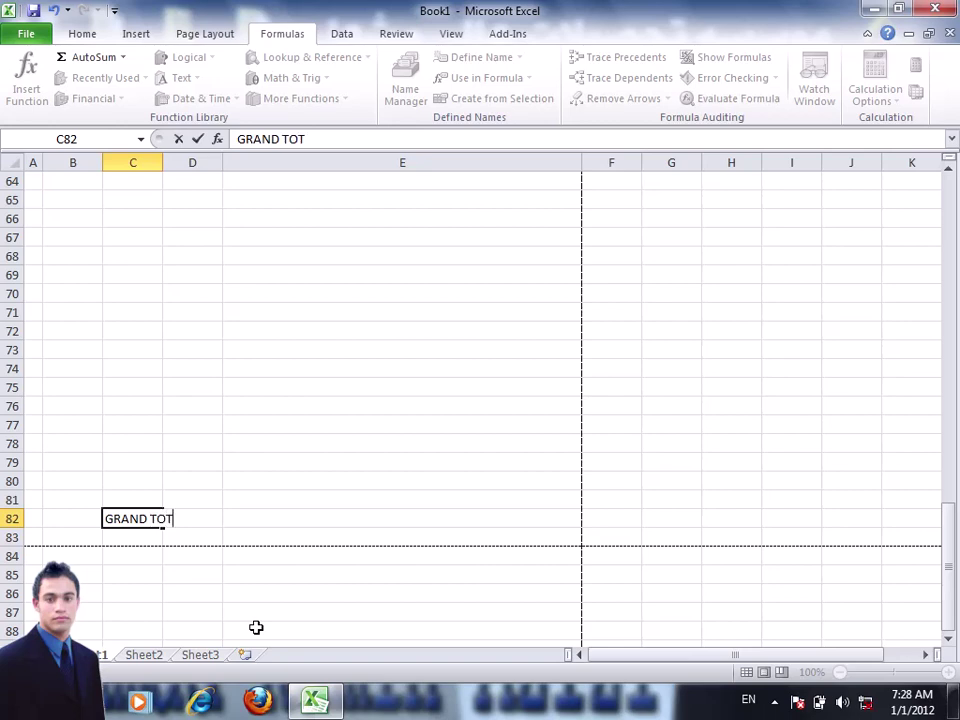
text(AL========)
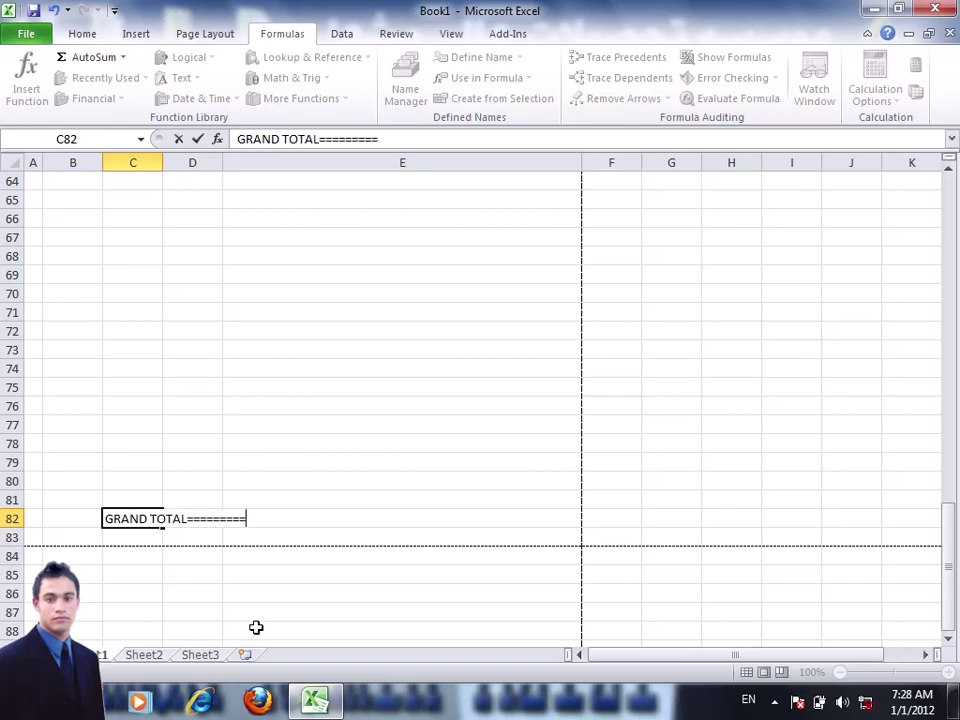
text(====)
key(BackSpace)
key(BackSpace)
key(BackSpace)
key(BackSpace)
key(BackSpace)
key(BackSpace)
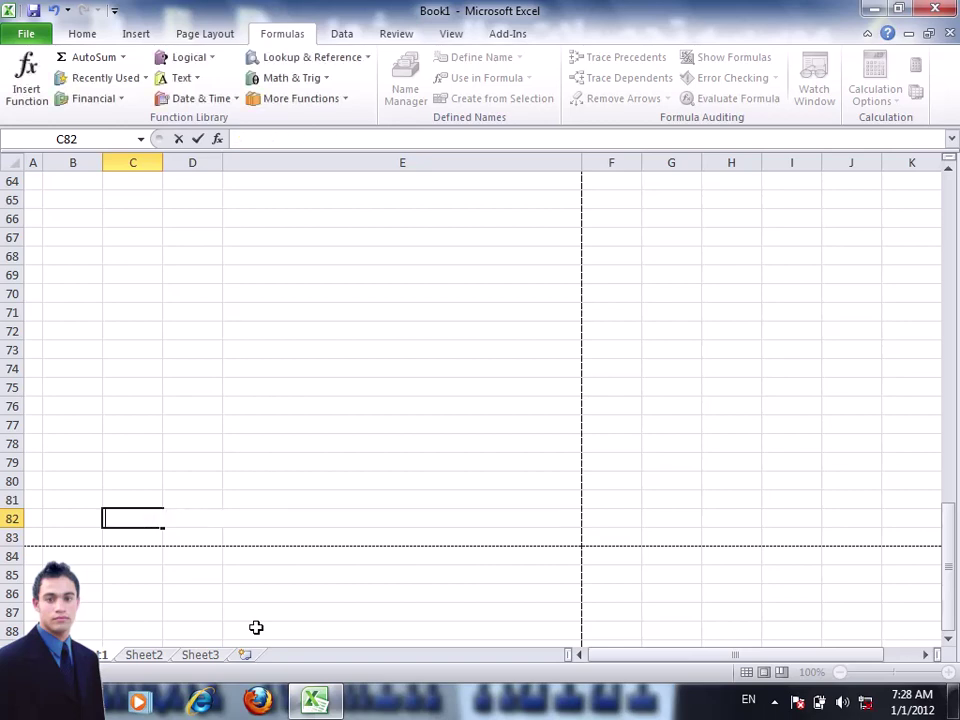
text(TOTAL OS)
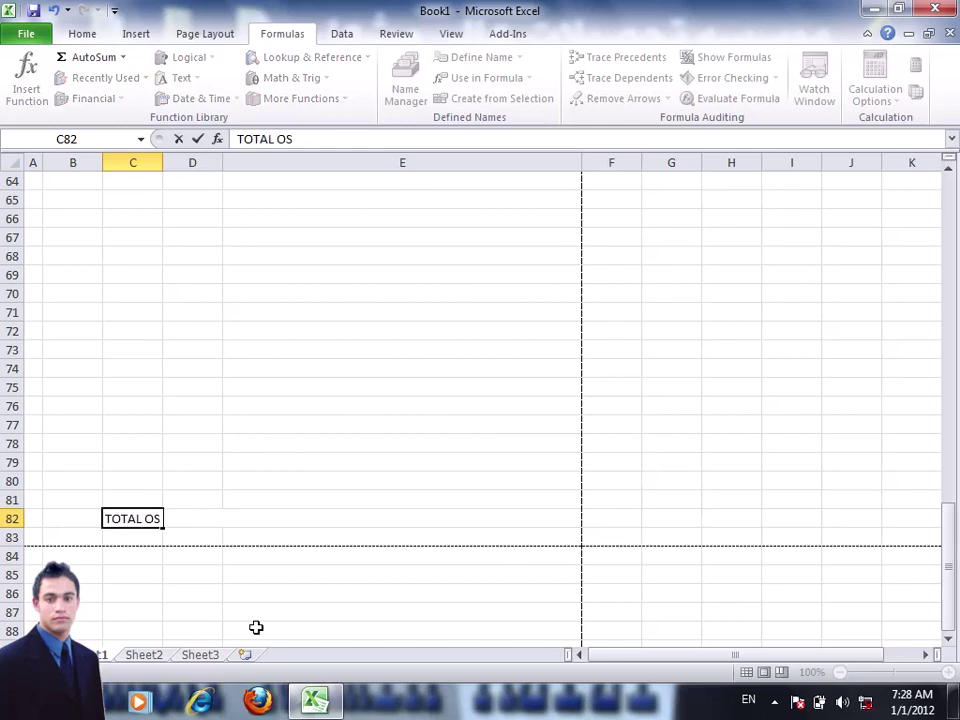
key(BackSpace)
text(F SALARY)
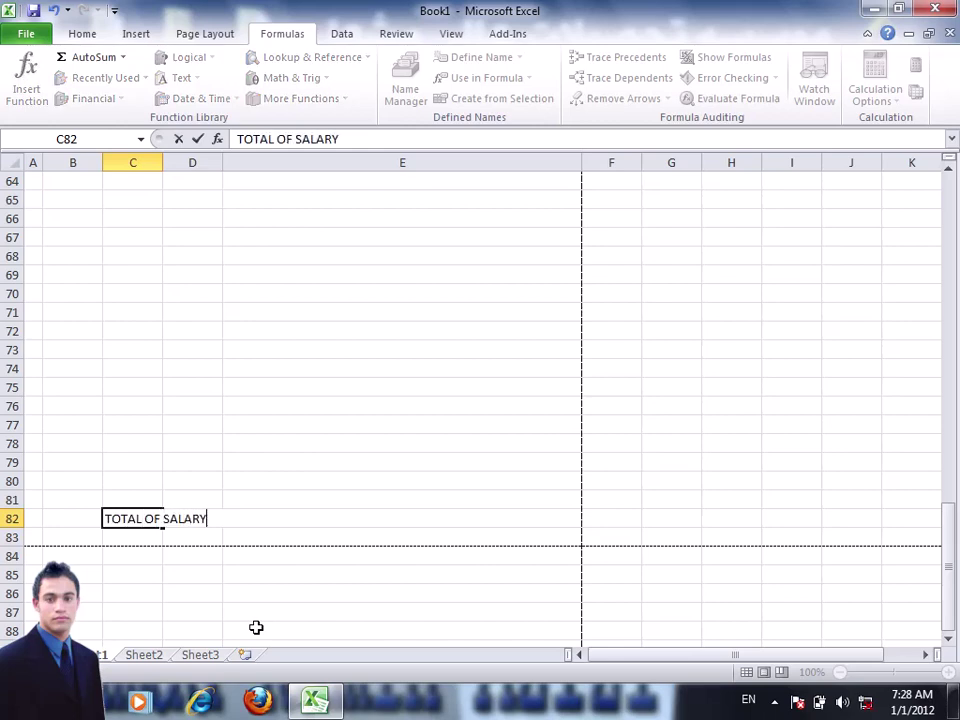
key(Return)
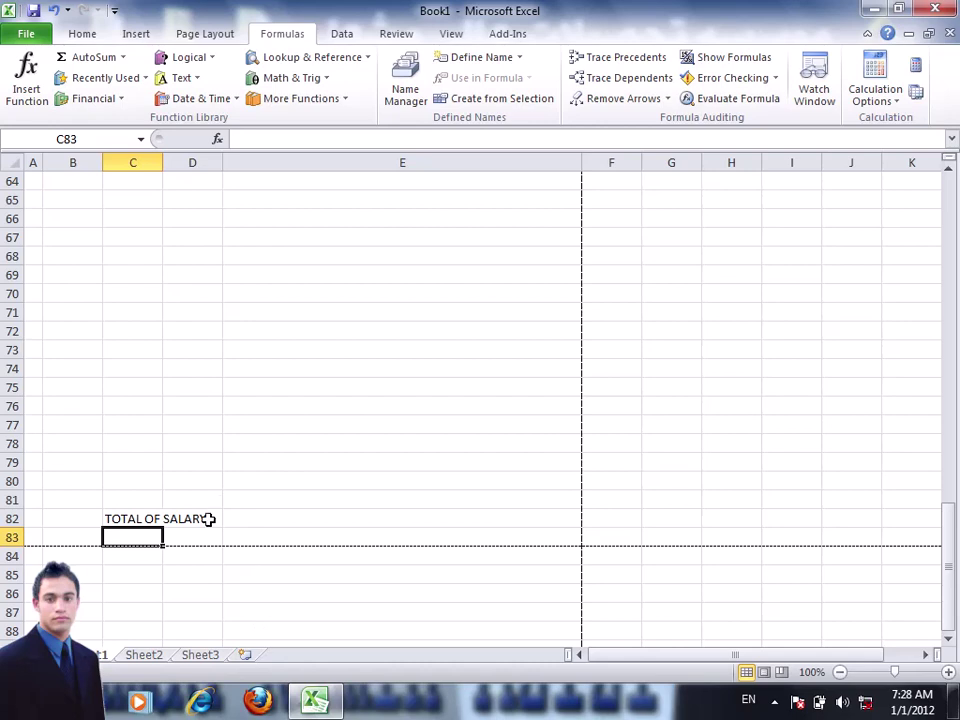
click(226, 519)
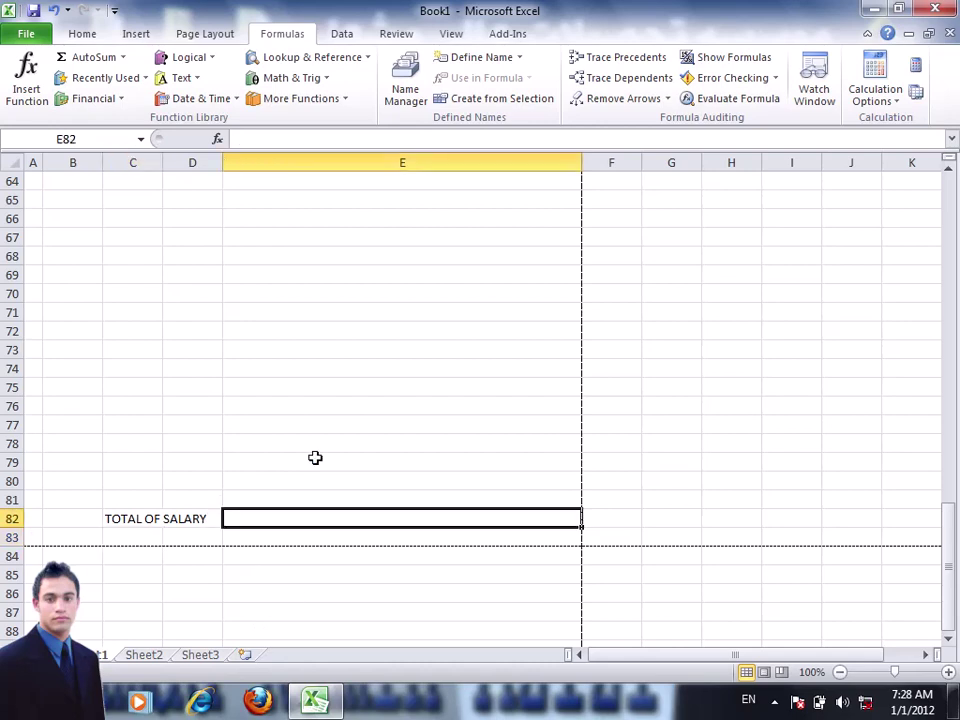
scroll(236, 228, up, 1)
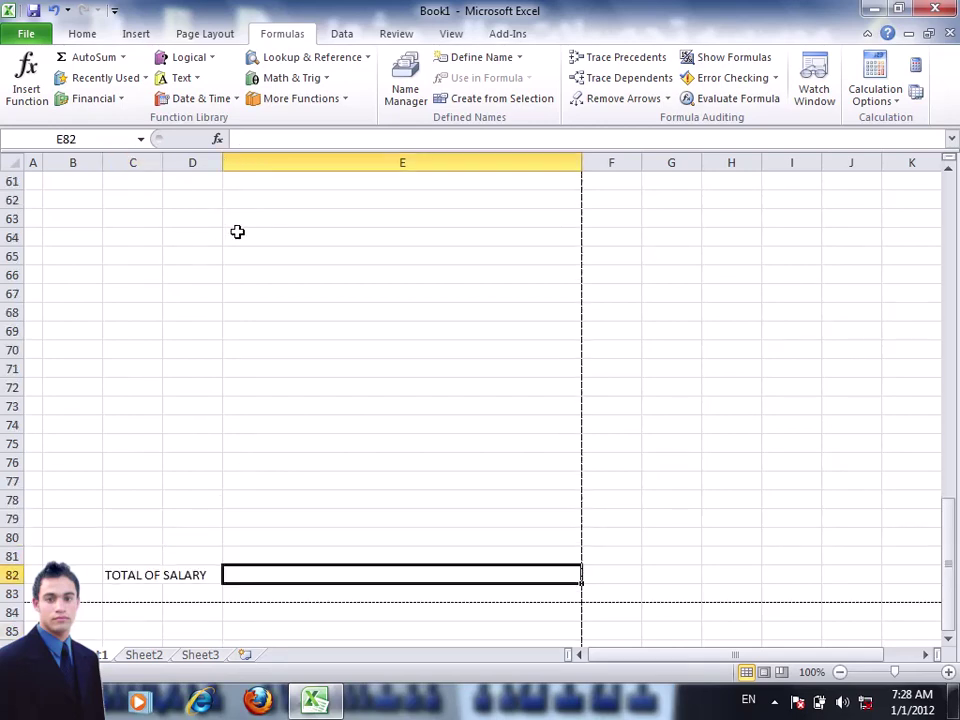
click(135, 577)
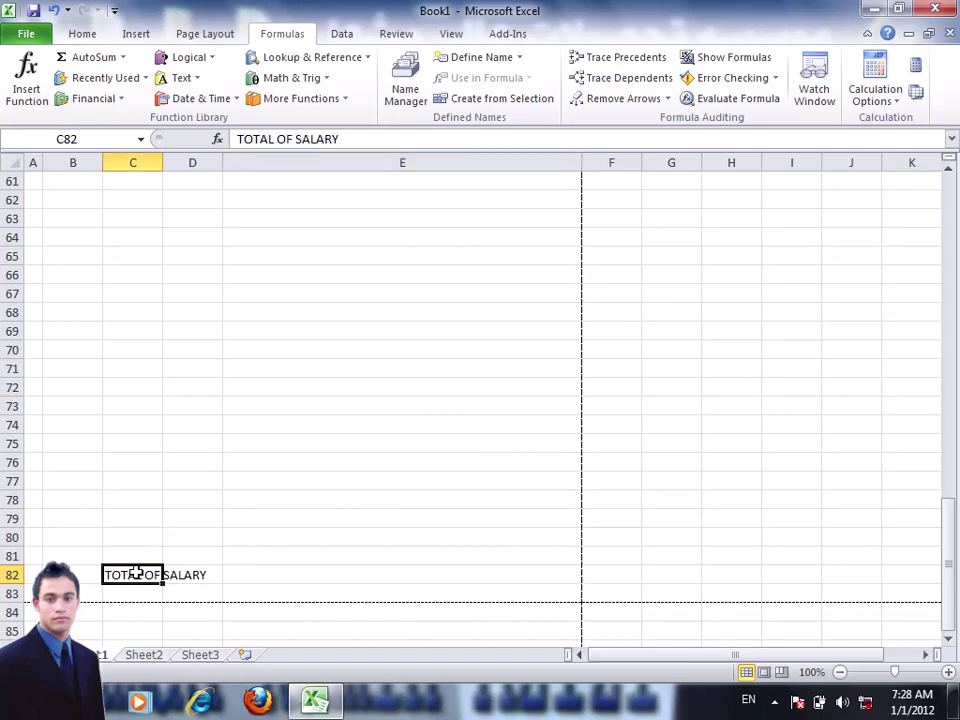
key(BackSpace)
key(Return)
scroll(217, 364, up, 4)
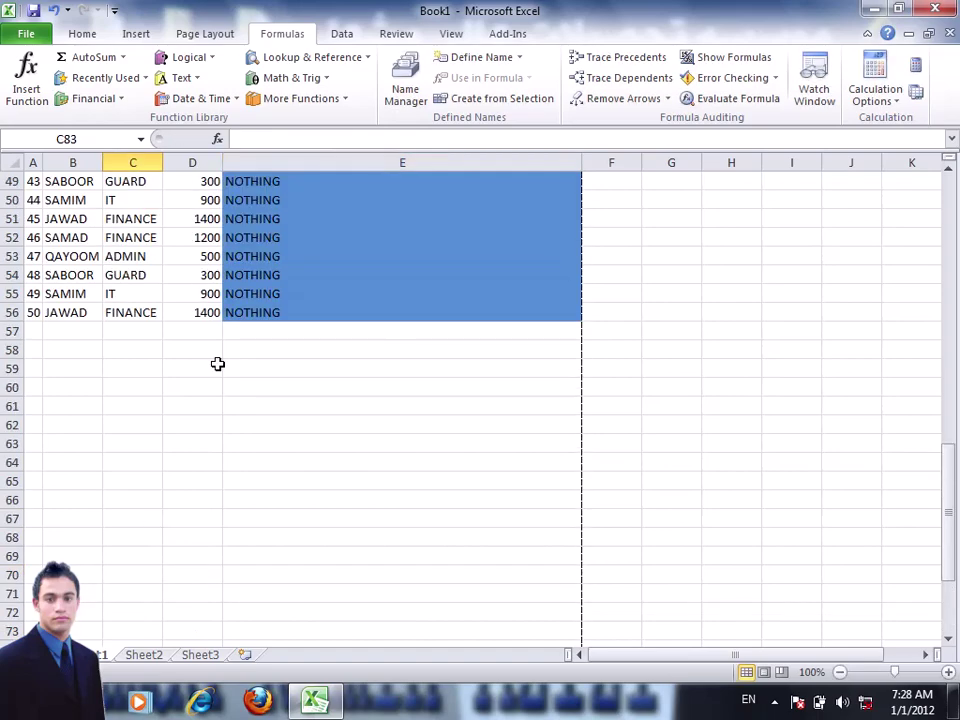
scroll(217, 364, up, 8)
scroll(217, 364, up, 7)
scroll(217, 364, up, 1)
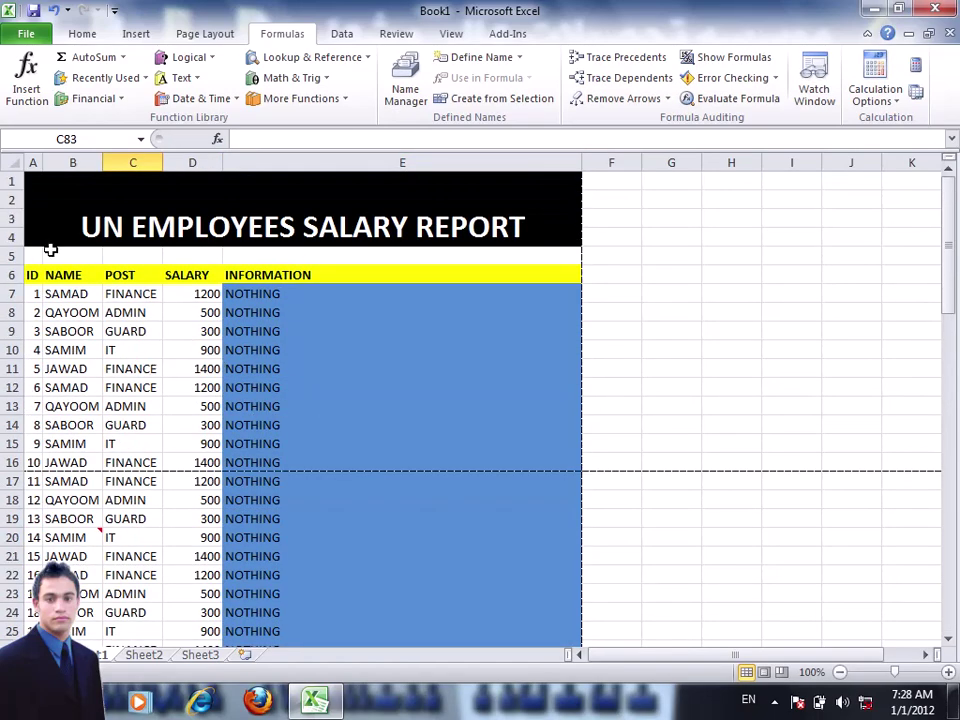
Paste the selected report range A1:E33 onto Sheet2
drag(90, 227, 303, 491)
key(ctrl+c)
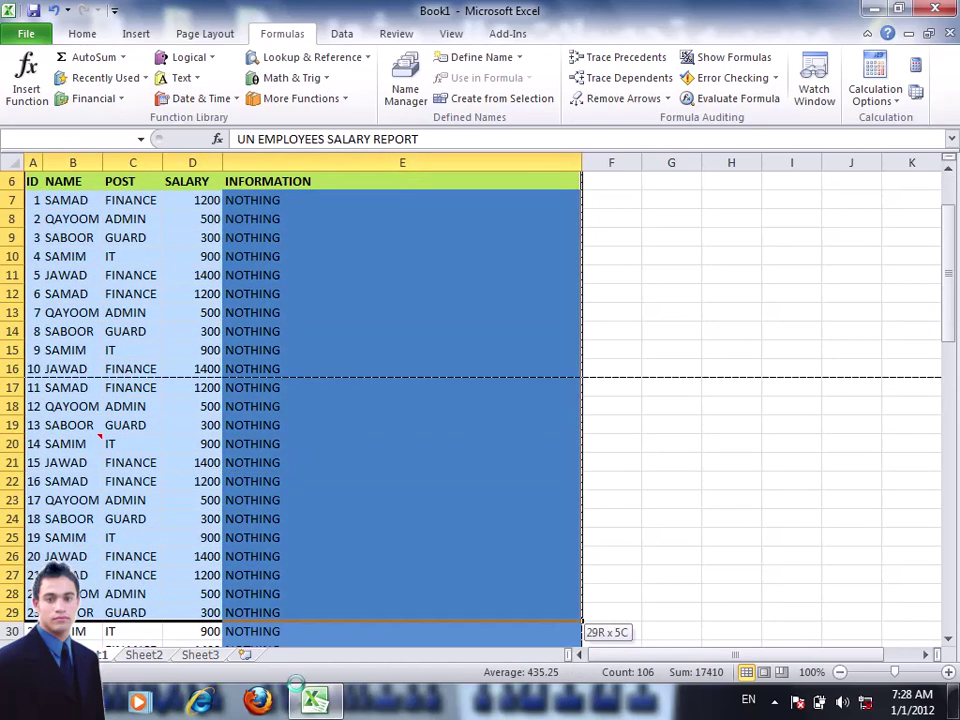
drag(303, 491, 306, 535)
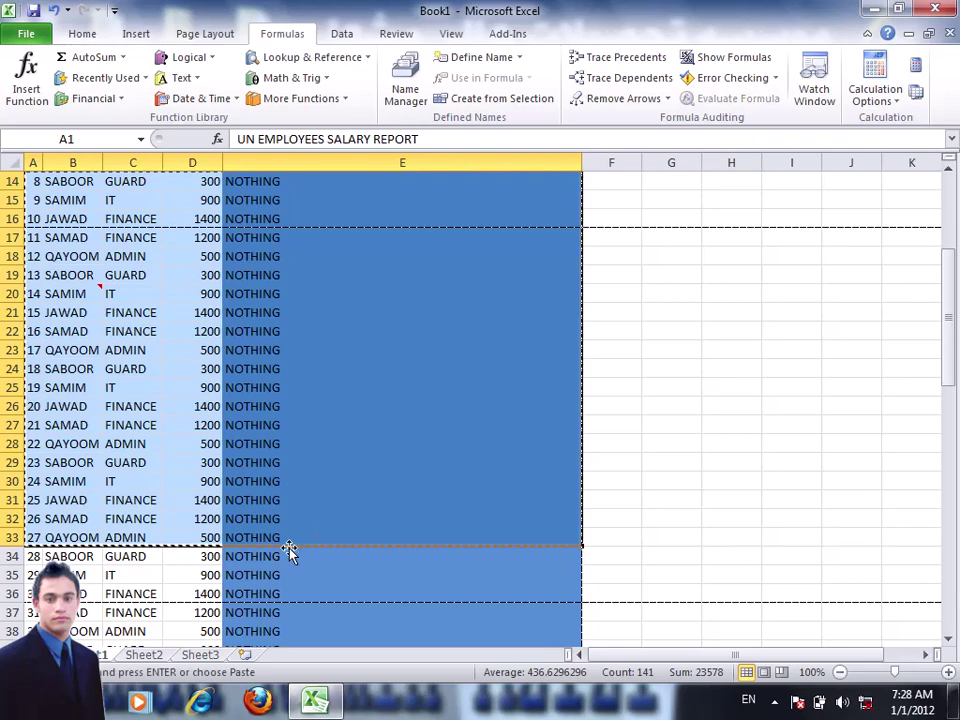
click(143, 654)
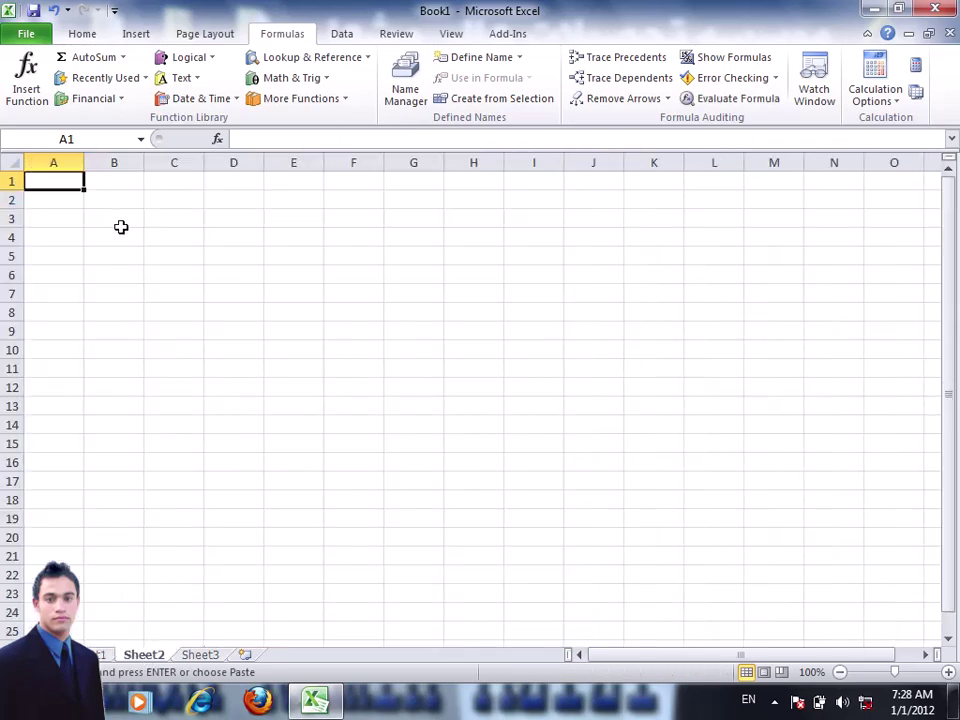
key(ctrl+v)
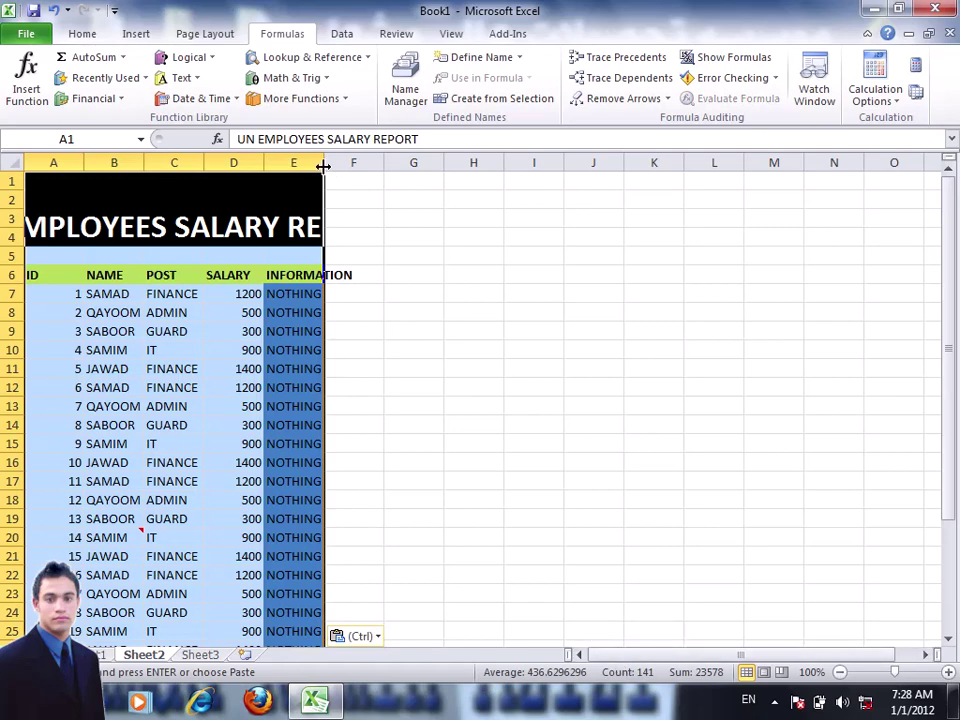
Widen column E so the title fits, then move to row 35 below the table
drag(323, 166, 511, 163)
scroll(320, 404, down, 2)
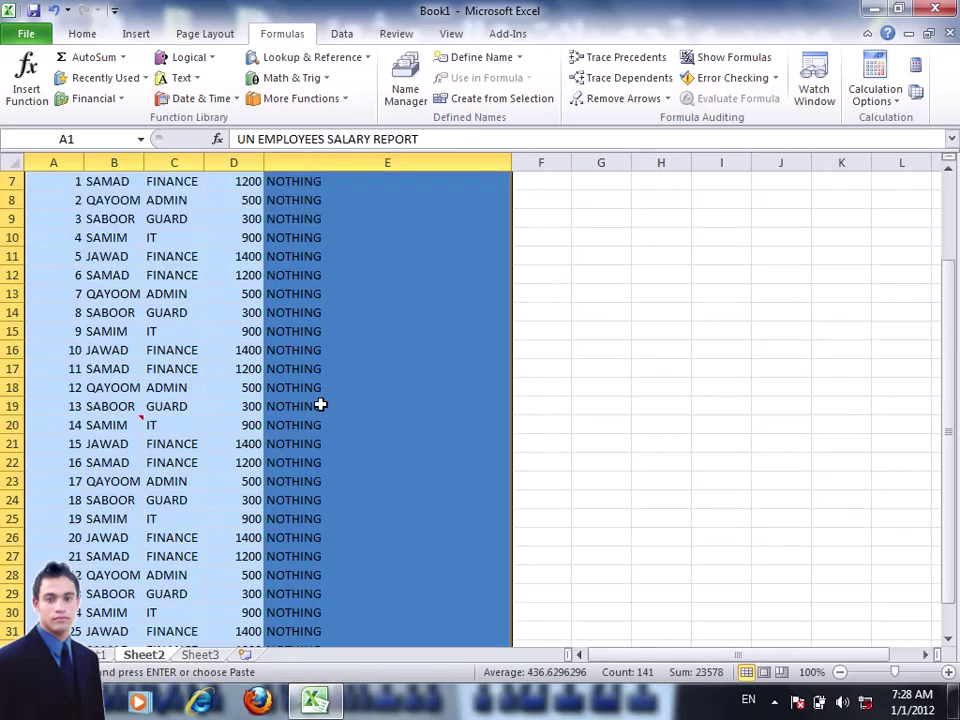
scroll(320, 404, down, 4)
click(241, 469)
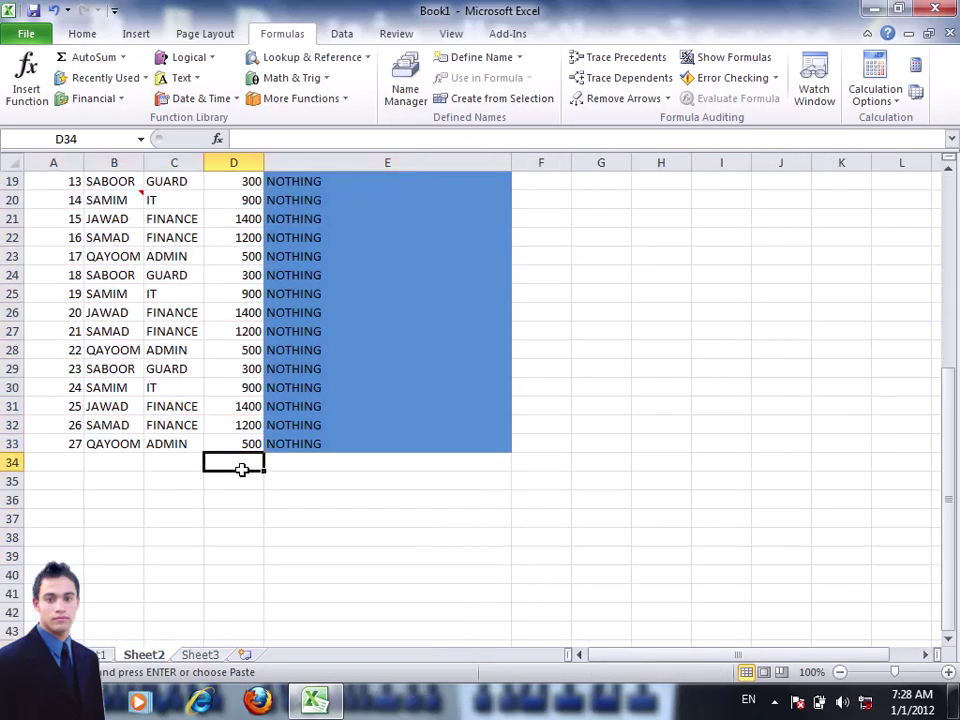
click(222, 483)
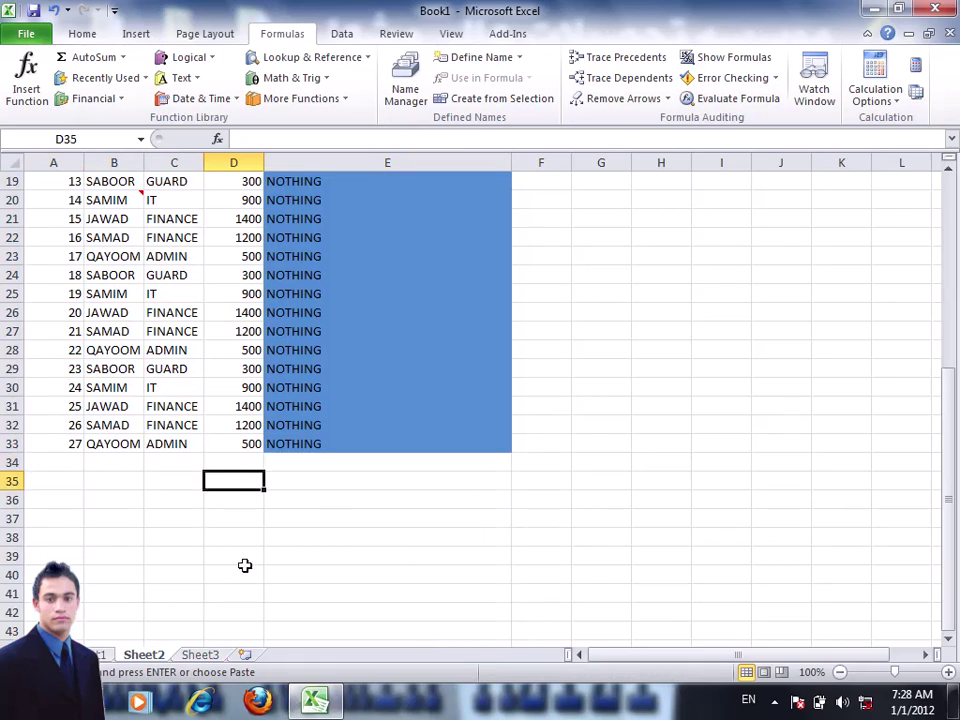
key(Left)
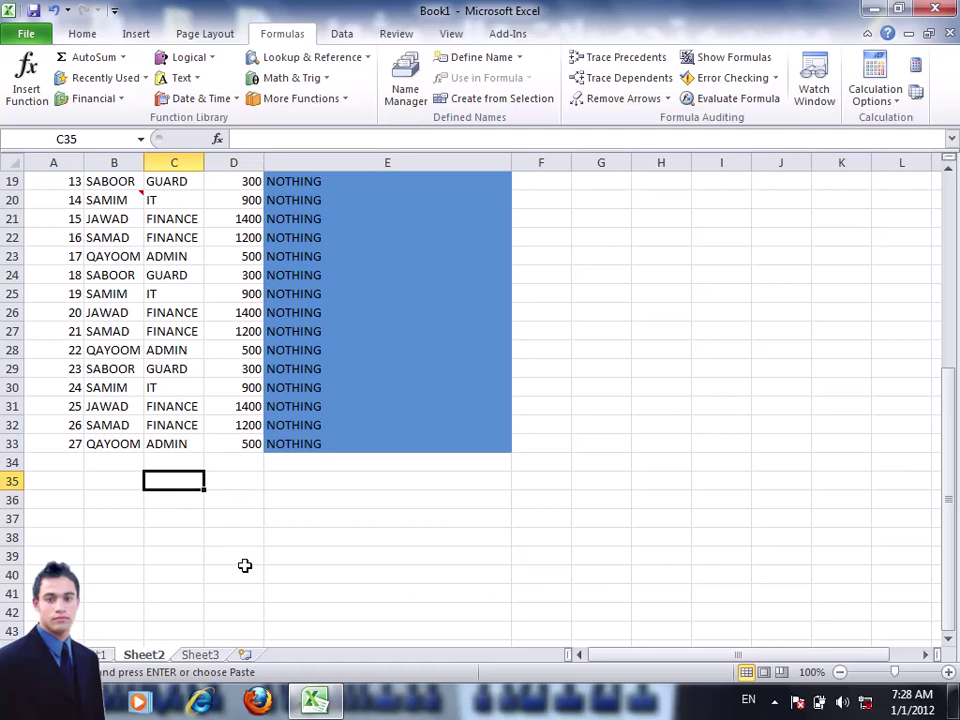
Enter the label 'TOTAL OF SALARY' in B35
key(Left)
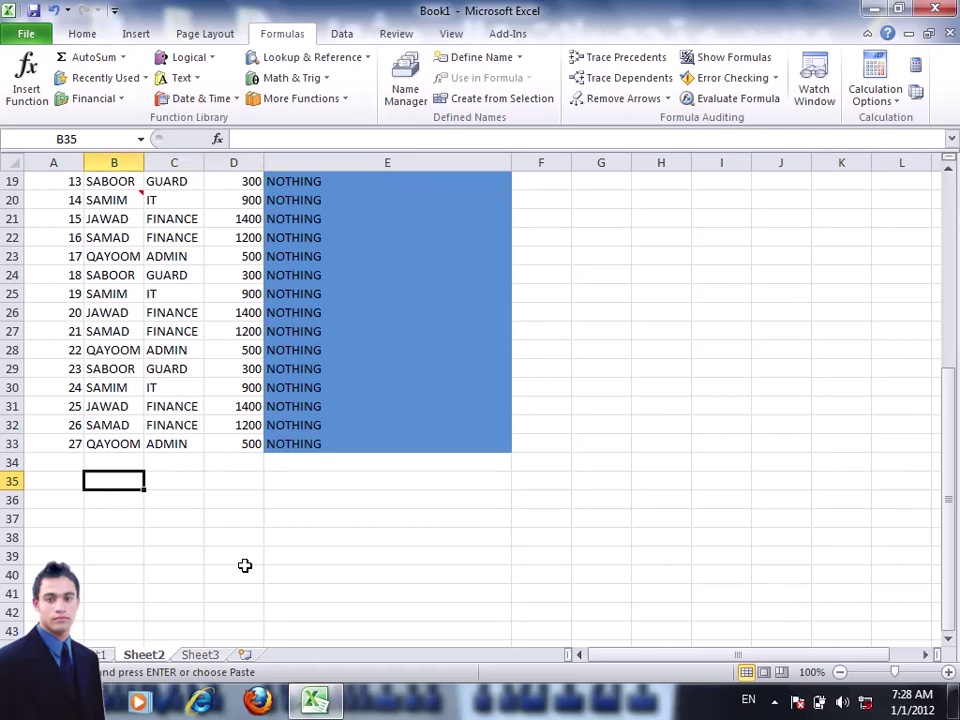
text(TOTAL OF S)
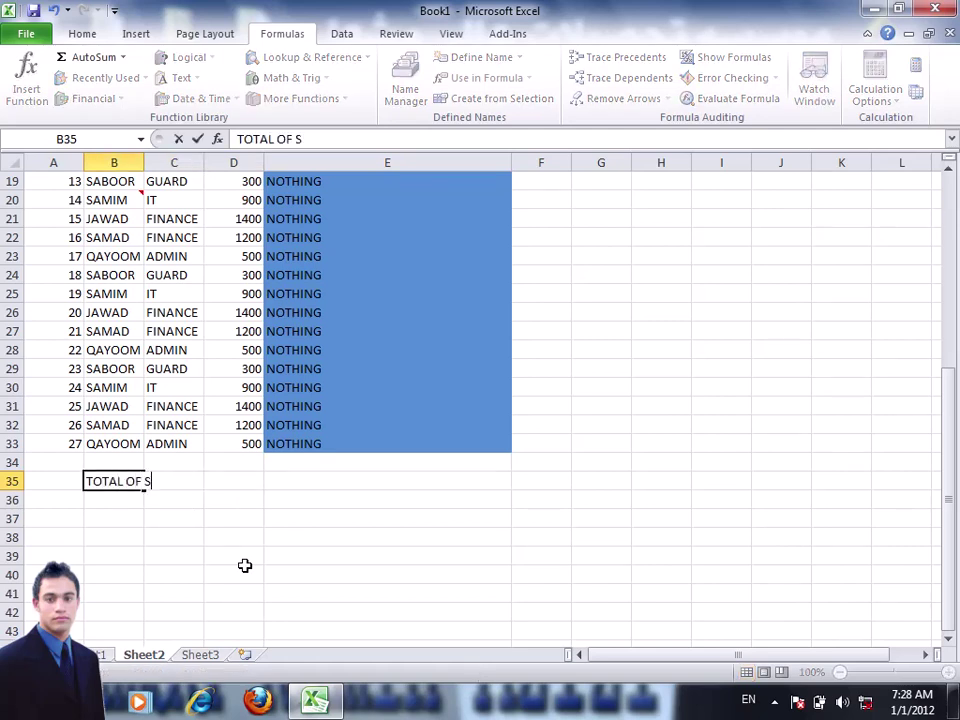
text(ALARY)
key(Return)
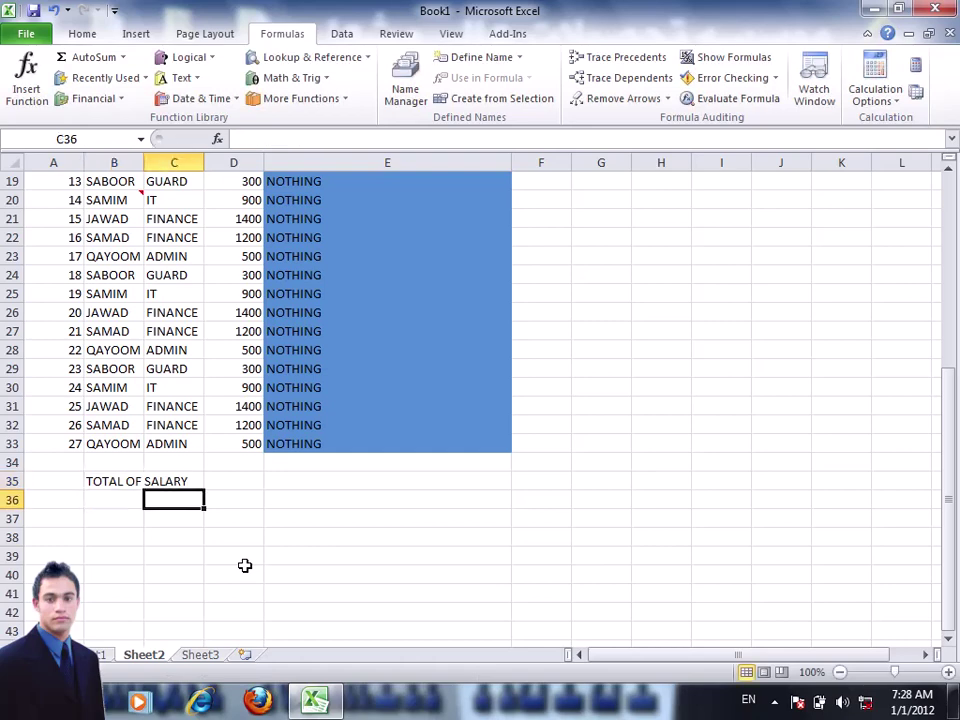
key(Up)
key(Right)
text(=)
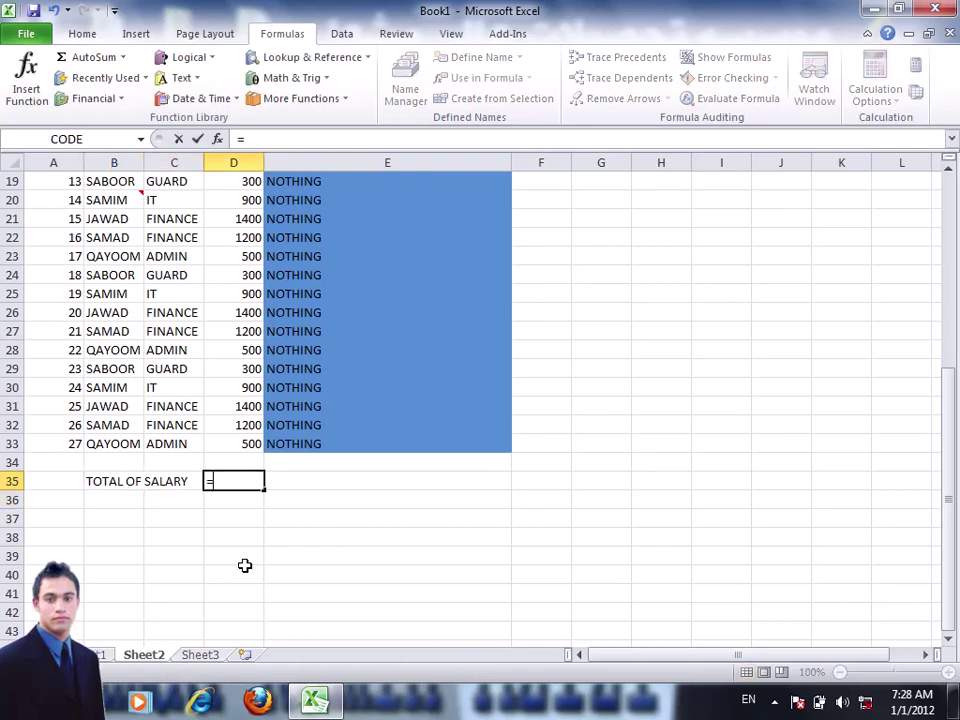
key(Escape)
Insert AutoSum =SUM(D7:D34) in D35, giving 23200
click(227, 514)
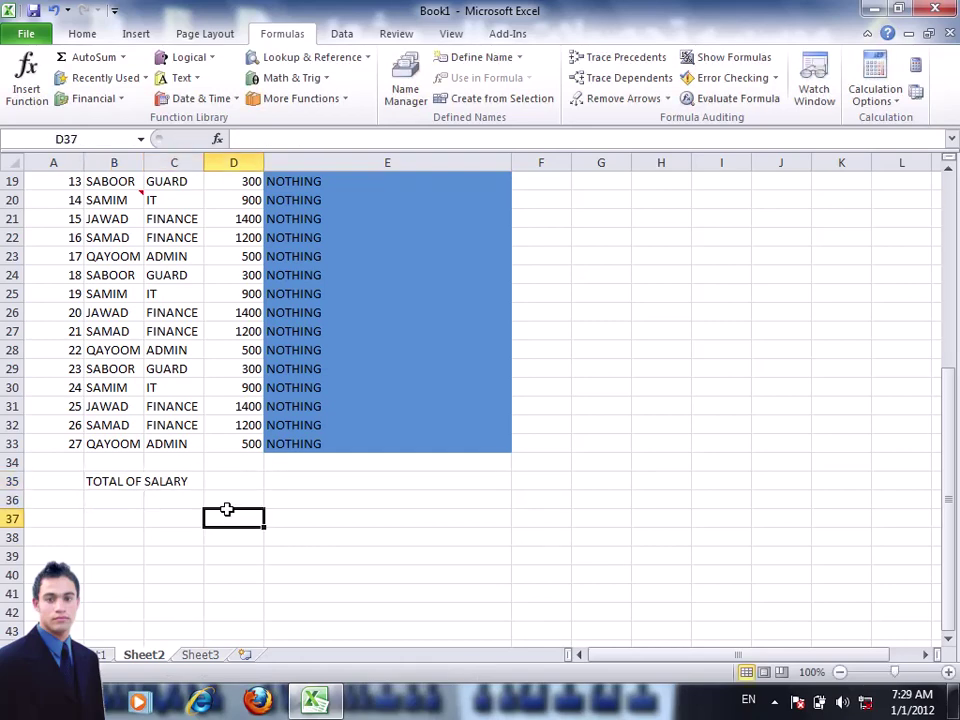
click(240, 480)
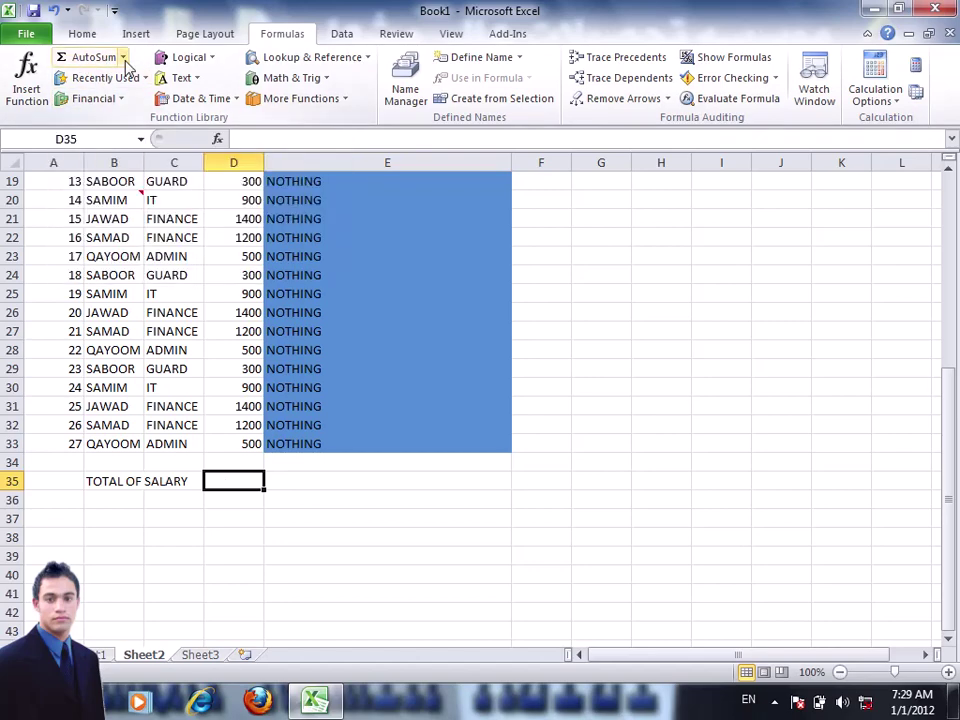
click(123, 58)
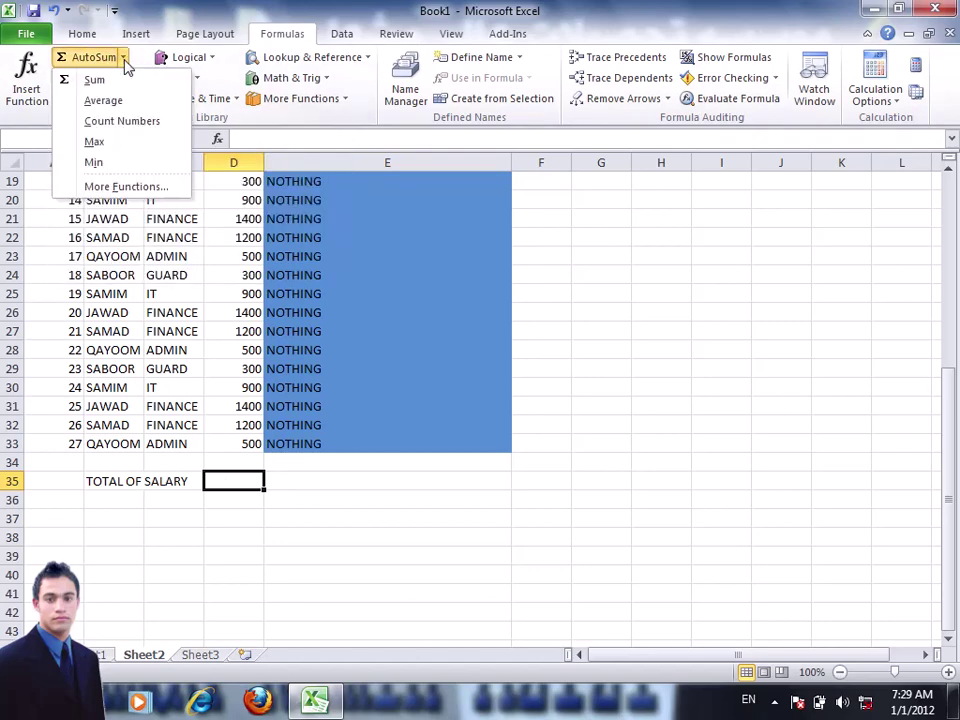
click(76, 84)
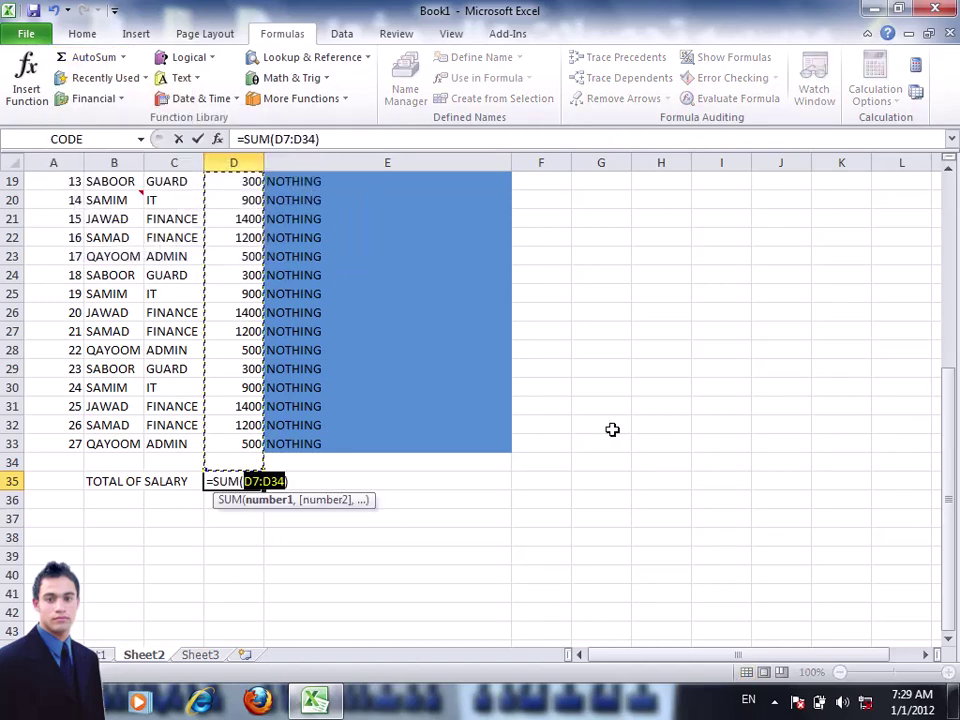
mouse_move(952, 450)
mouse_down()
mouse_move(952, 432)
mouse_move(940, 477)
mouse_up()
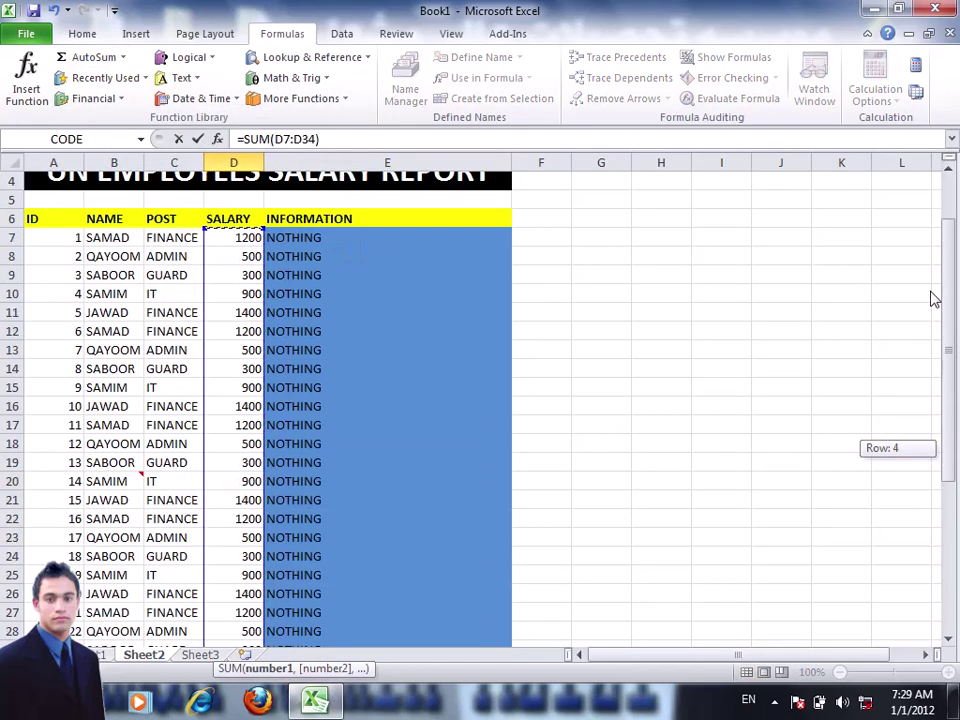
key(Return)
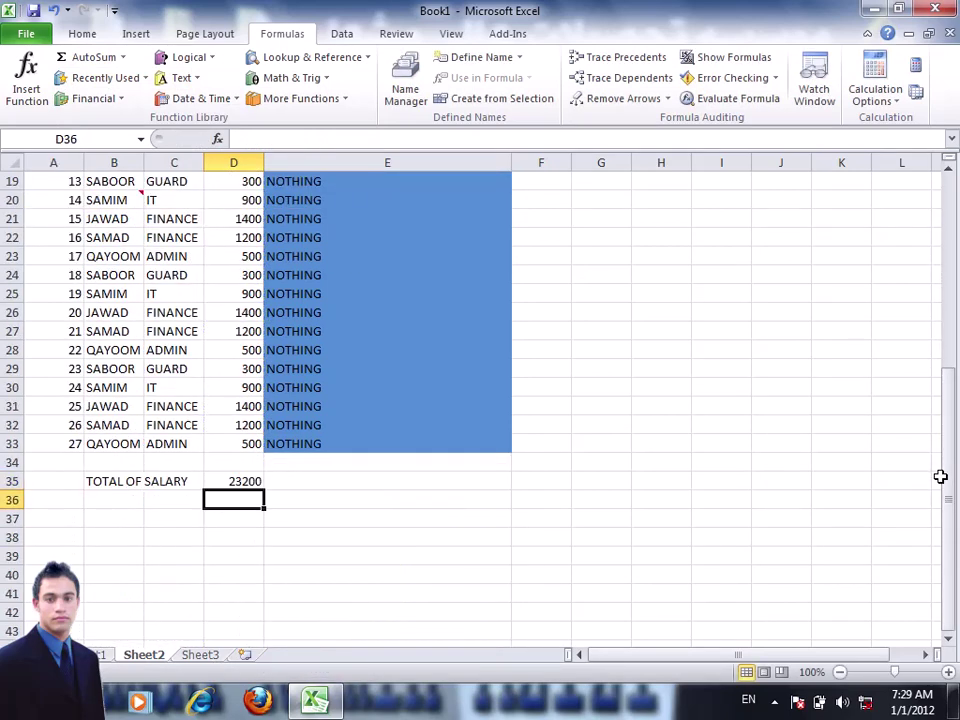
click(224, 481)
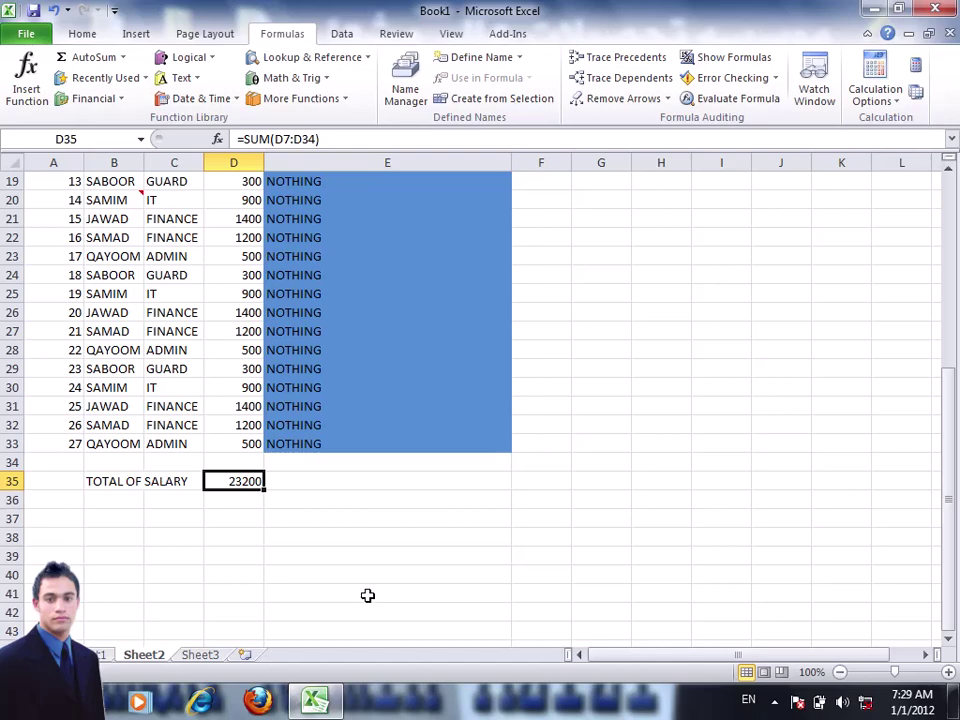
scroll(366, 590, up, 3)
scroll(366, 570, up, 1)
scroll(367, 572, up, 2)
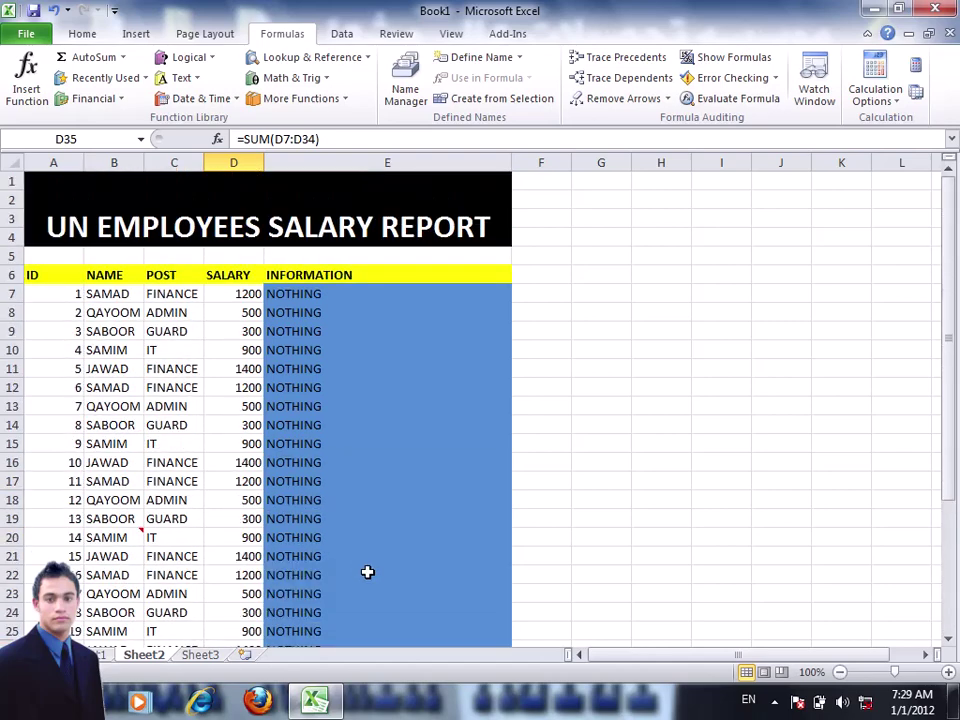
scroll(368, 572, down, 2)
scroll(368, 572, down, 2)
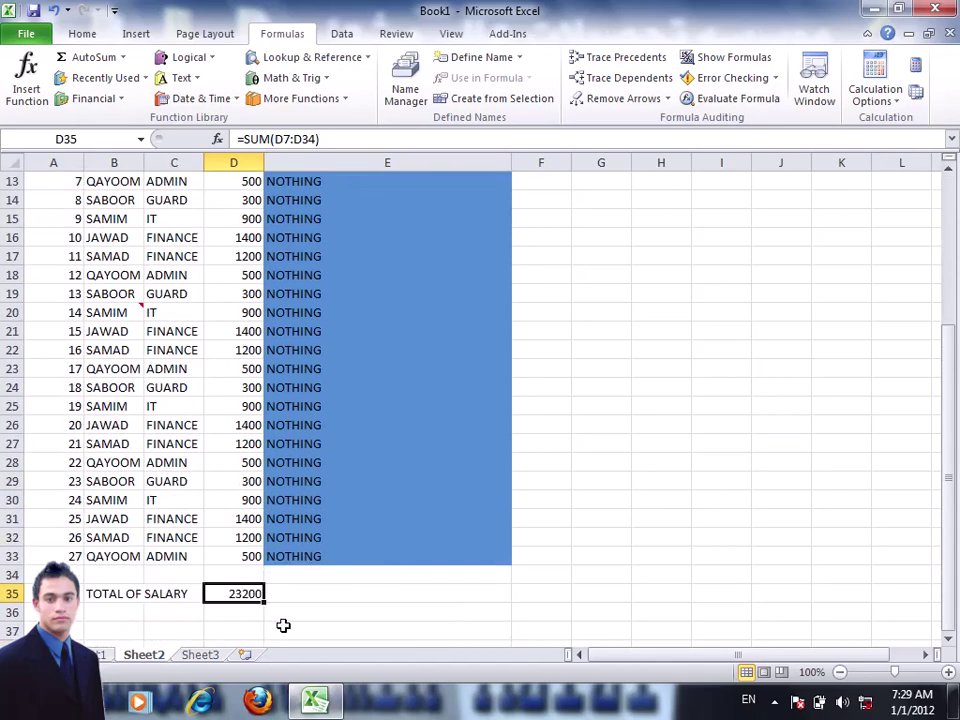
Replace D35 with =SUM(D7:D33) via Insert Function, still totalling 23200
key(BackSpace)
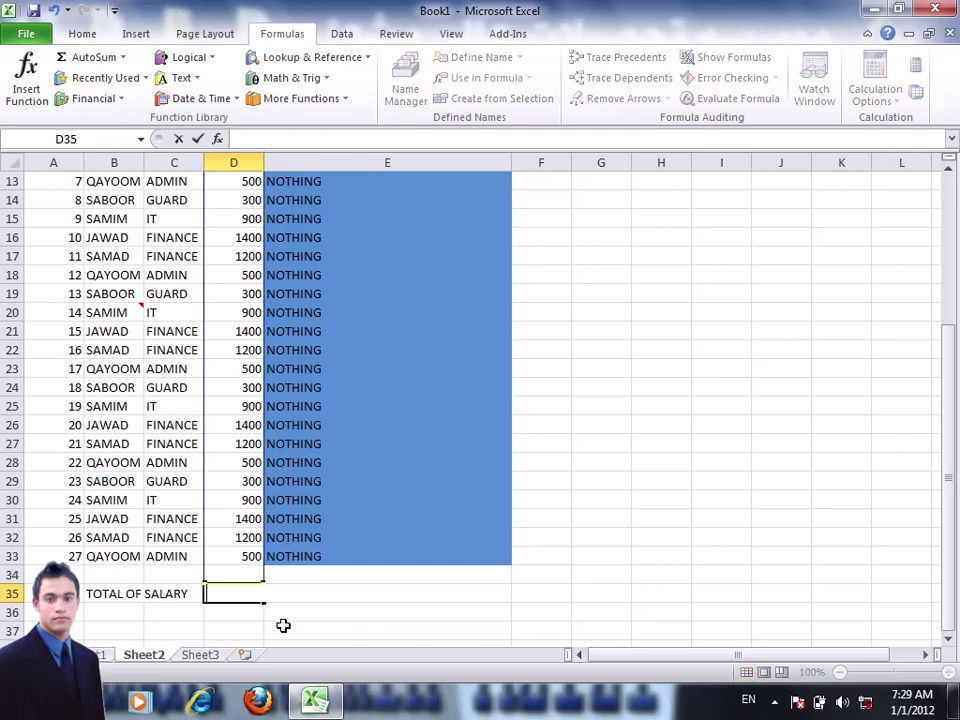
key(Return)
key(Up)
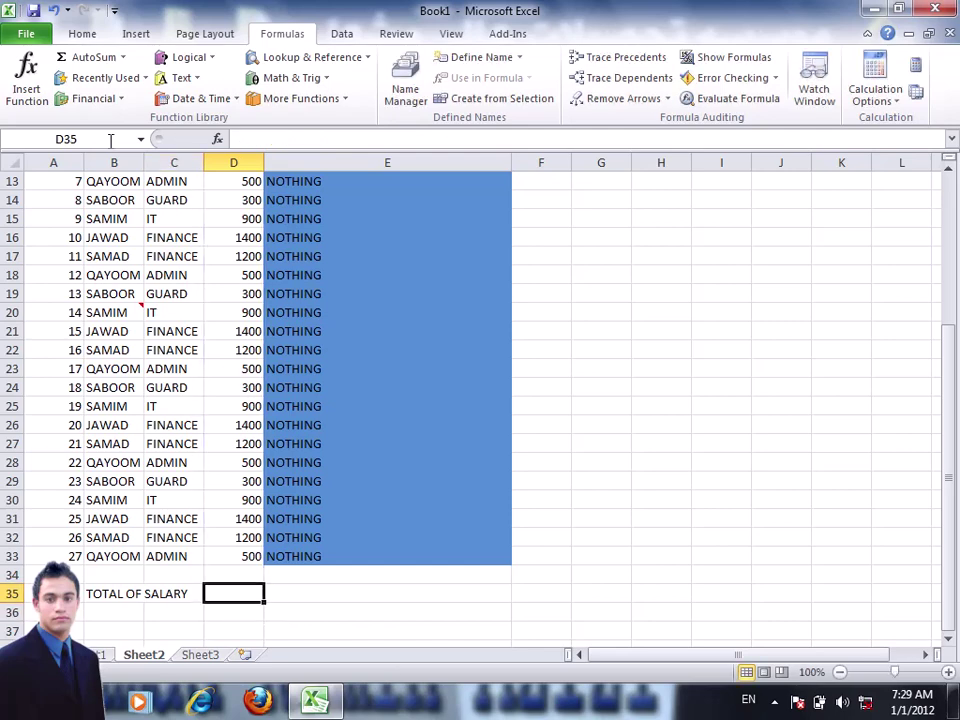
click(37, 99)
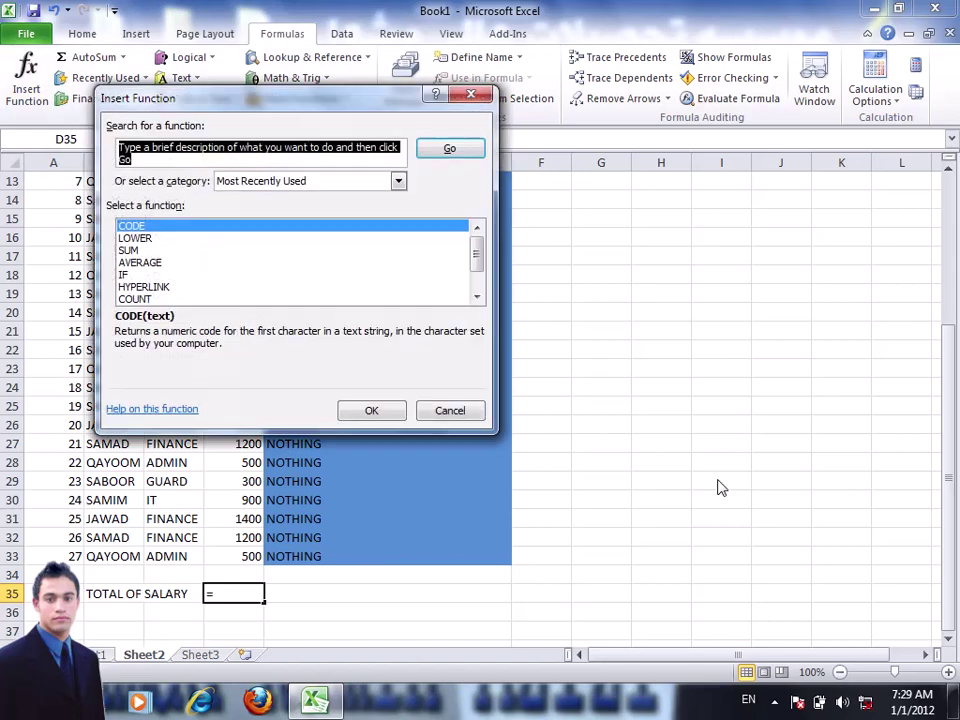
click(150, 251)
click(371, 411)
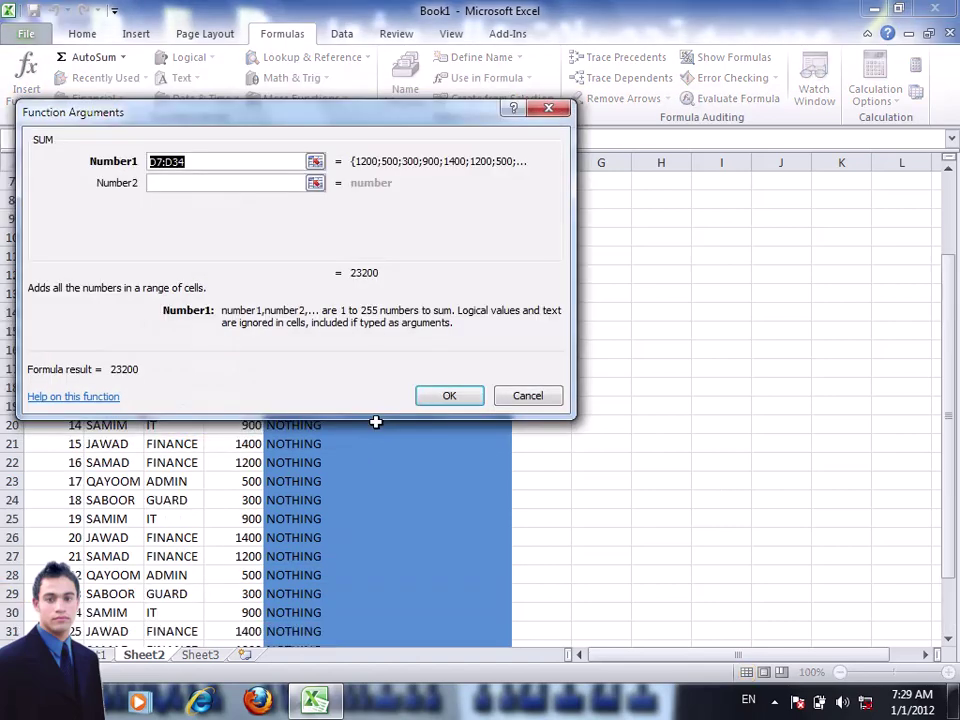
mouse_move(253, 114)
mouse_down()
mouse_move(590, 183)
mouse_move(628, 200)
mouse_up()
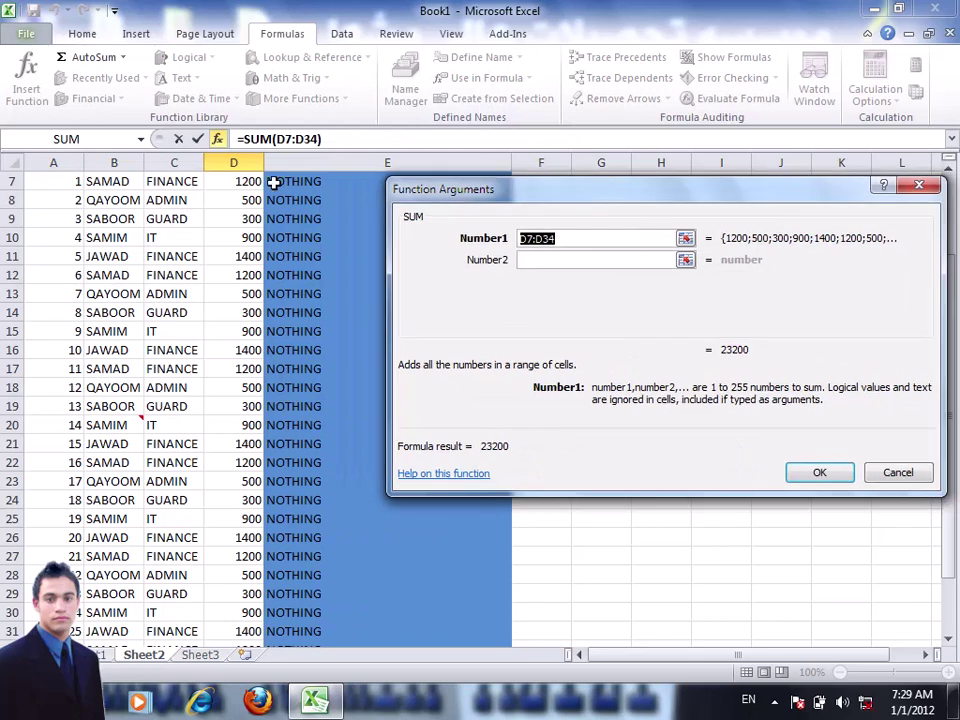
scroll(291, 171, up, 2)
scroll(291, 208, down, 2)
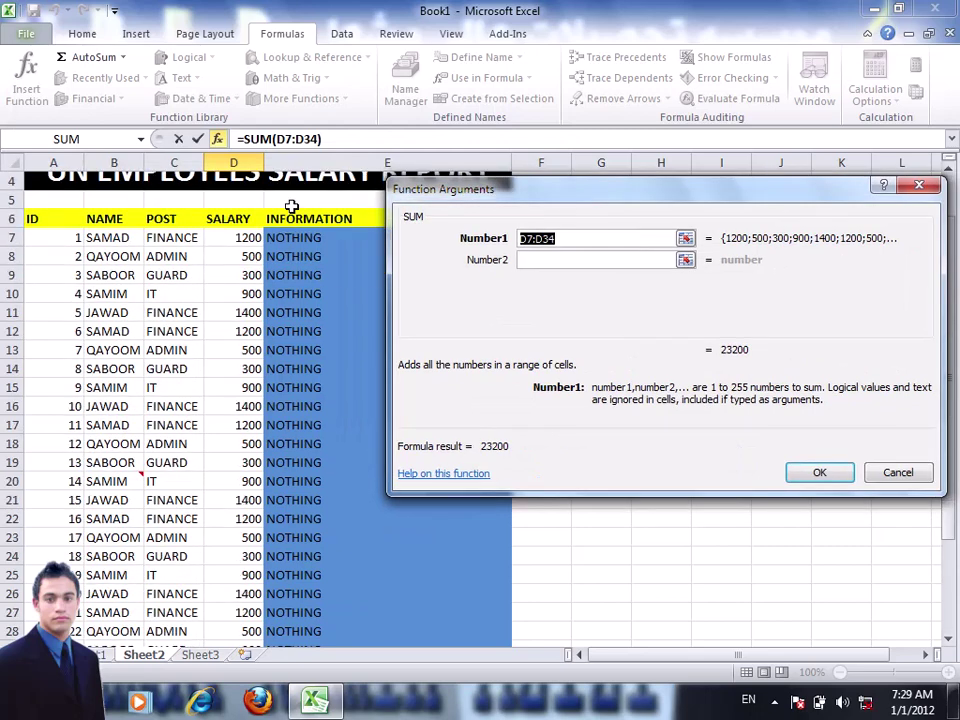
click(250, 183)
drag(257, 186, 255, 612)
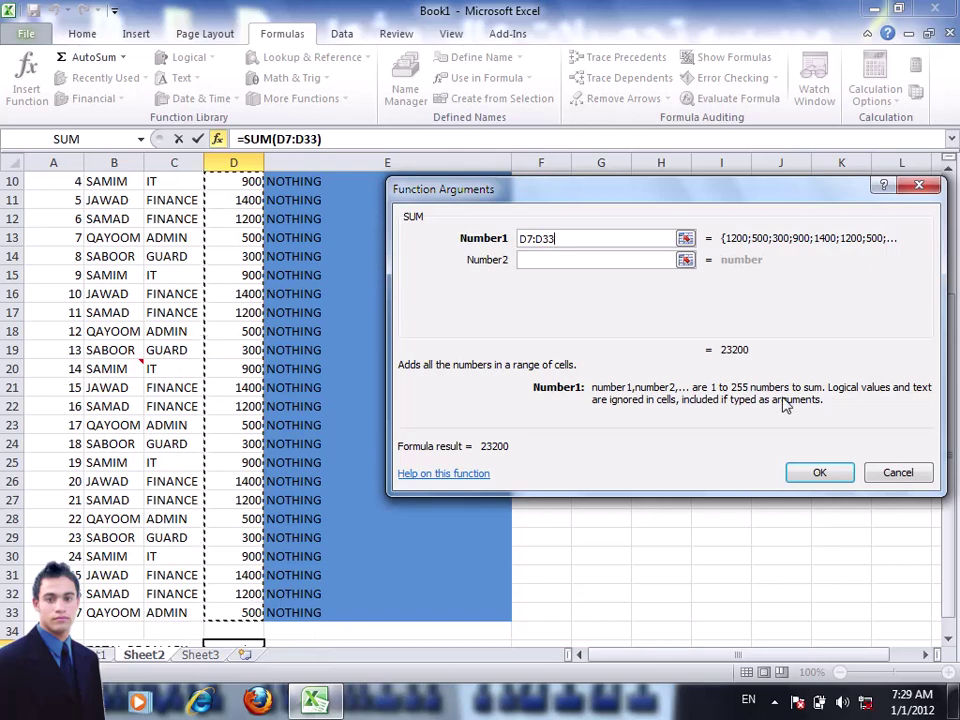
click(811, 472)
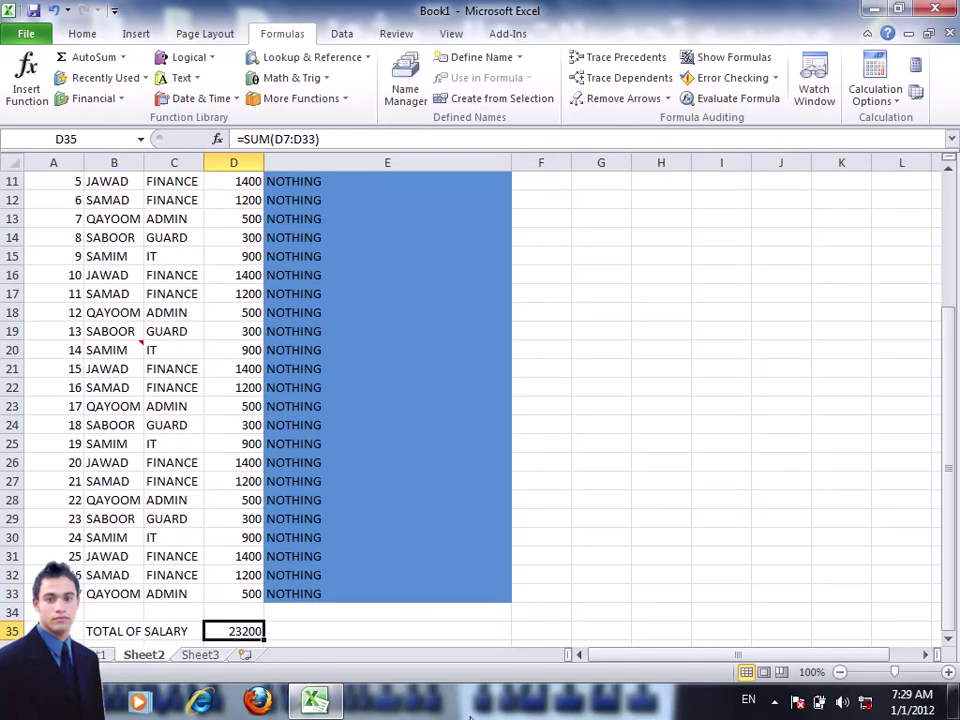
key(F2)
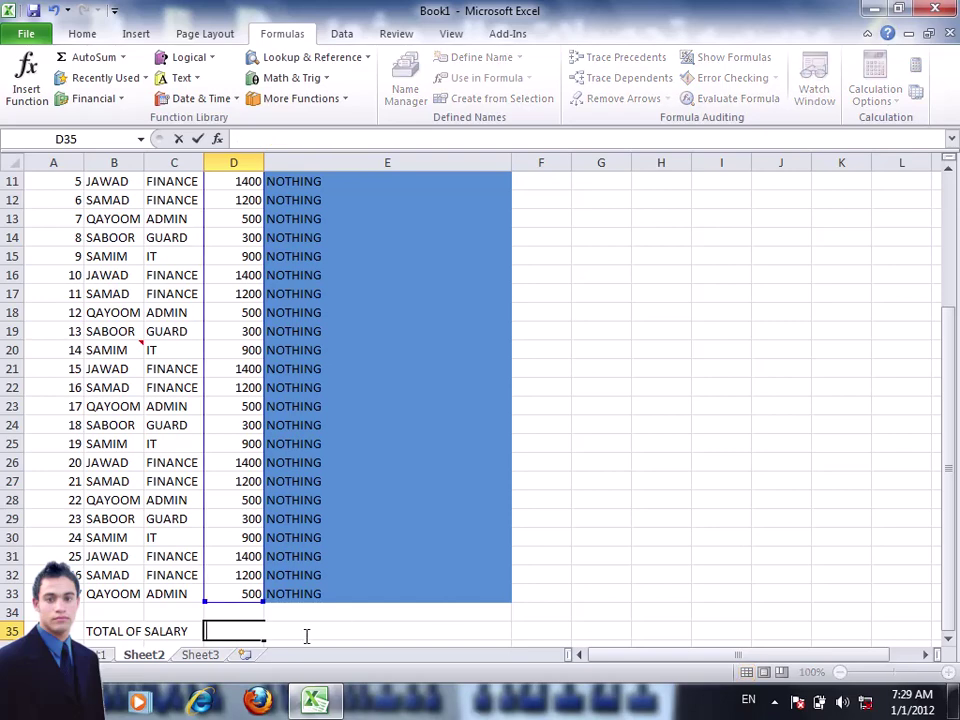
key(Return)
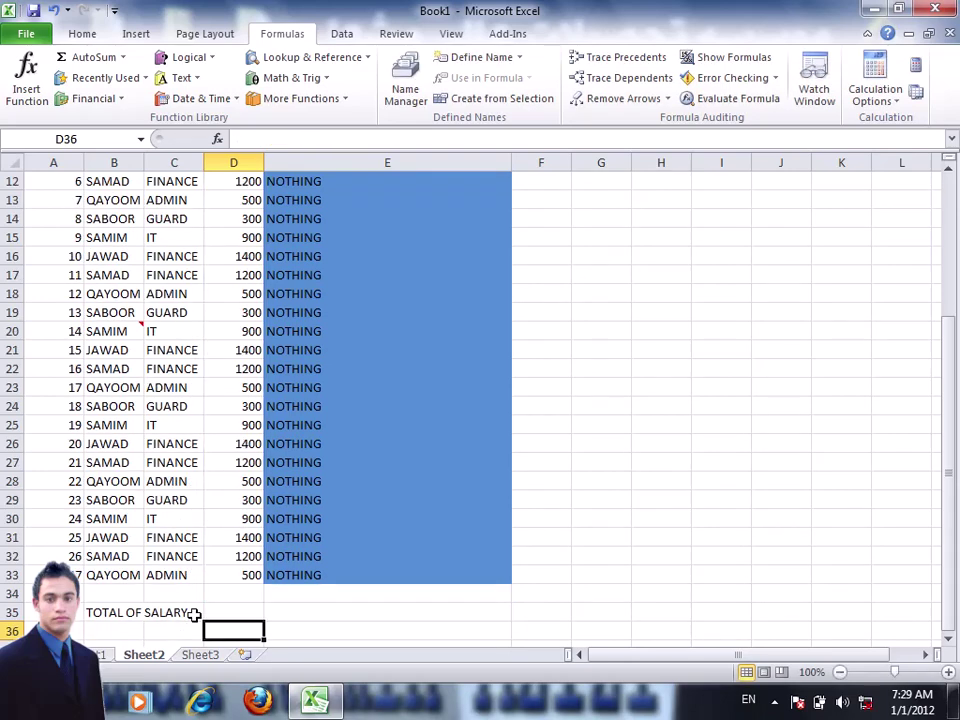
key(Up)
text(=)
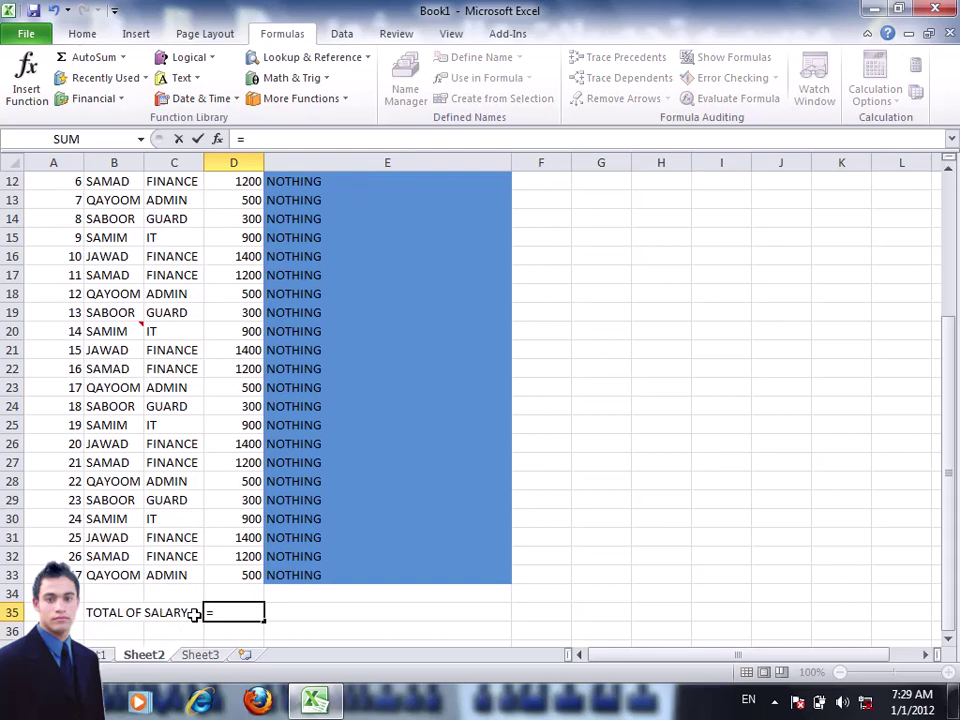
text(SUM)
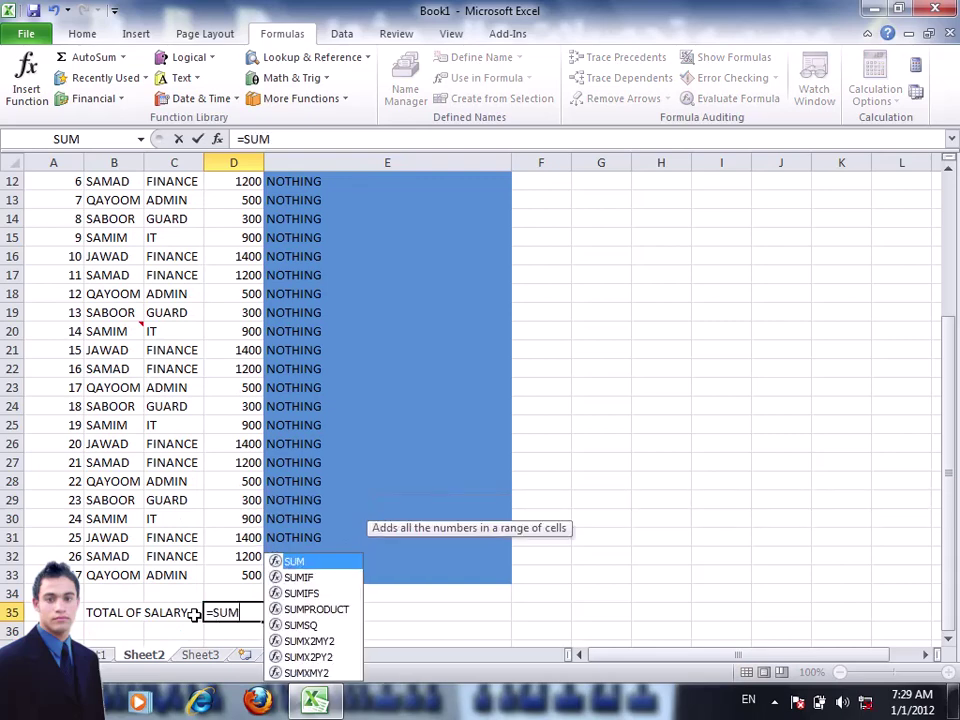
text(()
mouse_move(228, 575)
mouse_down()
mouse_move(262, 155)
mouse_move(231, 213)
mouse_up()
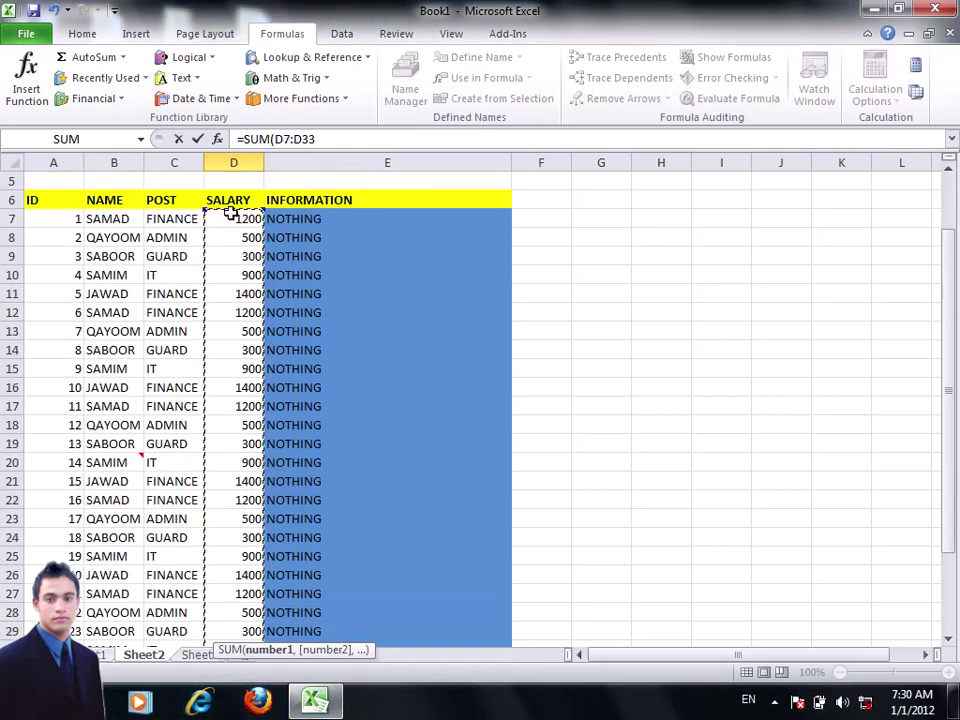
text())
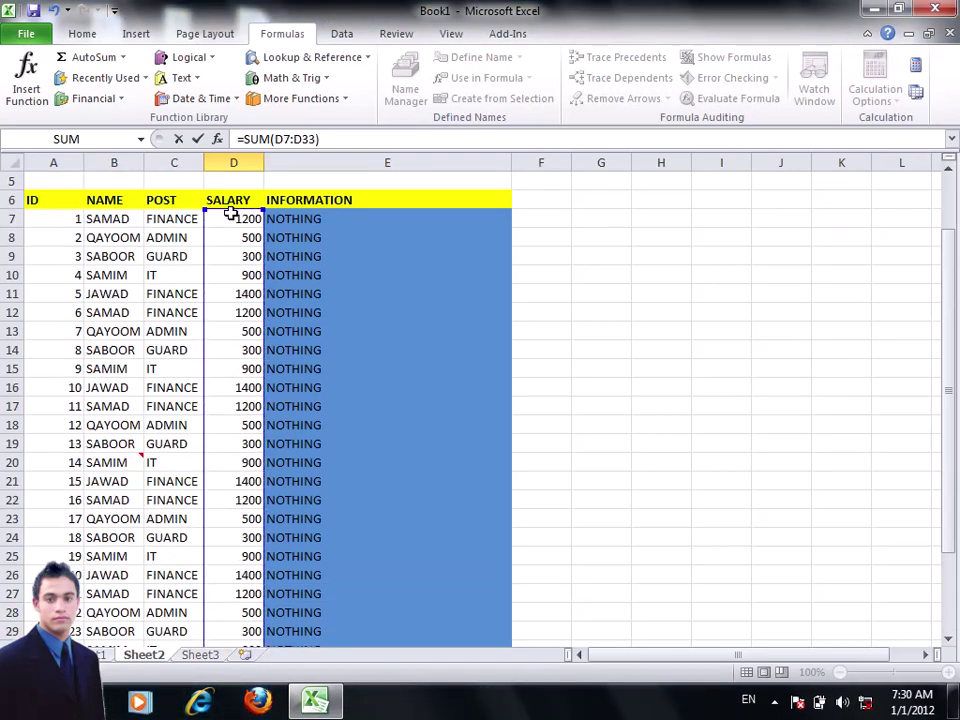
key(Return)
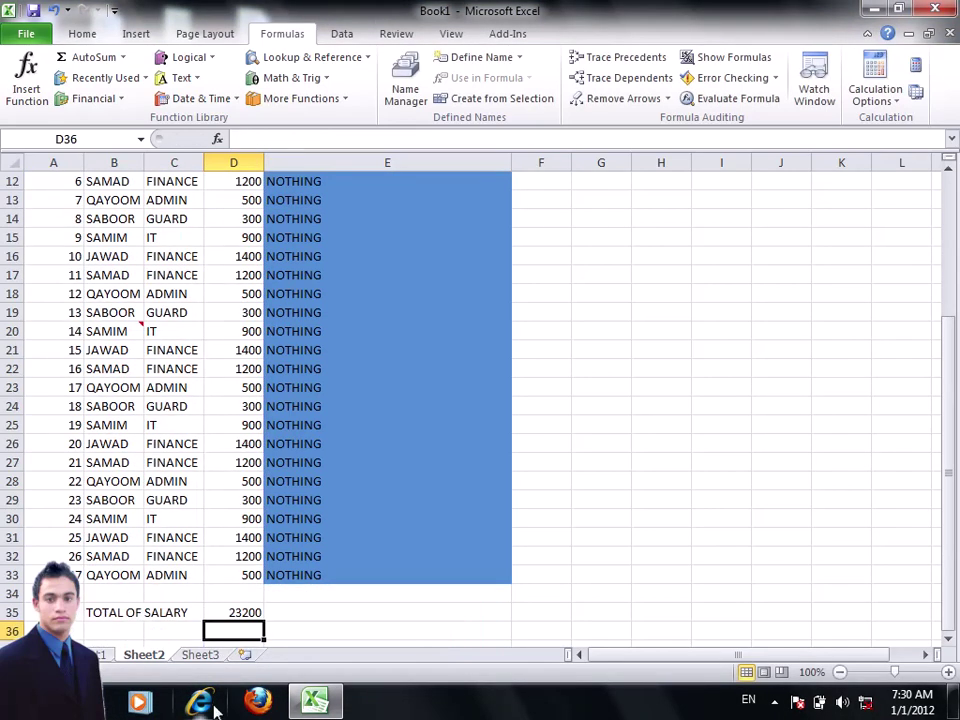
Clear the salary total from D35
click(253, 613)
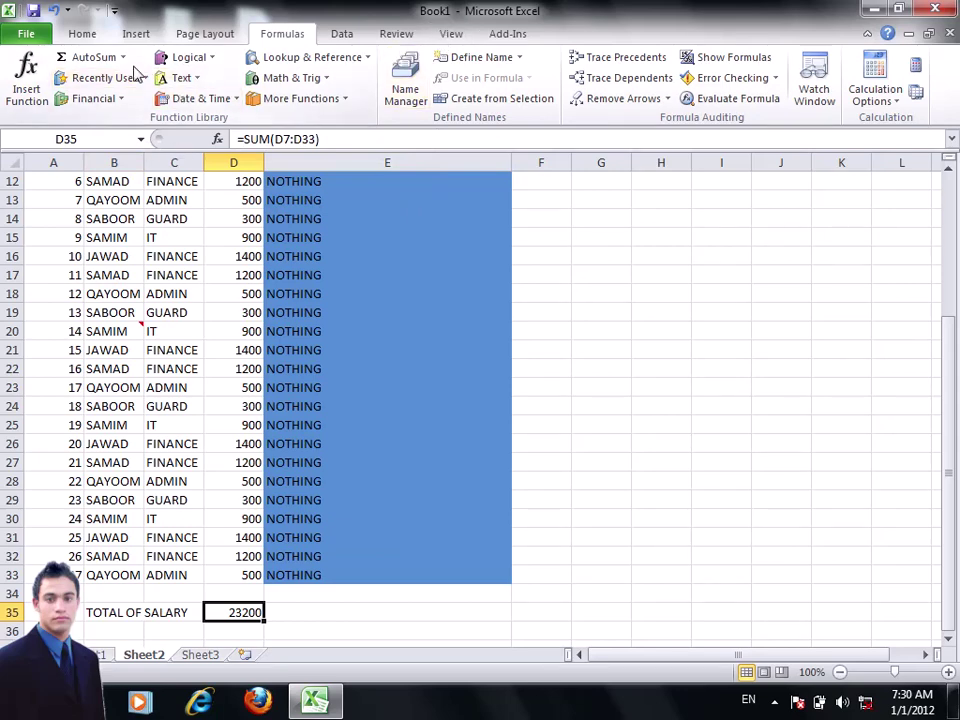
key(BackSpace)
key(Return)
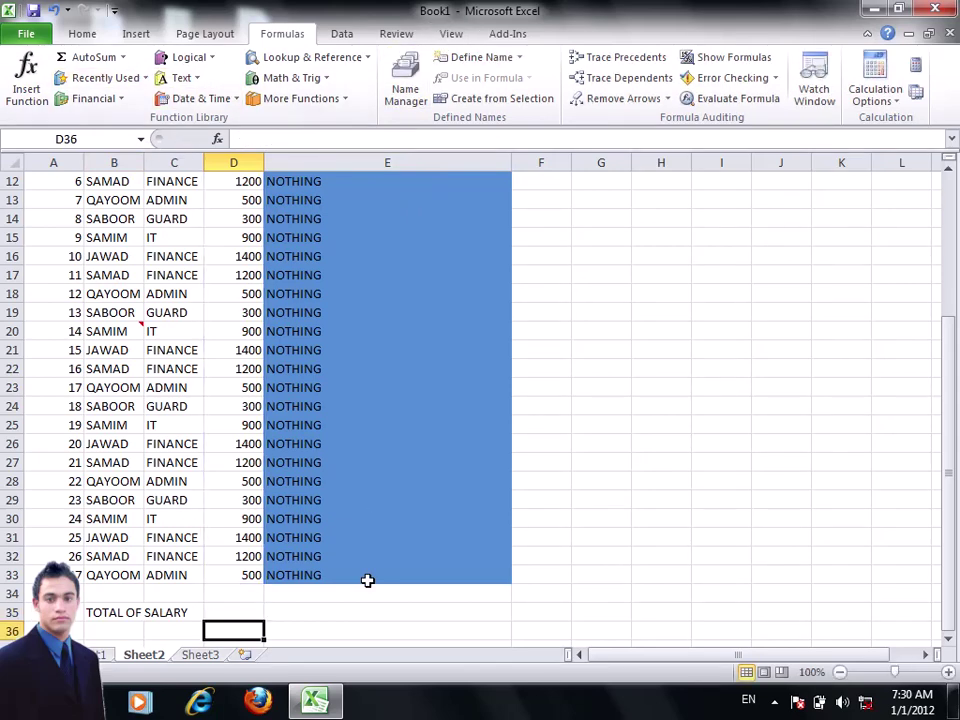
key(Up)
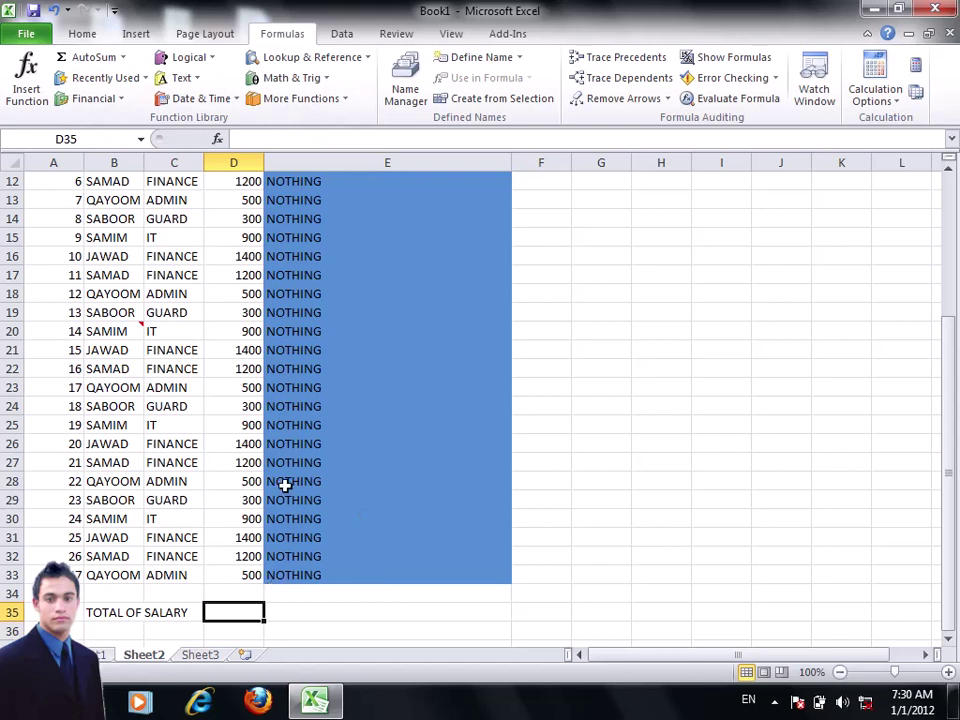
Insert AutoSum Max =MAX(D7:D34) in D35, showing 1400, then delete it
click(124, 58)
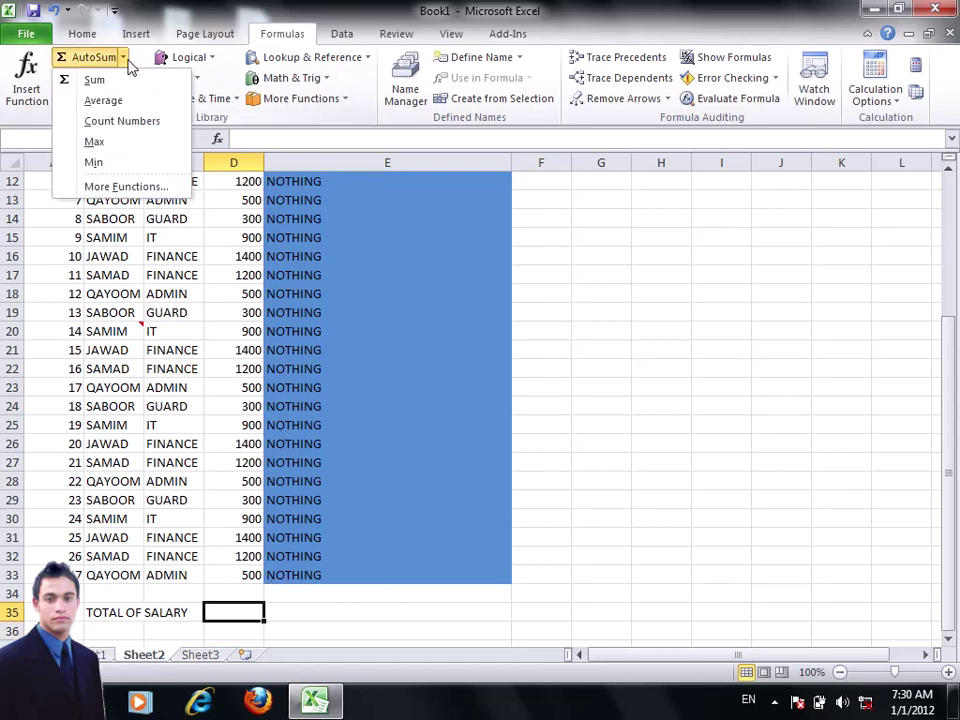
click(100, 142)
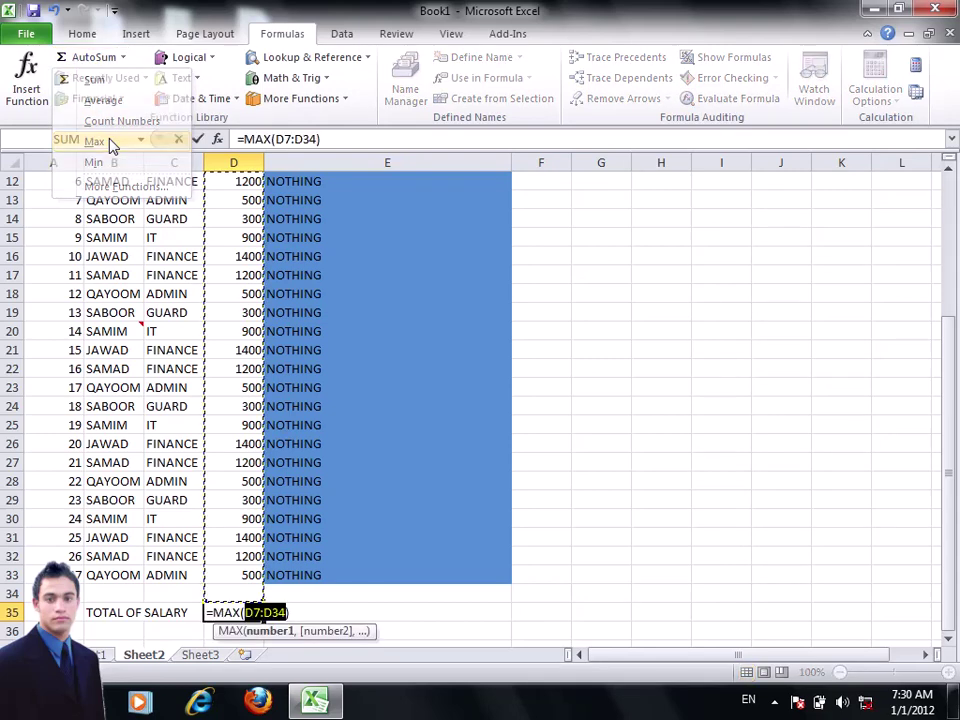
key(Return)
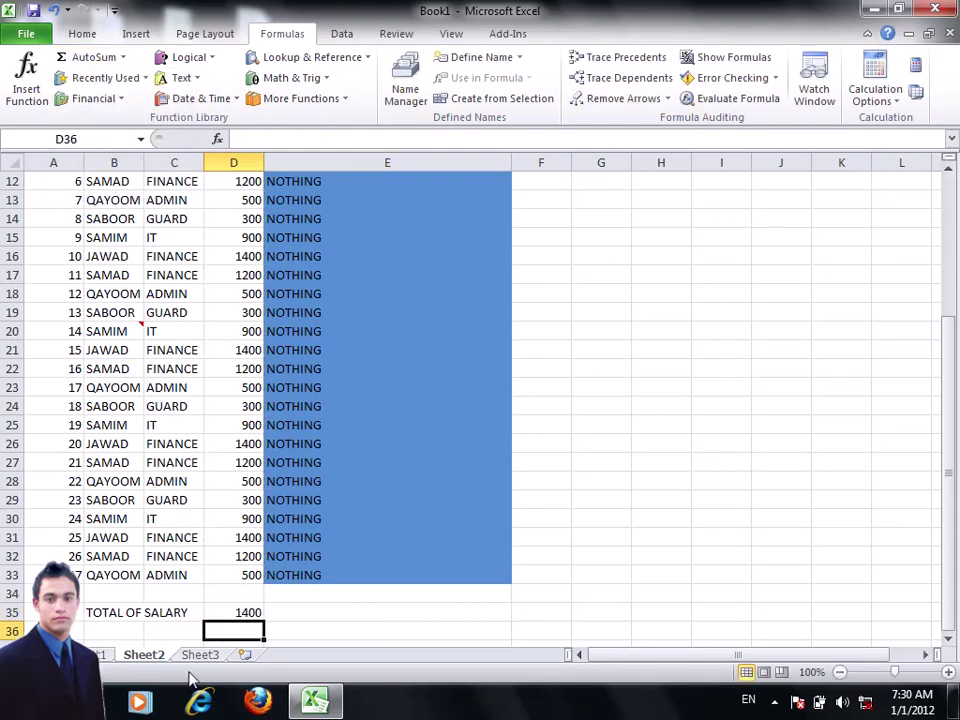
click(255, 612)
mouse_move(290, 706)
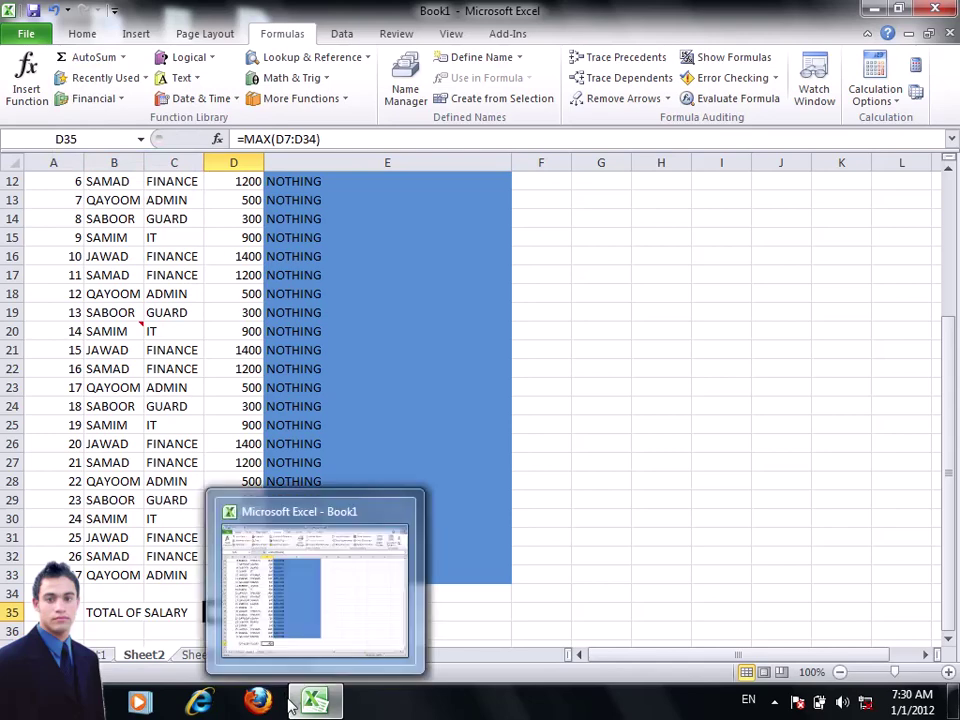
key(Delete)
Try an AutoSum Min formula in D35, then clear it
key(Return)
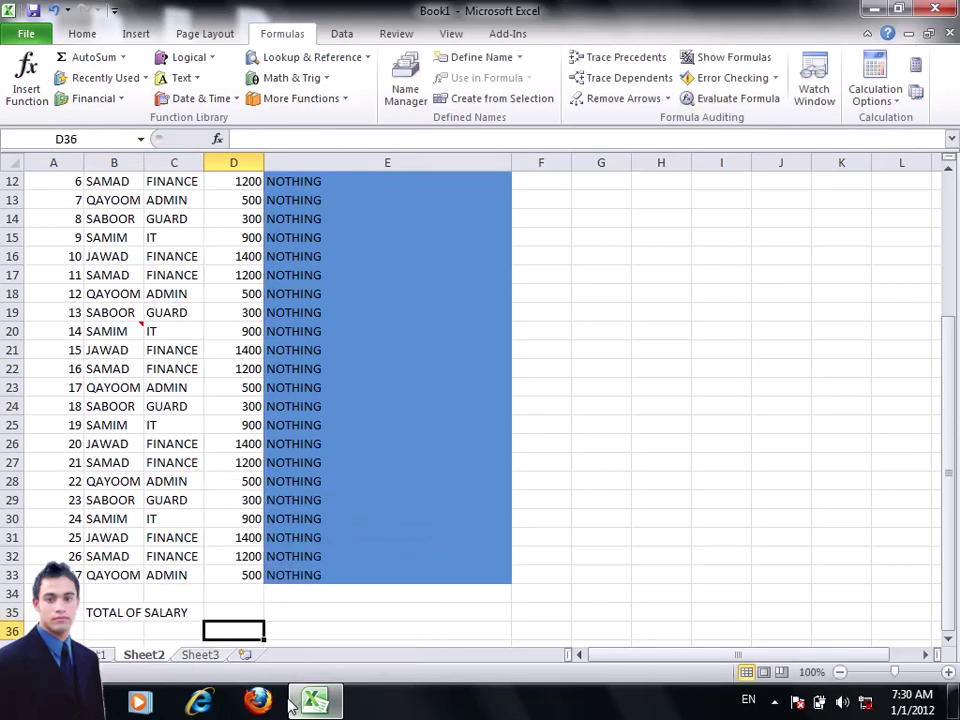
key(Up)
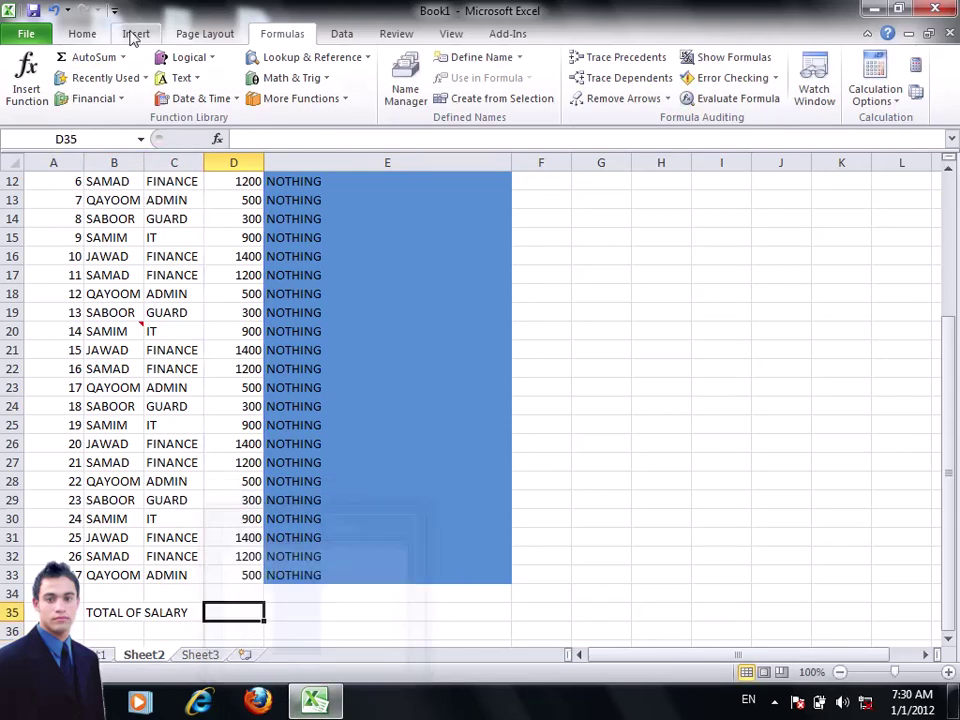
click(122, 58)
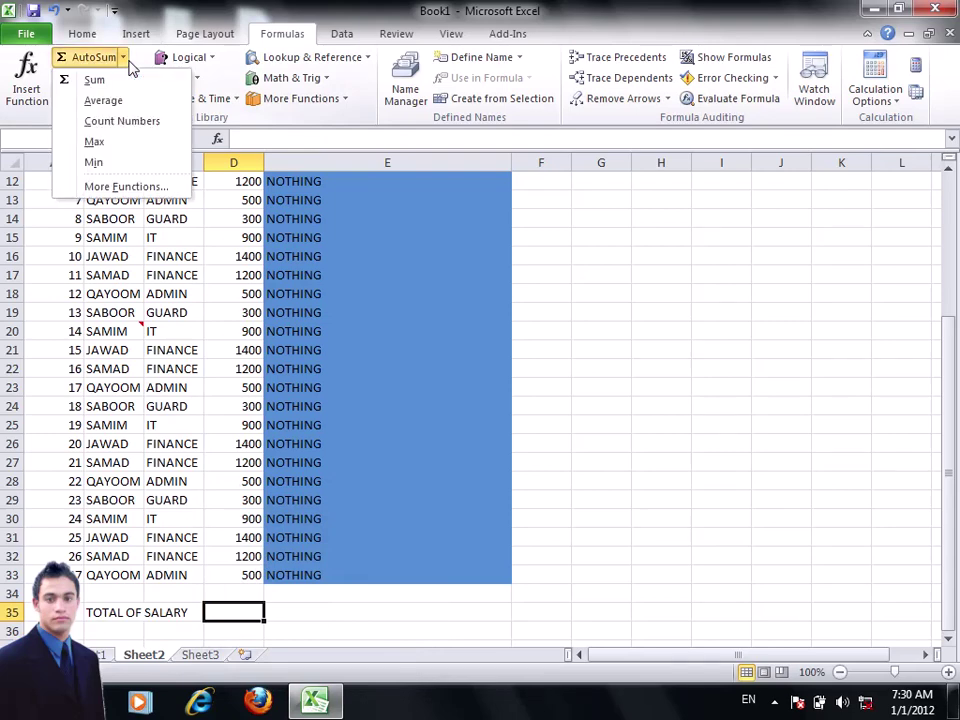
click(100, 163)
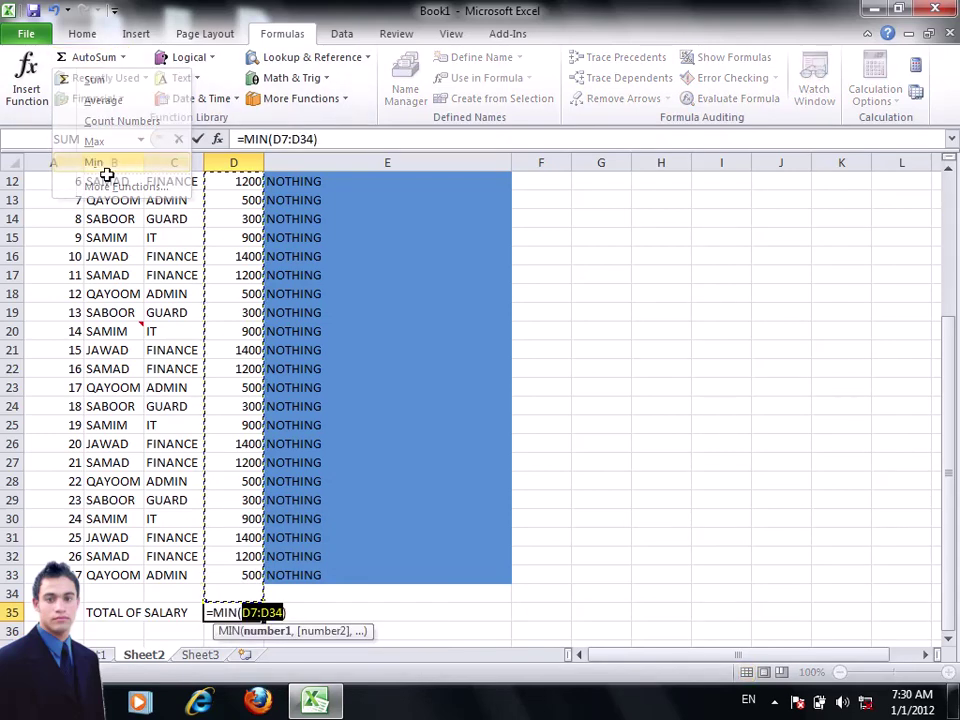
key(Return)
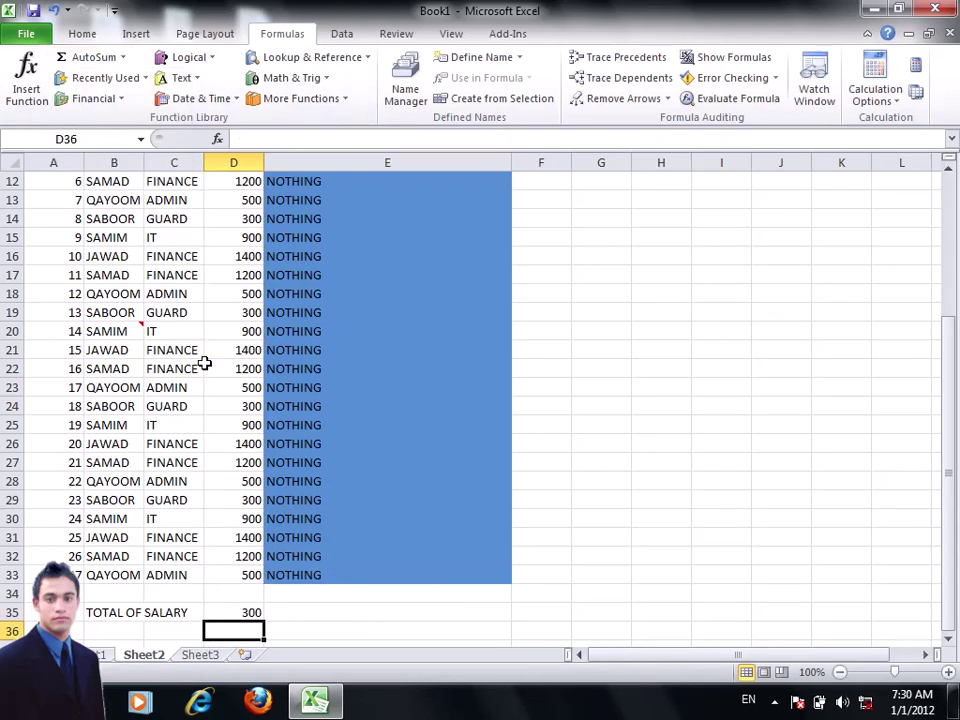
key(Up)
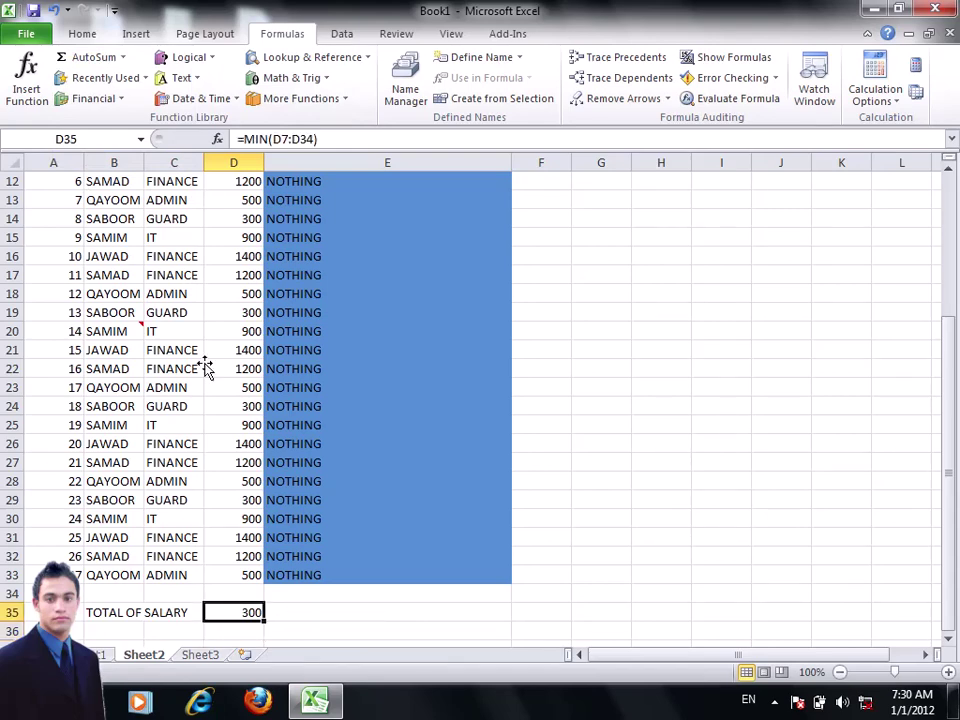
key(BackSpace)
key(Return)
key(Up)
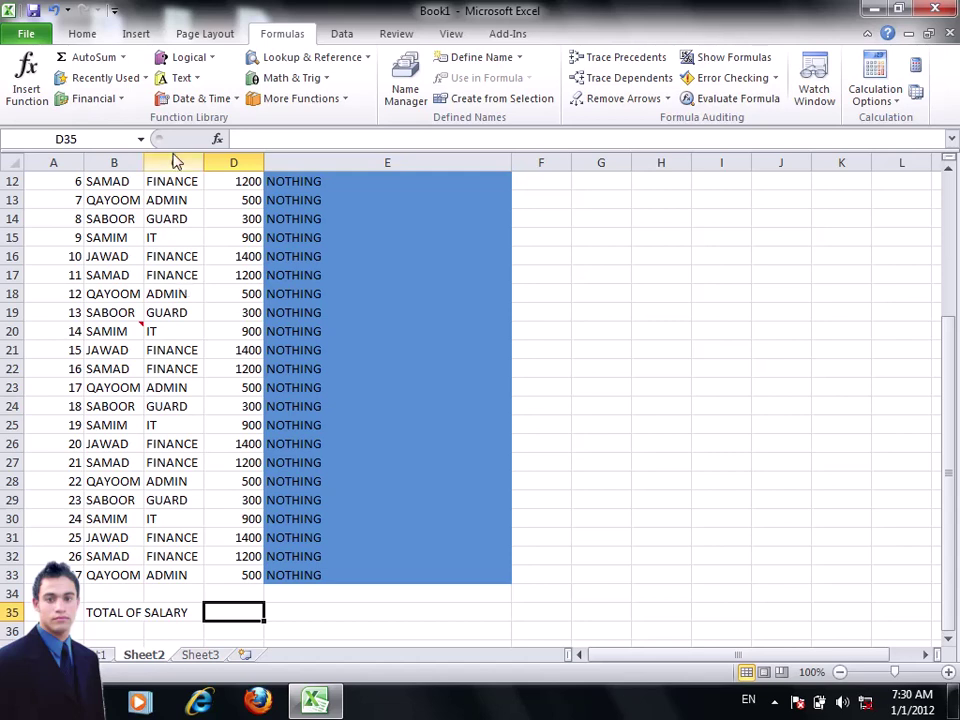
Insert AutoSum Count Numbers =COUNT(D7:D34) in D35, showing 27
click(123, 60)
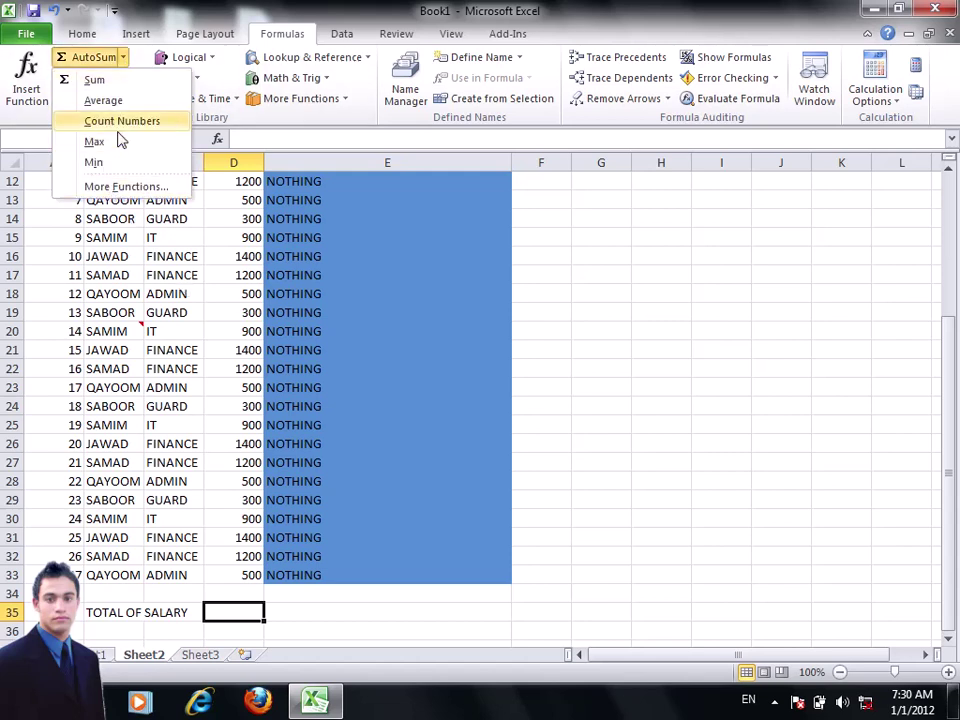
click(141, 122)
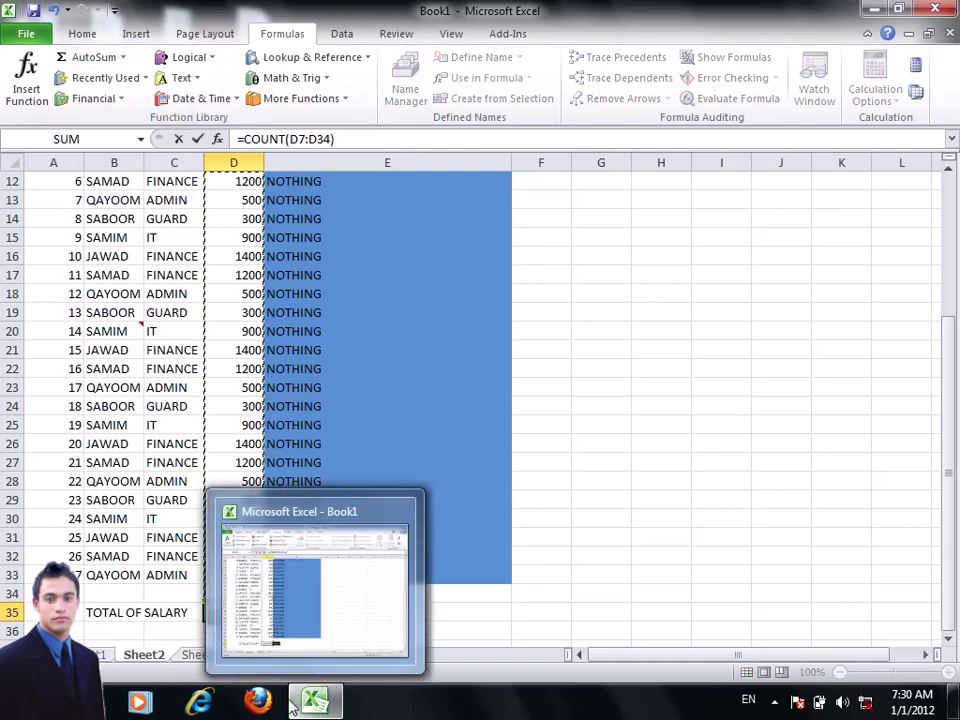
key(Return)
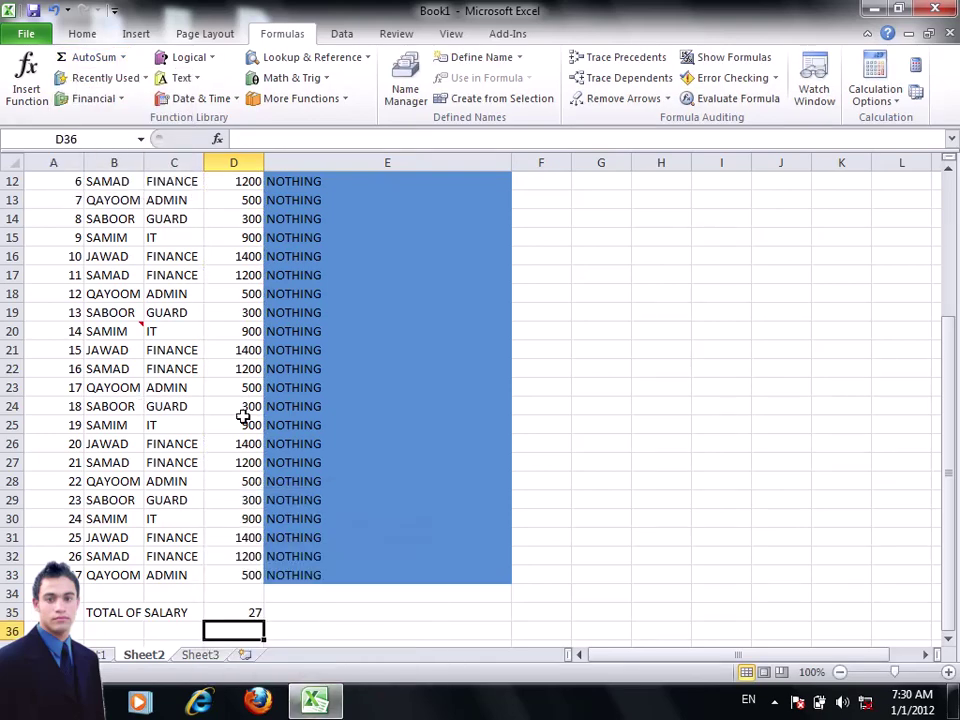
click(245, 612)
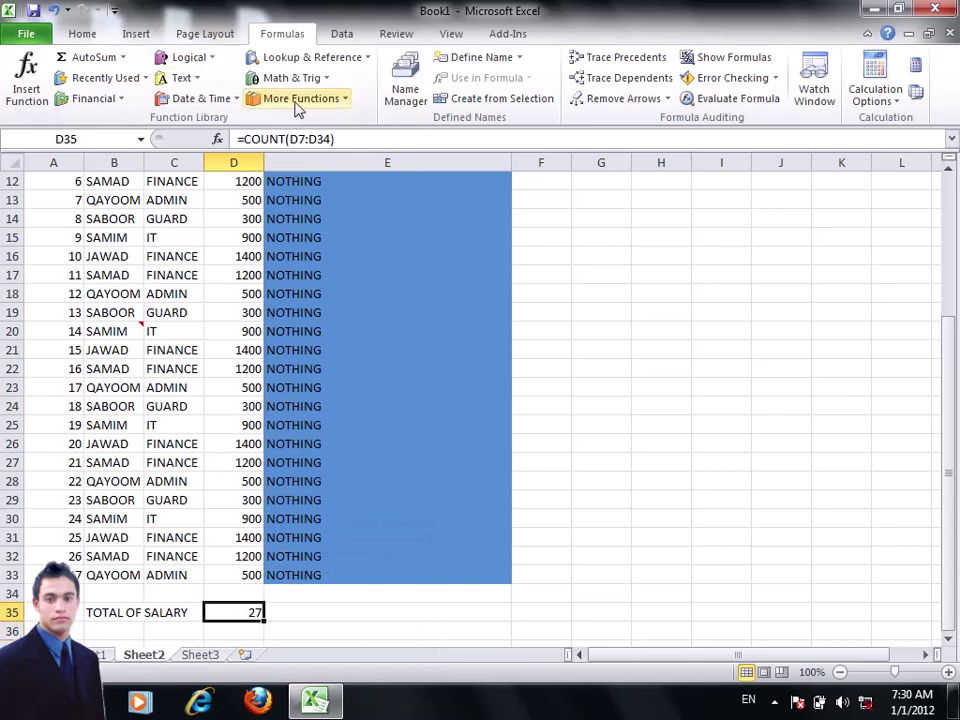
Enter the sample value 10 in cells I17 and I18
click(723, 277)
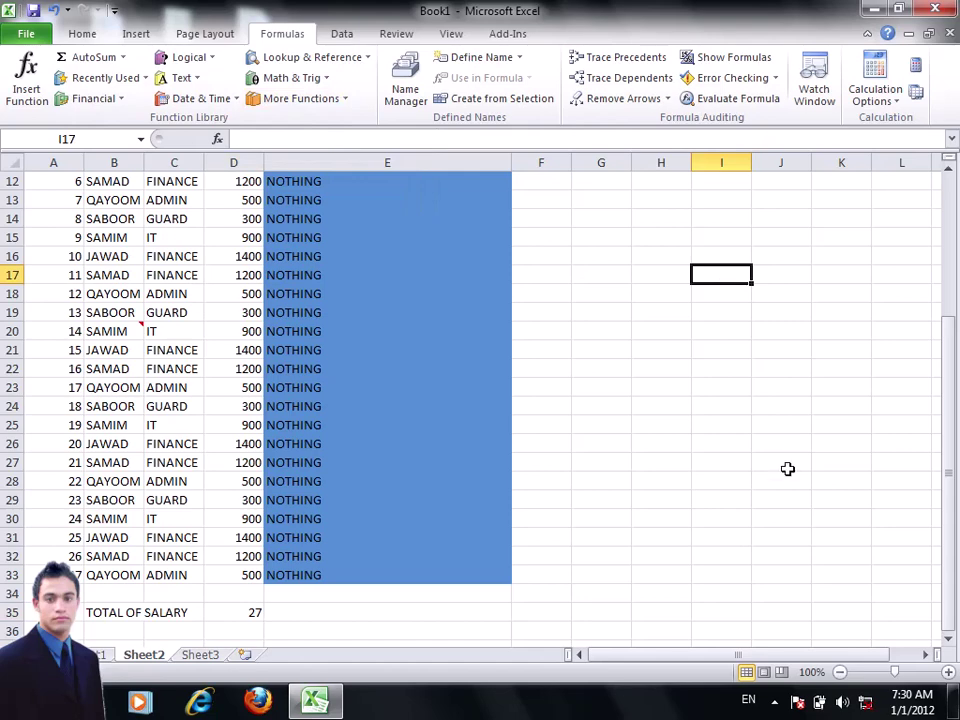
text(10)
key(Return)
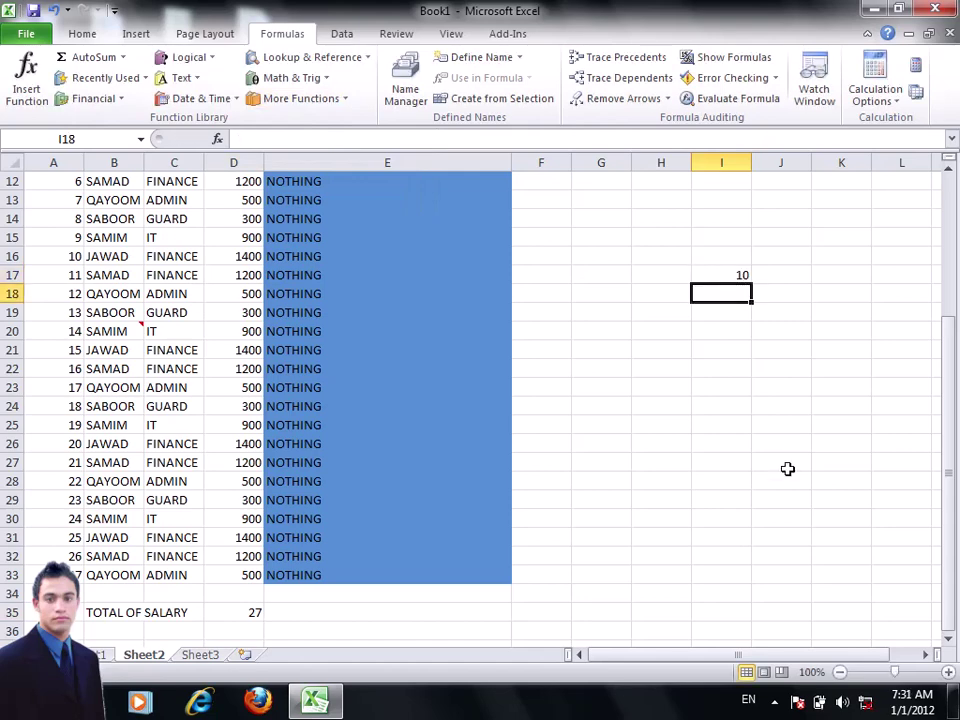
text(10)
key(Return)
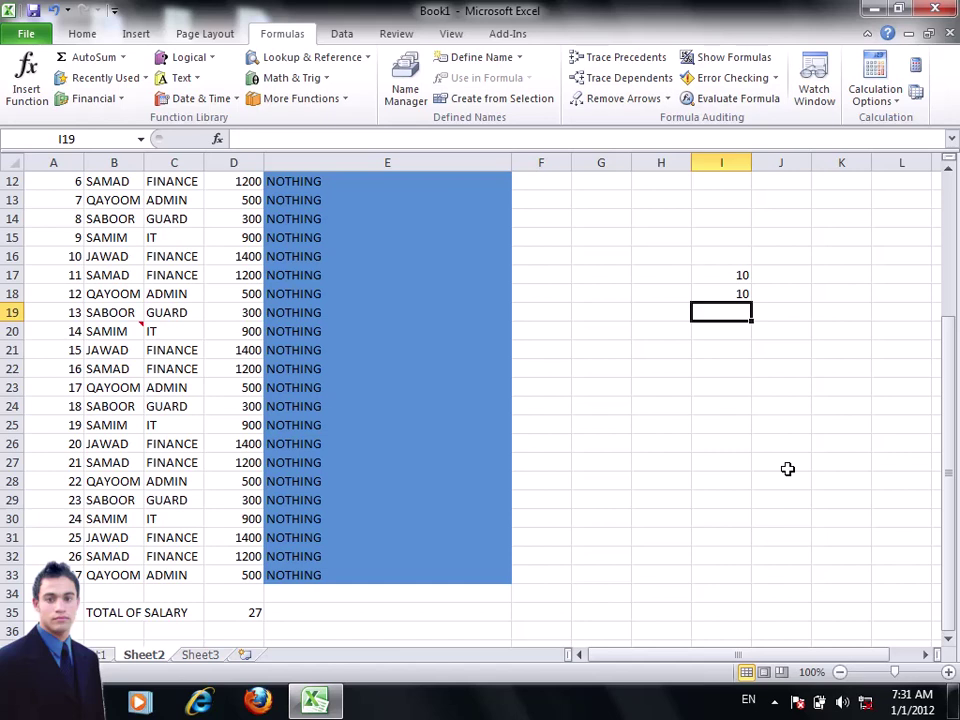
Enter the sample value 4 in cells K17 and K18
key(Right)
key(Right)
key(Right)
key(Up)
key(Up)
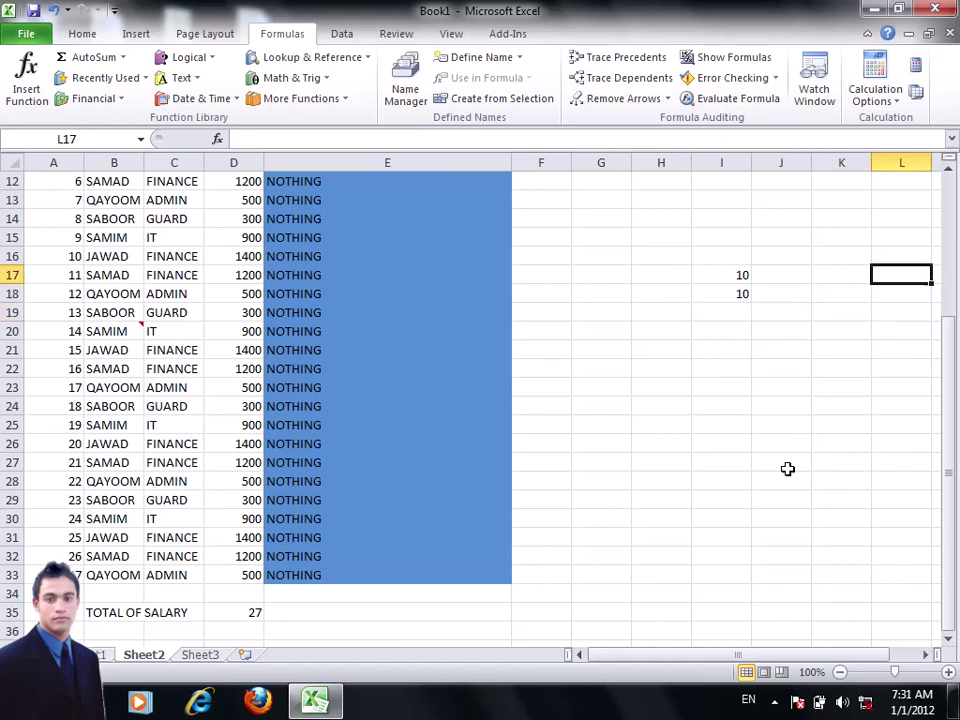
key(Left)
text(4)
key(Return)
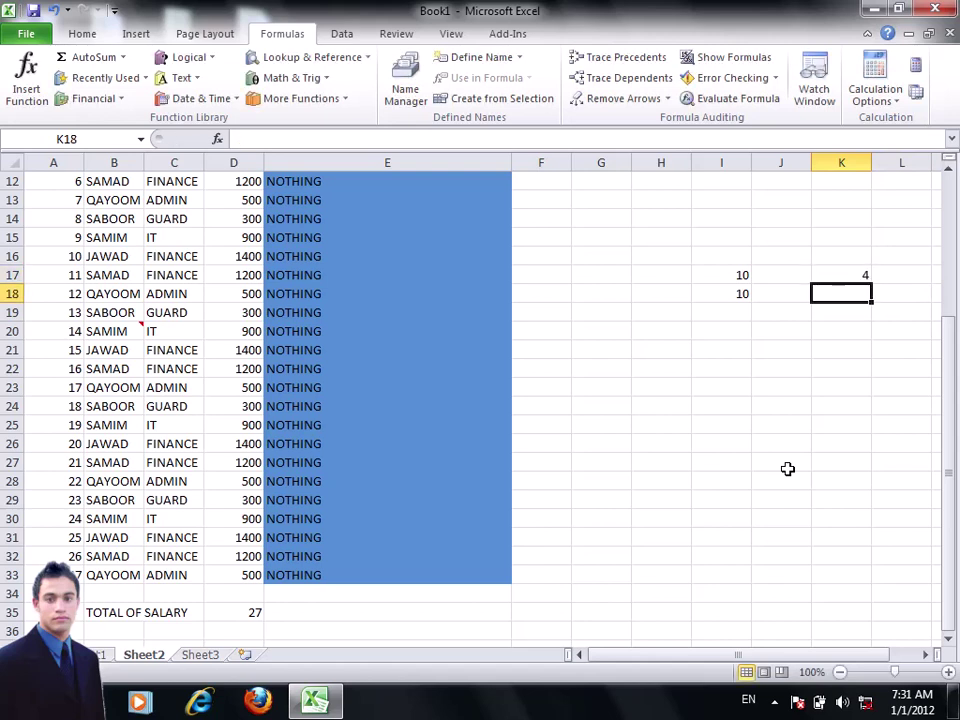
text(4)
key(Return)
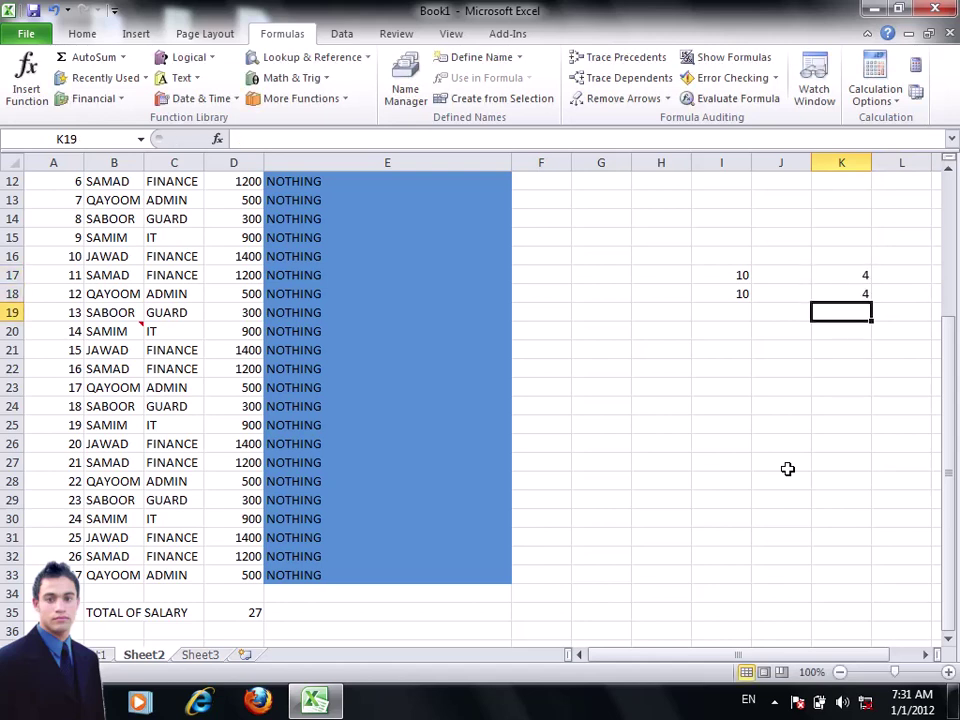
key(Left)
key(Left)
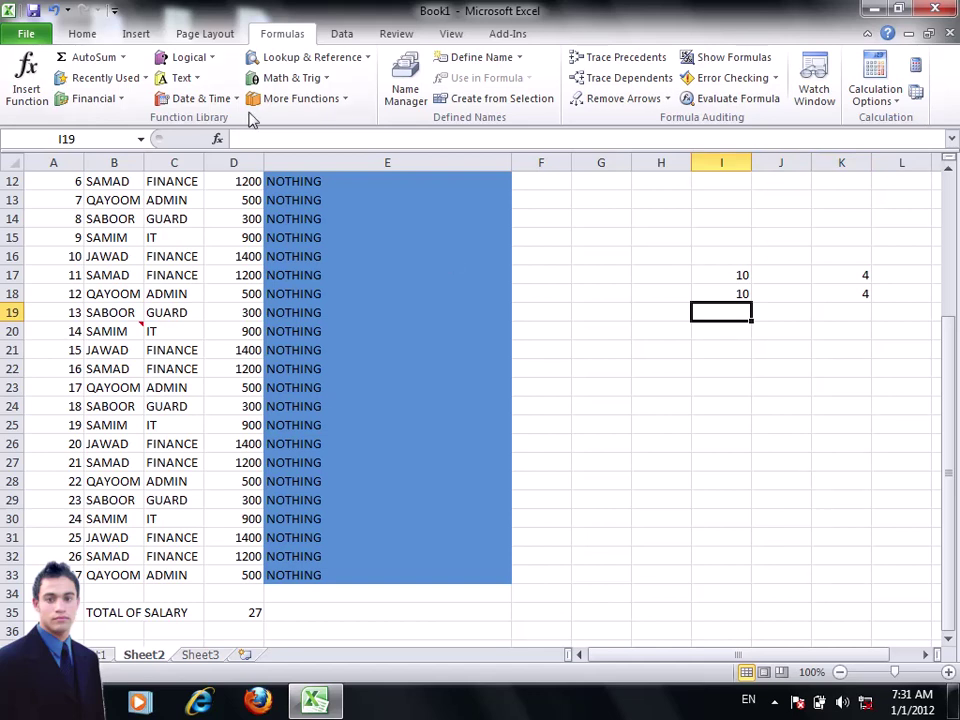
Add AutoSum Average formulas: I19 averages I17:I18 (10), K19 averages K17:K18 (4)
click(125, 58)
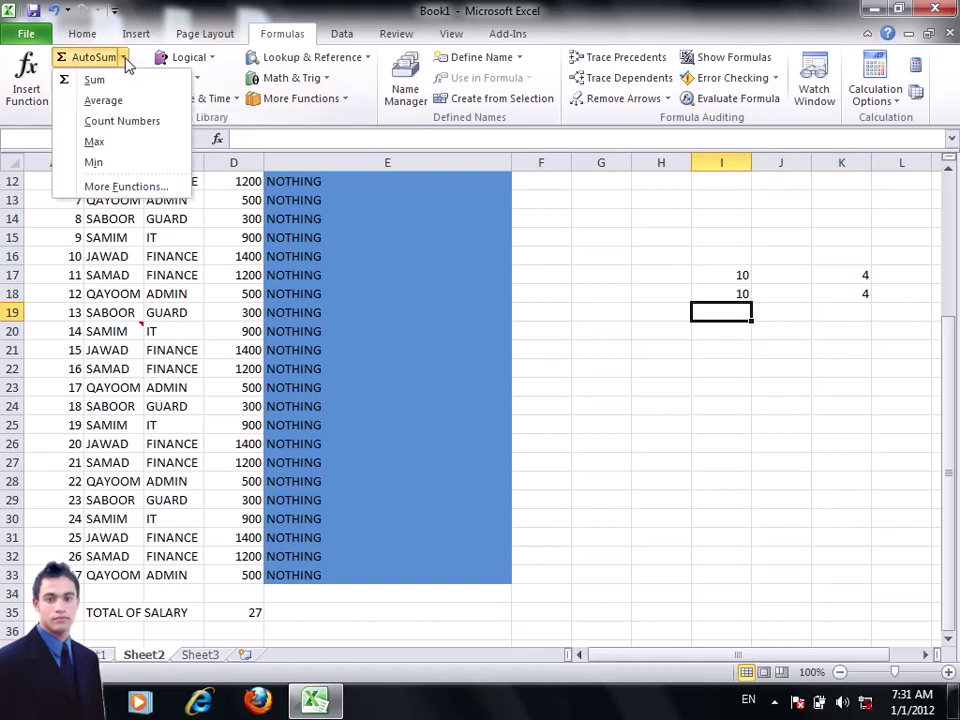
click(111, 108)
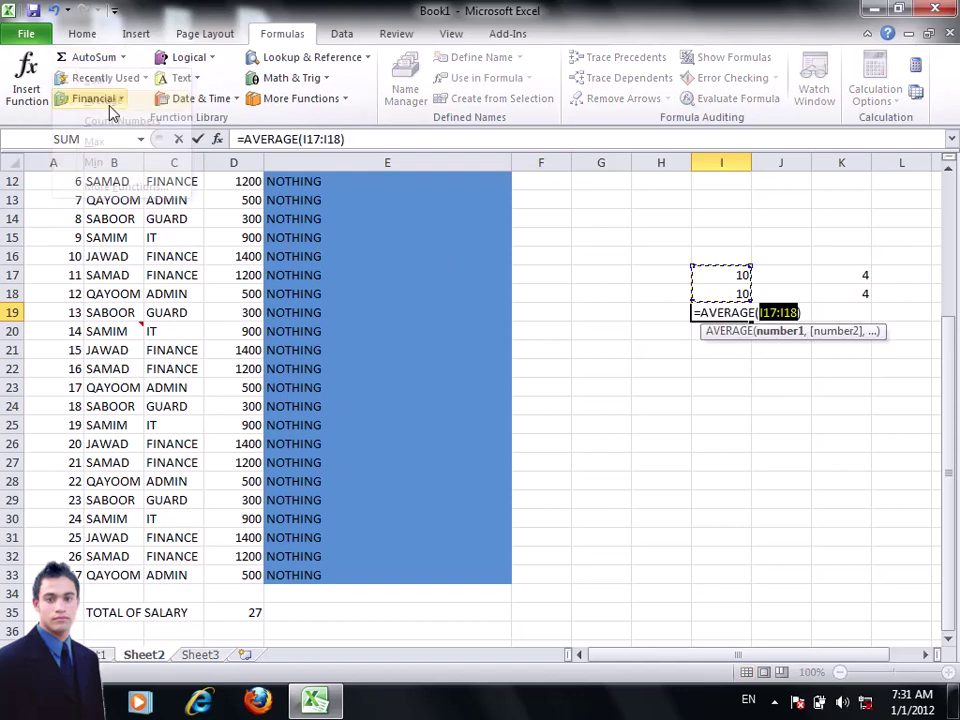
key(Return)
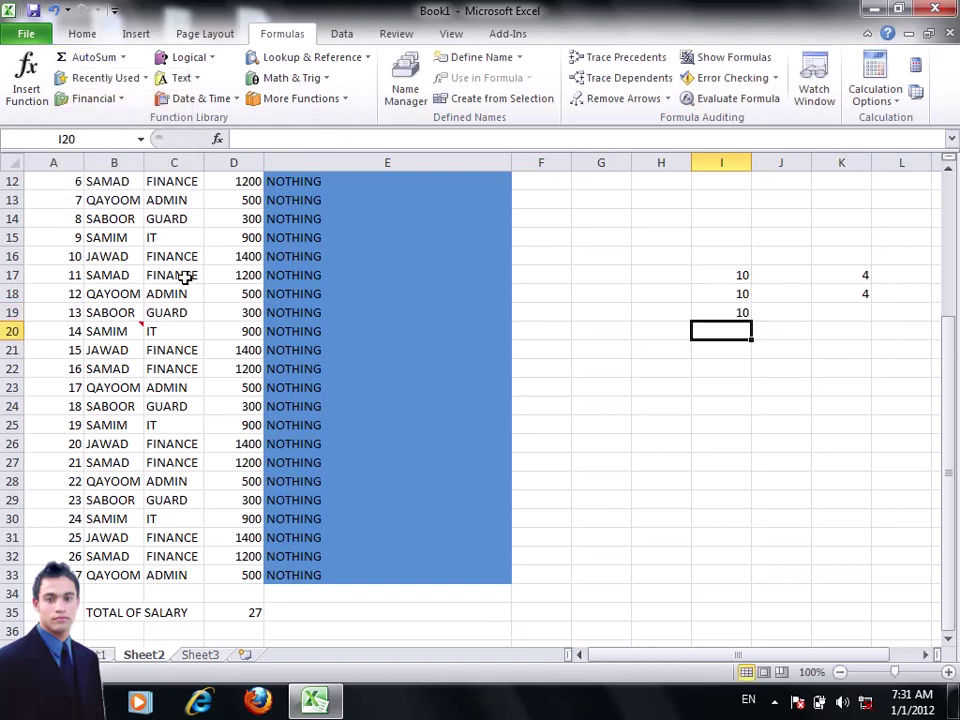
click(853, 312)
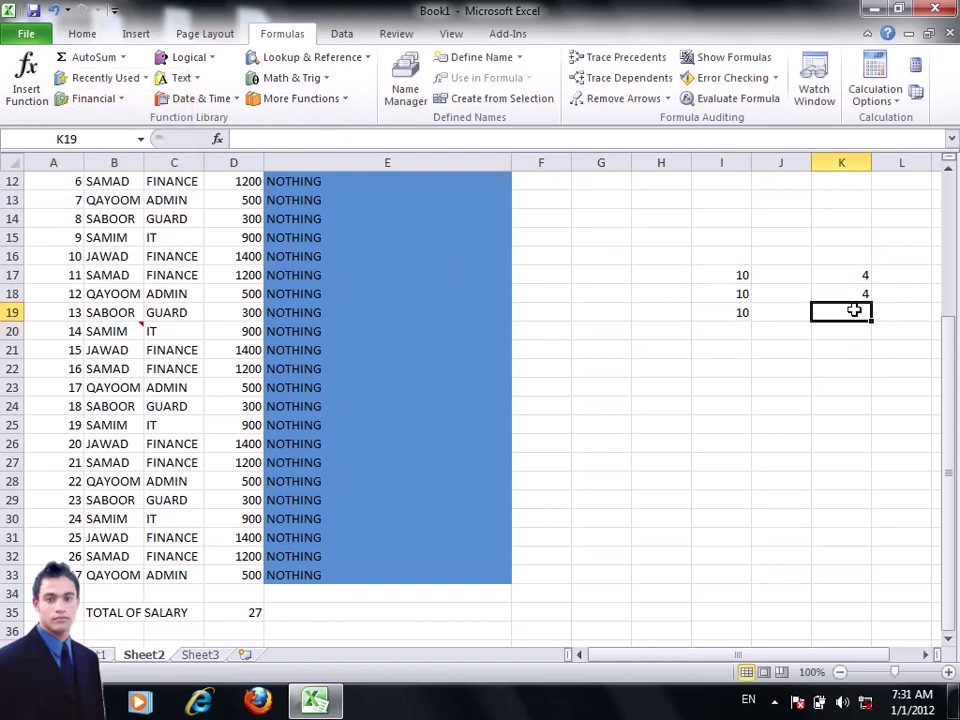
click(123, 57)
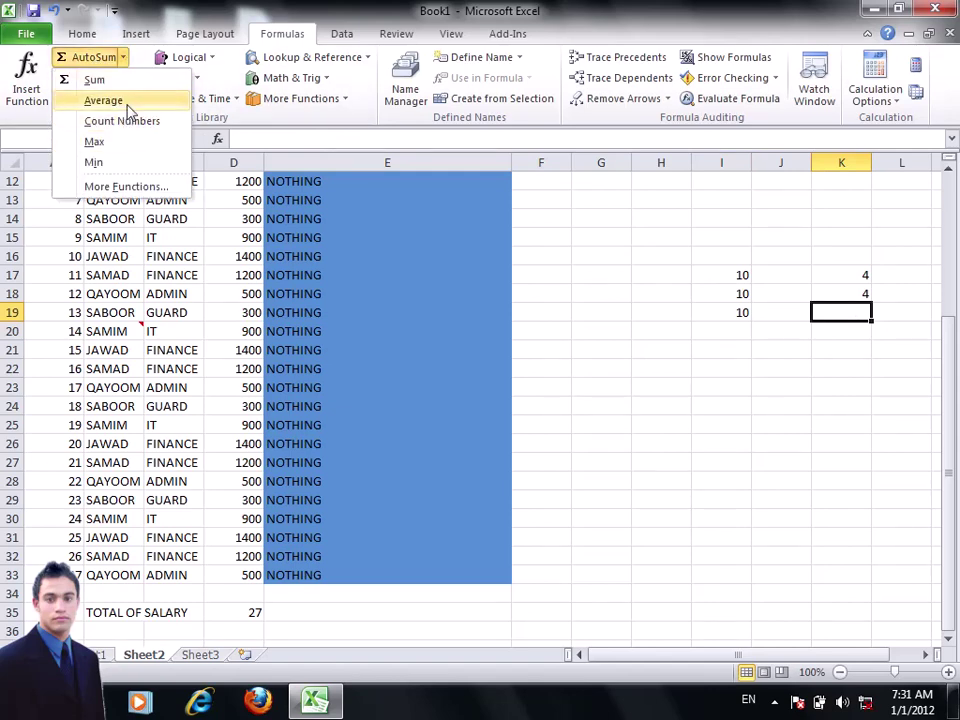
click(127, 104)
key(Return)
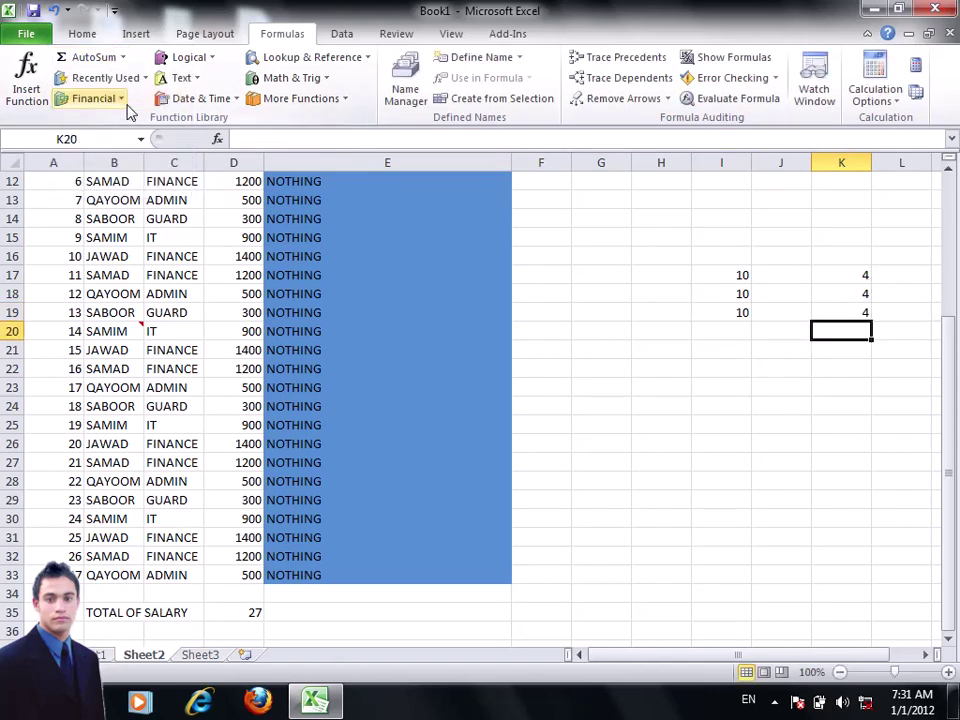